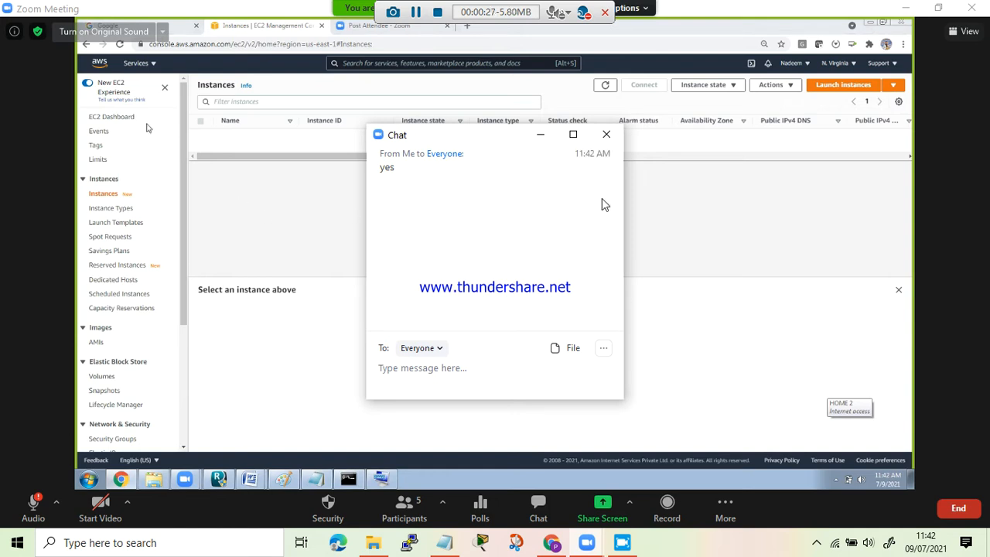
- Close the chat window, open the EC2 key pairs list and start creating a new key pair
left_click(606, 134)
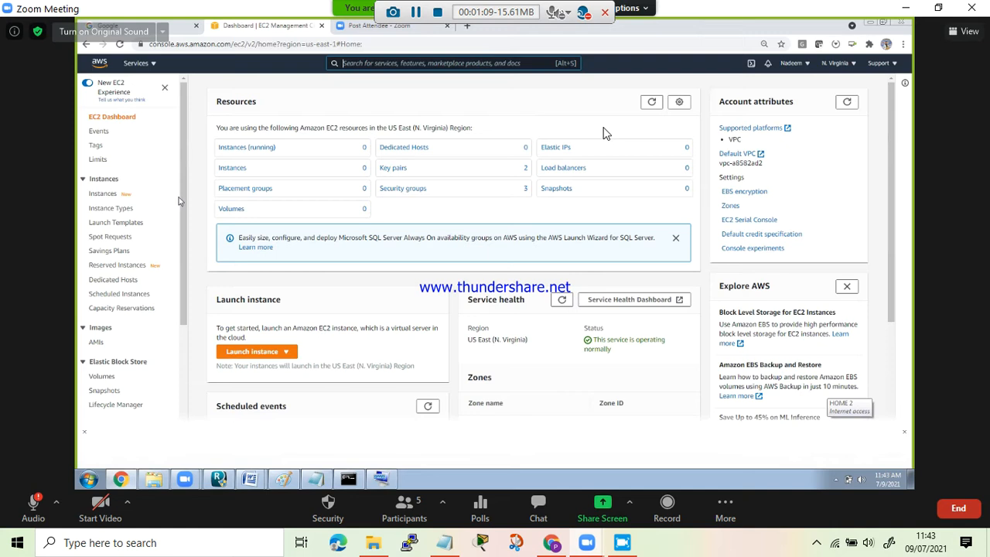
left_click_drag(181, 202, 183, 338)
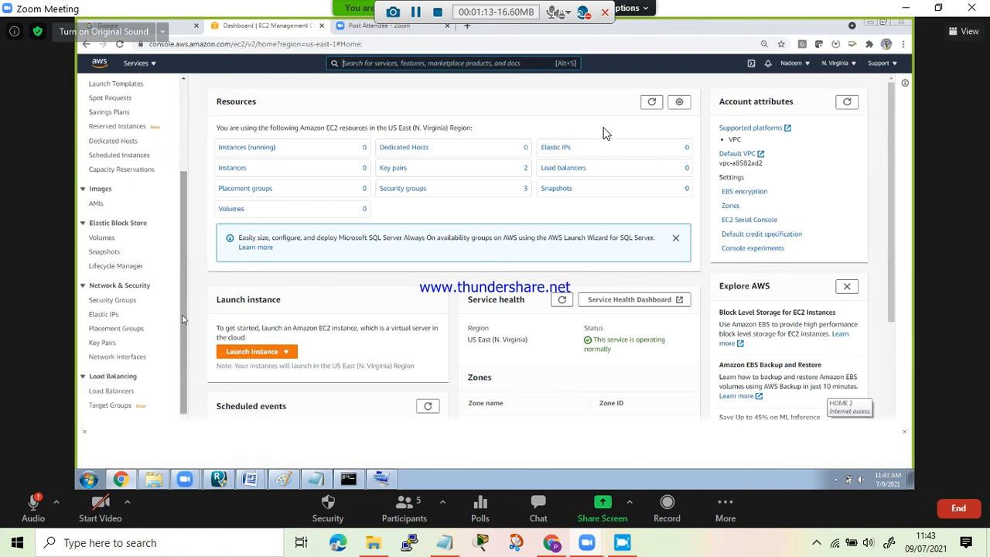
left_click(115, 303)
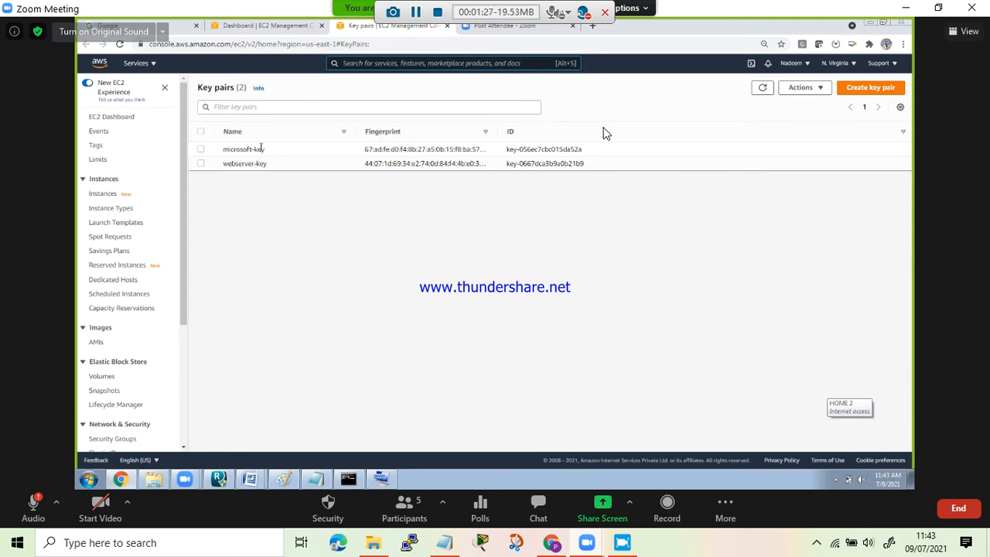
left_click(856, 90)
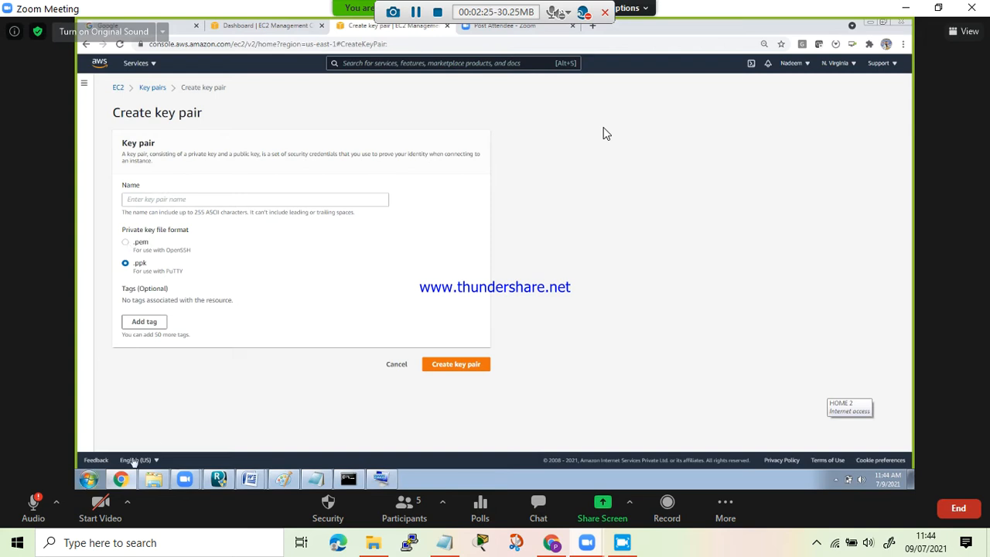
- Switch to the Command Prompt window and stop the running ping to 44.193.81.234
left_click(348, 480)
left_click_drag(790, 179, 735, 146)
key("ctrl+c")
key("Return")
key("Return")
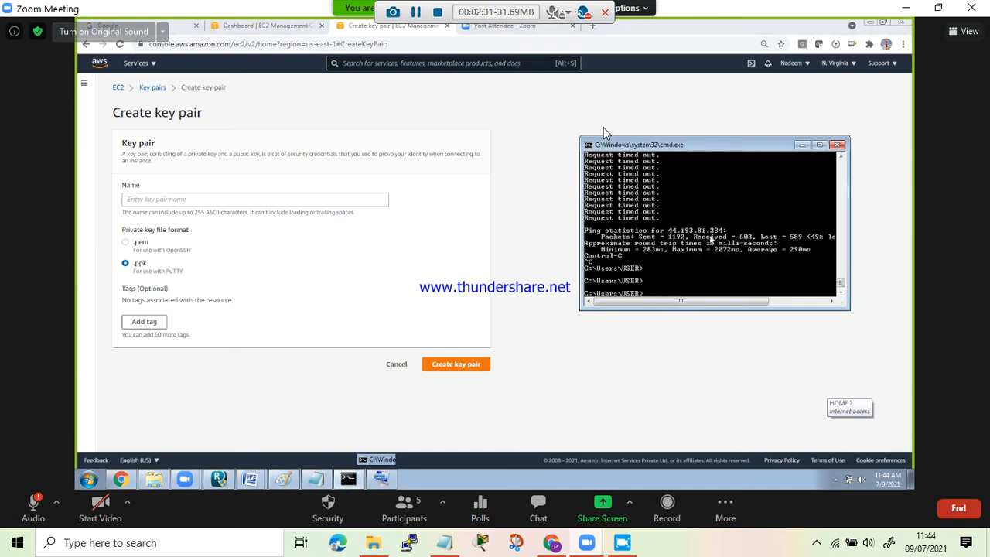
- Search the computer's programs and files for git and for putt
left_click(88, 479)
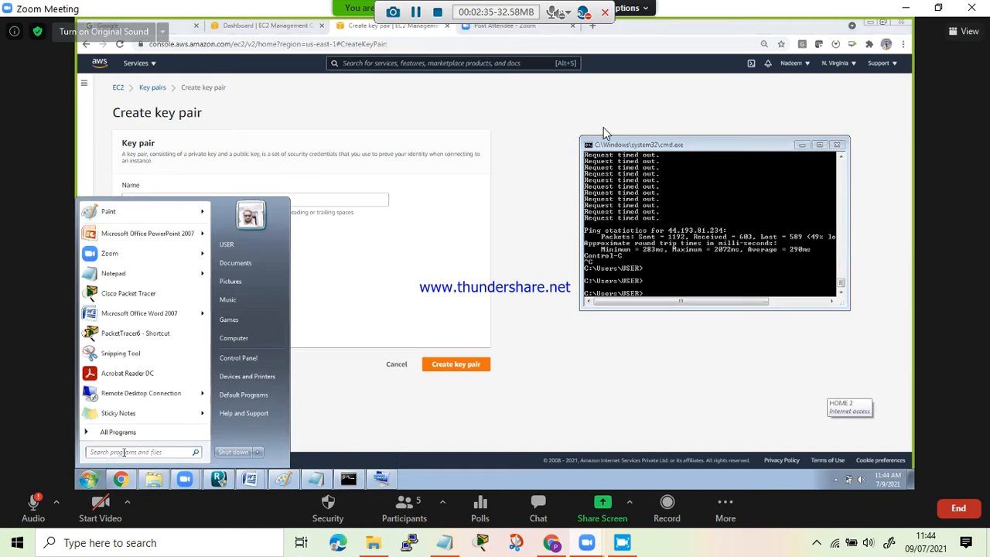
type("git")
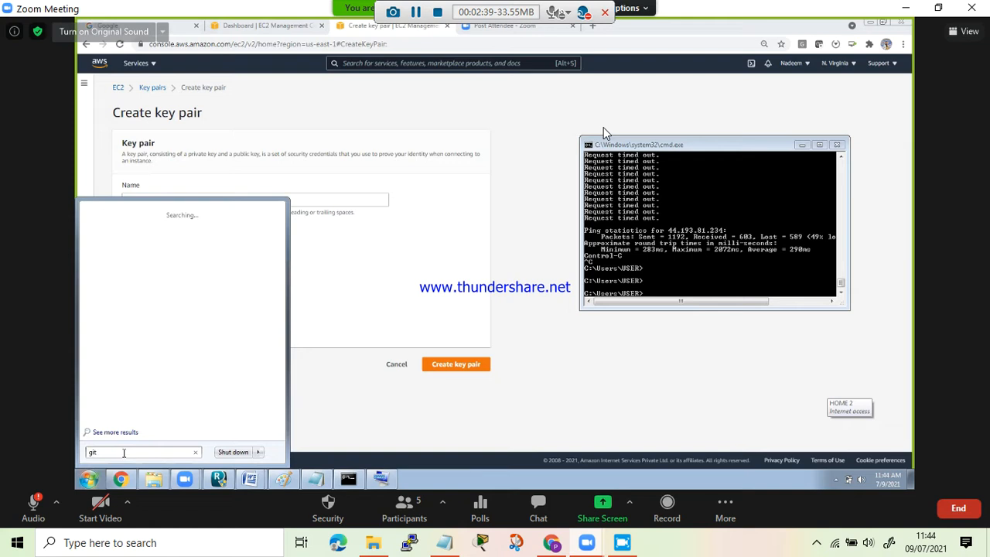
key("BackSpace")
key("BackSpace")
key("BackSpace")
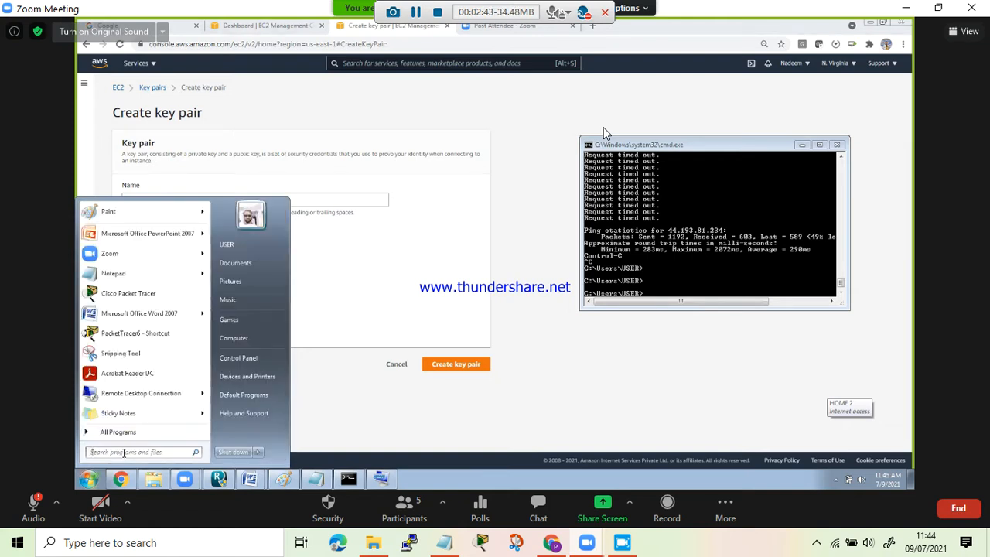
type("putt")
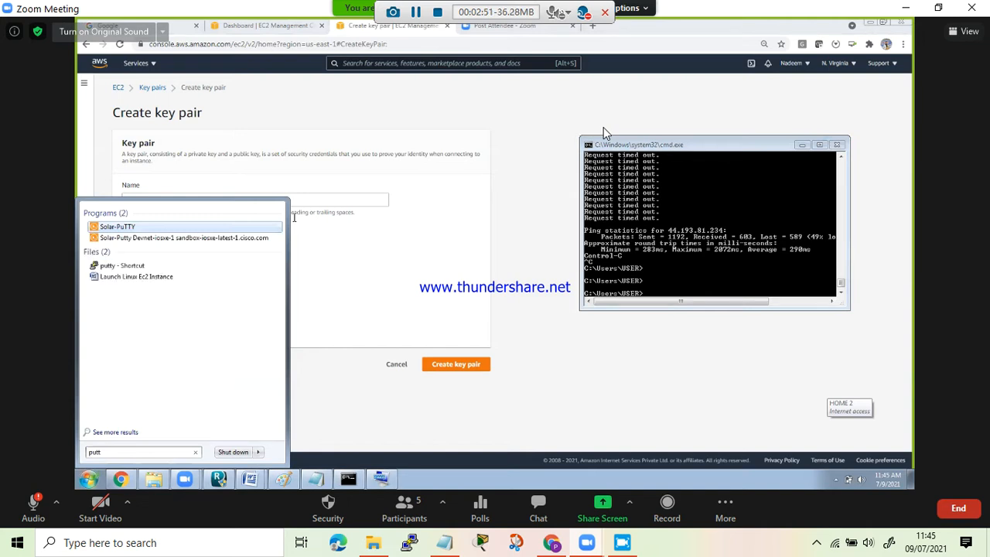
left_click(605, 133)
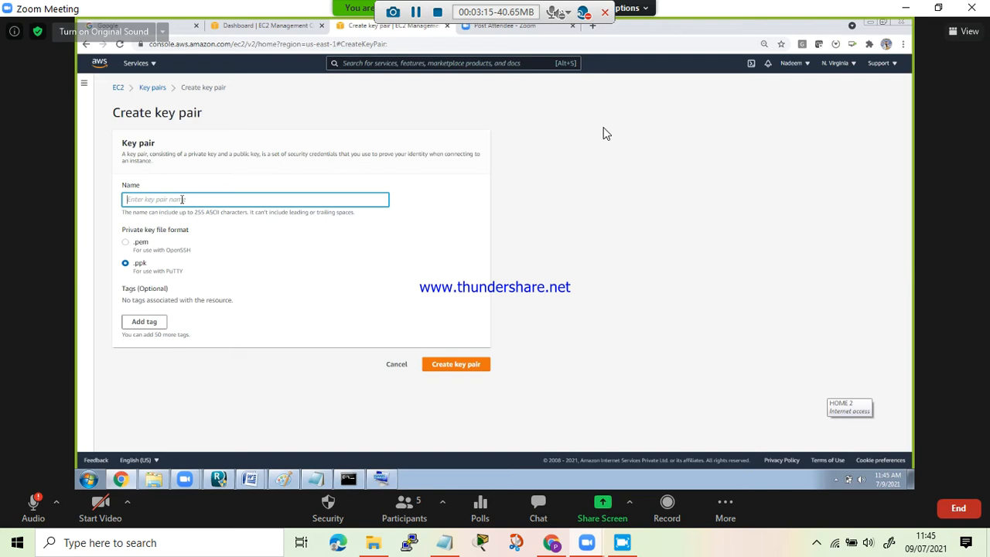
- Name the key pair linux-Key and choose the .ppk private key file format
type("linux-Key")
left_click(140, 249)
left_click(127, 264)
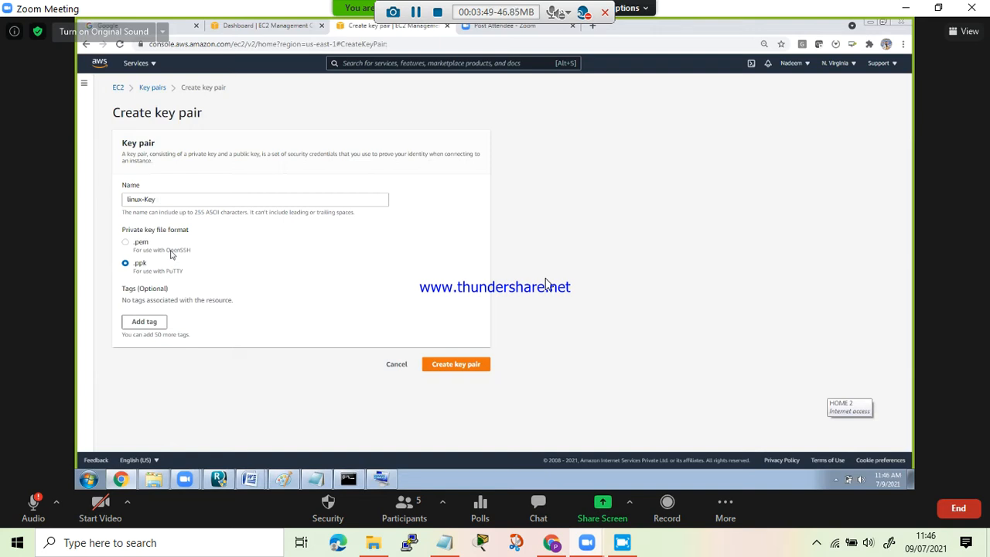
left_click(350, 480)
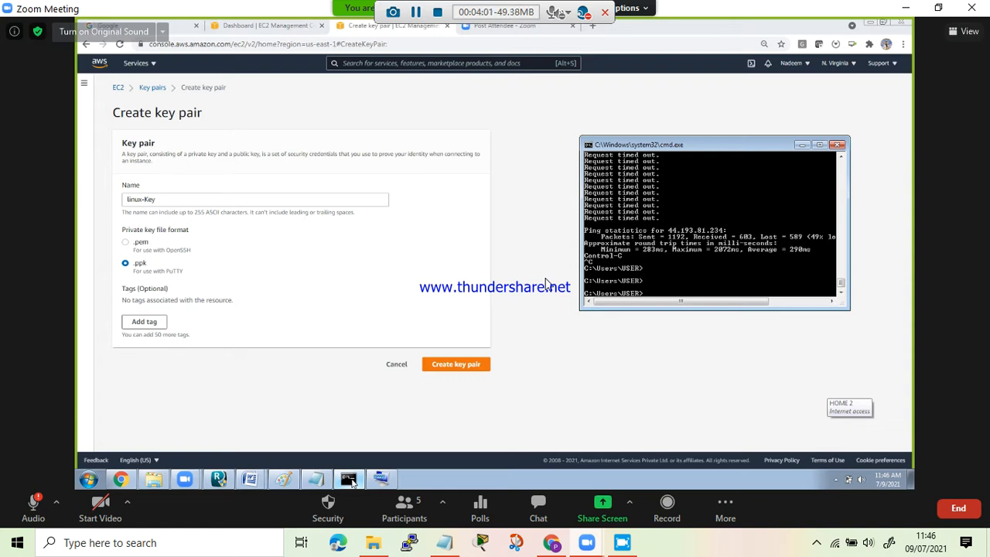
left_click(771, 119)
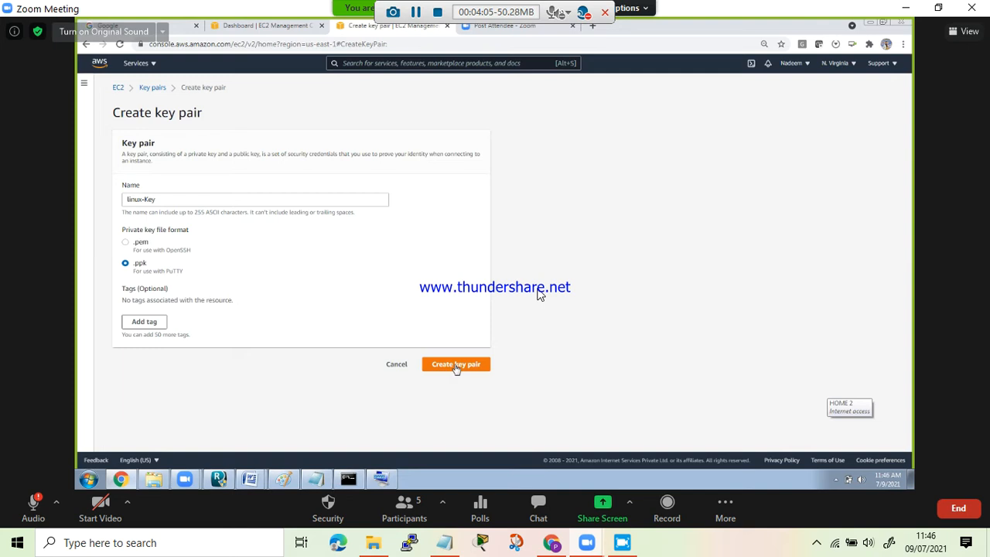
- Add a Name tag with the value Linux-key, create the key pair and select it in the list
left_click(160, 326)
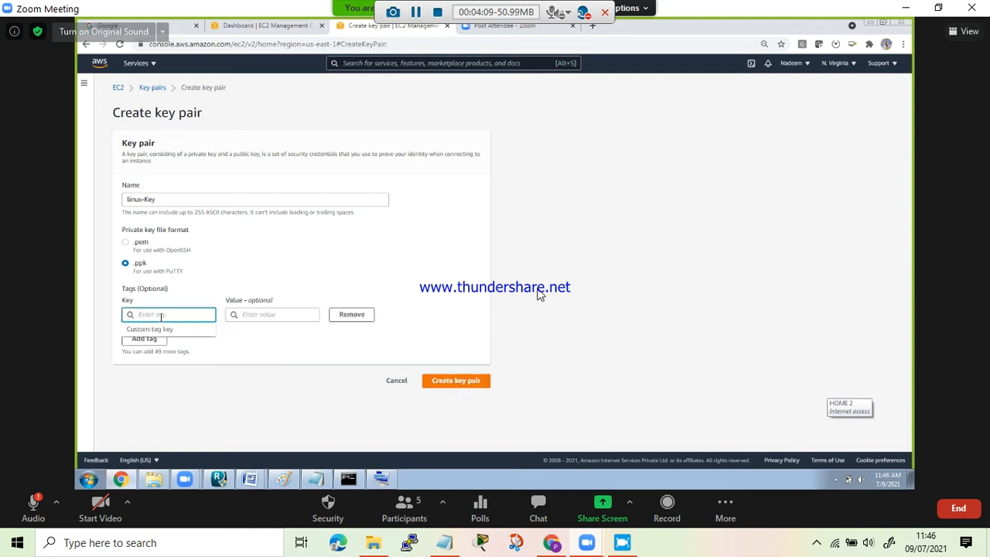
type("Name")
key("Tab")
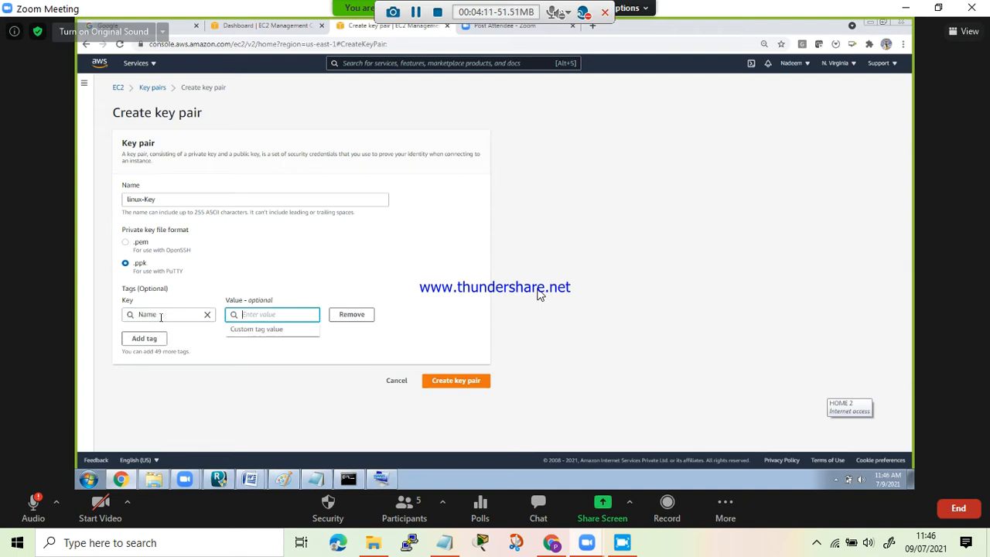
type("Linux-key")
left_click(399, 524)
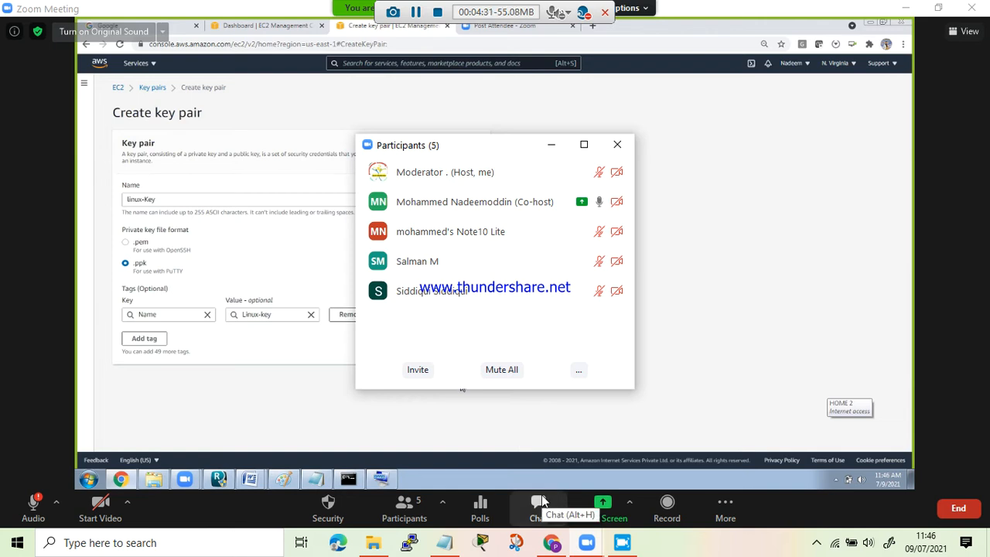
left_click(617, 147)
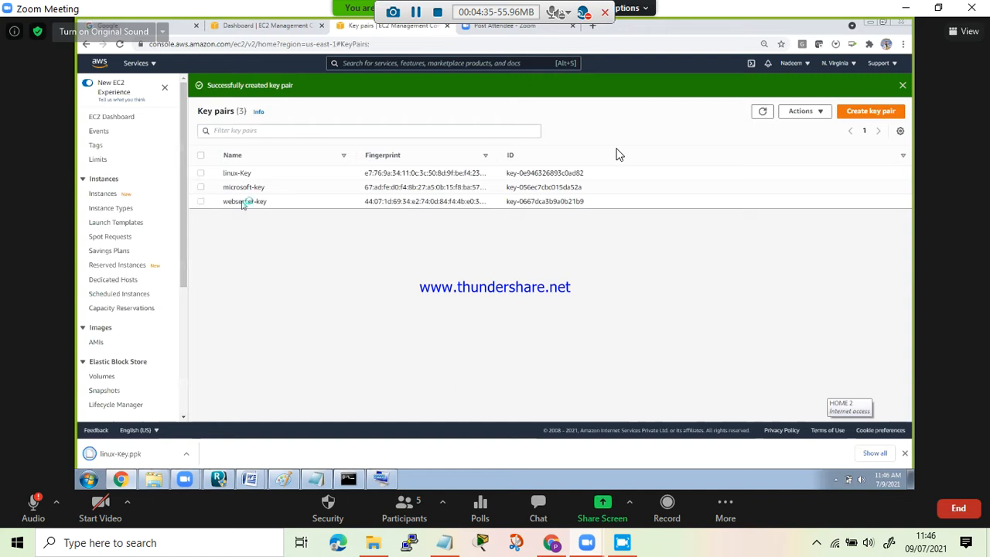
double_click(237, 173)
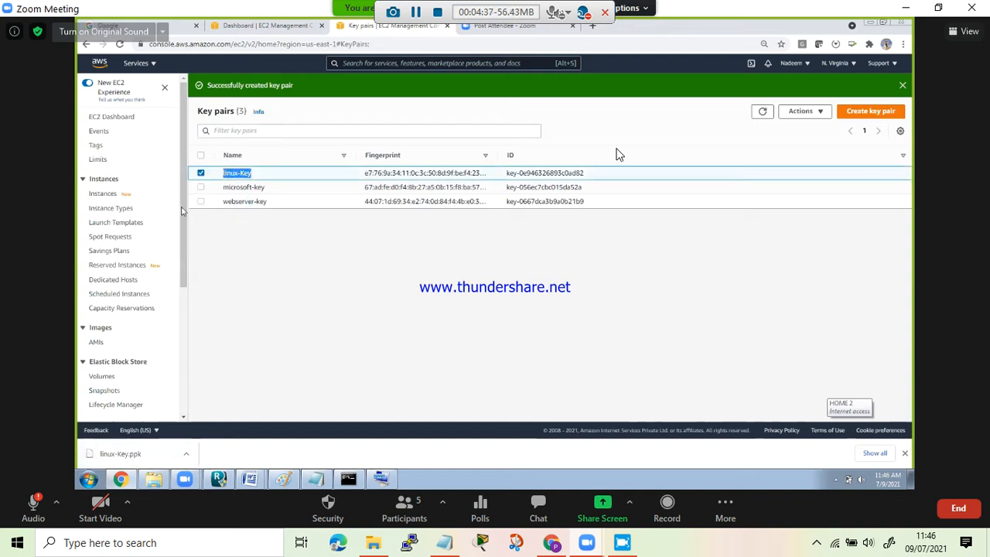
- Examine the inbound and outbound rules of the existing microsoft-sg security group
scroll(132, 310, "down", 2)
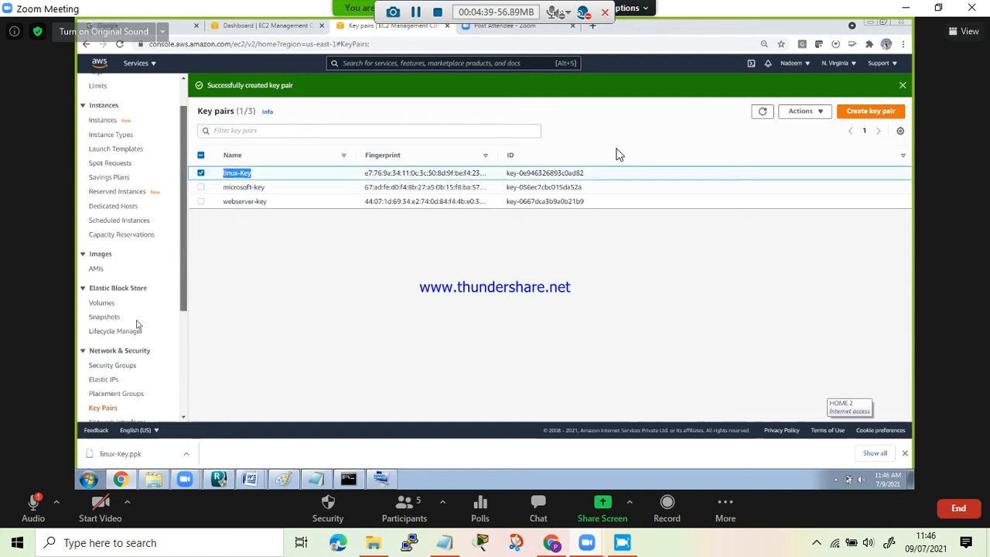
left_click(127, 323)
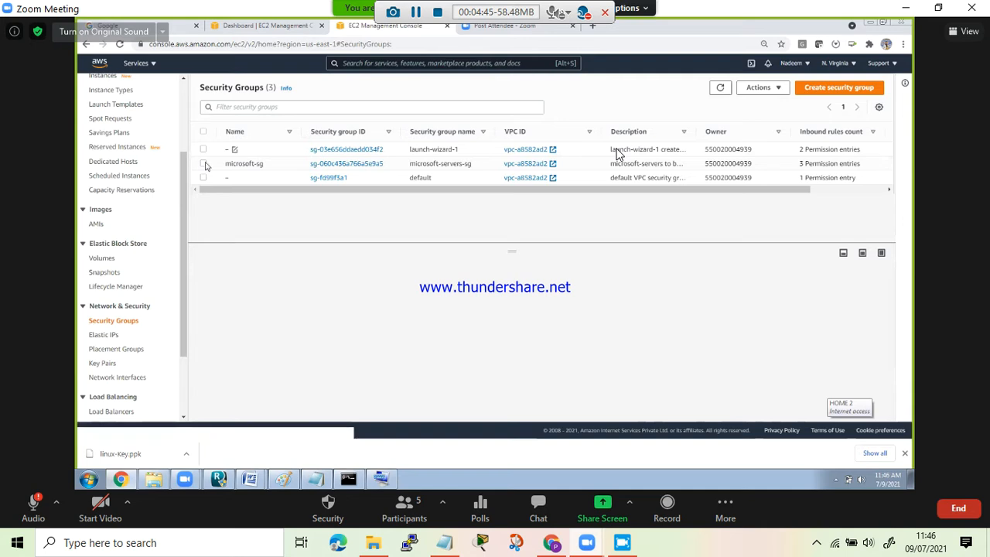
left_click(203, 164)
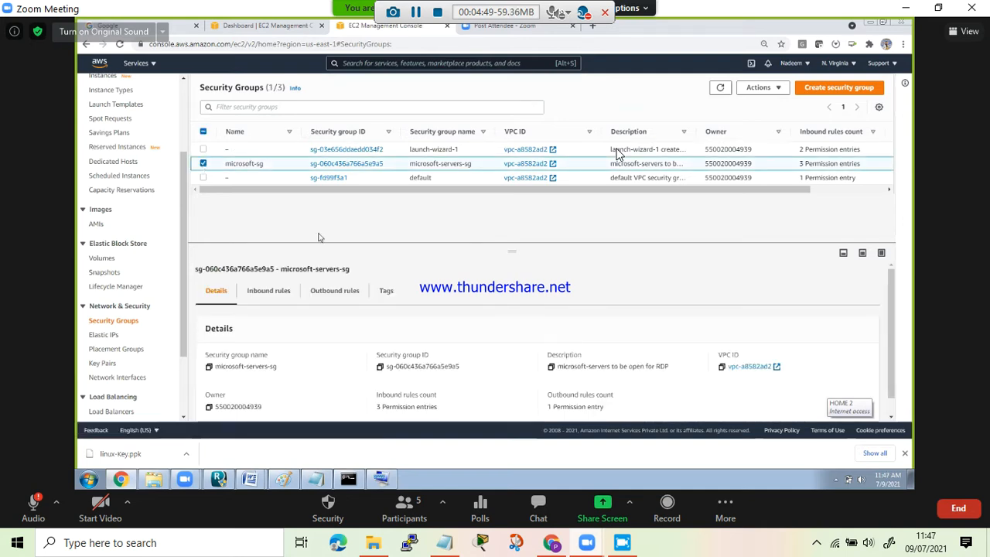
left_click_drag(506, 248, 513, 201)
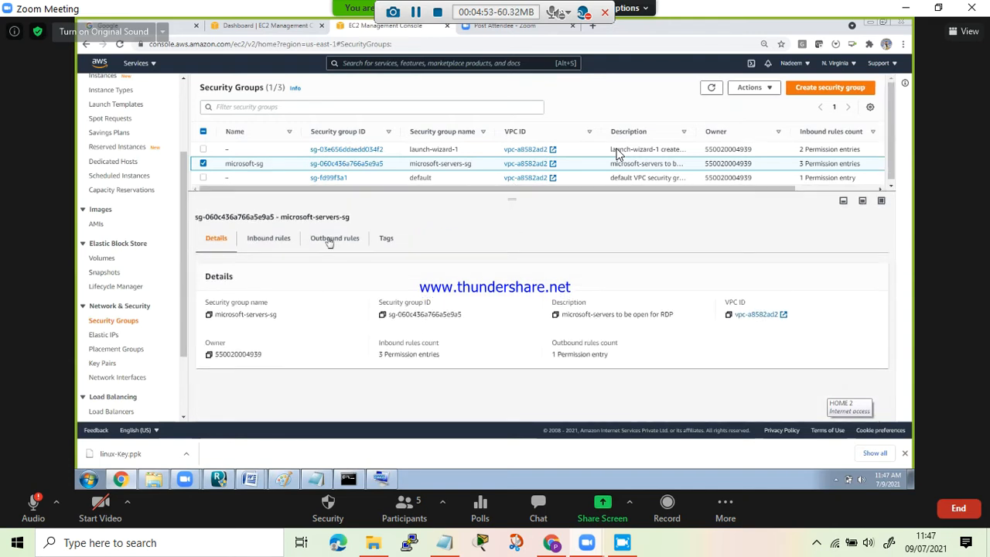
left_click(279, 239)
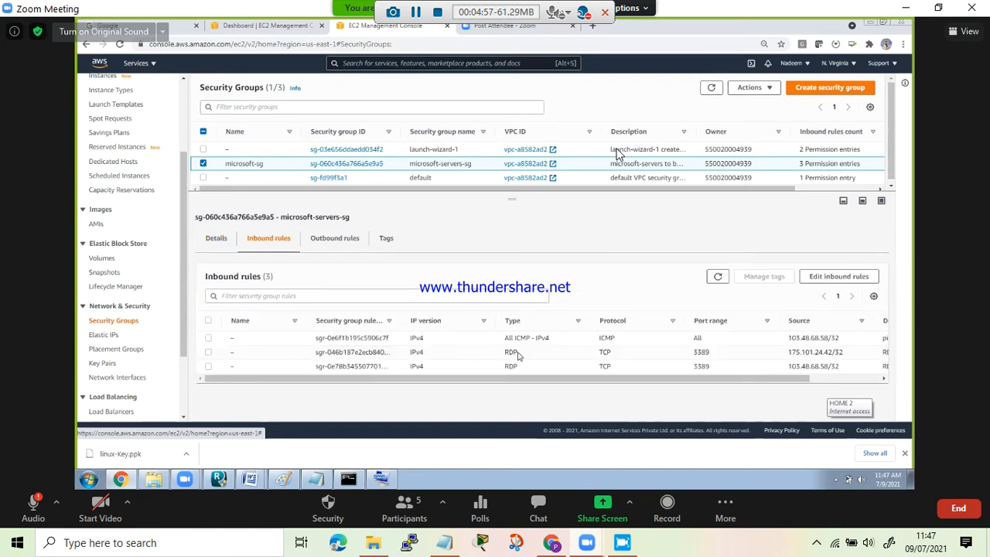
left_click(510, 352)
double_click(510, 351)
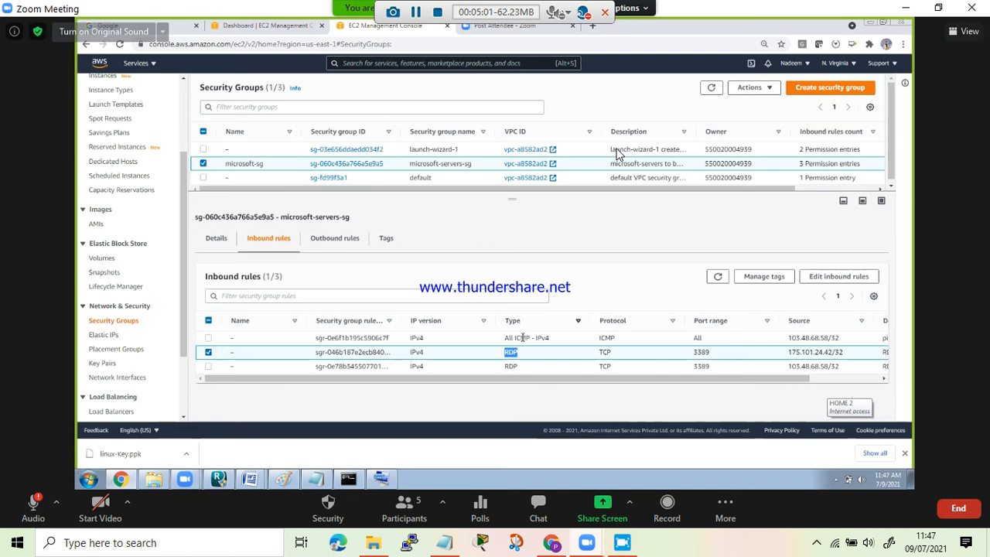
left_click(209, 352)
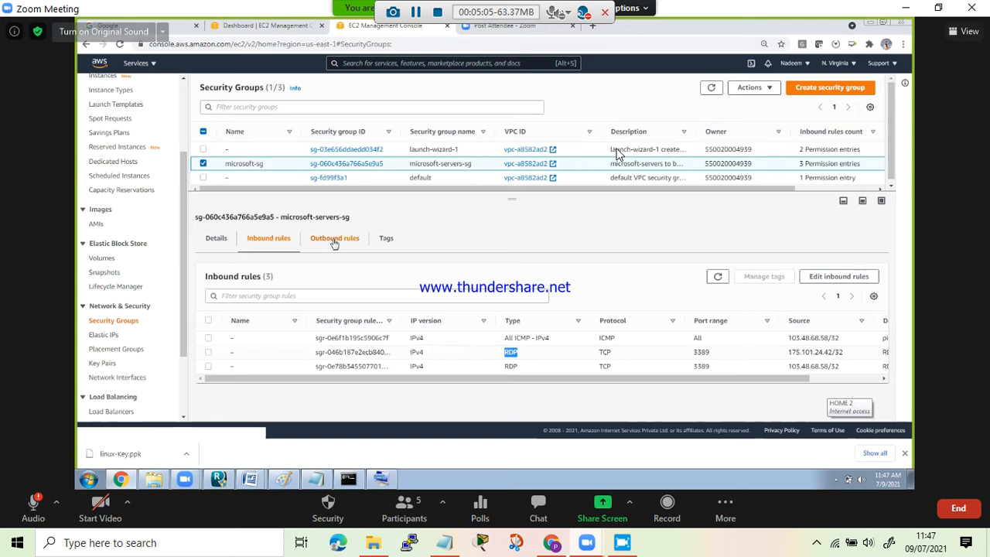
left_click(334, 239)
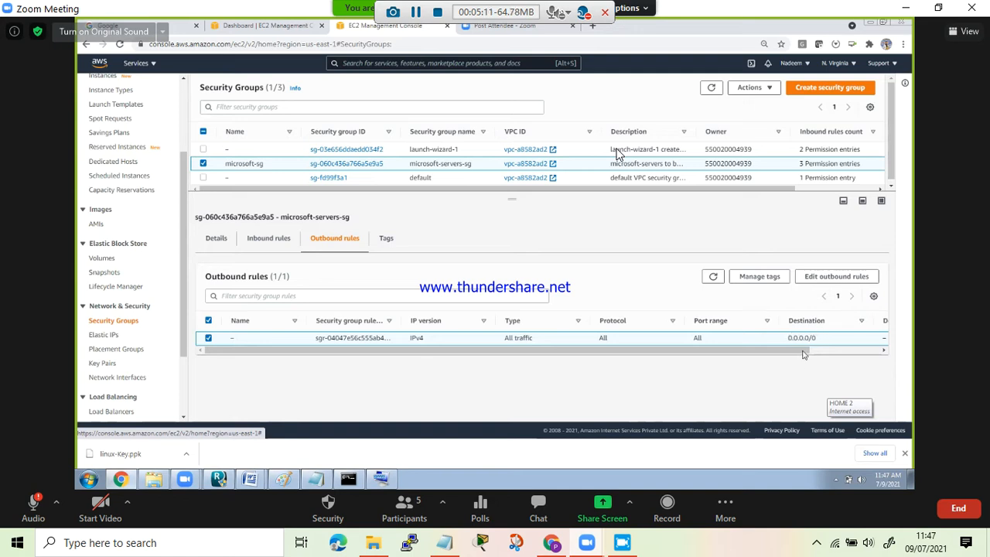
mouse_move(810, 353)
left_mouse_down()
mouse_move(873, 352)
mouse_move(828, 348)
mouse_move(799, 361)
left_mouse_up()
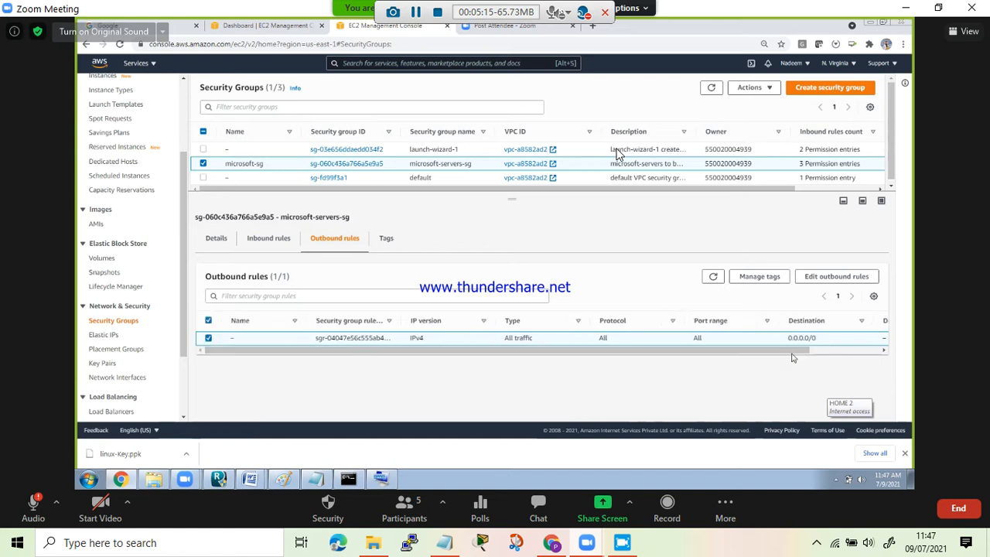
left_click(204, 164)
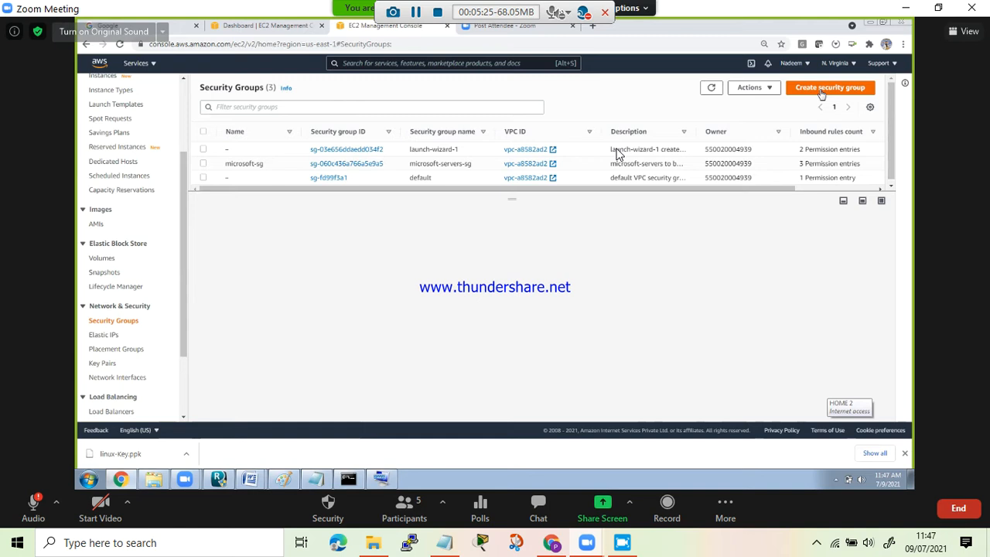
- Start creating a new security group and name it linux-sg
left_click(822, 89)
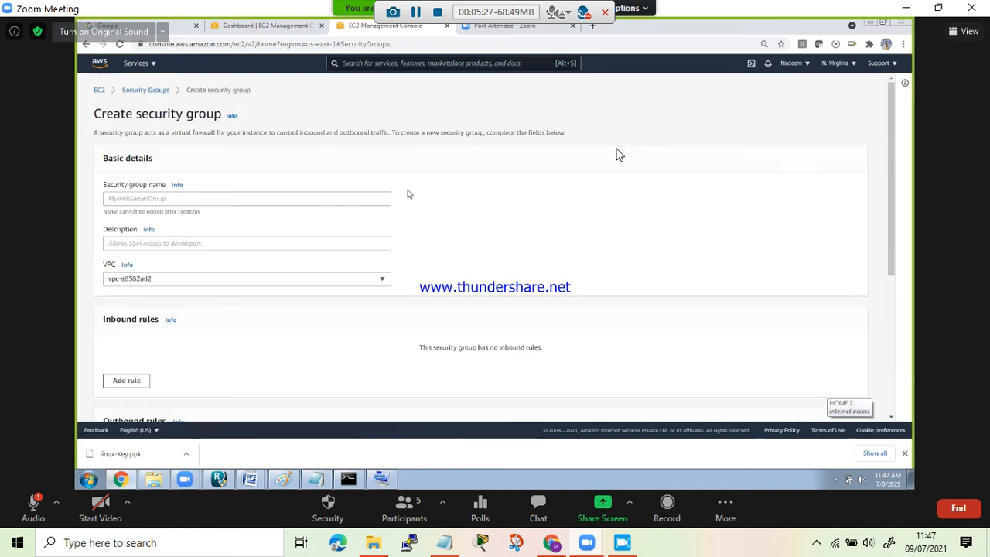
left_click(194, 198)
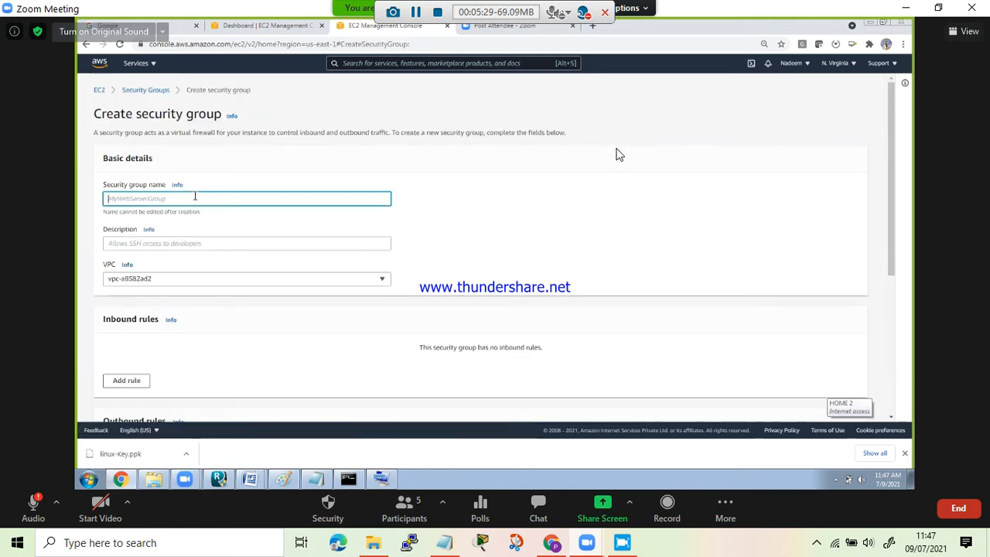
type("lin")
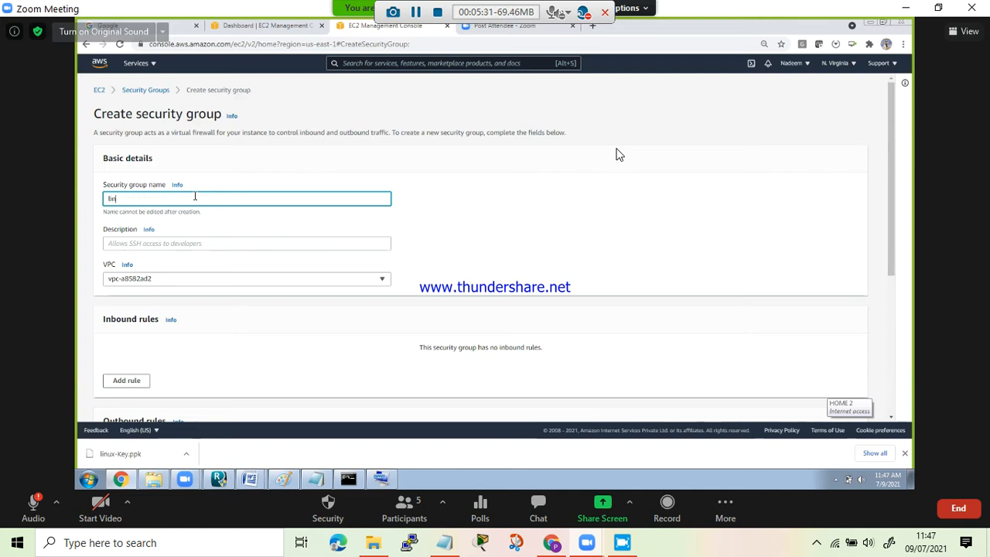
type("ux-sg")
- Enter "access the linux box" as the security group's description and keep the default VPC vpc-a8582ad2
left_click(166, 245)
type("access the l")
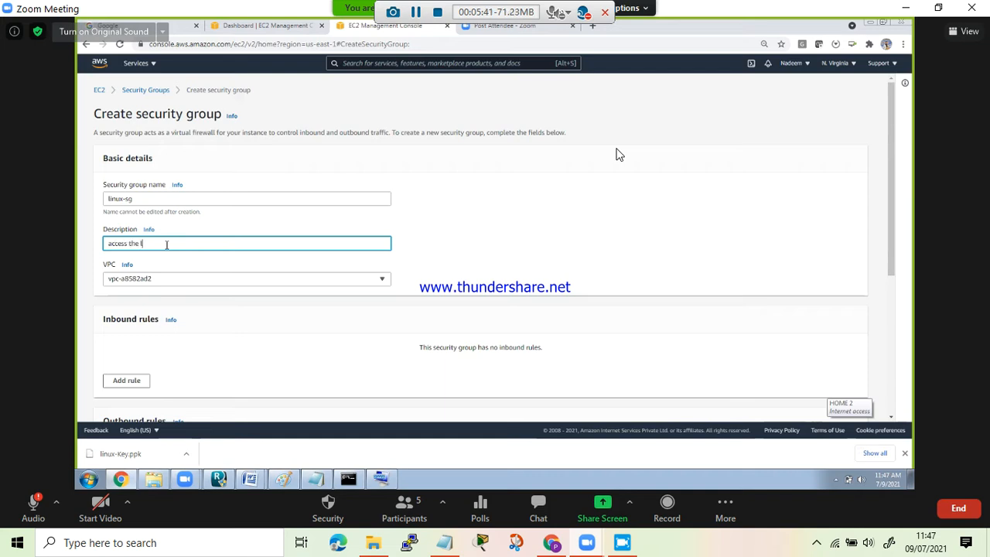
type("inux box")
left_click(182, 282)
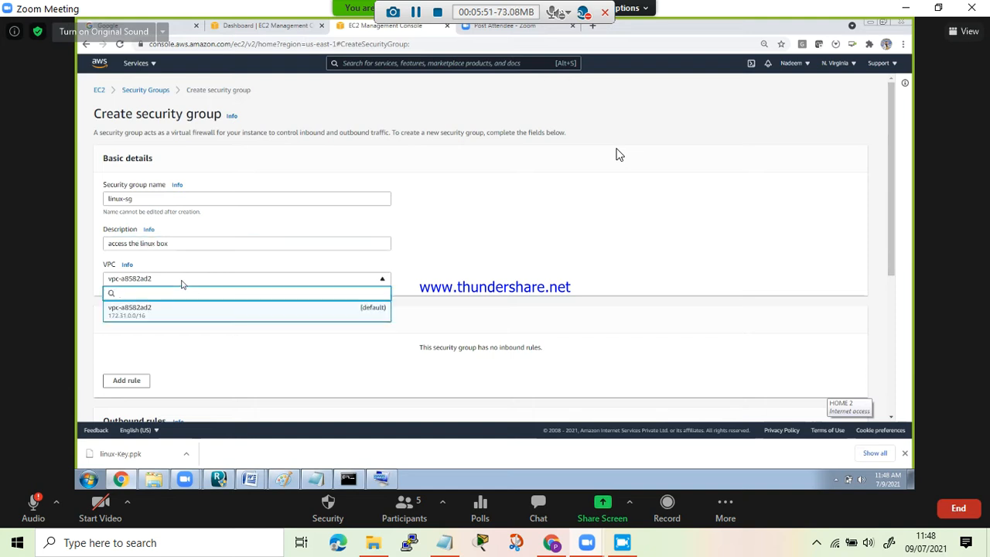
left_click(431, 232)
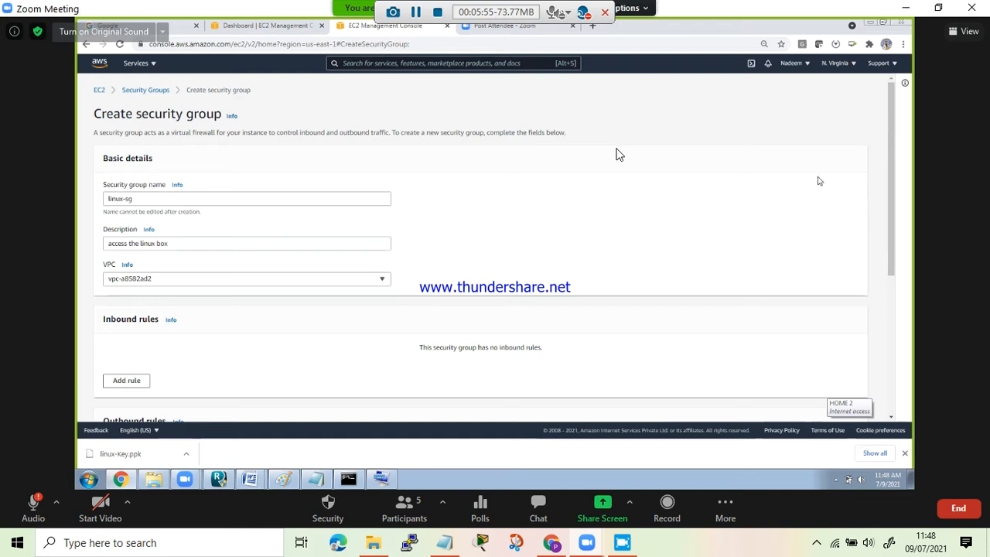
- Add an inbound rule to the new security group with type SSH and source My IP
left_click_drag(892, 225, 893, 280)
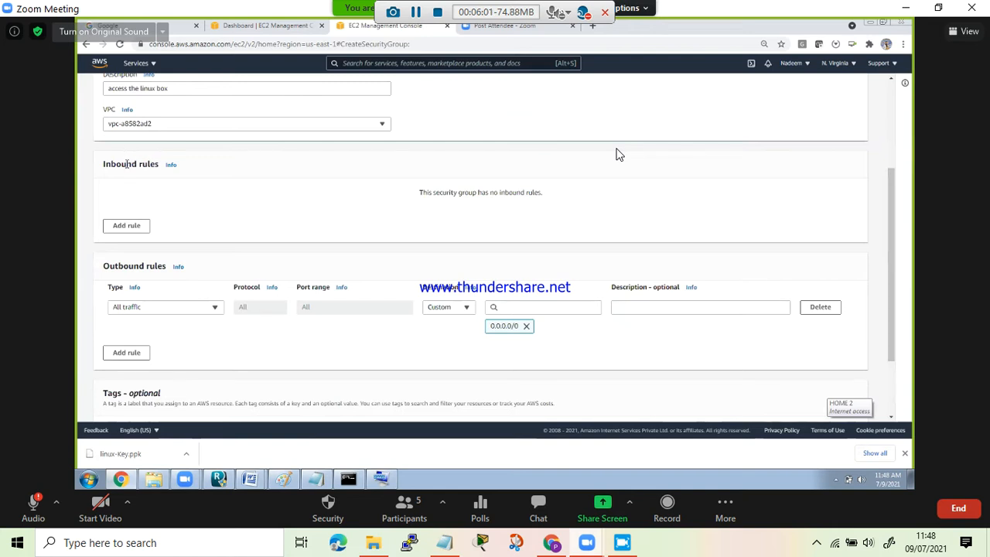
left_click_drag(103, 164, 160, 164)
left_click(126, 225)
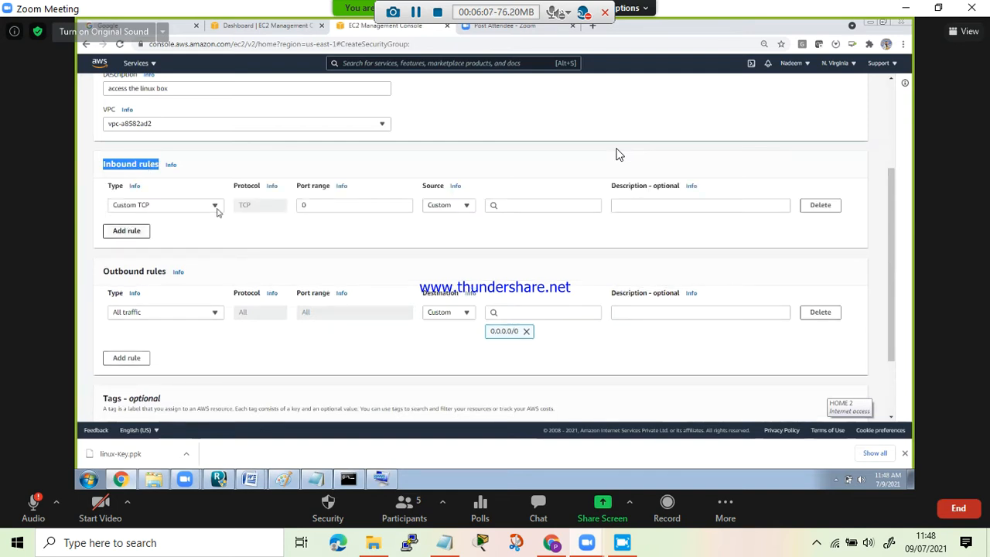
left_click(215, 209)
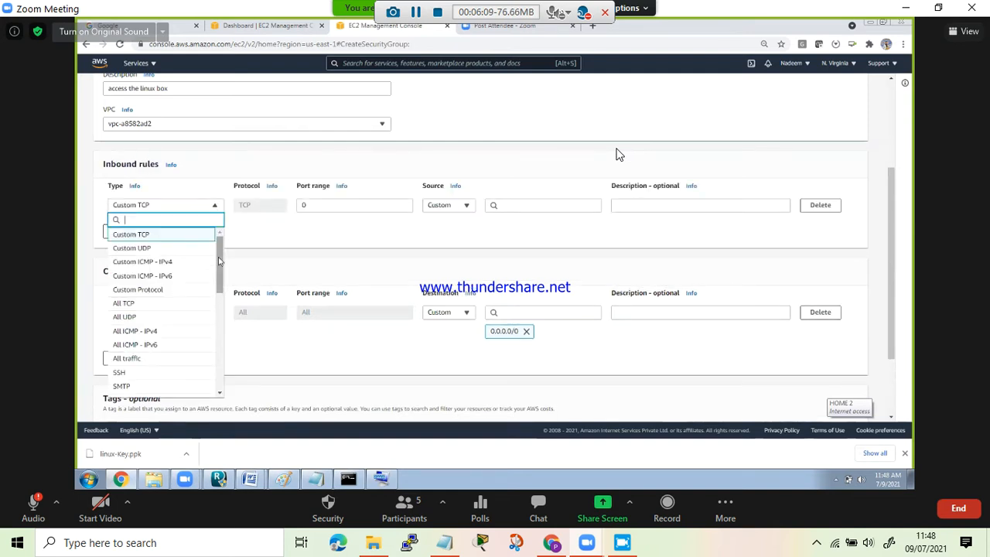
scroll(209, 280, "down", 1)
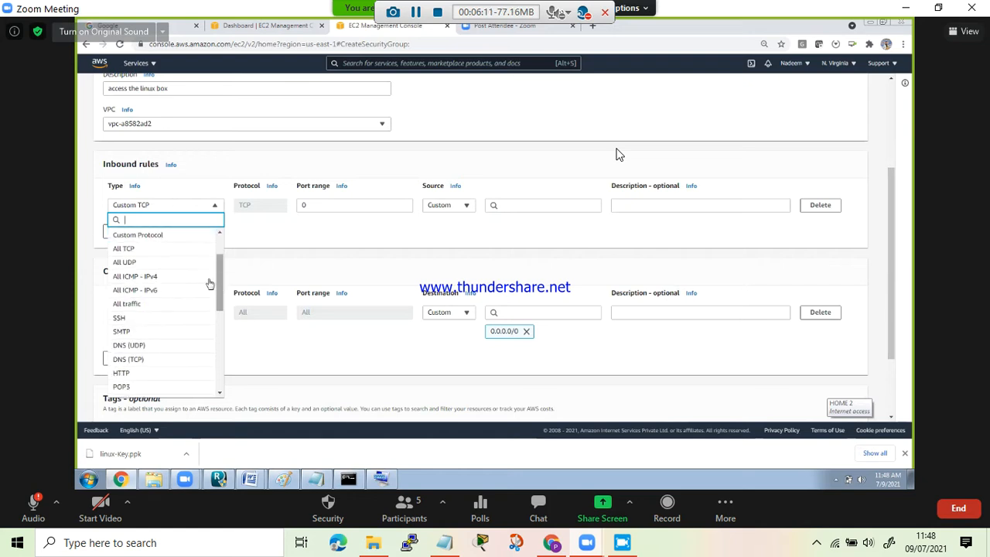
left_click(154, 318)
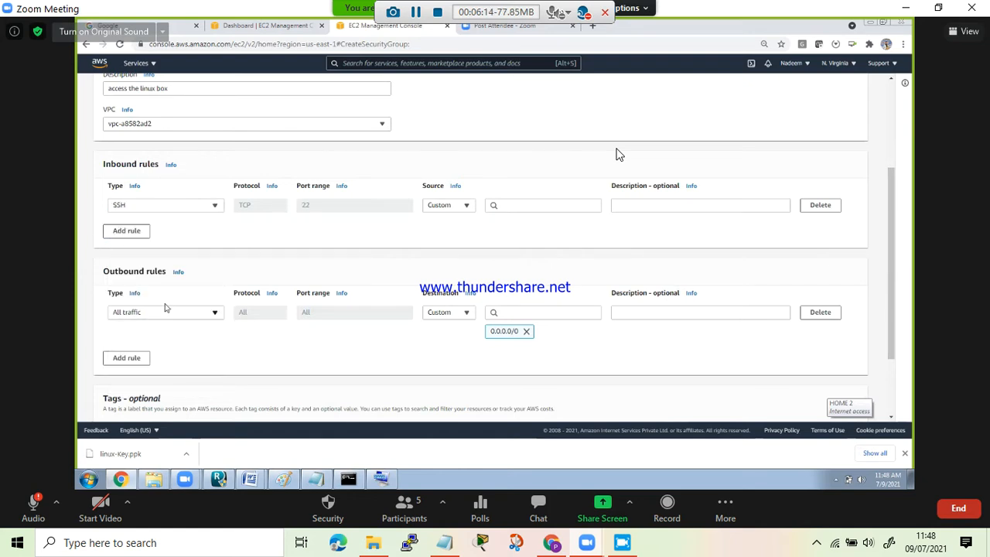
left_click(464, 205)
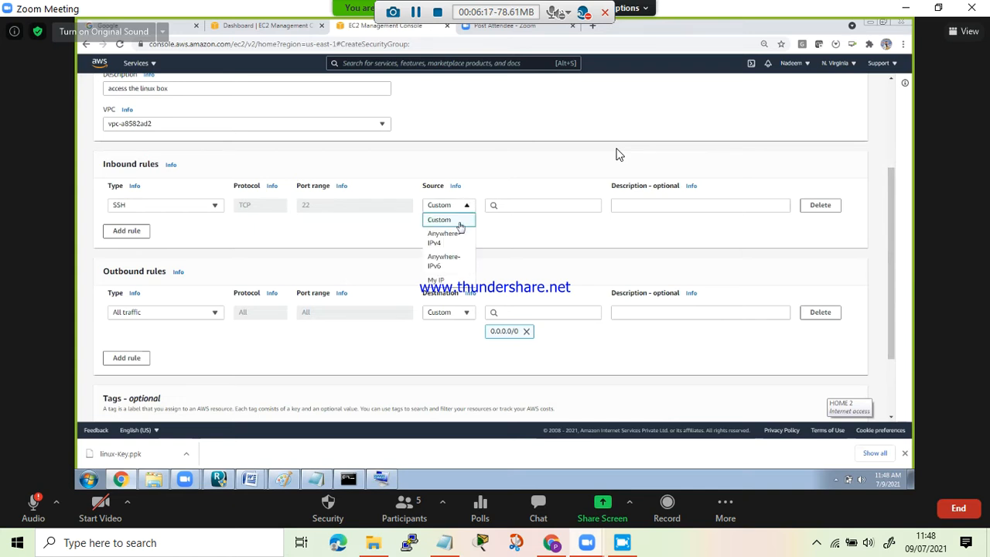
left_click(439, 280)
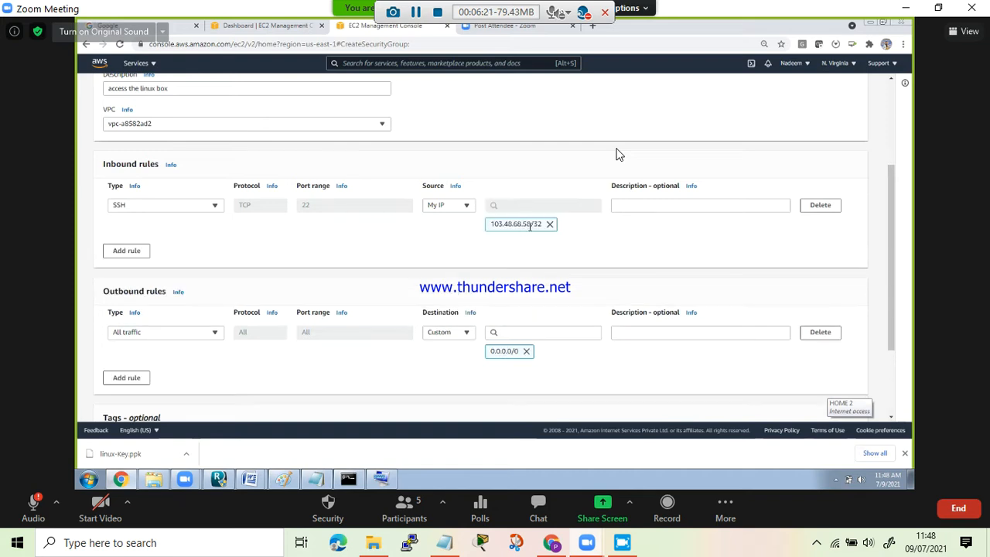
- Enter "ssh to linux server" as the description of the SSH inbound rule
left_click(644, 208)
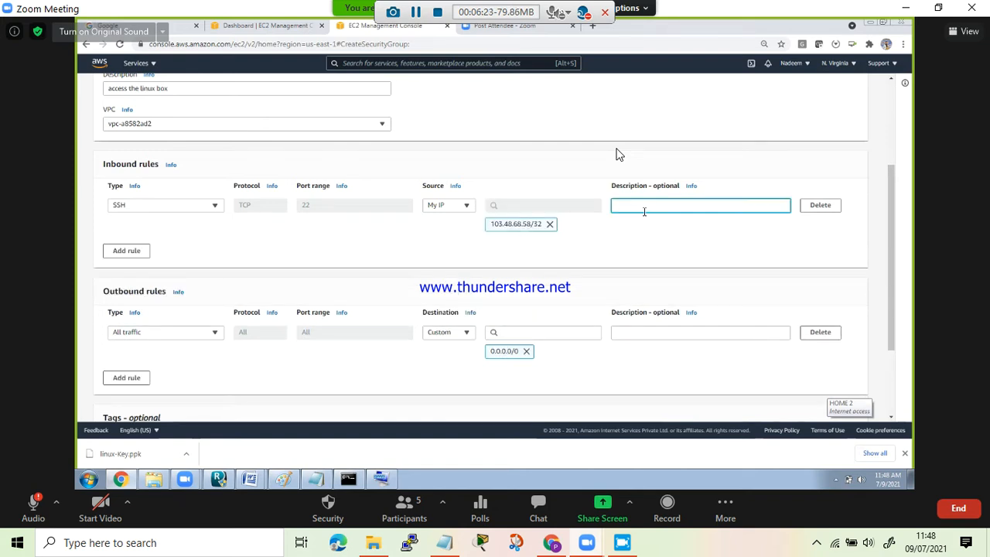
type("ssh to linux server")
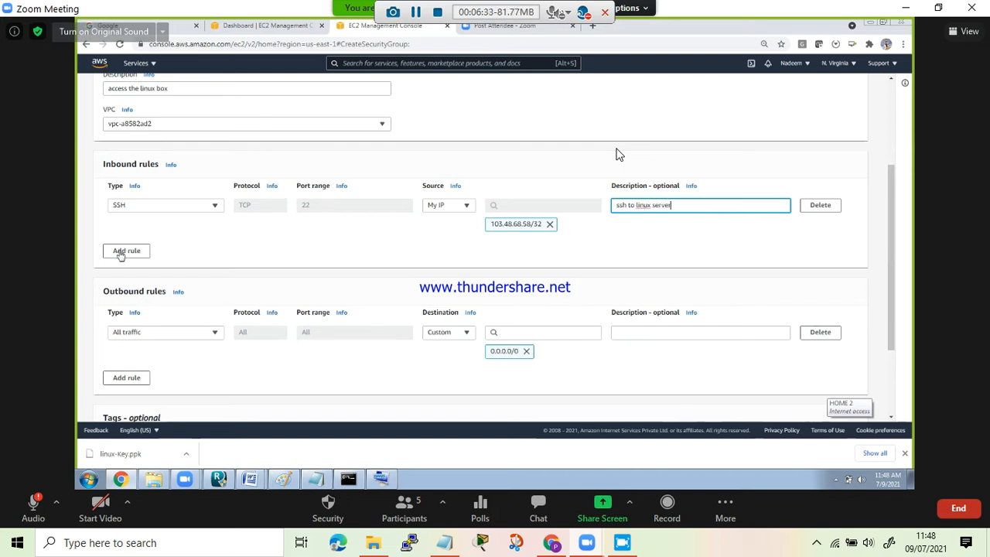
- Add a second inbound rule with type All ICMP - IPv4 and source My IP
left_click(122, 252)
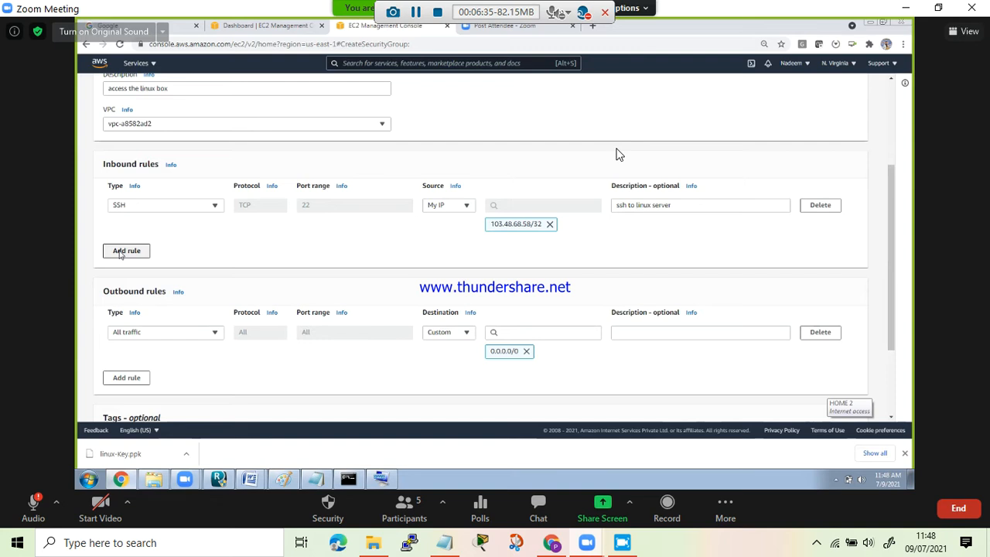
left_click(199, 246)
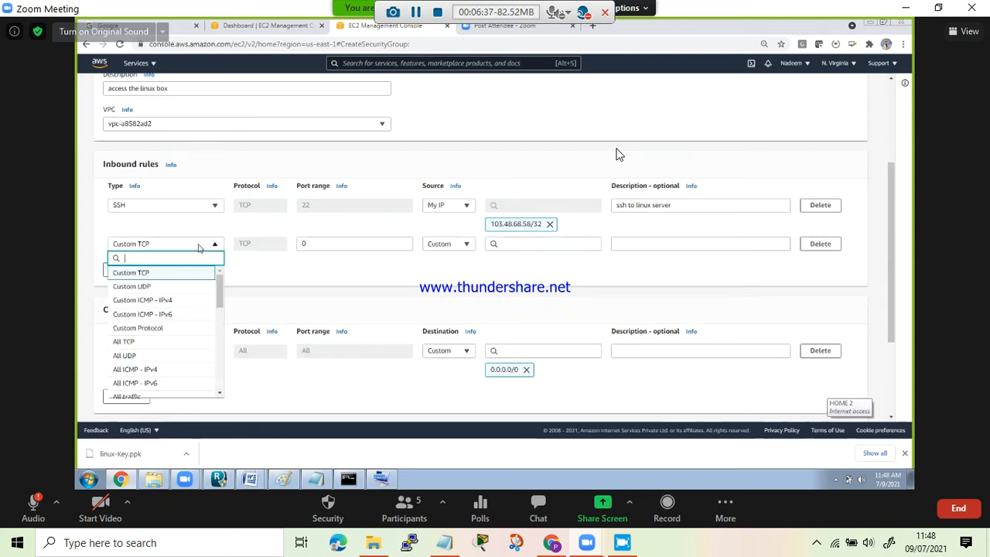
left_click(135, 368)
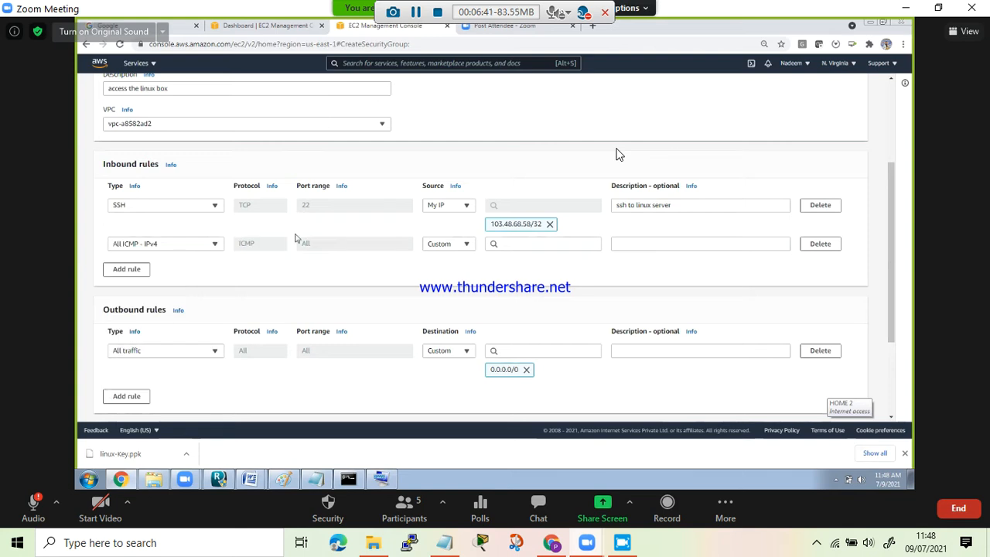
left_click(467, 246)
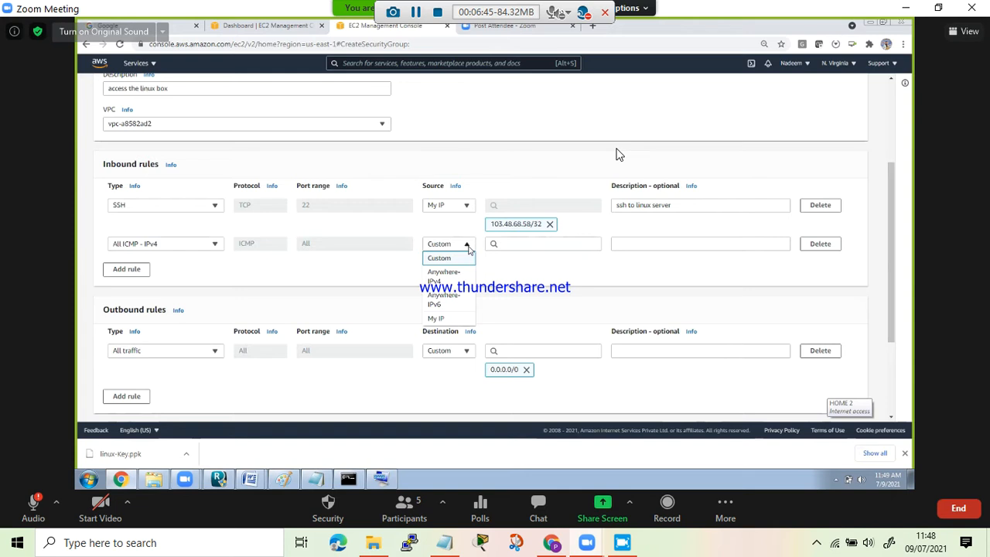
left_click(451, 319)
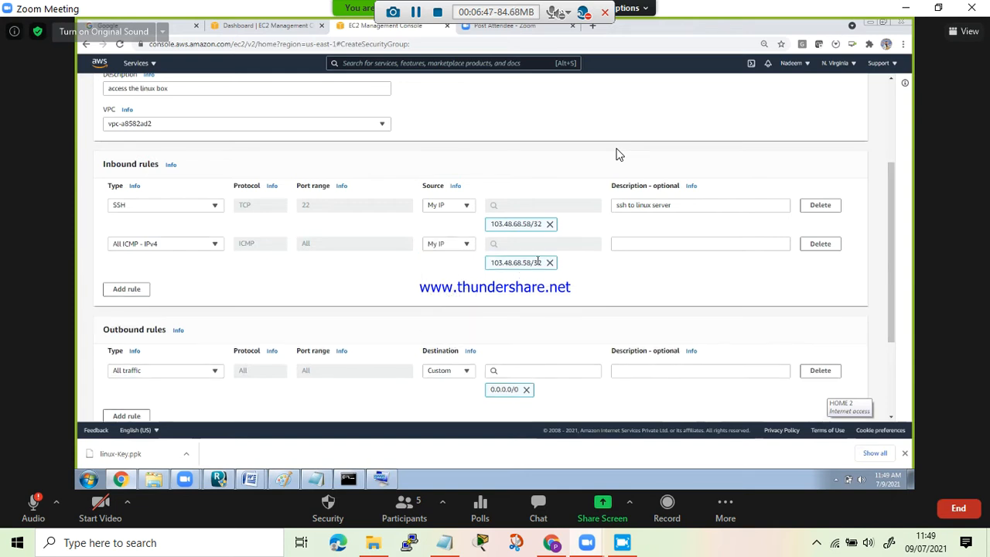
- Enter "ping to server" as the description of the ICMP inbound rule
left_click(643, 240)
type("ping to server")
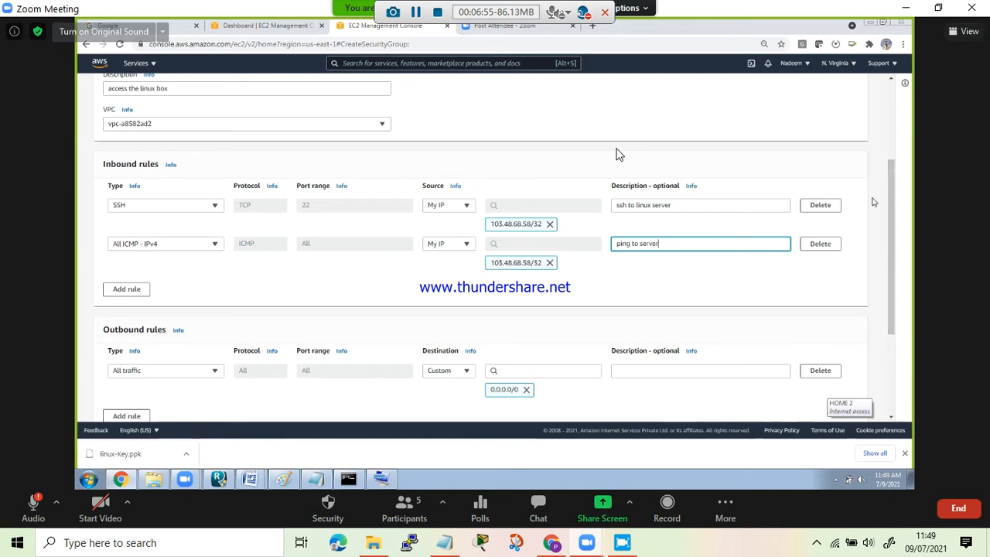
left_click(785, 283)
- Keep the outbound rule's type as All traffic and describe it as "Server access to internet"
left_click_drag(891, 263, 891, 300)
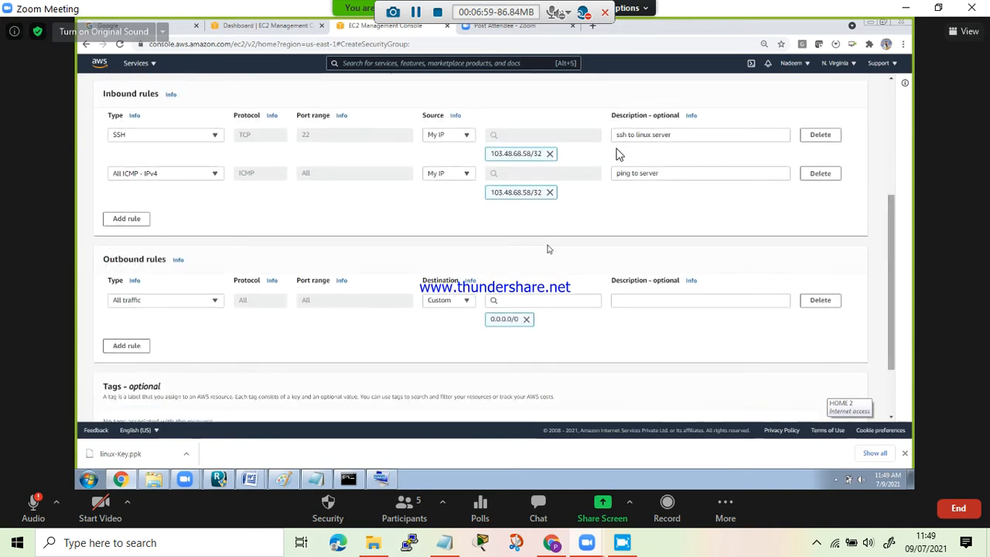
left_click(164, 301)
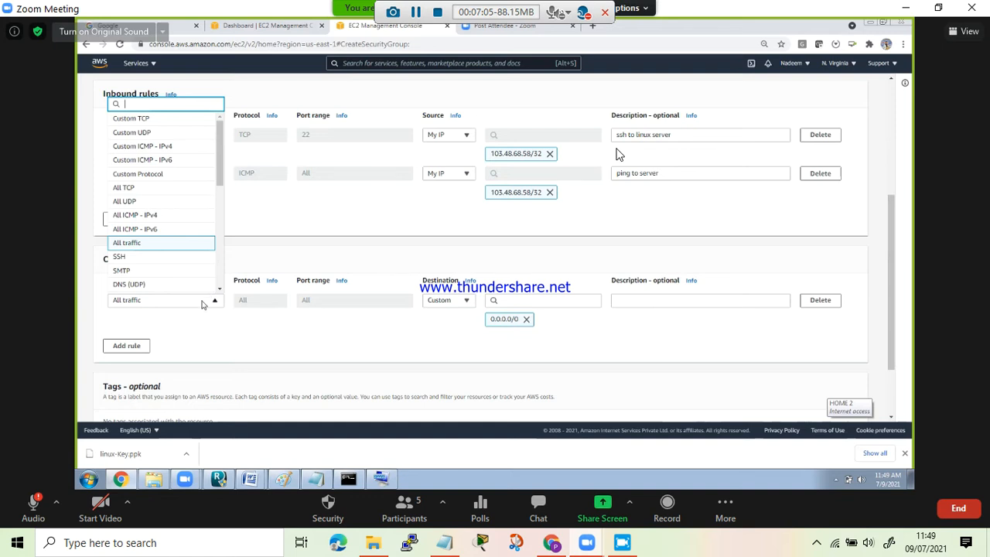
left_click(447, 317)
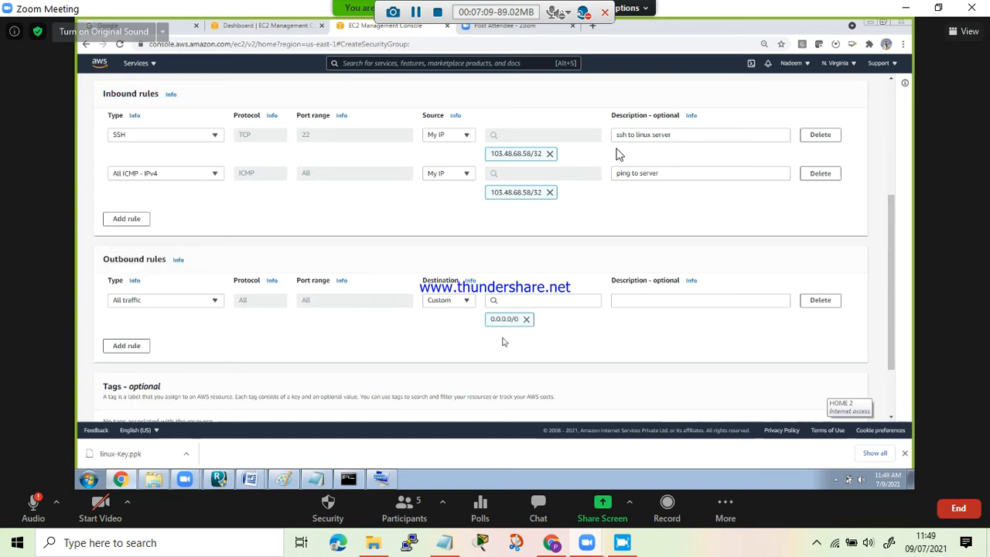
left_click(634, 302)
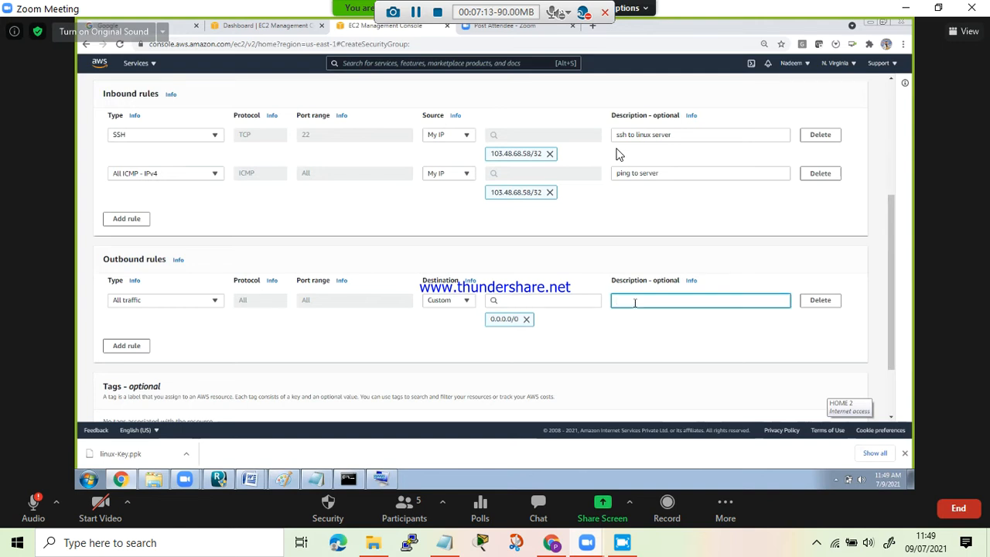
type("Server access to internet")
left_click(505, 280)
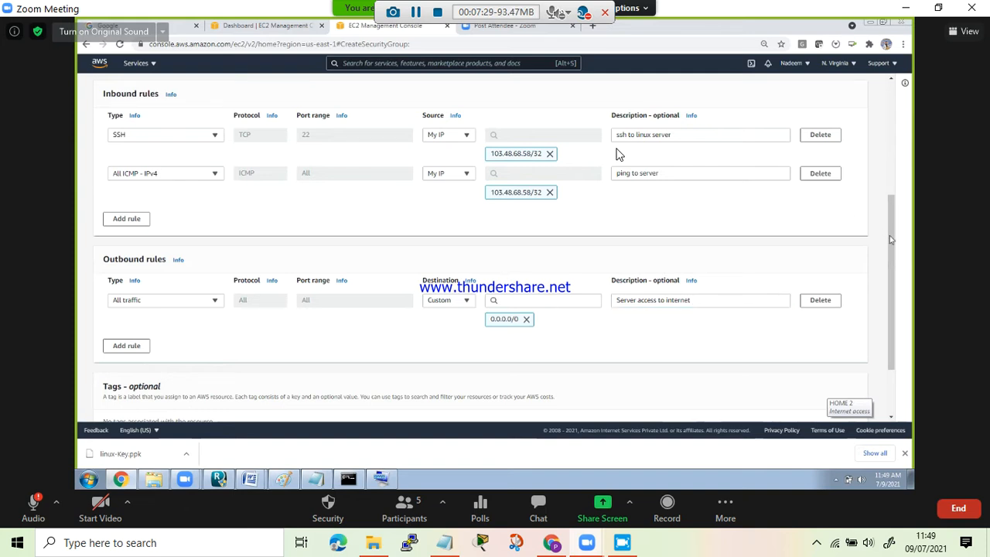
- Add a Name tag with the value linux-sg and create the security group
scroll(893, 286, "down", 2)
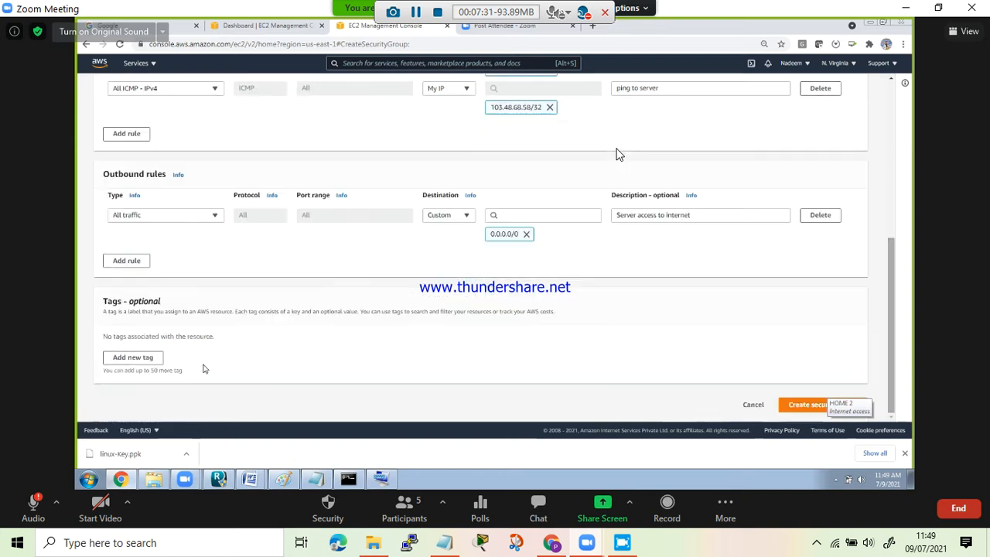
left_click(134, 358)
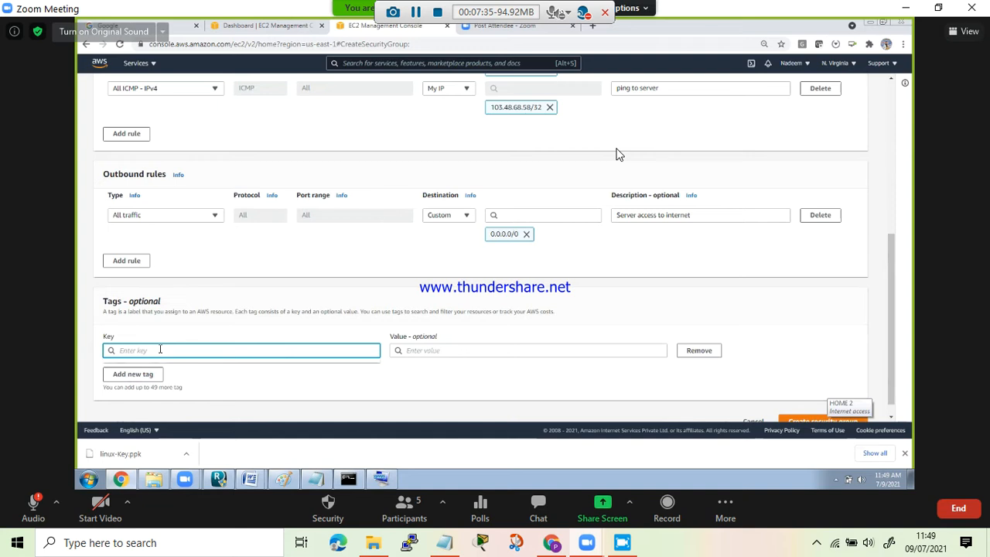
type("Name")
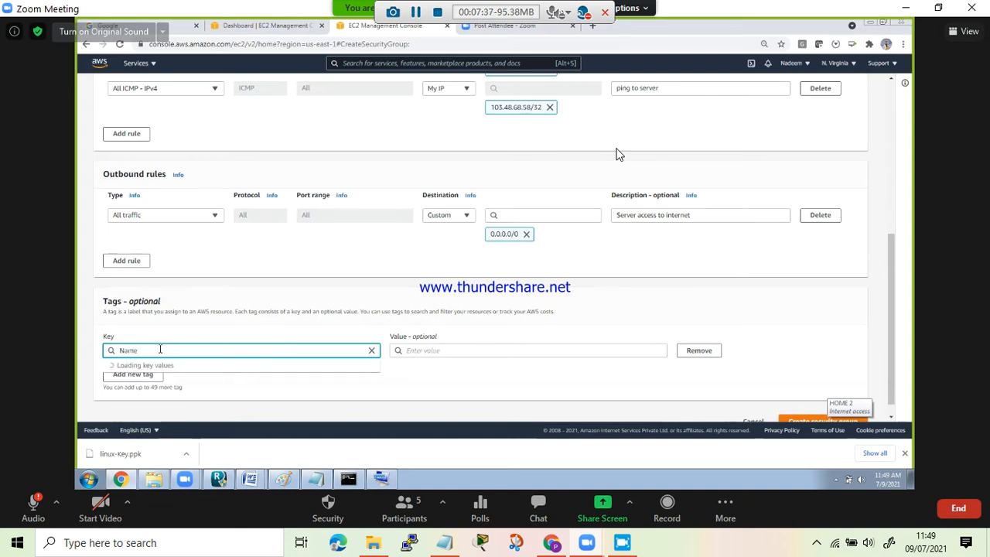
key("Tab")
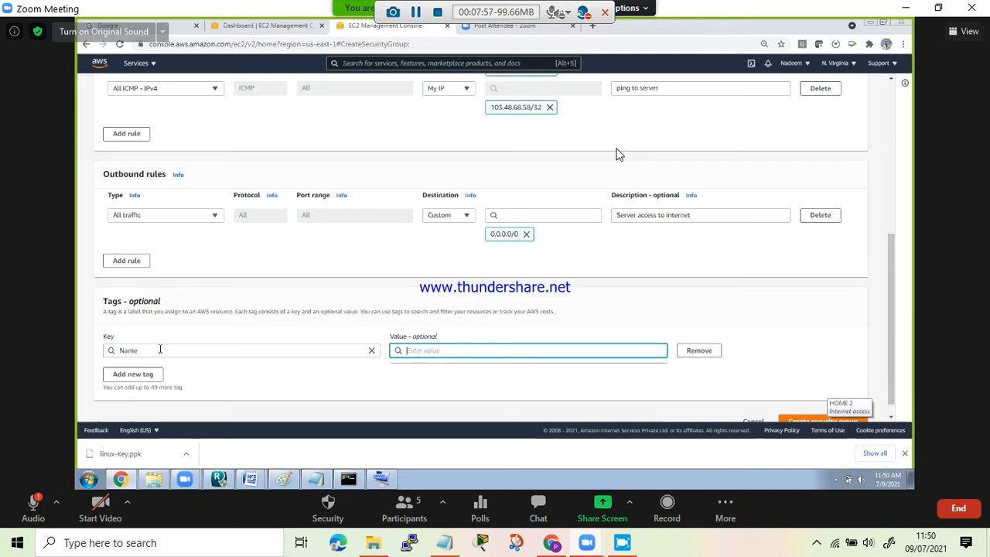
type("linu")
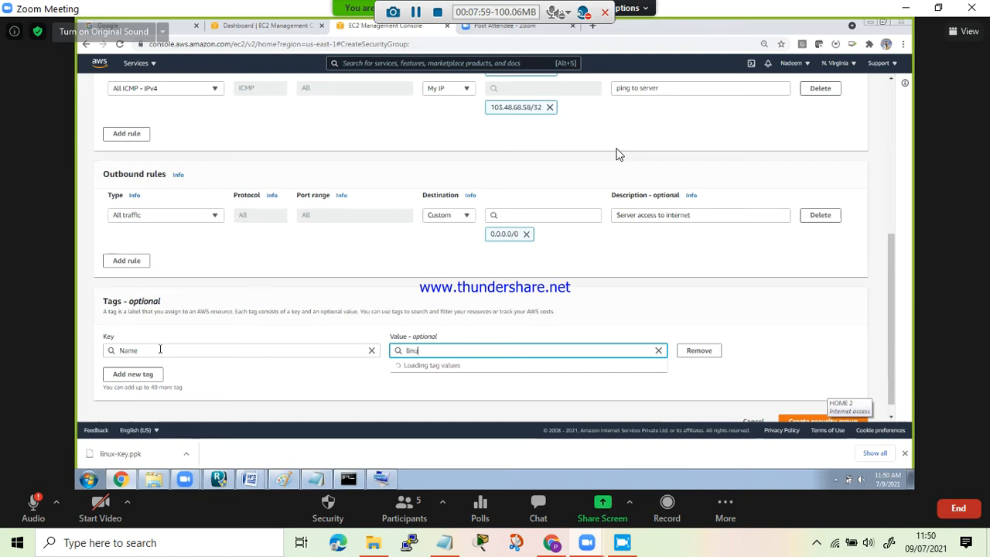
type("x-sg")
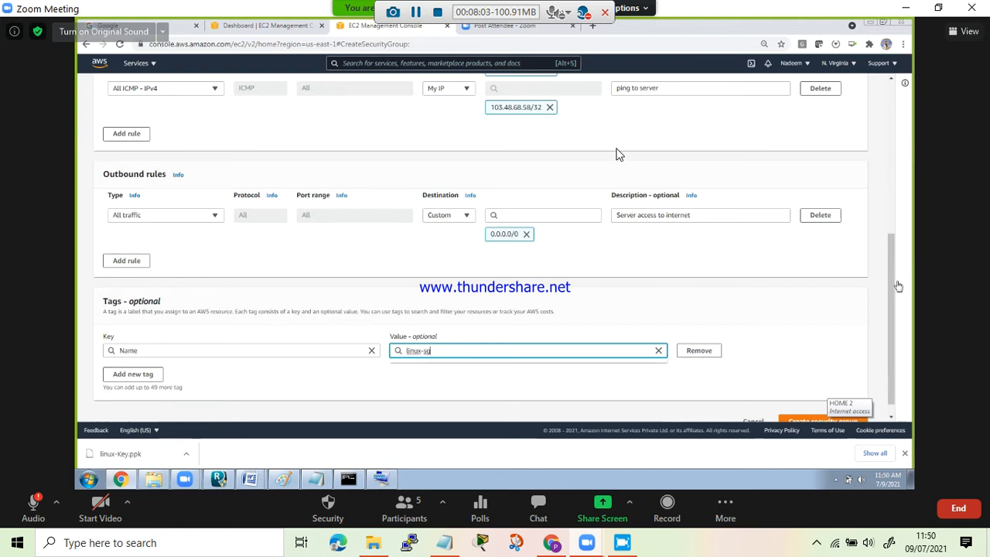
scroll(809, 414, "down", 1)
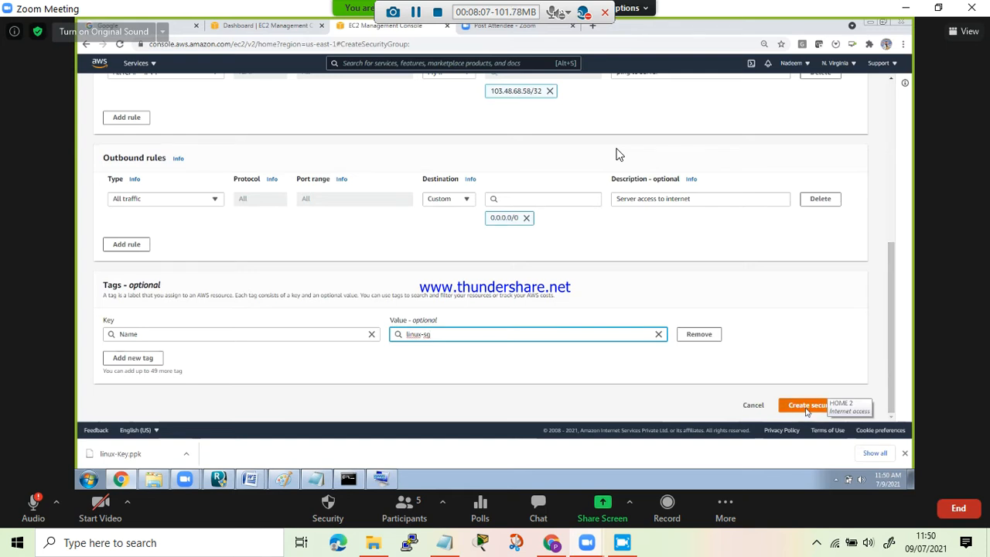
left_click(806, 408)
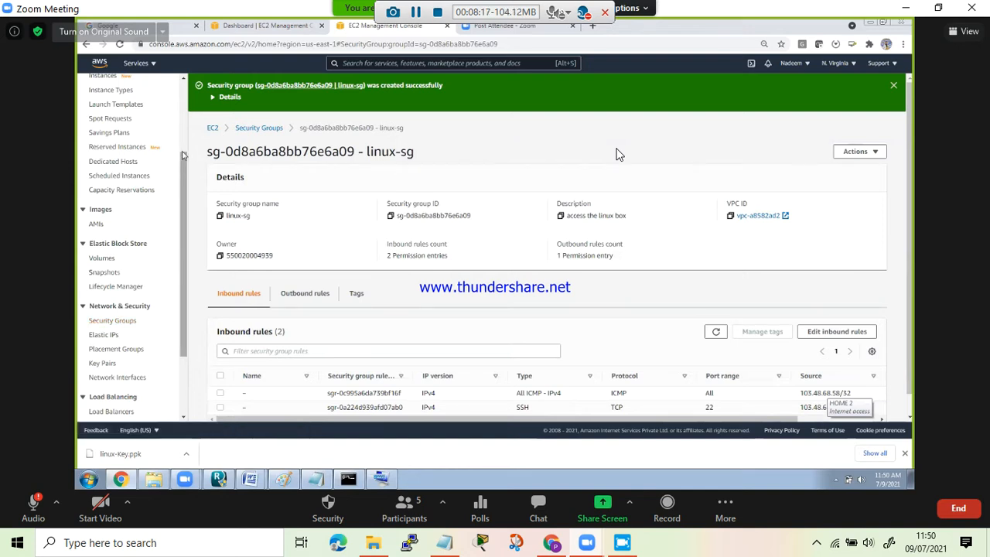
- Open the list of EC2 instances
left_click_drag(183, 238, 184, 180)
scroll(110, 72, "up", 1)
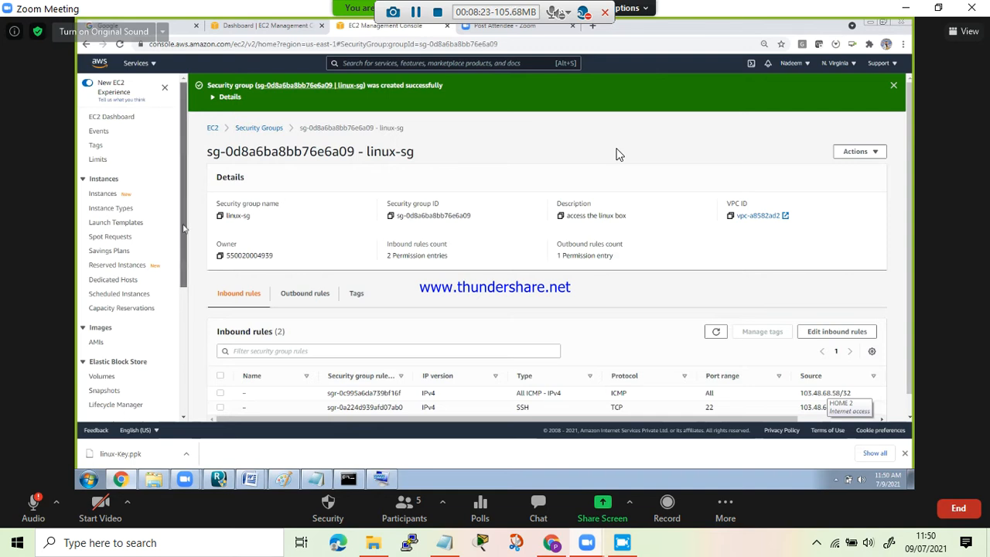
left_click_drag(184, 224, 183, 265)
scroll(127, 248, "down", 3)
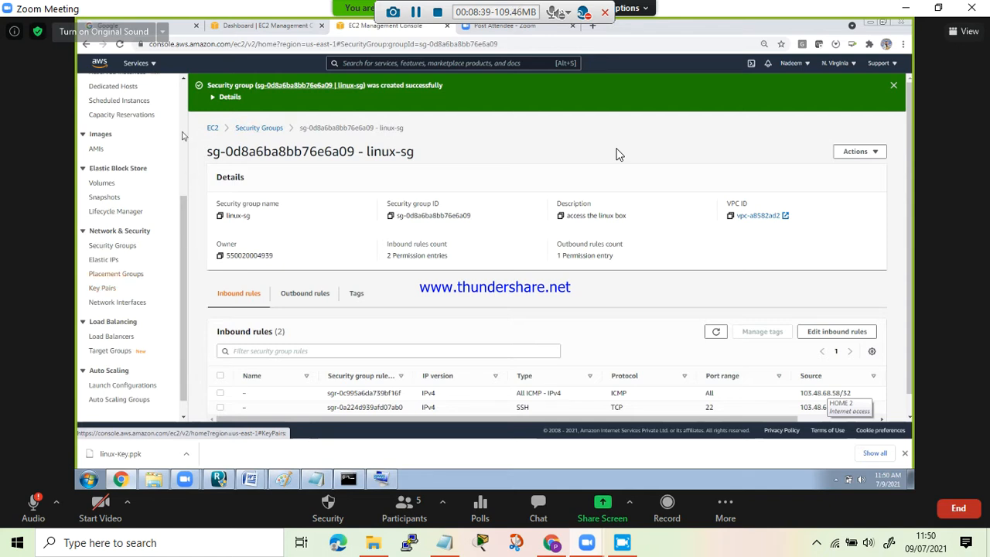
scroll(105, 194, "up", 5)
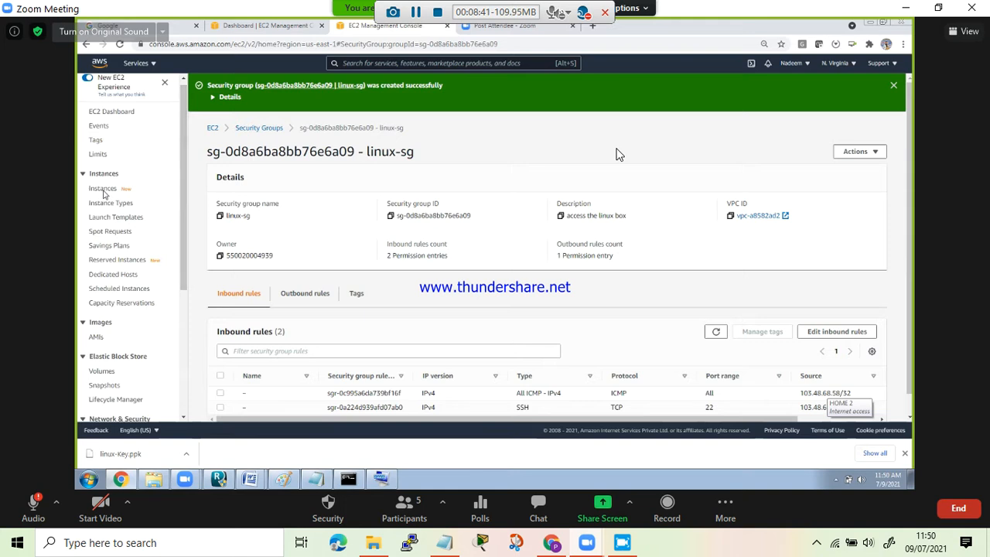
left_click(103, 189)
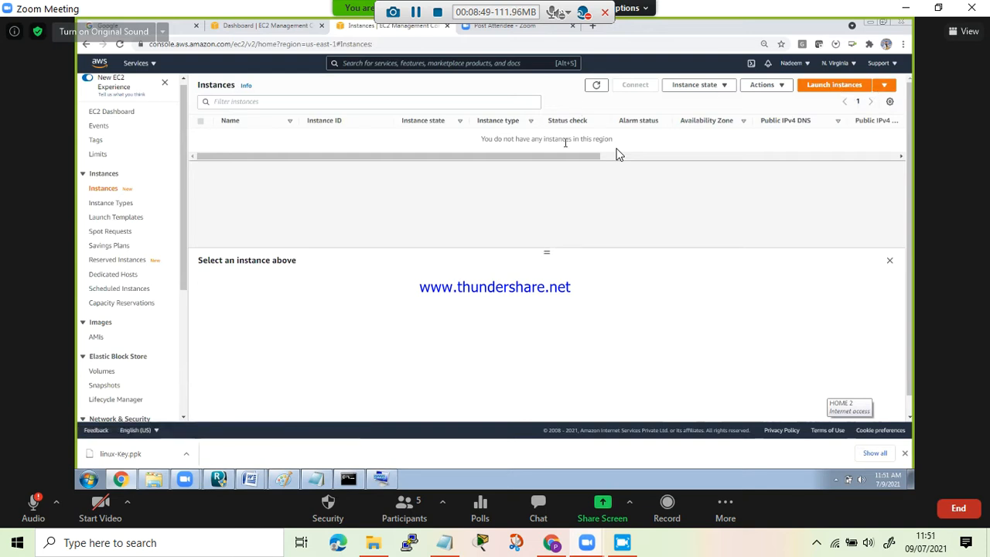
- Start launching a new instance and limit the list of AMIs to free tier only
left_click(885, 86)
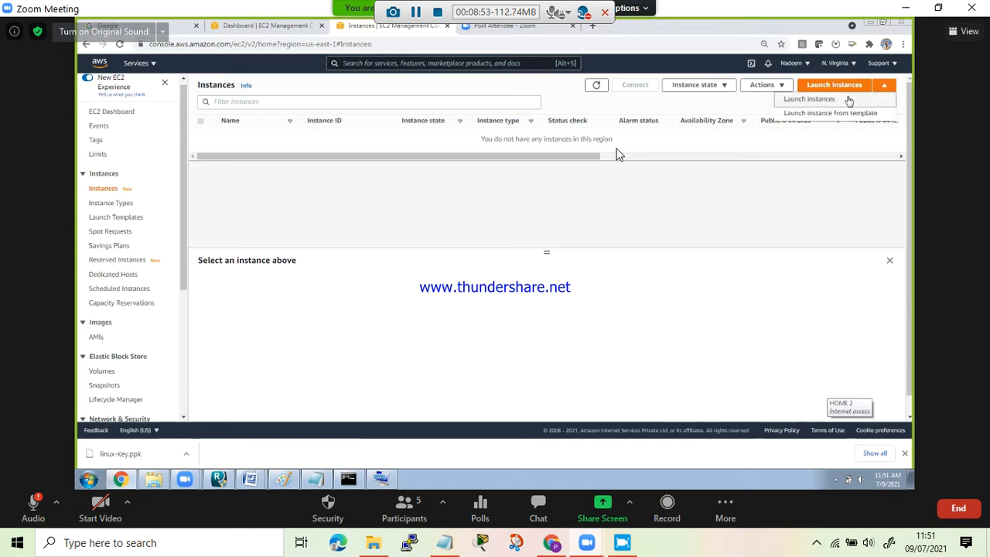
left_click(847, 100)
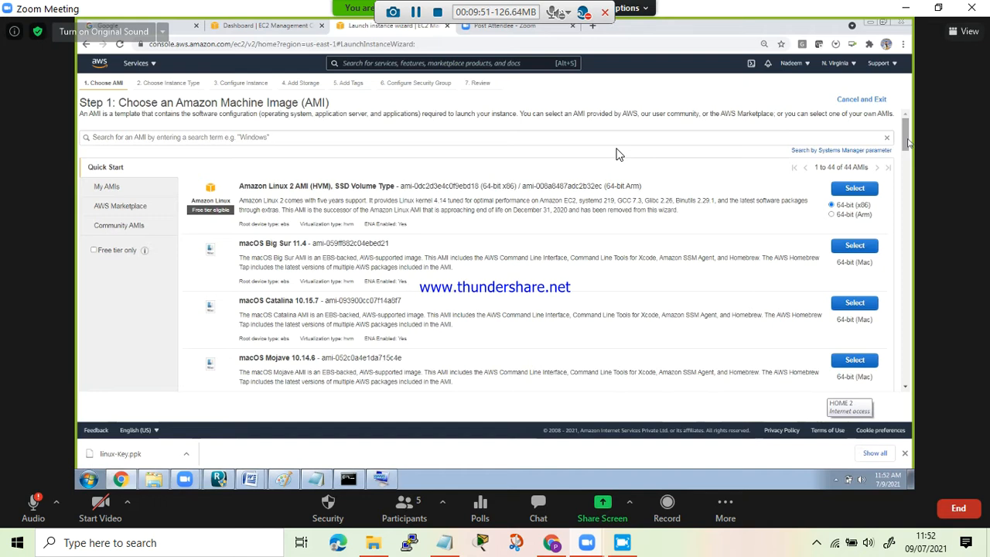
scroll(908, 163, "down", 3)
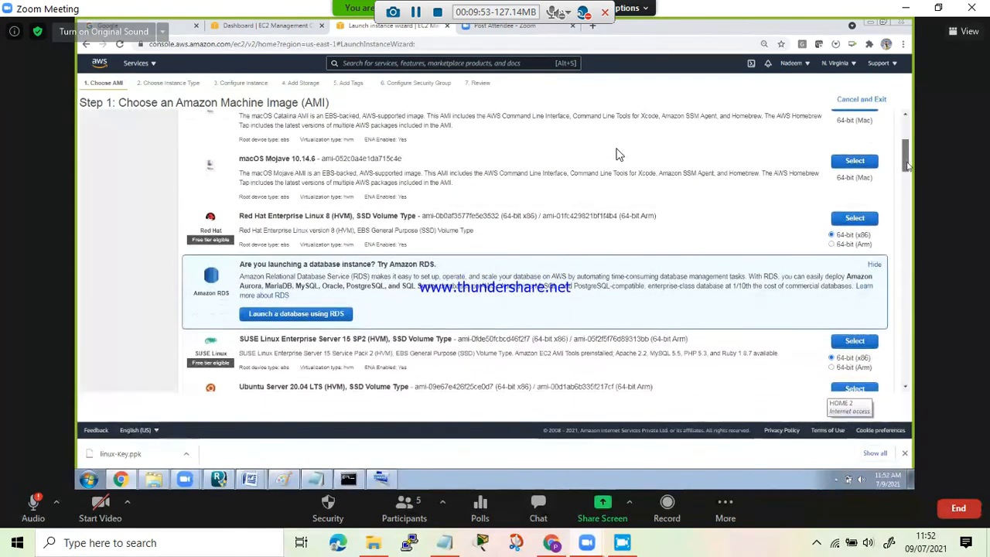
scroll(908, 163, "up", 5)
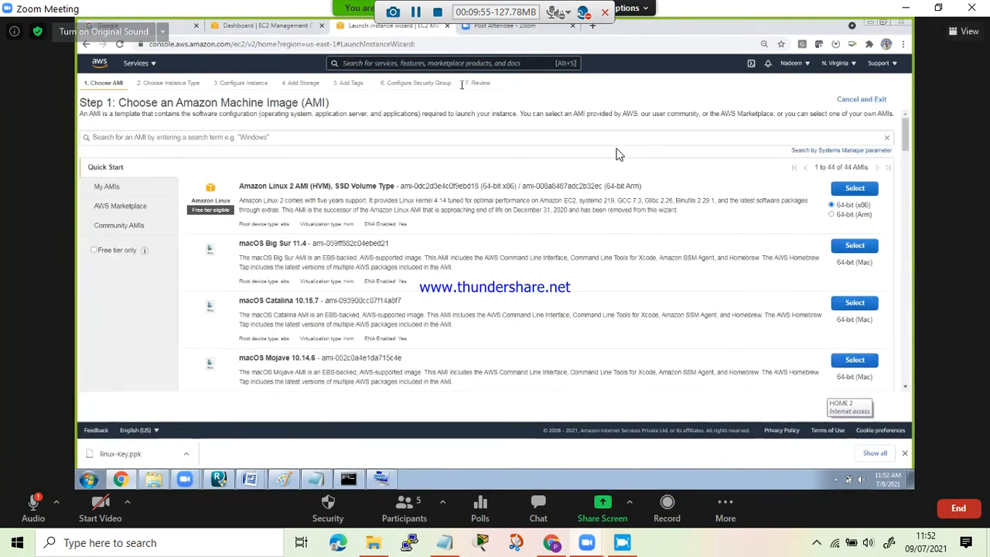
left_click(94, 250)
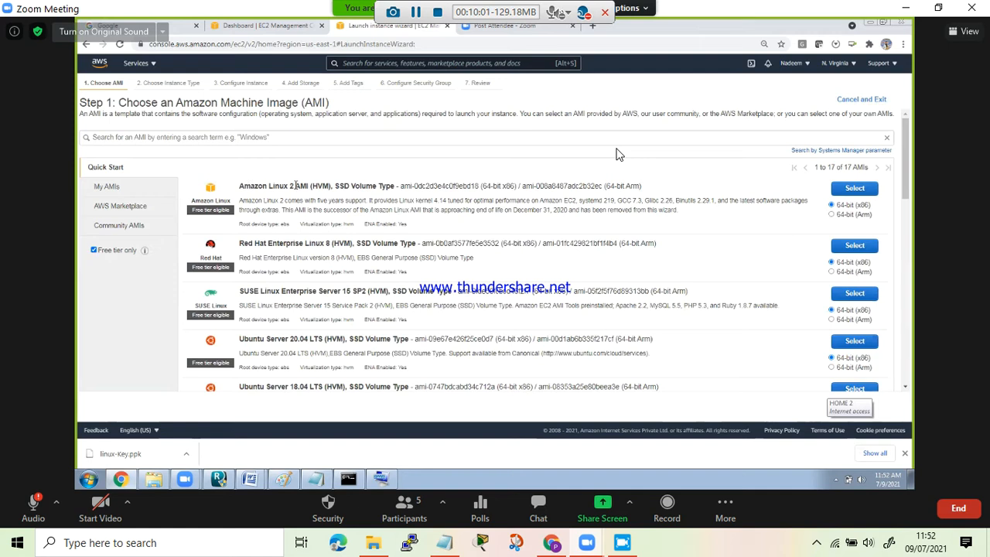
- Choose the 64-bit (x86) Ubuntu Server 20.04 LTS (HVM) image as the instance's AMI
left_click_drag(239, 339, 426, 339)
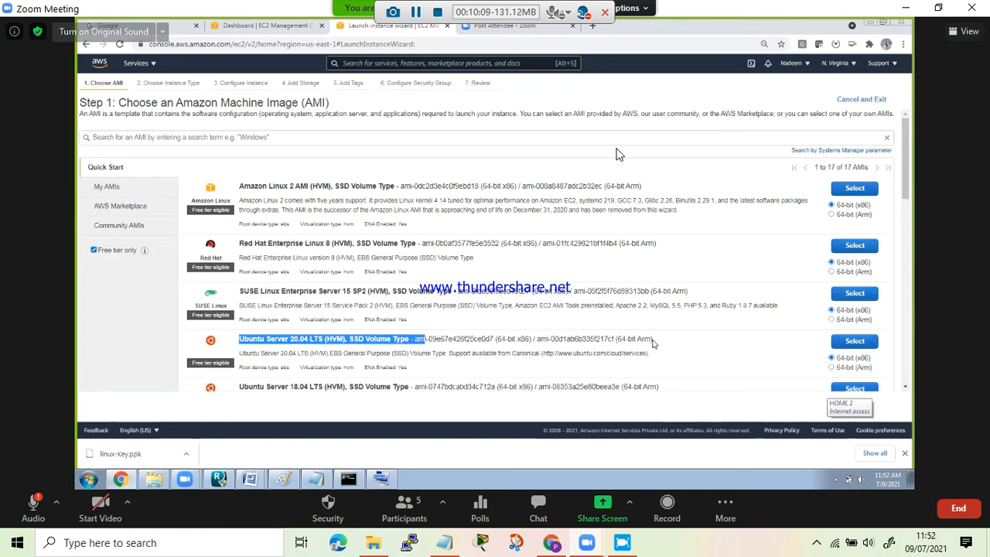
left_click(453, 233)
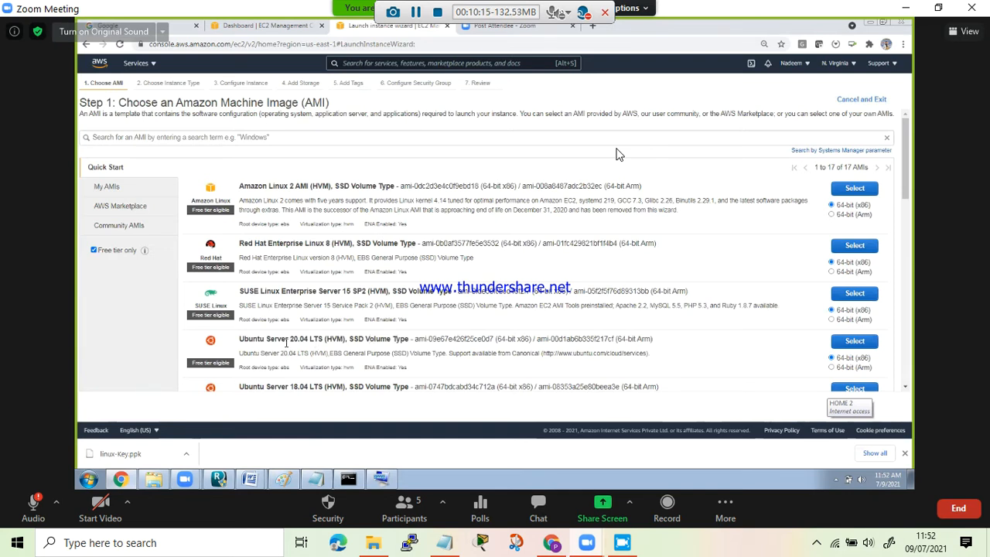
left_click_drag(241, 339, 346, 340)
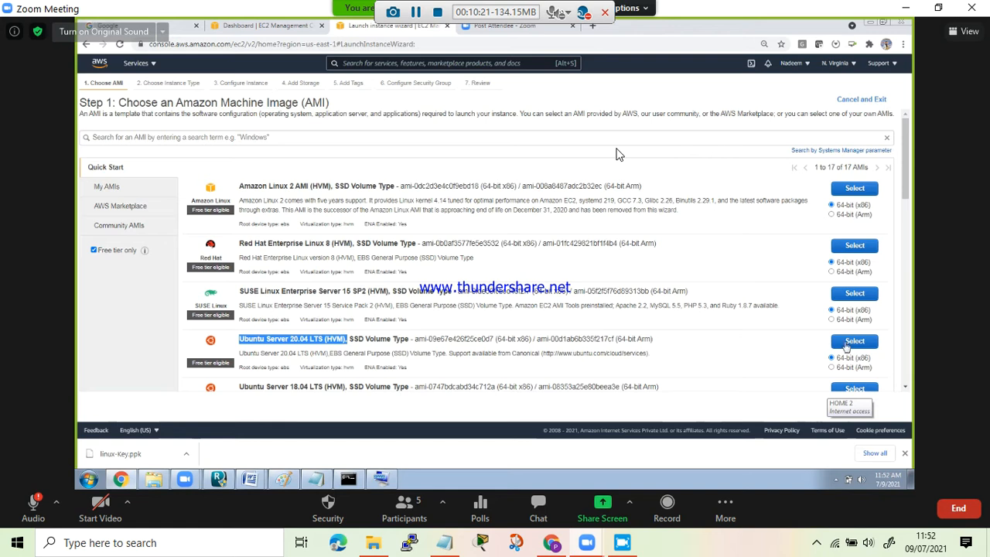
left_click(850, 343)
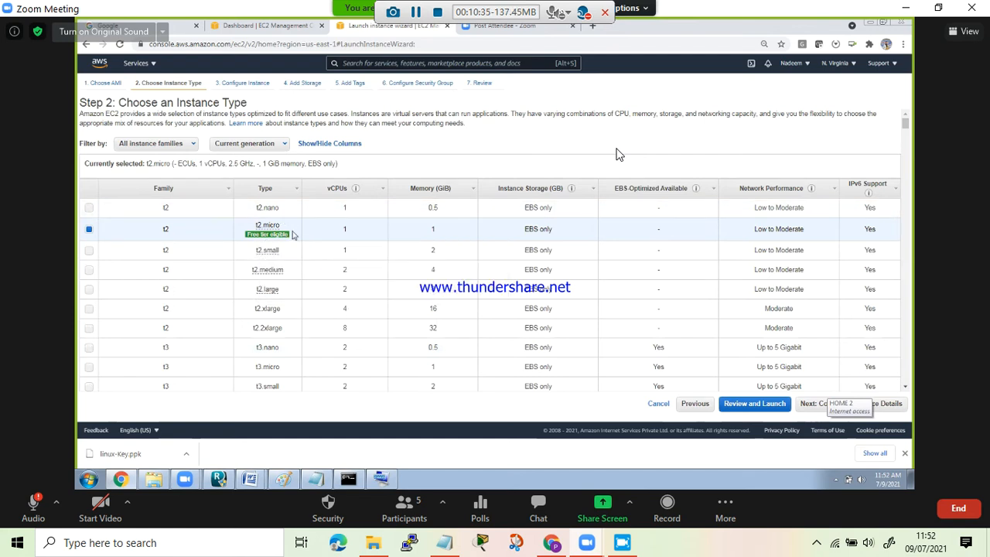
- Keep the free-tier-eligible t2.micro instance type and continue to the instance details
mouse_move(278, 228)
left_click_drag(347, 229, 342, 232)
left_click_drag(524, 229, 552, 230)
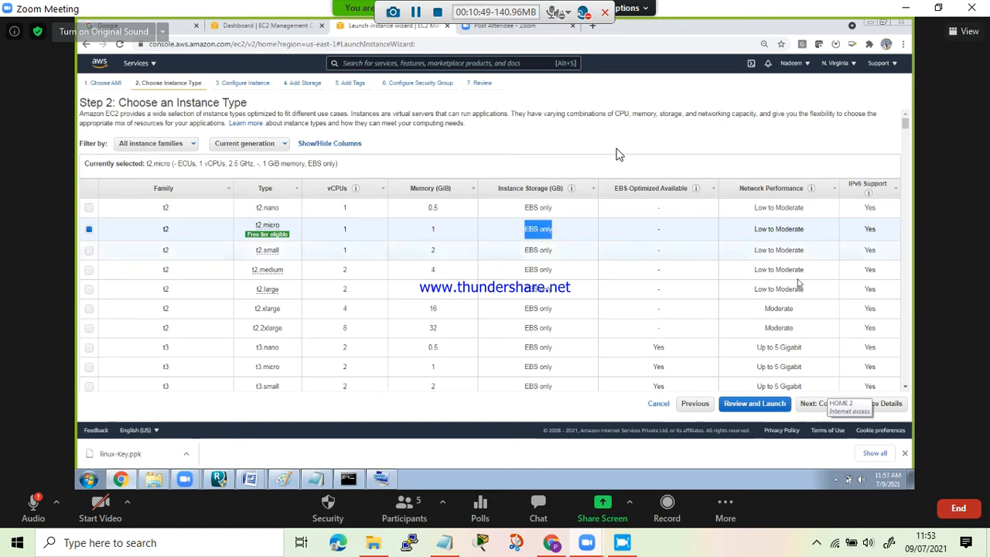
left_click(884, 408)
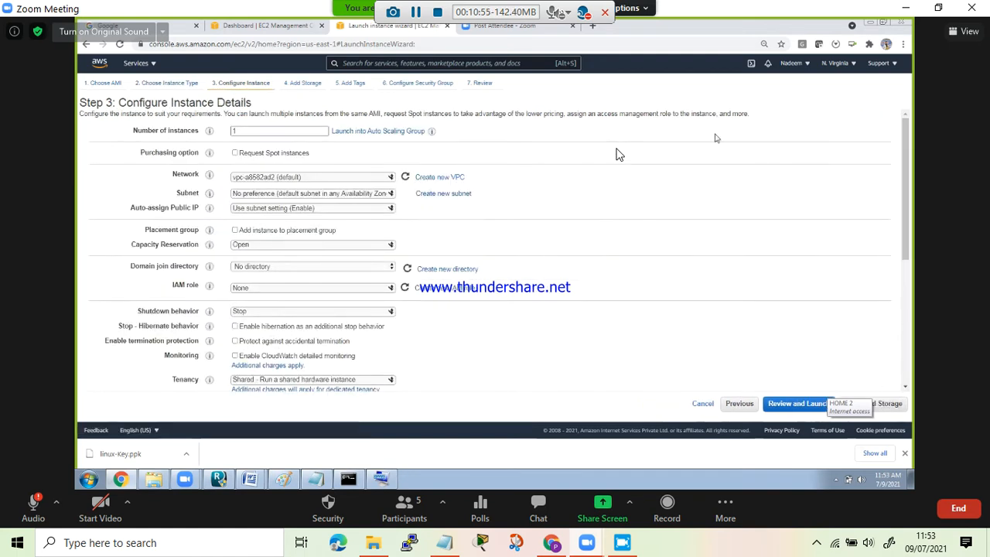
- Keep one instance in the default VPC and set the subnet to the default one in us-east-1b
left_click(369, 181)
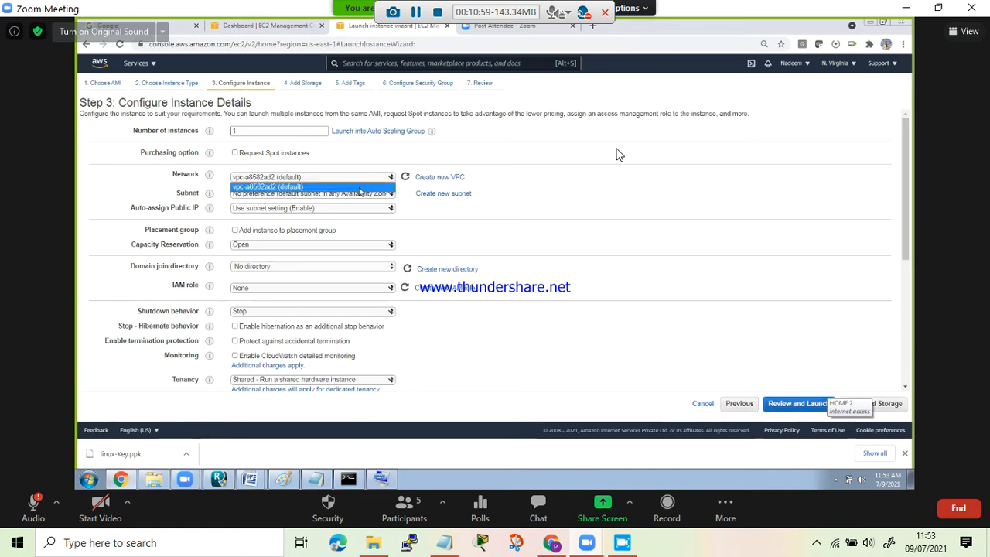
left_click(524, 182)
double_click(252, 131)
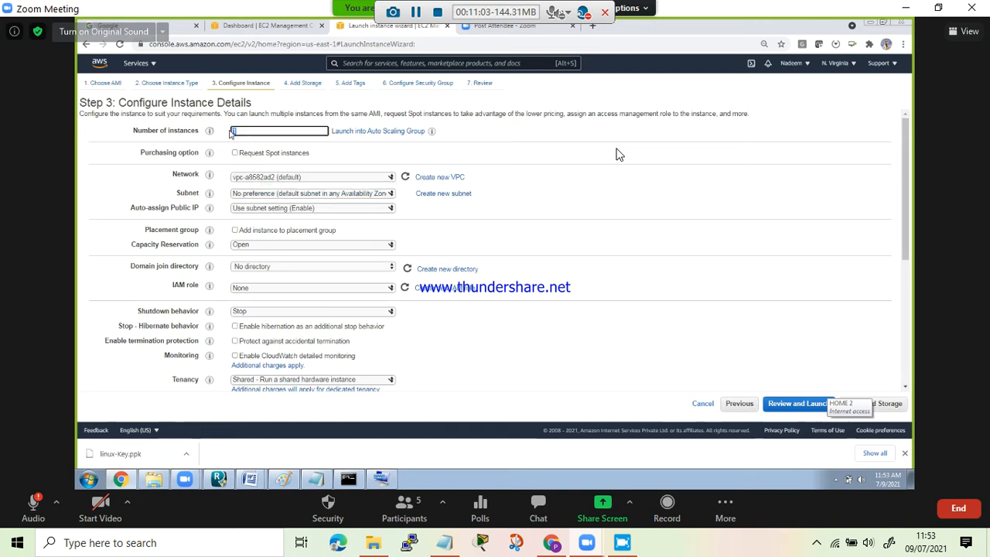
left_click(565, 184)
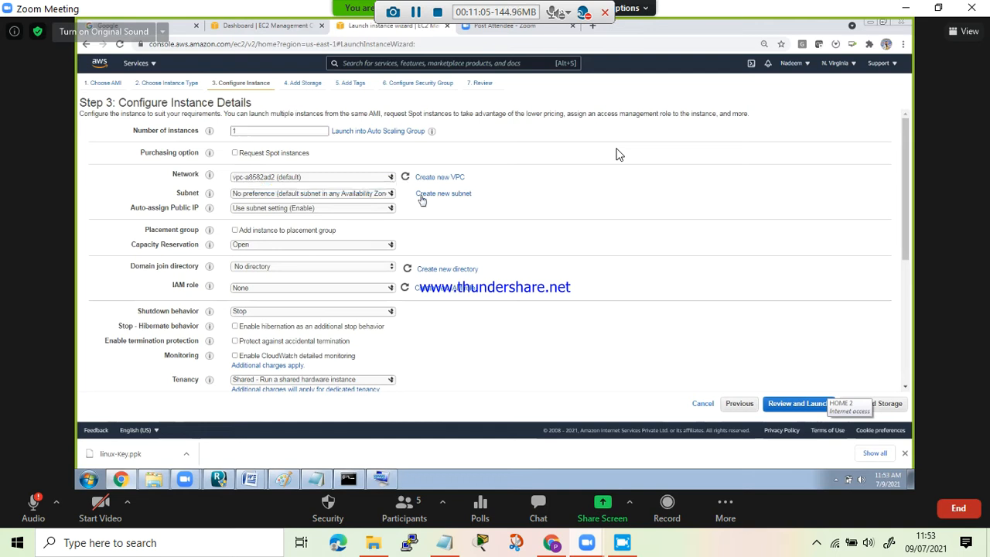
left_click(379, 196)
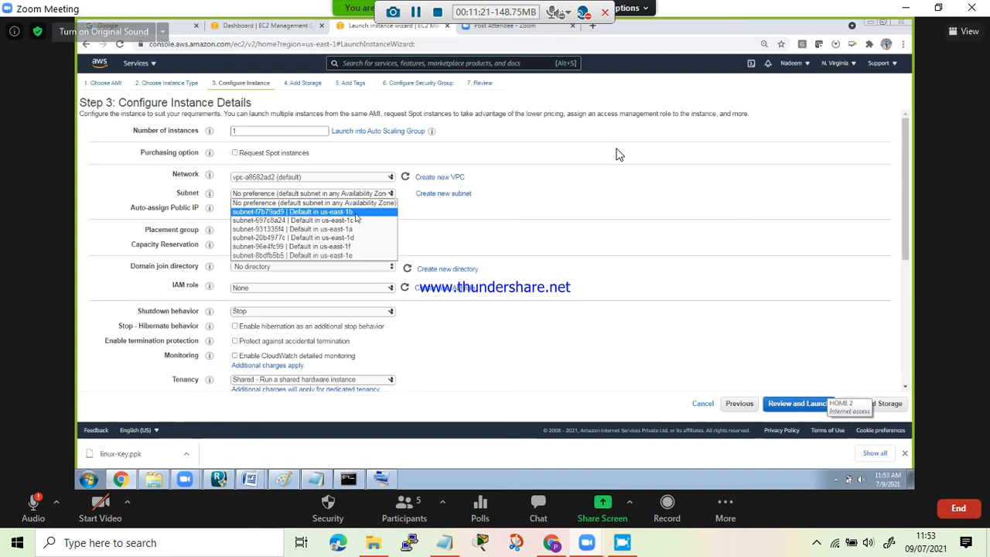
left_click(356, 212)
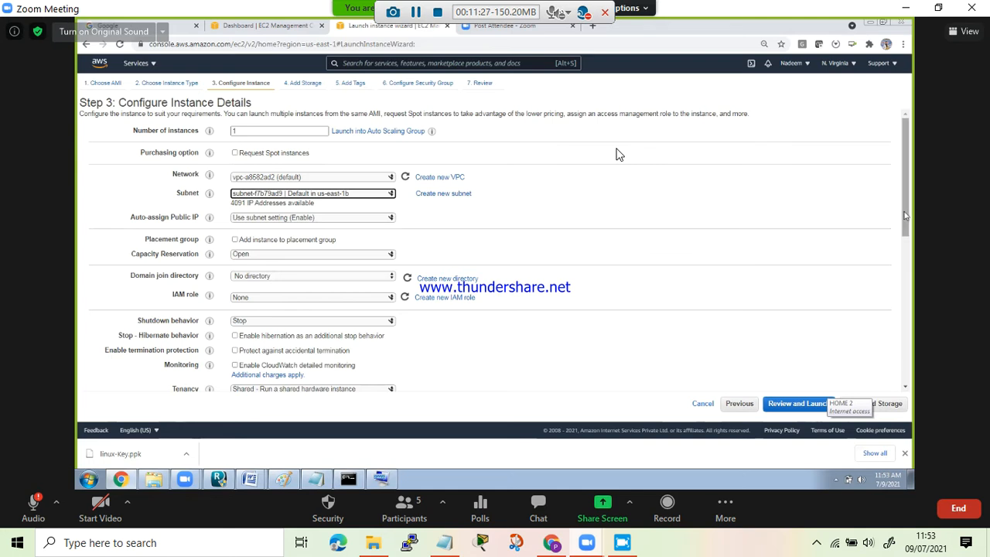
- Leave the remaining instance details at their defaults and continue to the storage settings
left_click(906, 291)
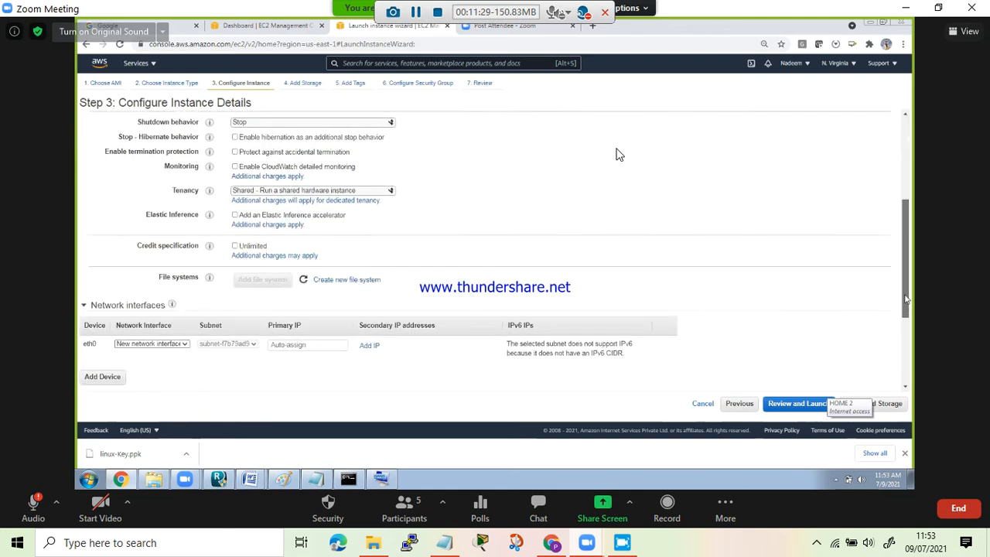
left_click(906, 333)
scroll(906, 352, "up", 10)
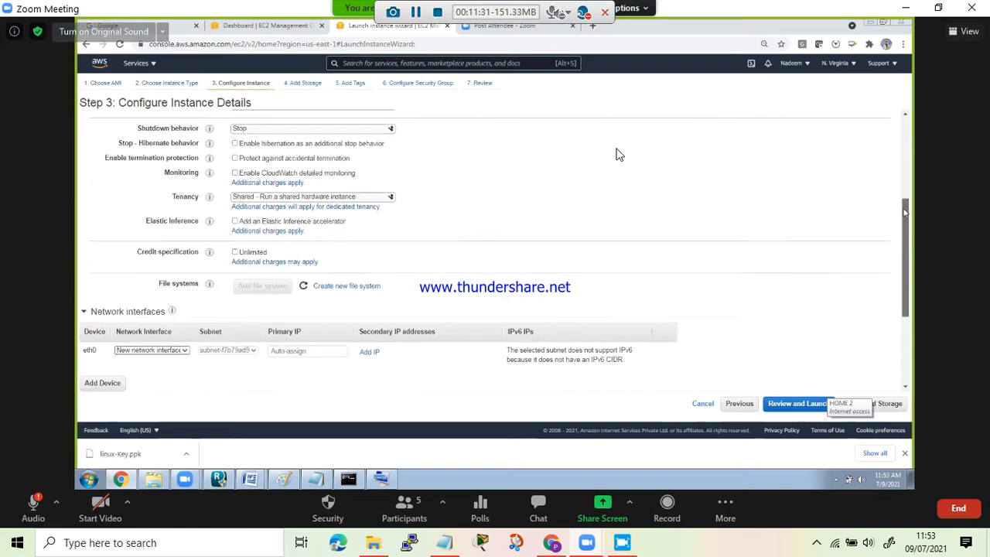
left_click(885, 403)
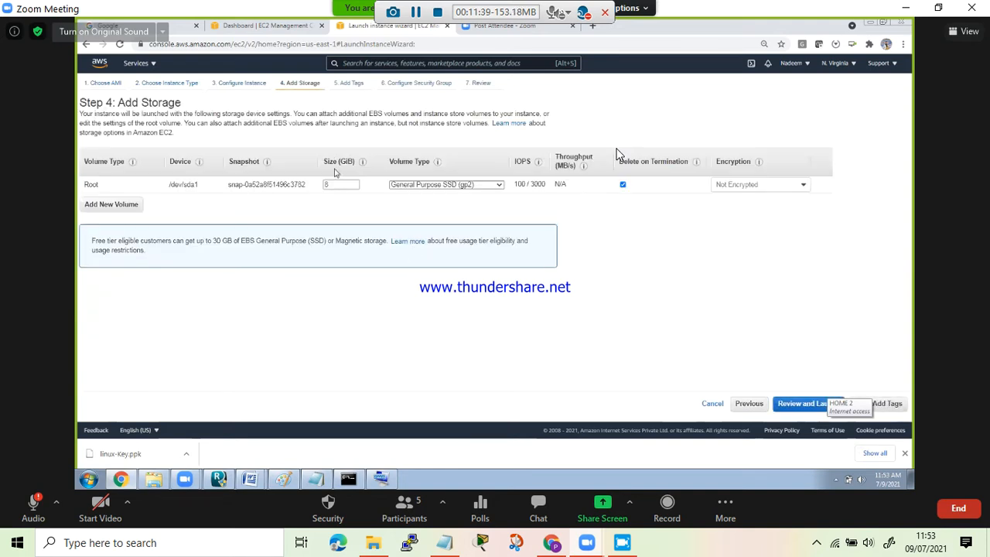
- Set the root volume's size to 30 GiB and continue to the instance tags
double_click(333, 186)
left_click(193, 228)
left_click_drag(215, 240, 334, 241)
double_click(330, 187)
type("30")
left_click(352, 215)
left_click_drag(222, 242, 233, 243)
left_click_drag(100, 188, 85, 187)
left_click(158, 204)
left_click(892, 405)
- Add a tag with the key Name and the value Linux-instance
left_click(99, 238)
type("Name")
key("Tab")
type("Linux")
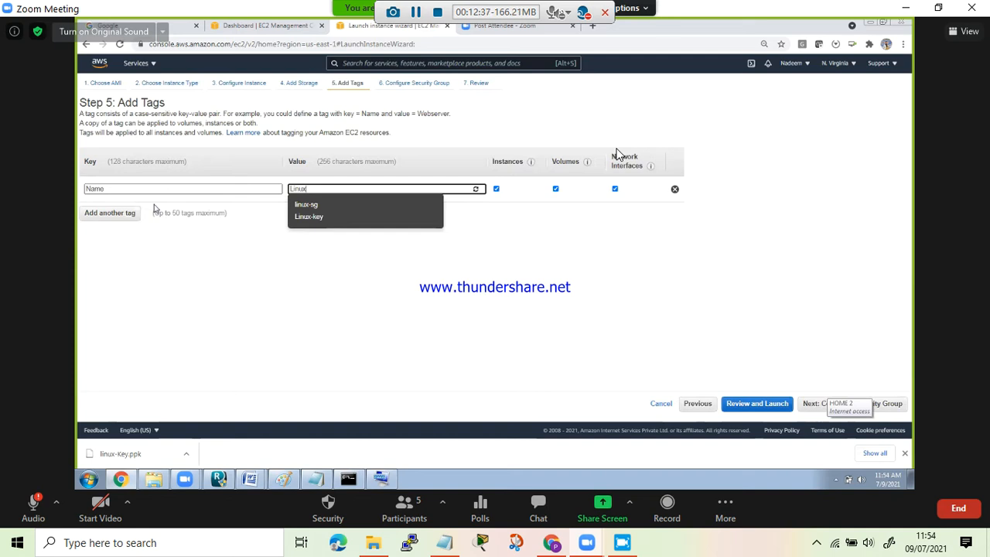
type("-instance")
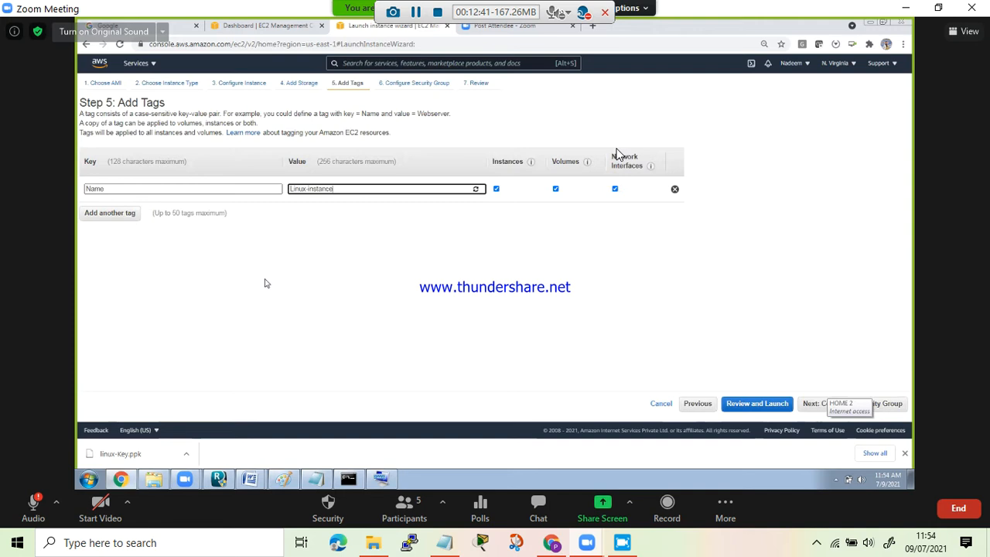
left_click(289, 227)
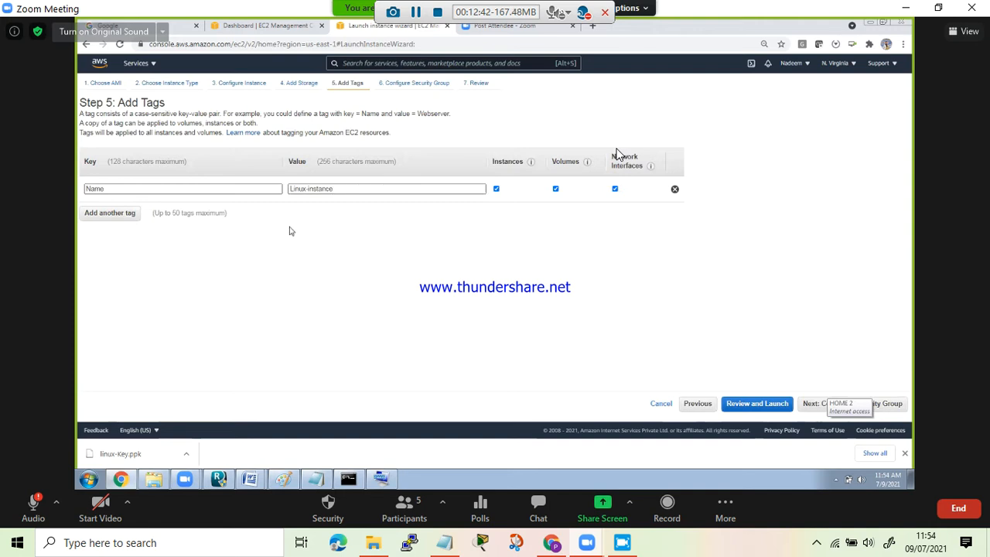
- Change the Name tag's value to Linux-Server-Instance and continue to the security group settings
left_click(309, 188)
type("Server-")
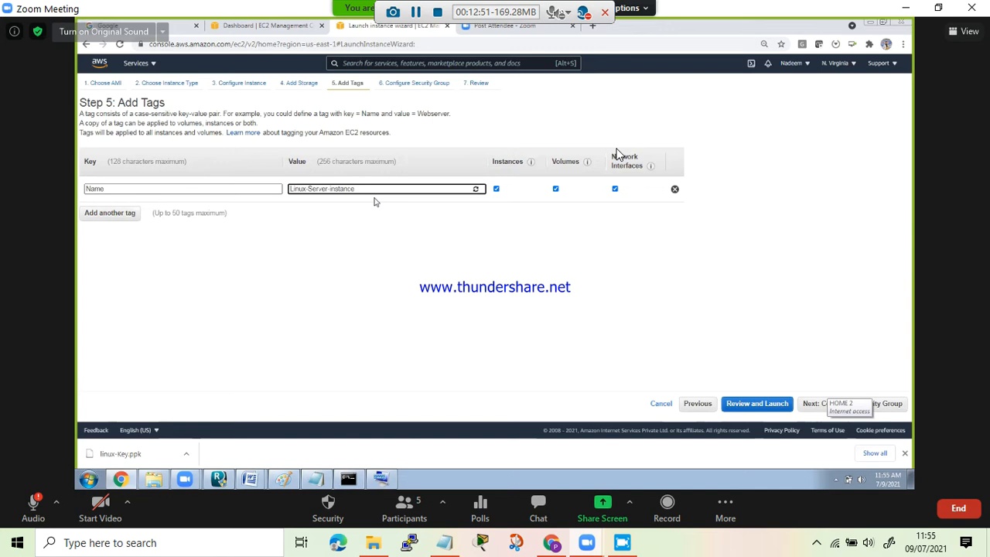
key("Delete")
type("I")
left_click(379, 234)
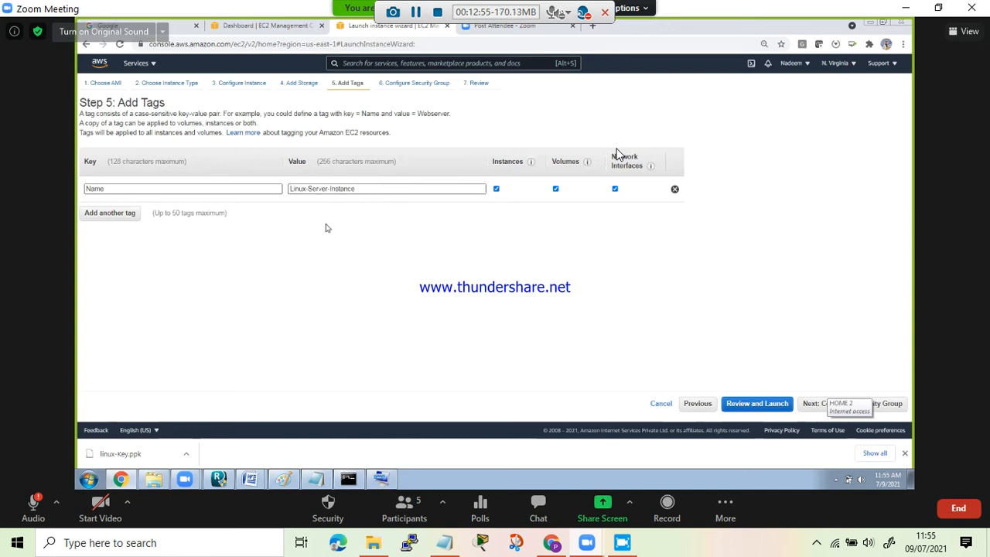
left_click(881, 406)
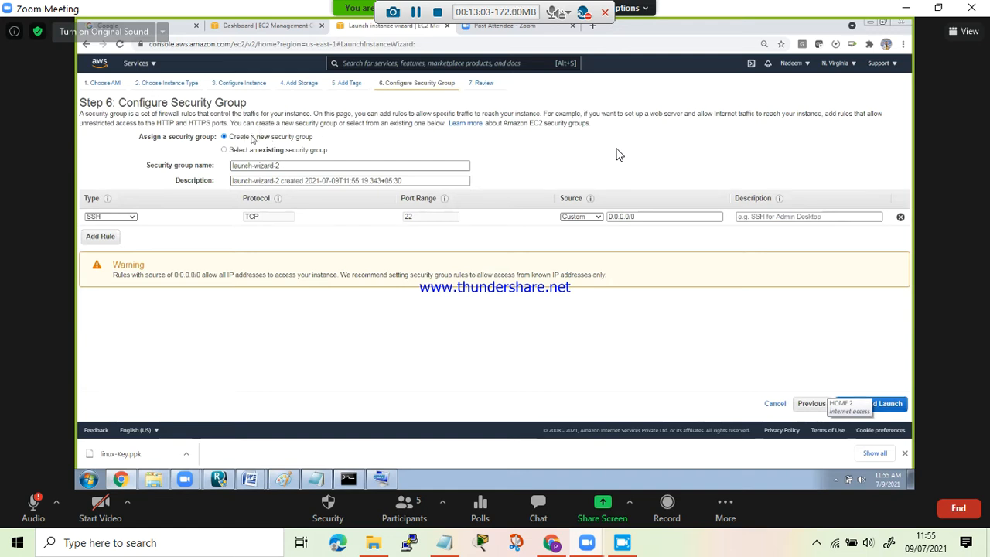
- Assign the existing linux-sg security group to the instance and continue to the launch review
left_click_drag(232, 139, 329, 142)
left_click_drag(239, 151, 335, 157)
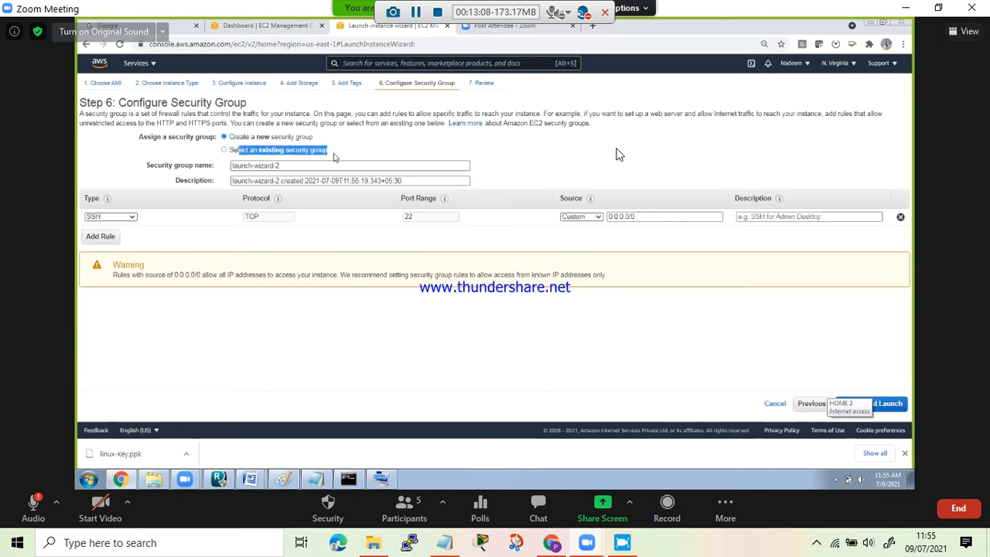
left_click(253, 152)
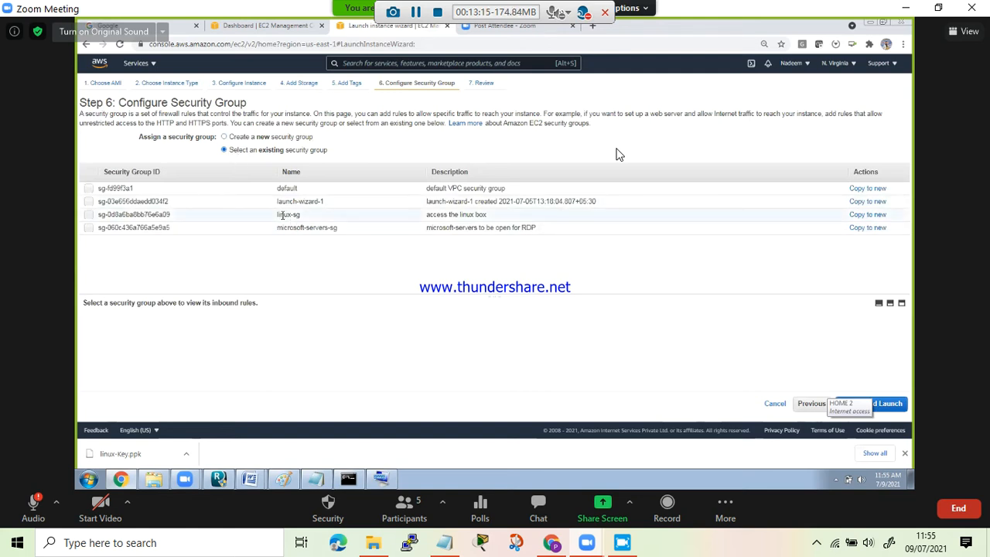
left_click(89, 215)
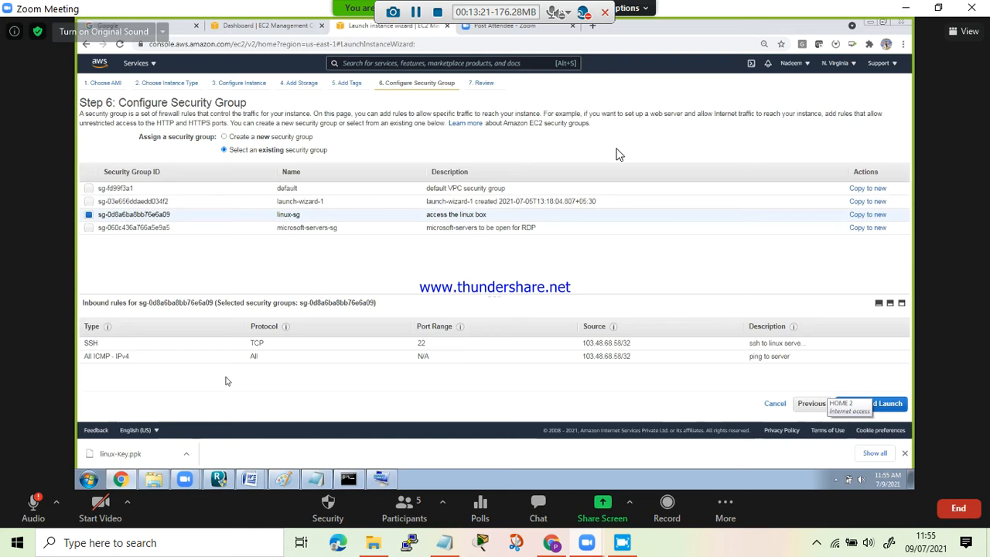
left_click(891, 404)
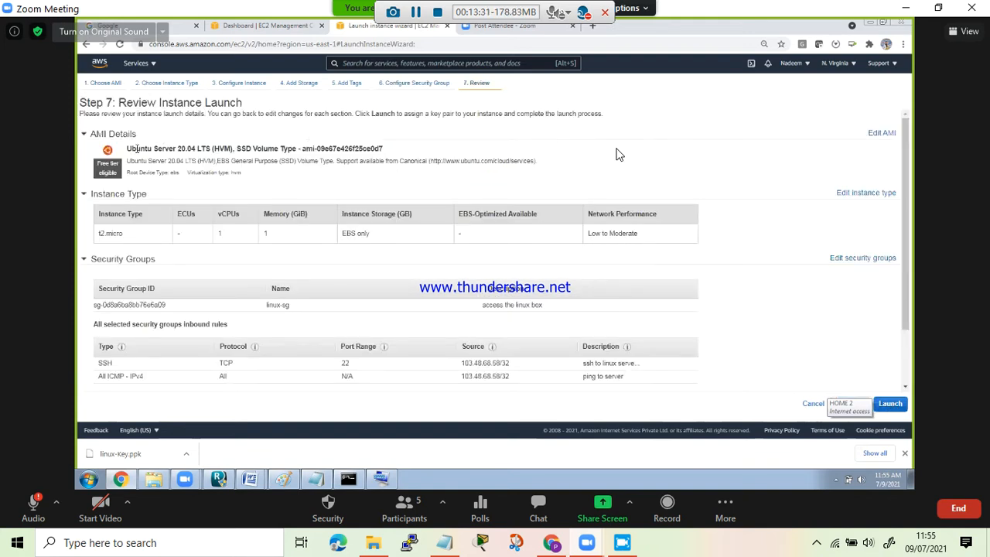
- Review the launch summary, including the AMI, security group rules, expanded instance details and storage, and the note on assigning a key pair
left_click_drag(137, 148, 196, 148)
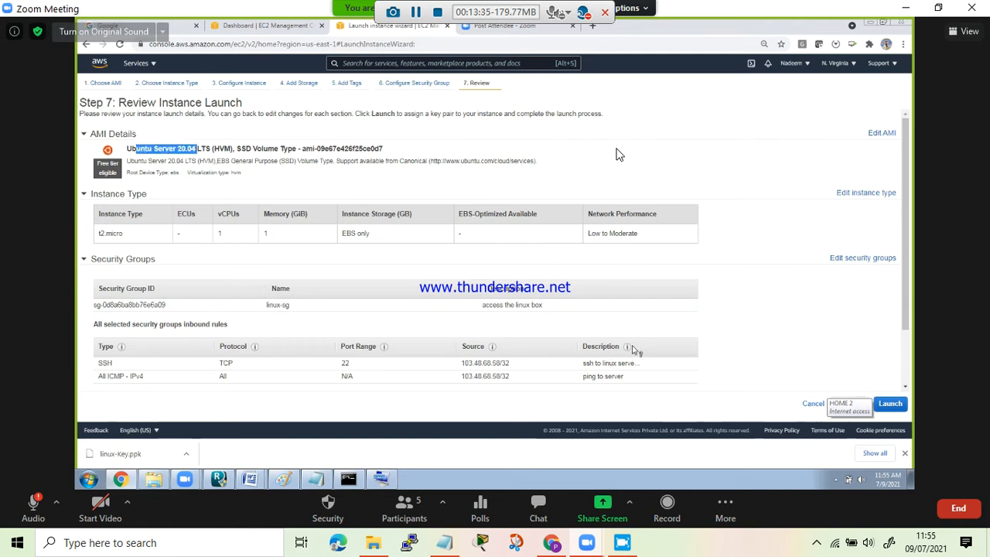
scroll(903, 231, "down", 1)
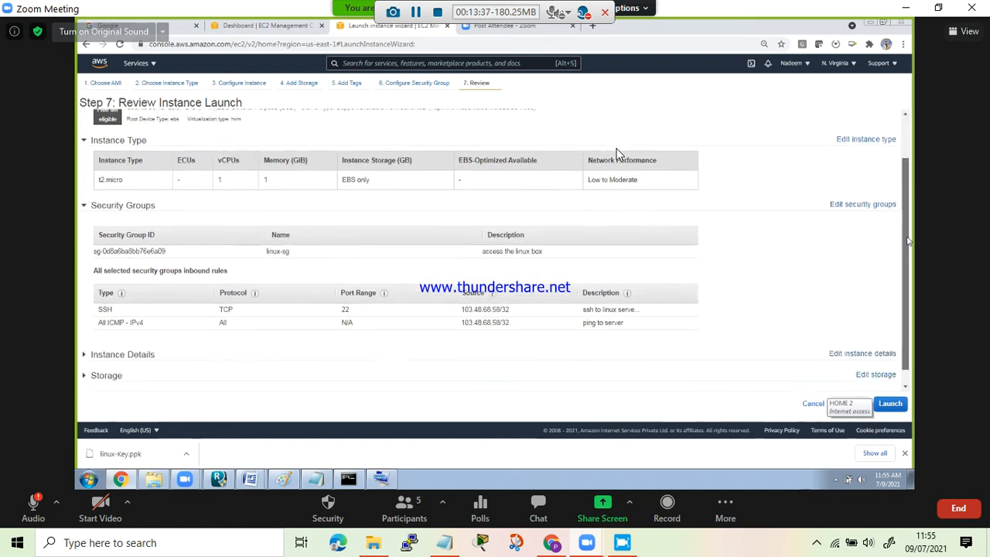
left_click(539, 342)
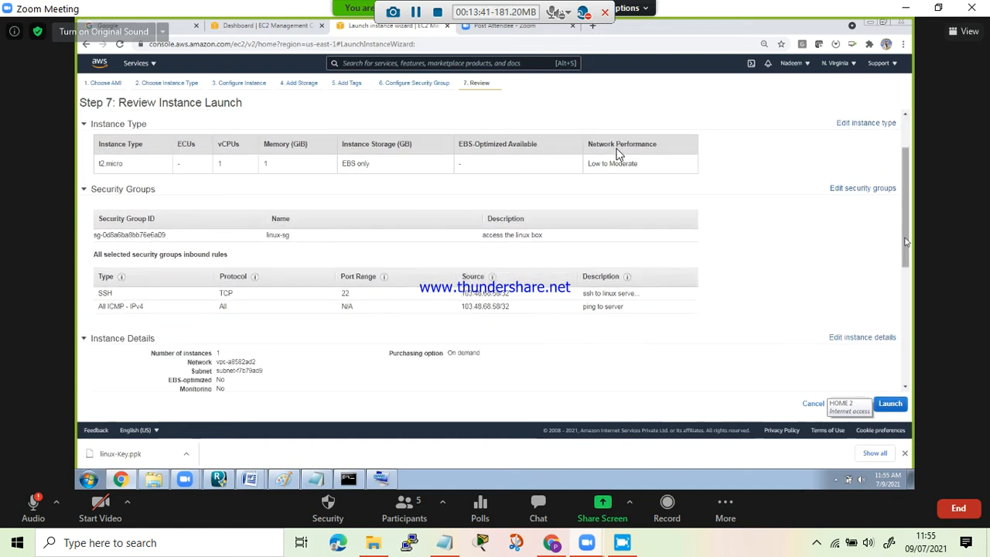
left_click_drag(906, 276, 907, 375)
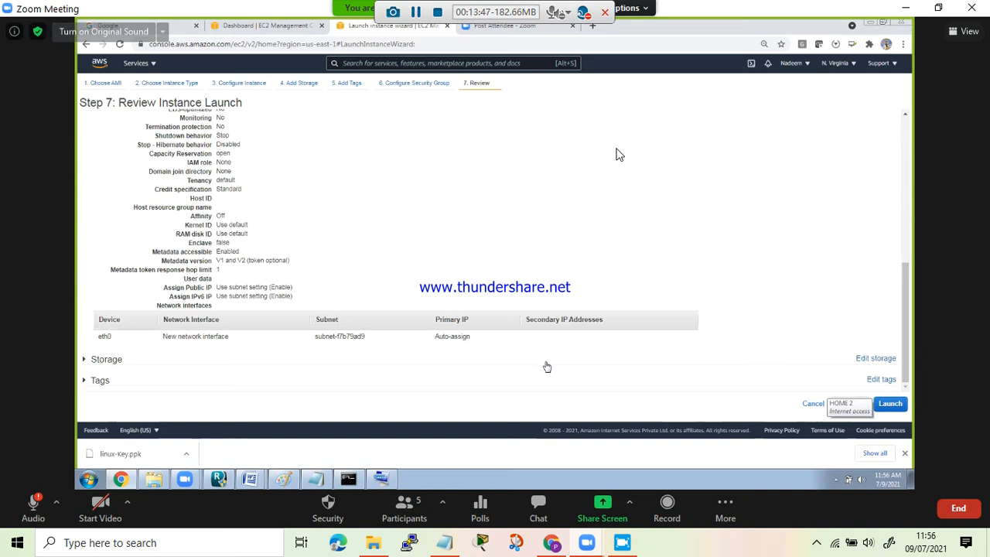
left_click(422, 368)
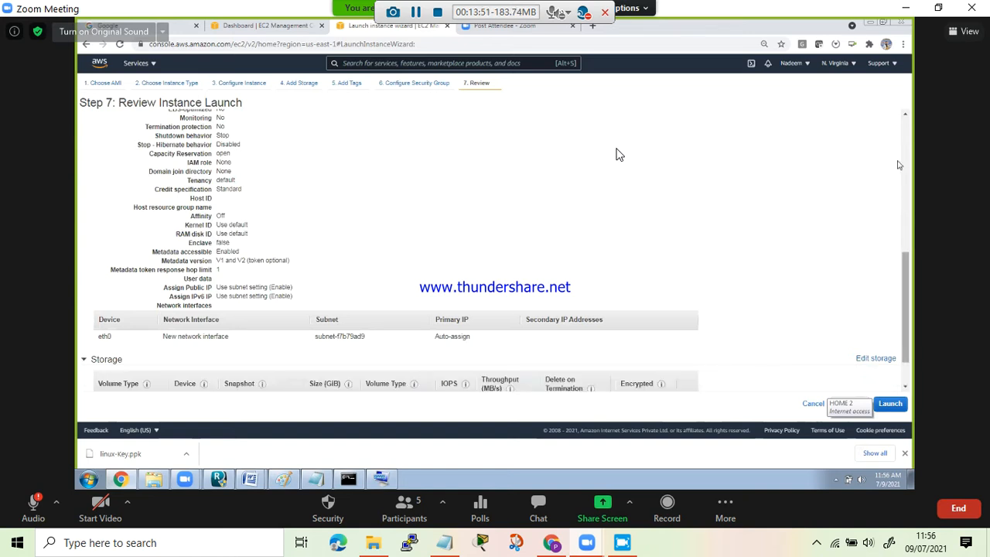
scroll(899, 151, "up", 10)
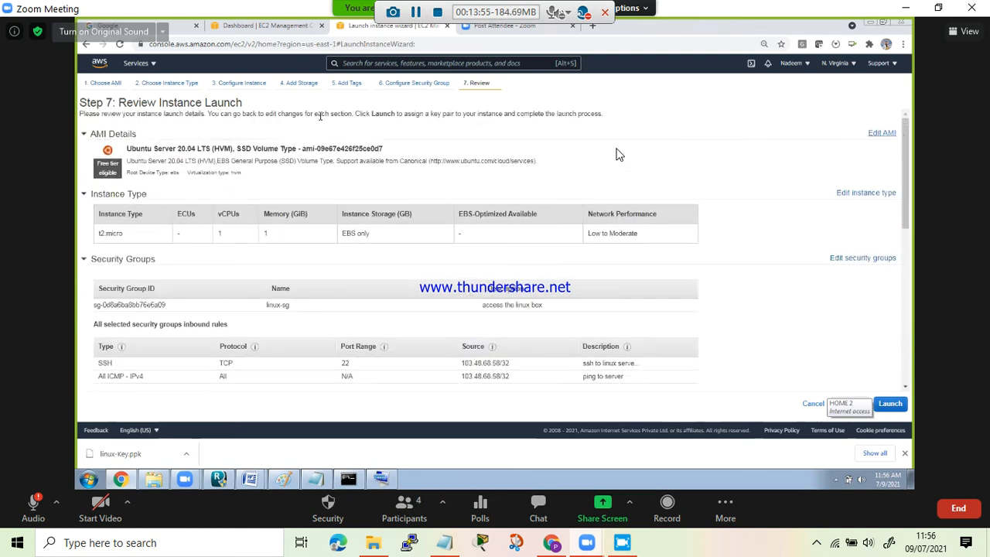
left_click_drag(319, 114, 443, 130)
left_click(403, 124)
left_click_drag(421, 124, 421, 121)
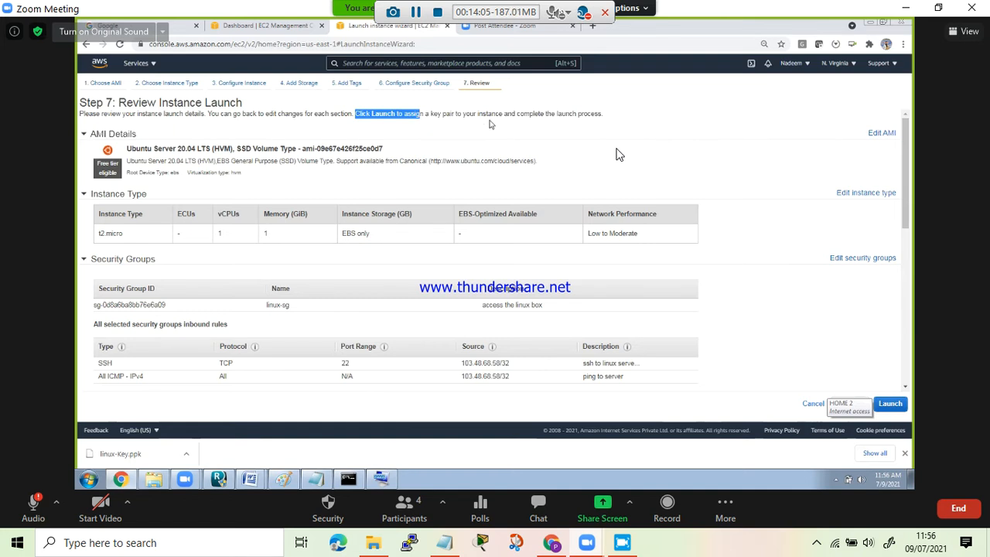
- Launch the instance using the existing key pair linux-Key, acknowledging access to its private key file
left_click(740, 147)
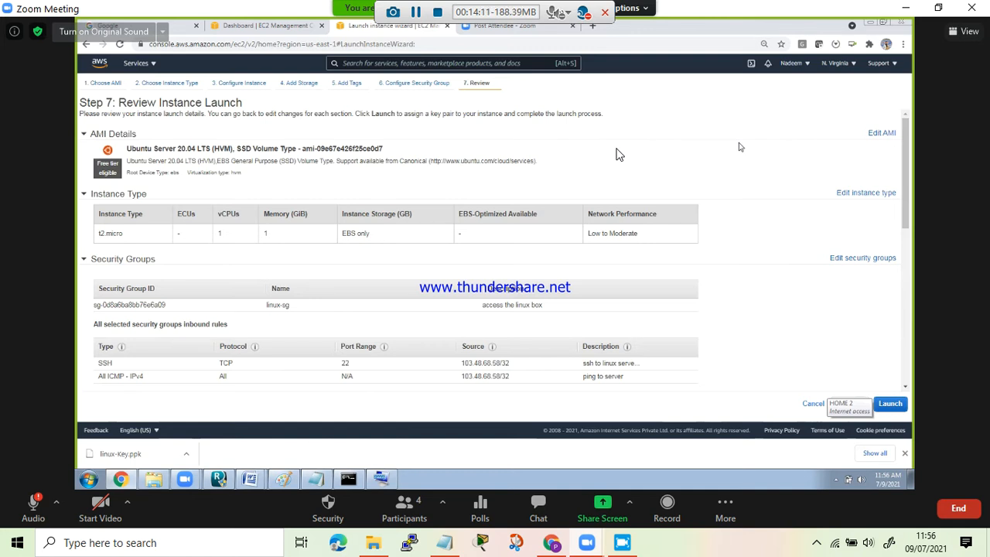
left_click(890, 403)
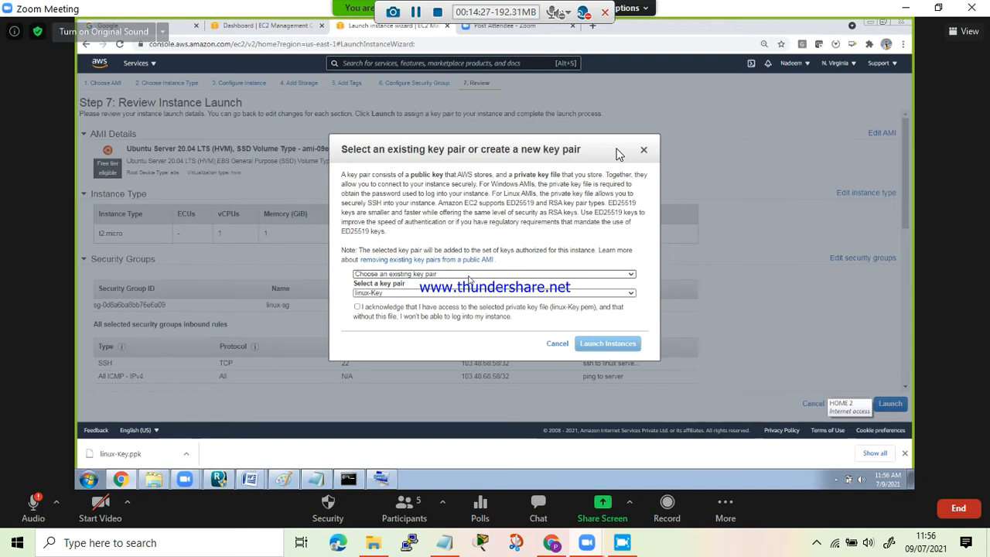
left_click(467, 277)
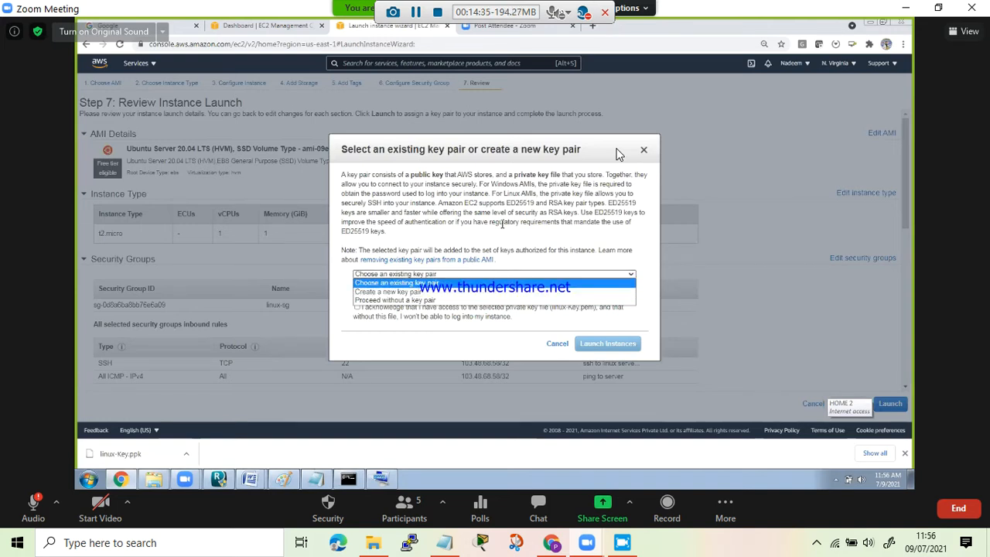
left_click(418, 283)
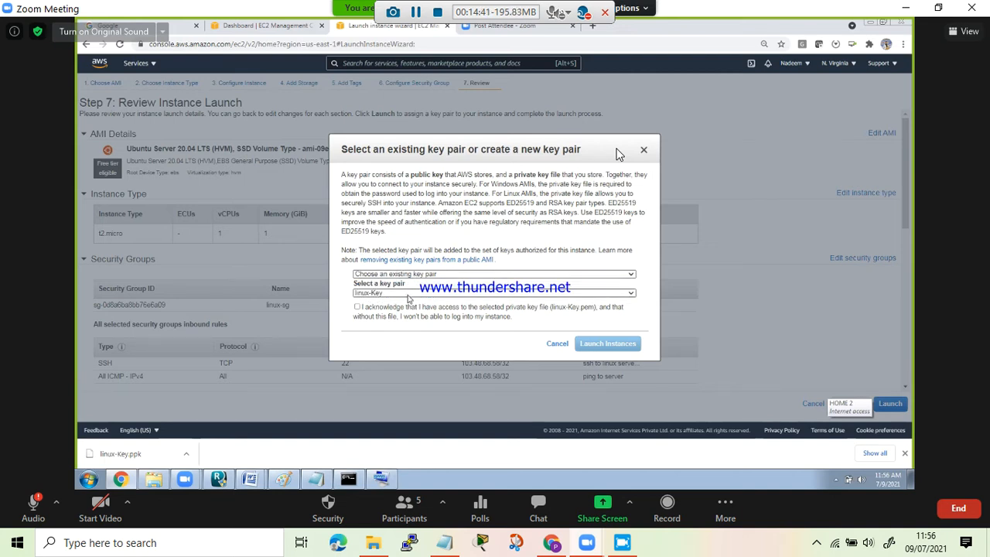
left_click(408, 295)
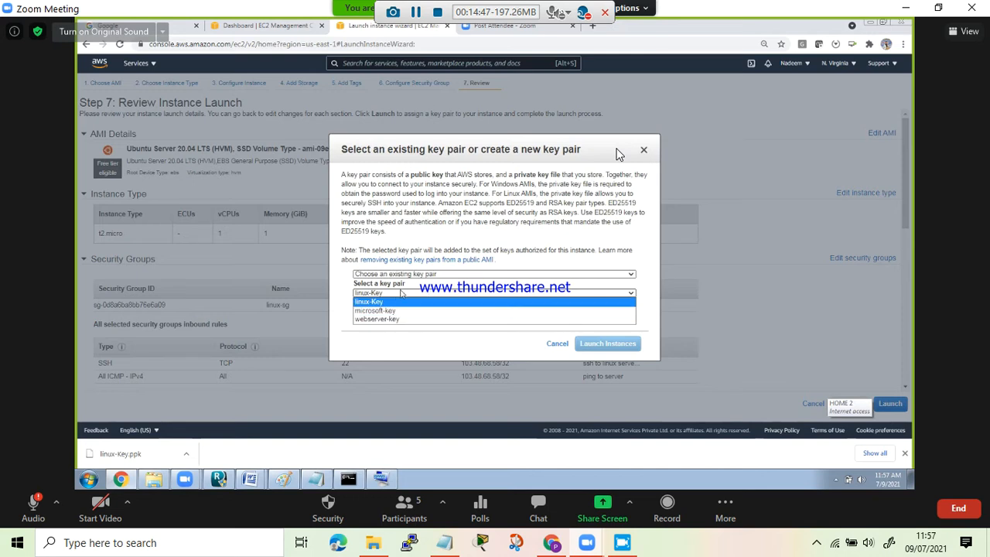
left_click(382, 301)
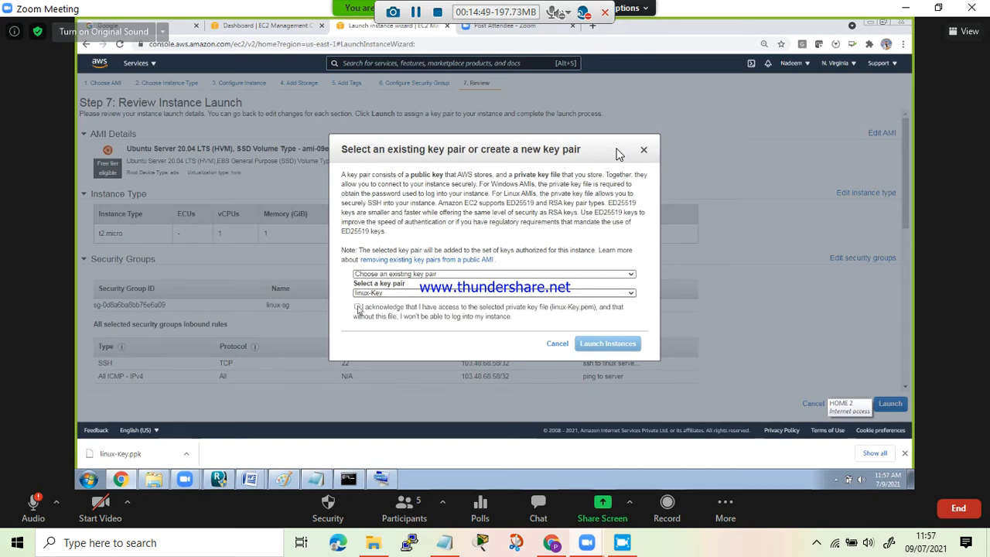
left_click(357, 307)
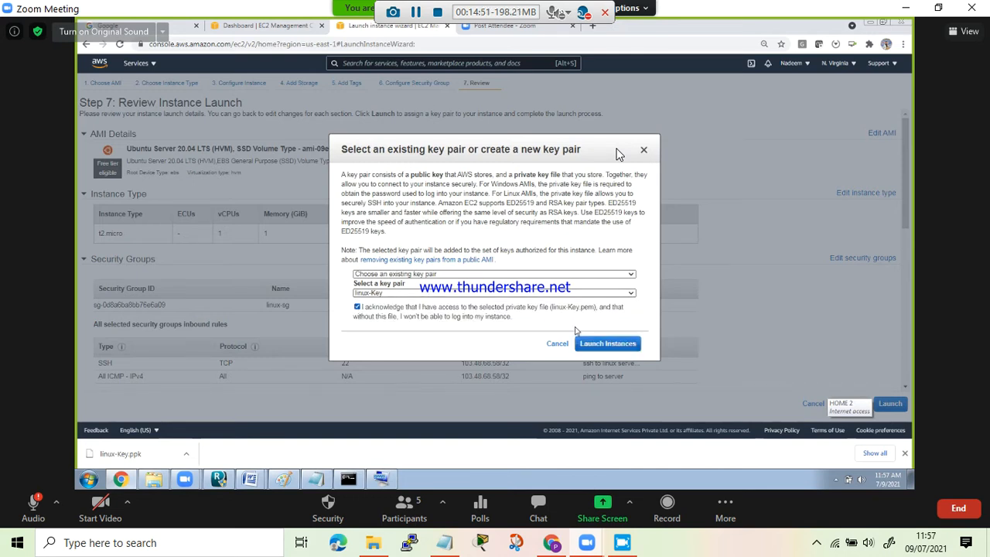
left_click(606, 343)
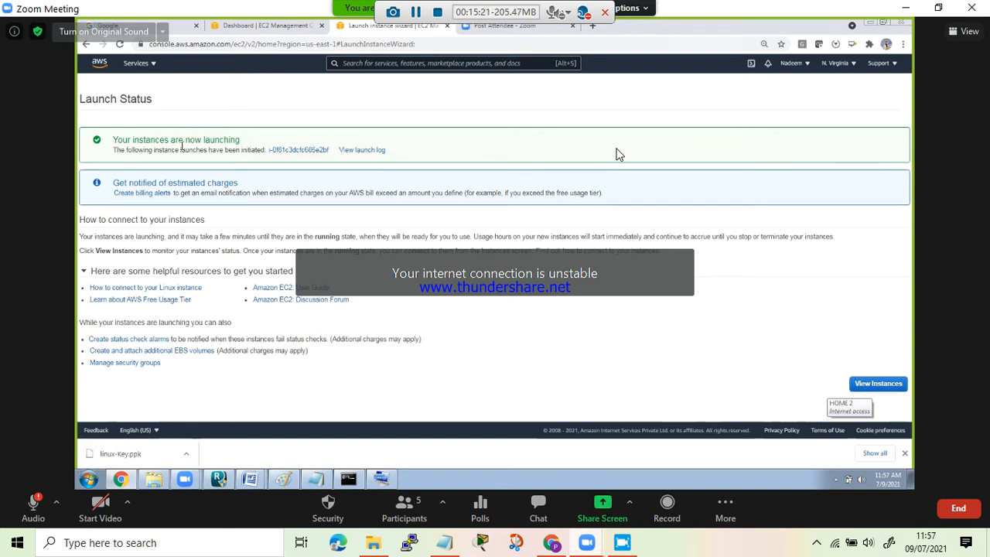
- Open the launched instance from the launch status page and examine its state, public IPv4 address and summary details
left_click_drag(115, 140, 241, 141)
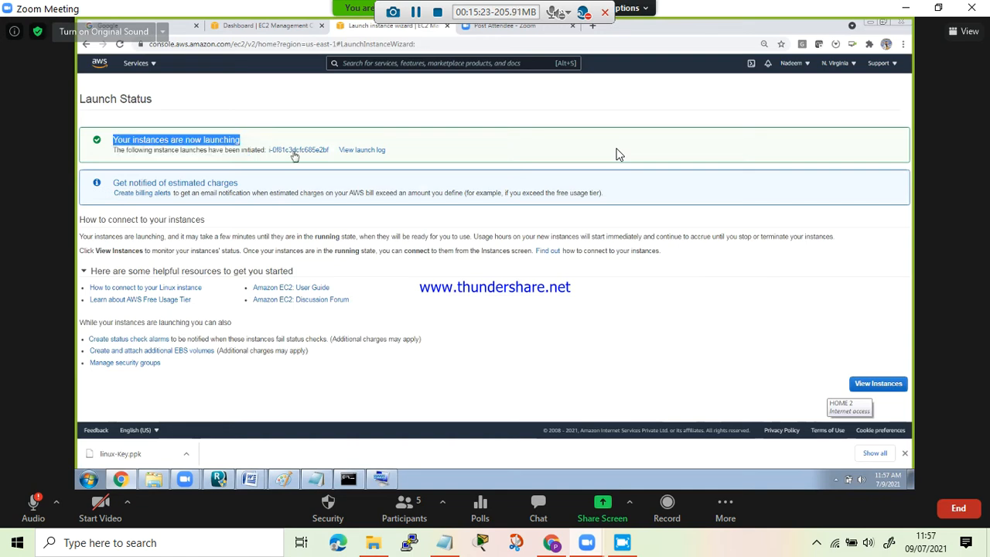
left_click(293, 152)
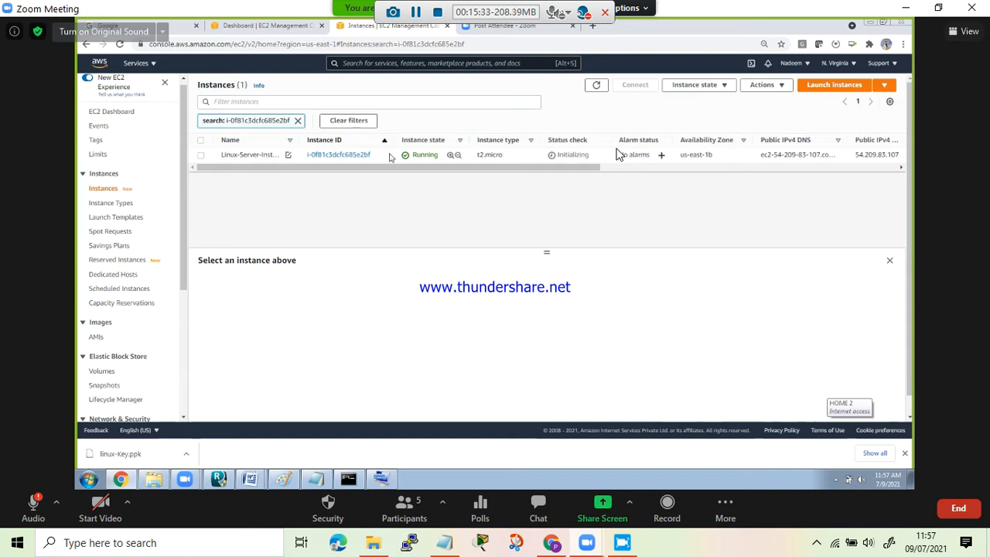
scroll(457, 176, "right", 3)
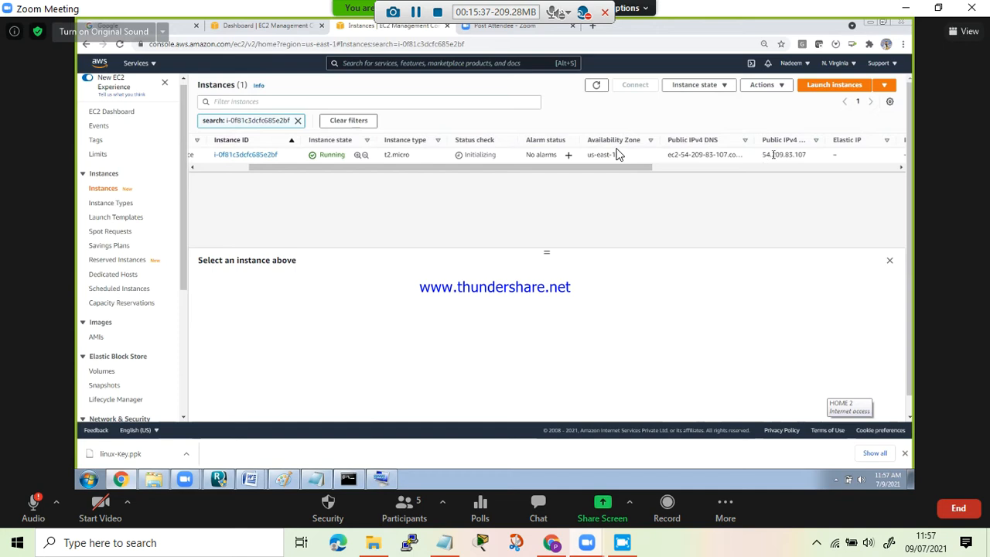
left_click_drag(780, 154, 809, 157)
left_click_drag(648, 167, 732, 172)
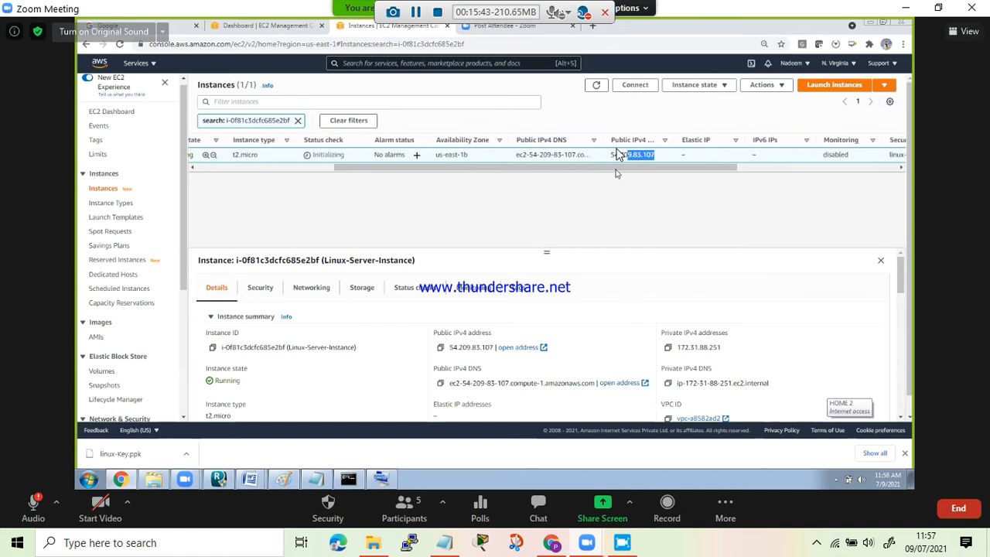
left_click_drag(616, 169, 451, 198)
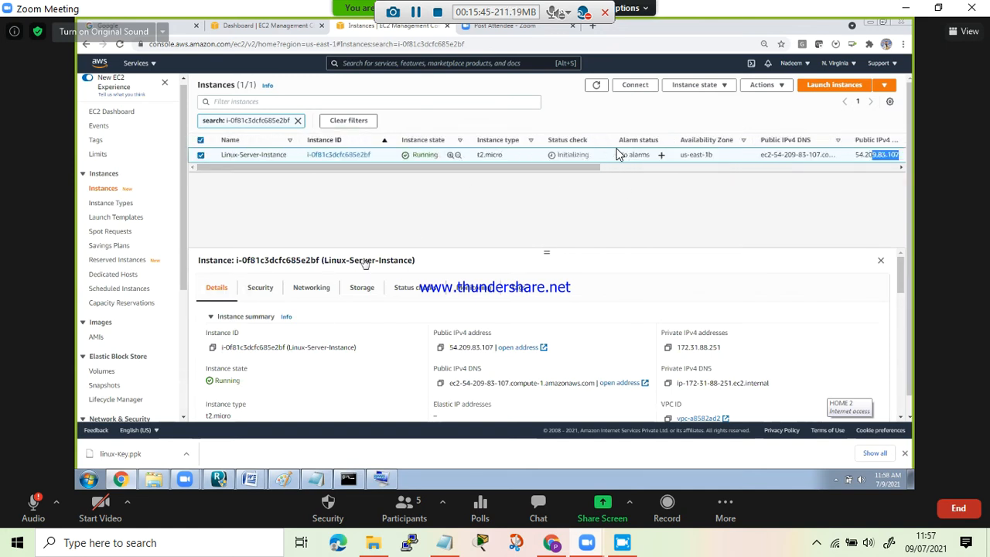
left_click(201, 156)
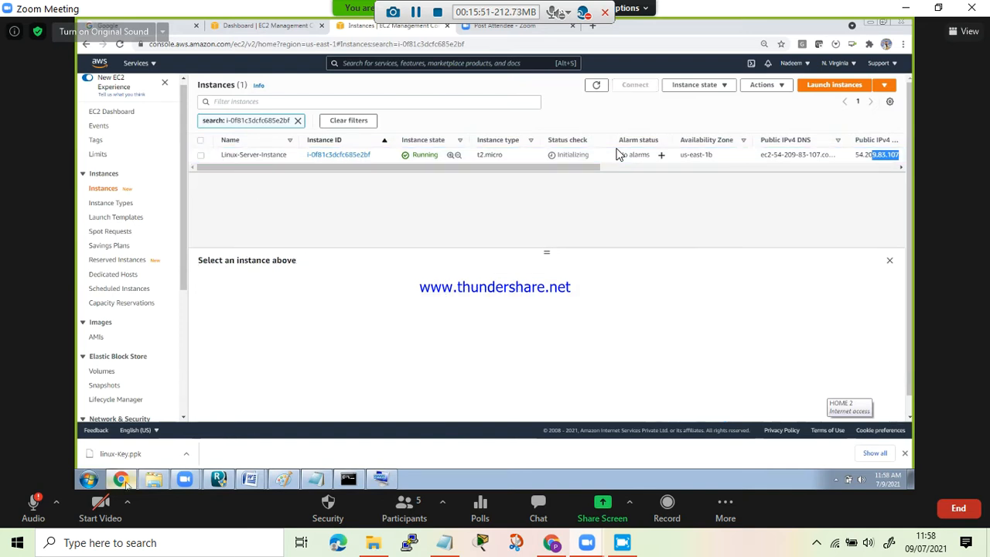
- Search Google in a new browser tab for "download puttygen for windows 10"
mouse_move(127, 483)
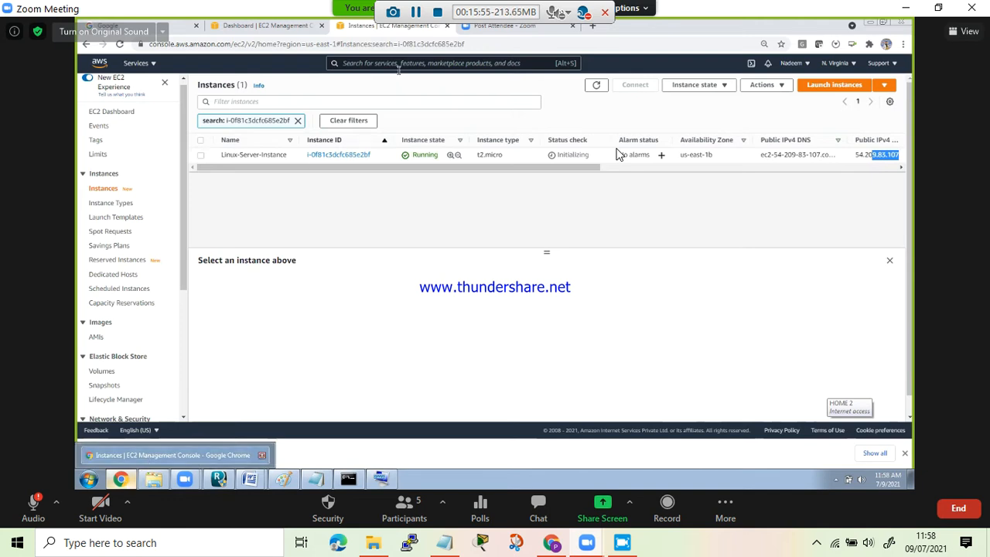
left_click(592, 28)
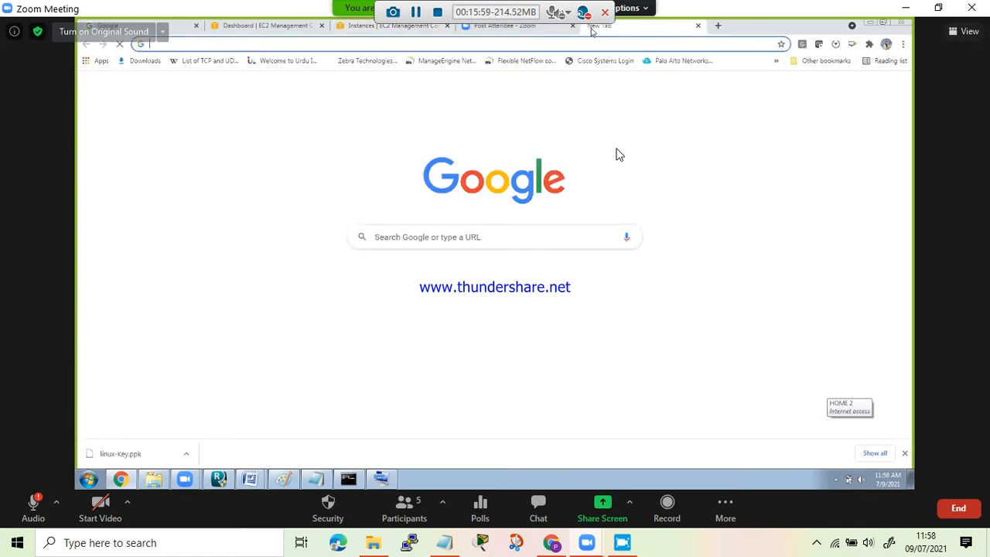
type("g")
key("Return")
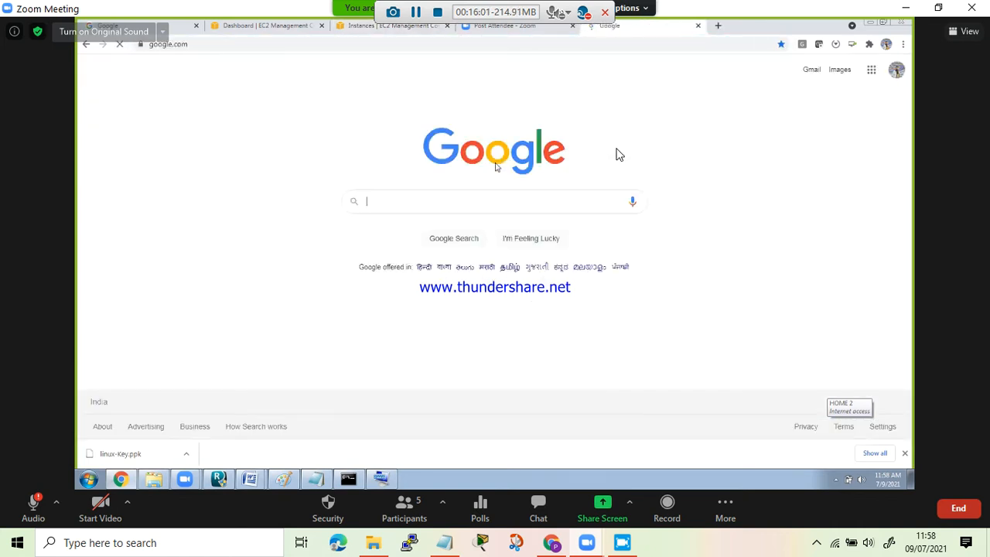
type("do")
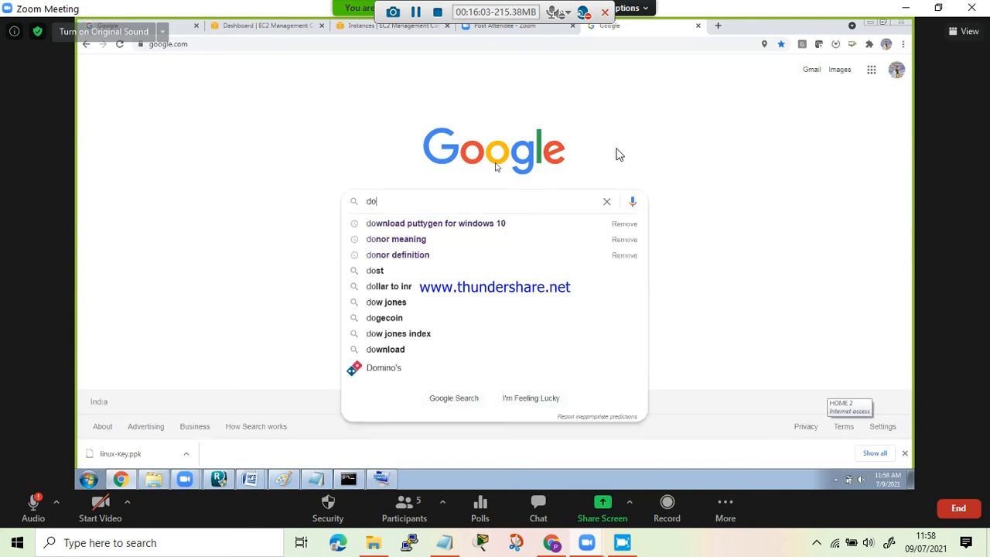
key("Down")
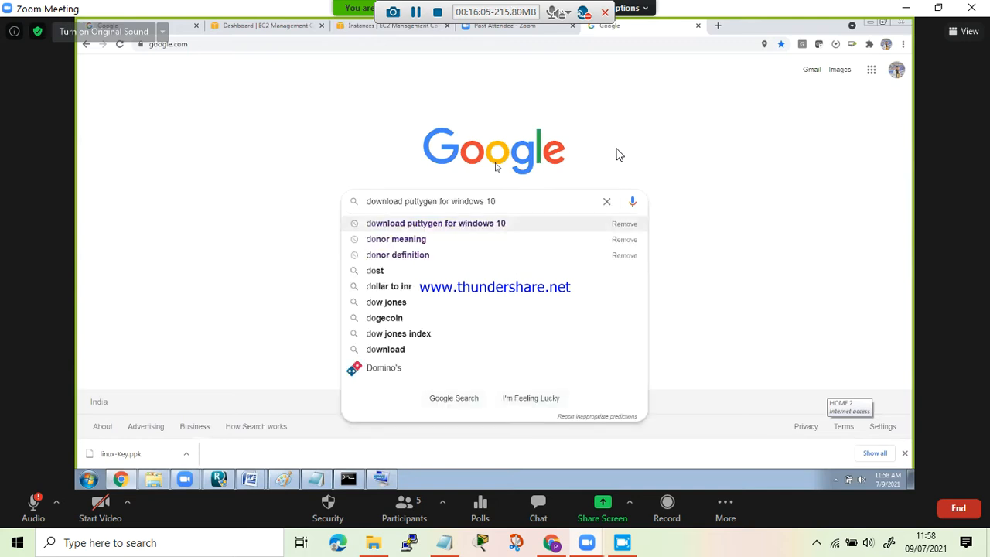
key("Return")
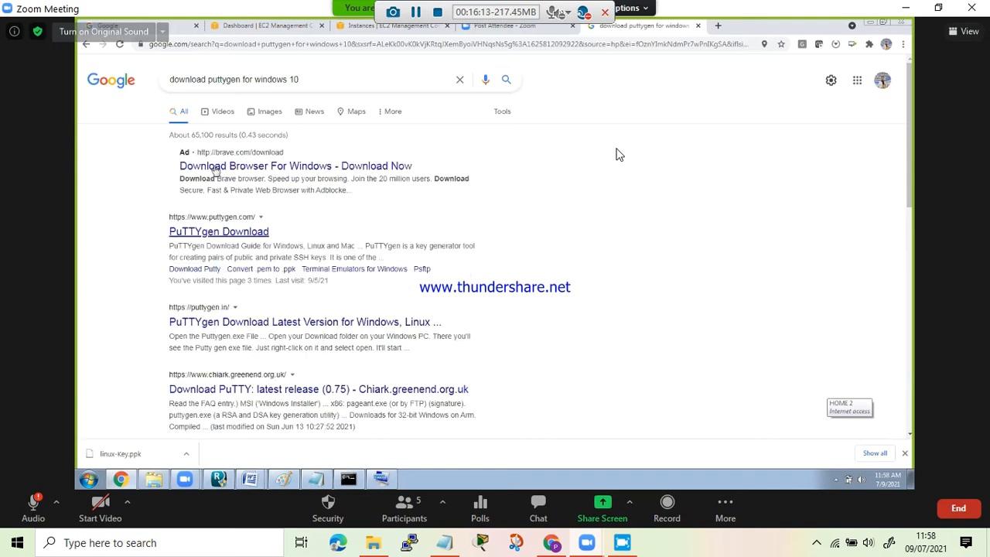
- Open the puttygen.com "PuTTYgen Download" result and follow its link to the PuTTY download page
left_click(223, 232)
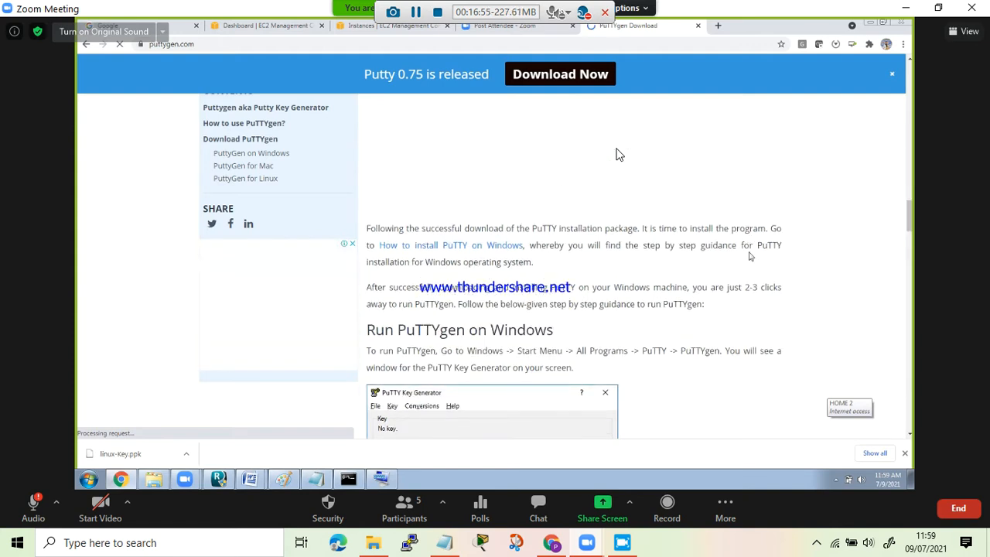
triple_click(748, 255)
left_click(453, 264)
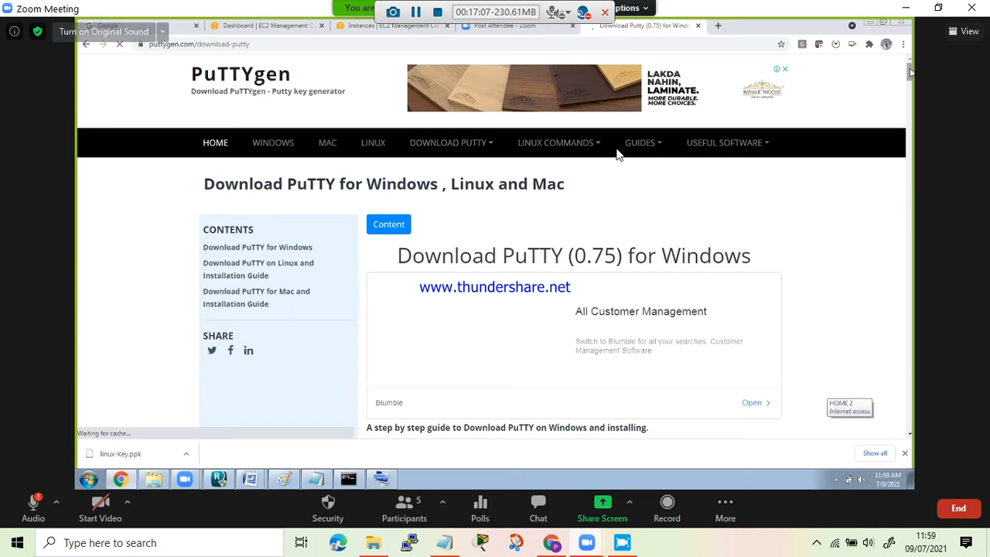
- Download the 64-bit puttygen.exe from the alternative binary files, closing the advertisement that interrupts it
scroll(616, 155, "down", 4)
scroll(616, 155, "down", 5)
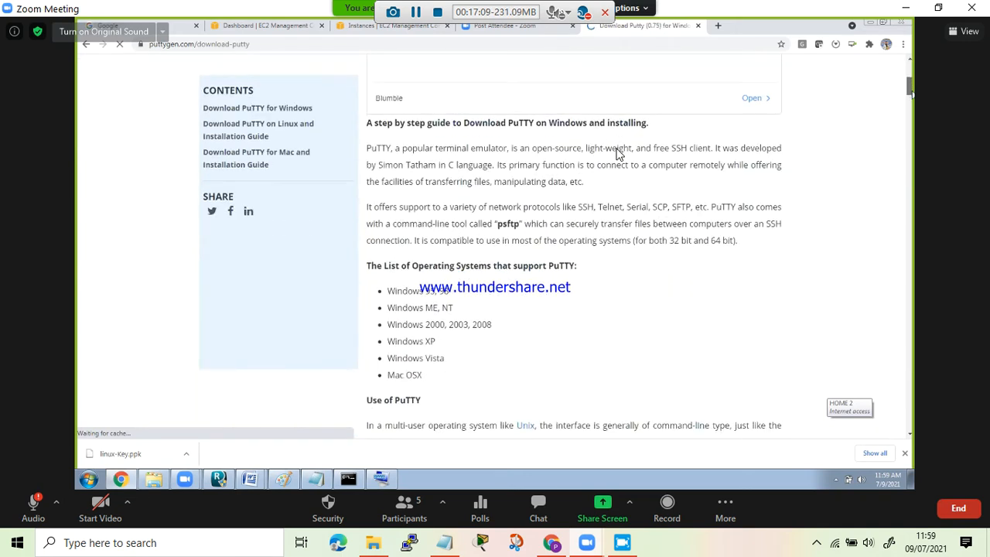
scroll(616, 155, "down", 4)
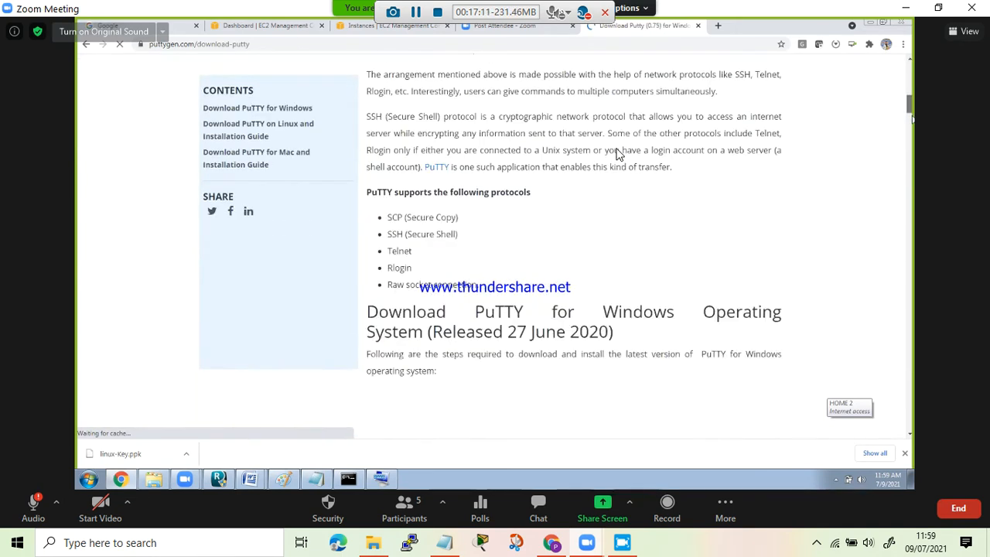
scroll(616, 155, "down", 2)
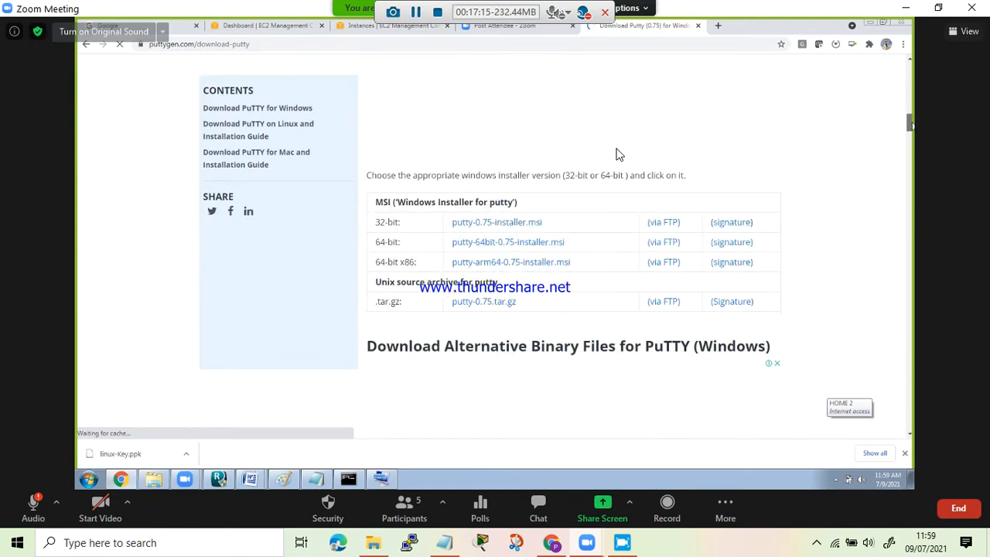
scroll(616, 154, "down", 4)
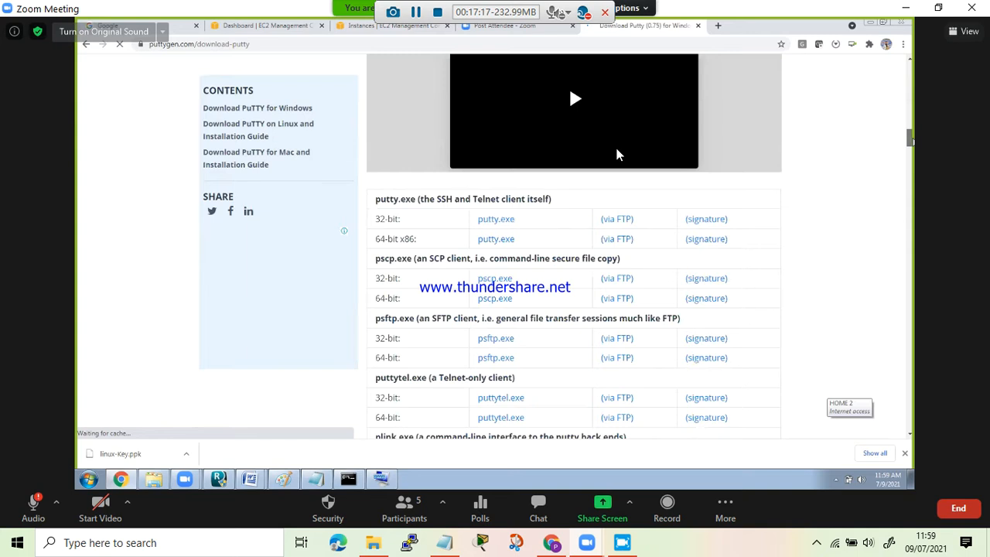
scroll(616, 155, "down", 2)
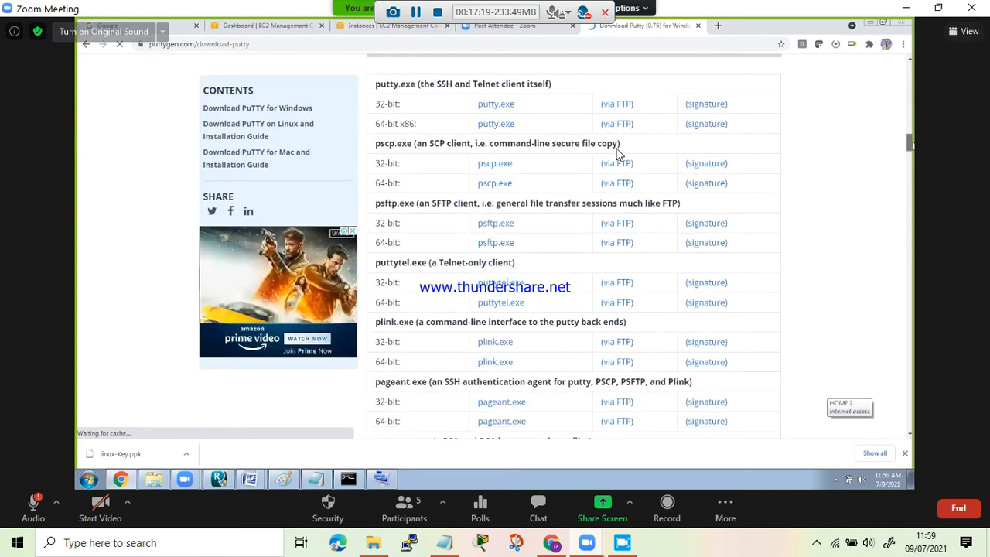
scroll(617, 155, "down", 1)
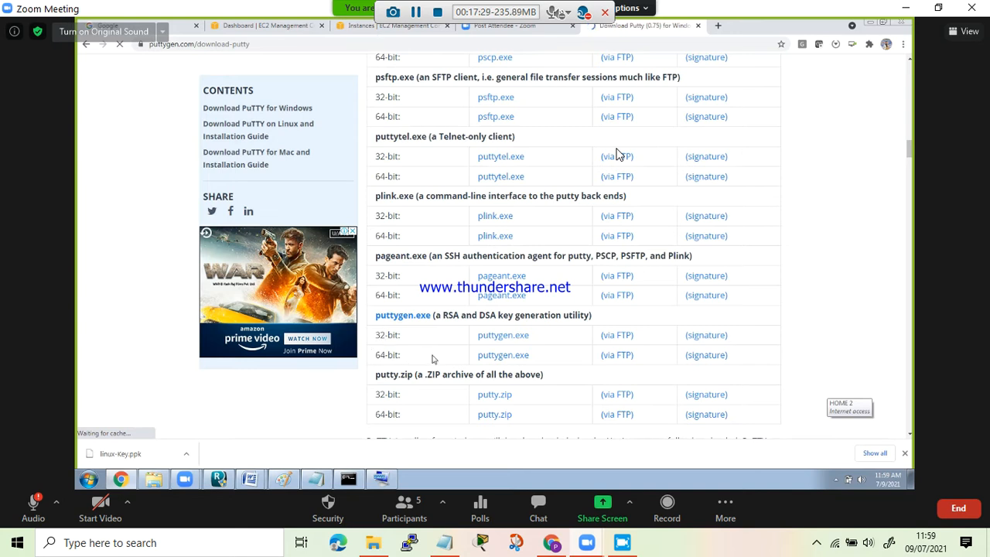
left_click(507, 359)
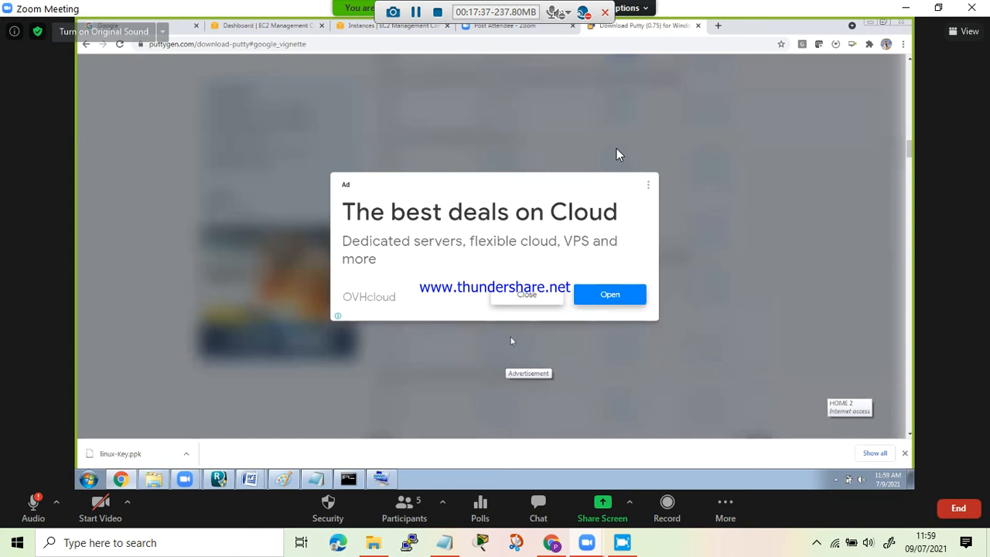
left_click(519, 294)
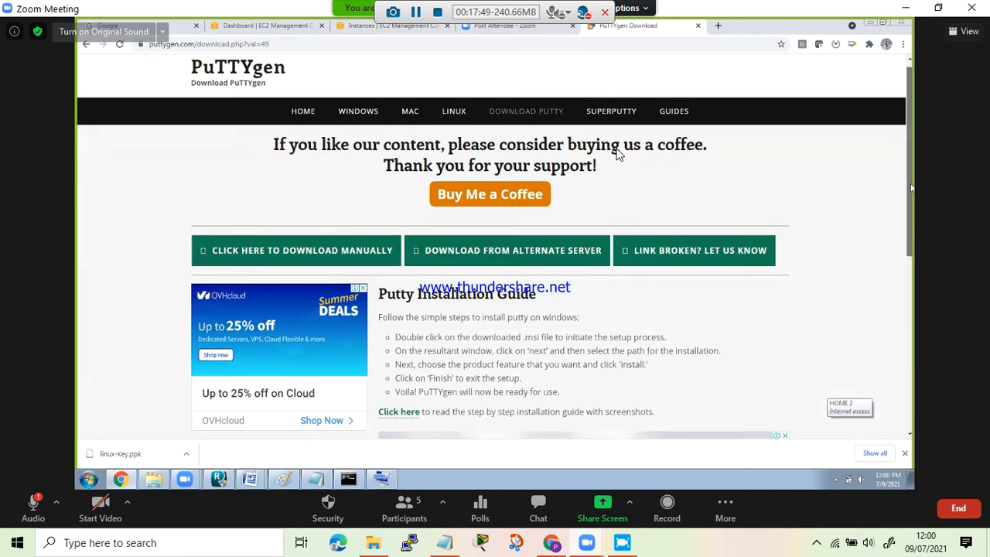
left_click_drag(911, 212, 900, 176)
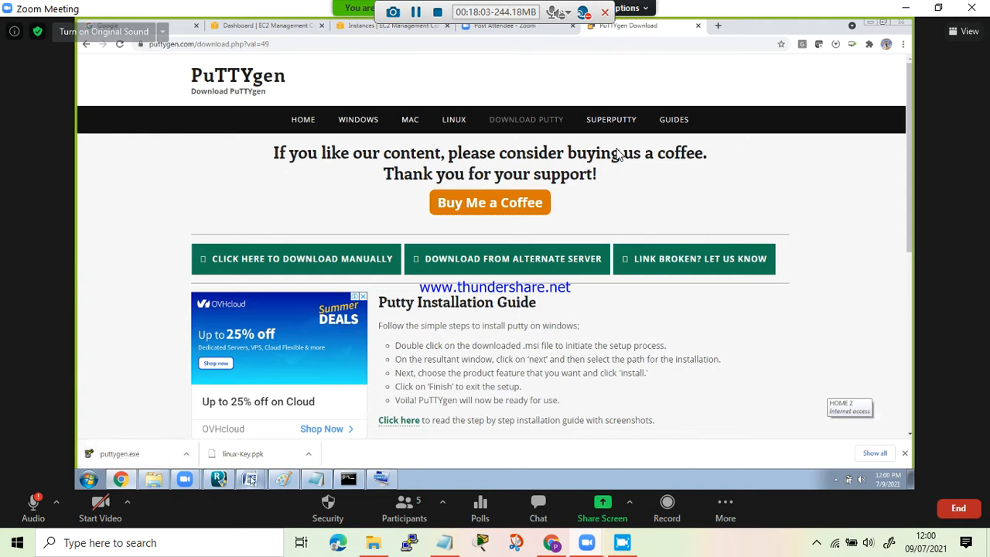
- Switch to the Word document on launching the EC2 instance and review its screenshots of the launch wizard steps
mouse_move(252, 479)
left_click(239, 455)
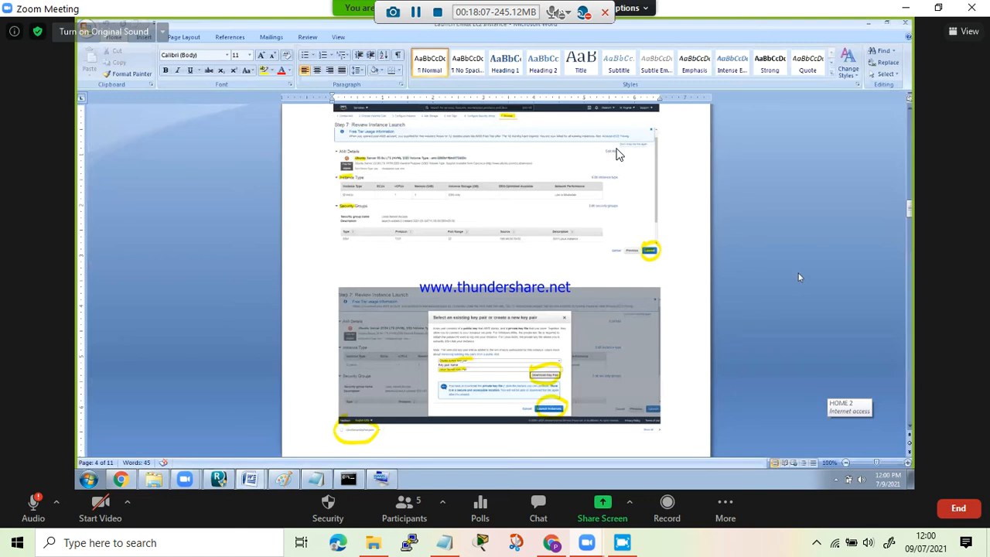
left_click_drag(910, 207, 910, 146)
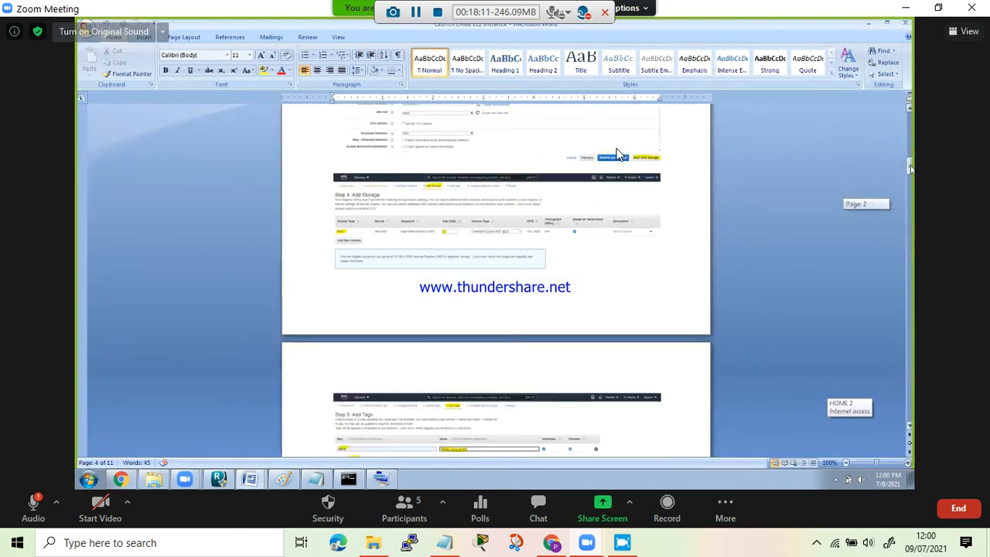
left_click_drag(909, 165, 911, 269)
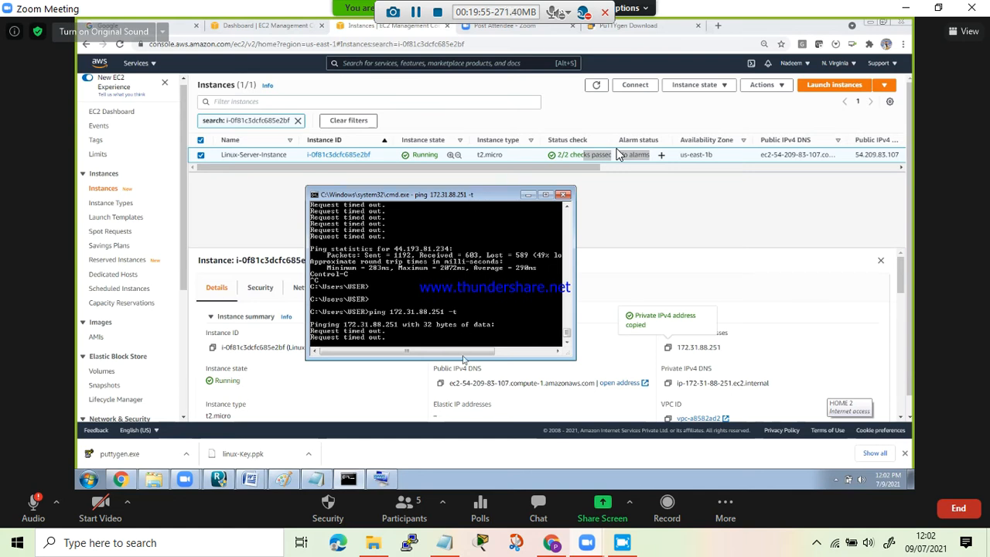
- Enlarge the Command Prompt window running the ping, and return to the EC2 console to view the instance's security details
left_click_drag(461, 357, 463, 377)
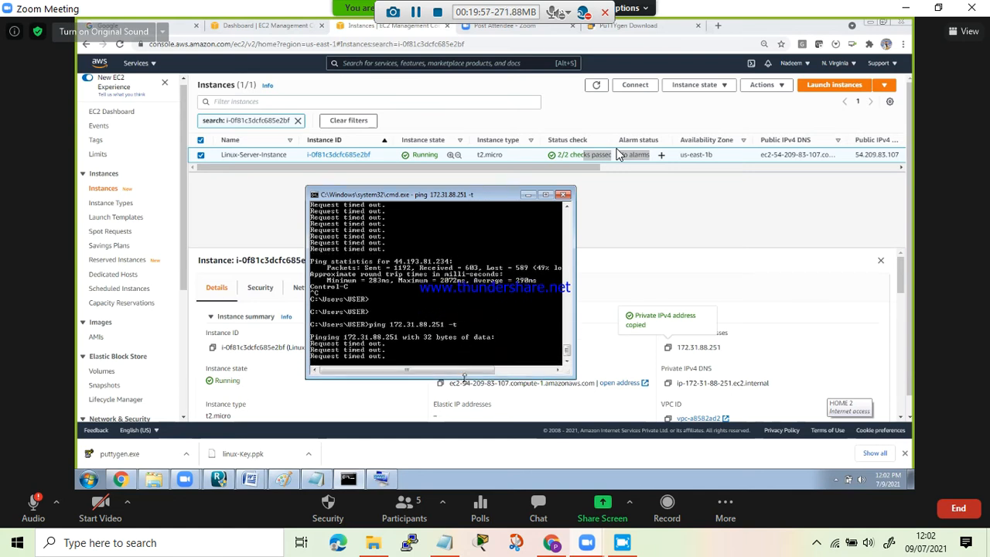
left_click(615, 293)
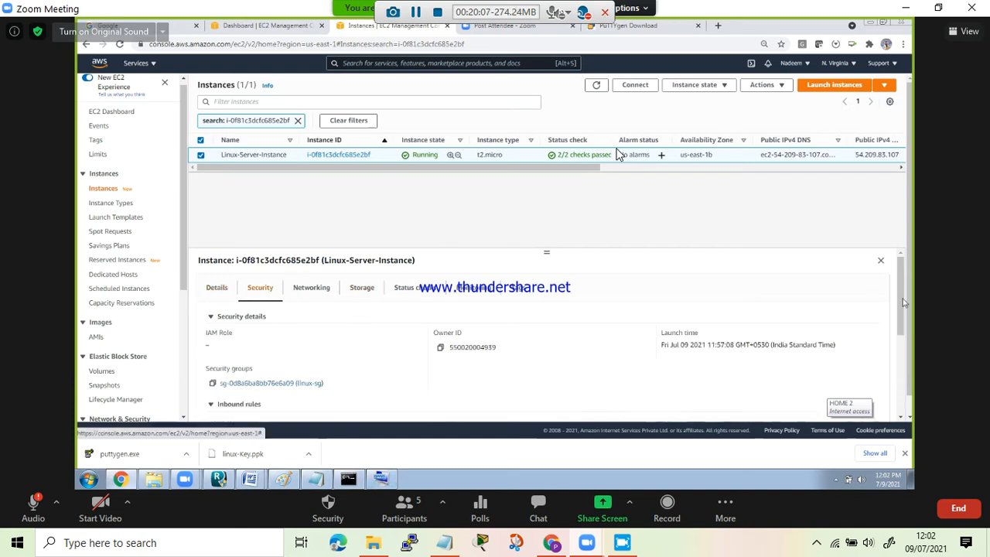
- Review the inbound and outbound security group rules of Linux-Server-Instance
scroll(905, 353, "down", 1)
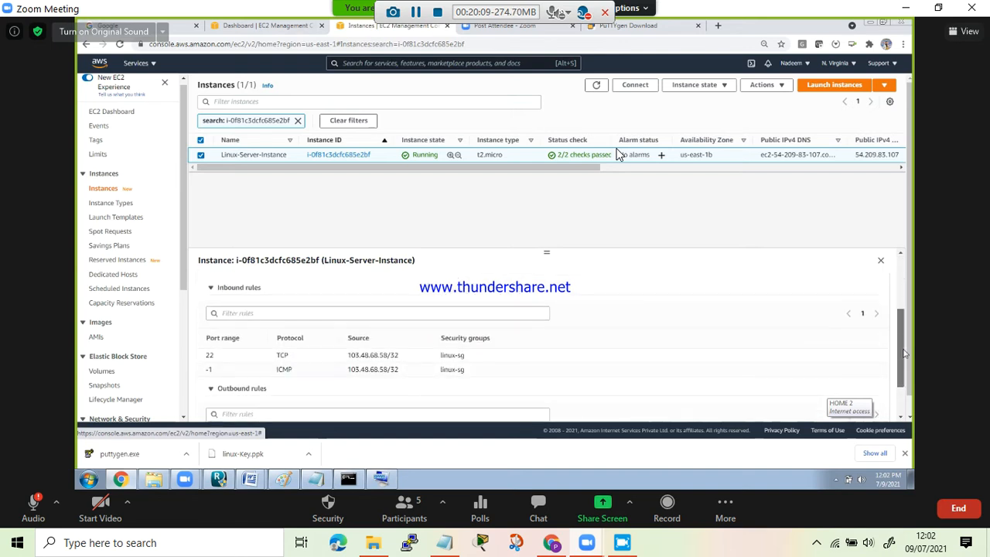
left_click_drag(903, 355, 904, 414)
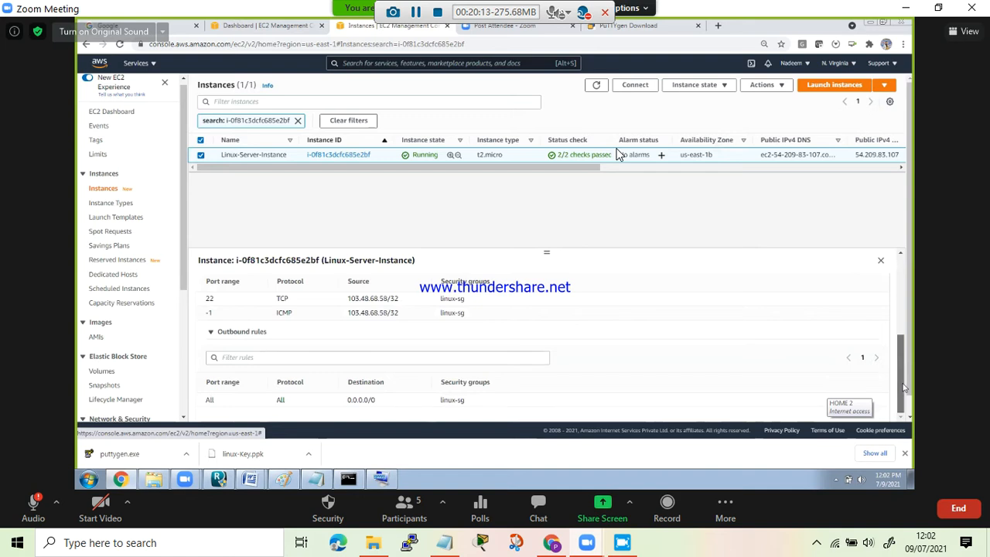
scroll(899, 310, "up", 8)
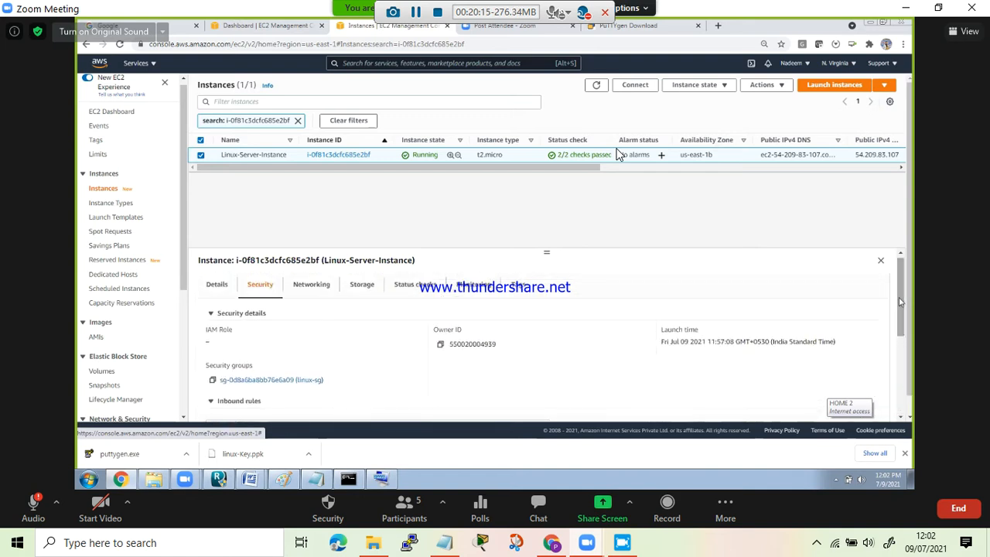
- Run the downloaded puttygen.exe and load the existing private key linux-Key.ppk from the Downloads folder
left_click(144, 454)
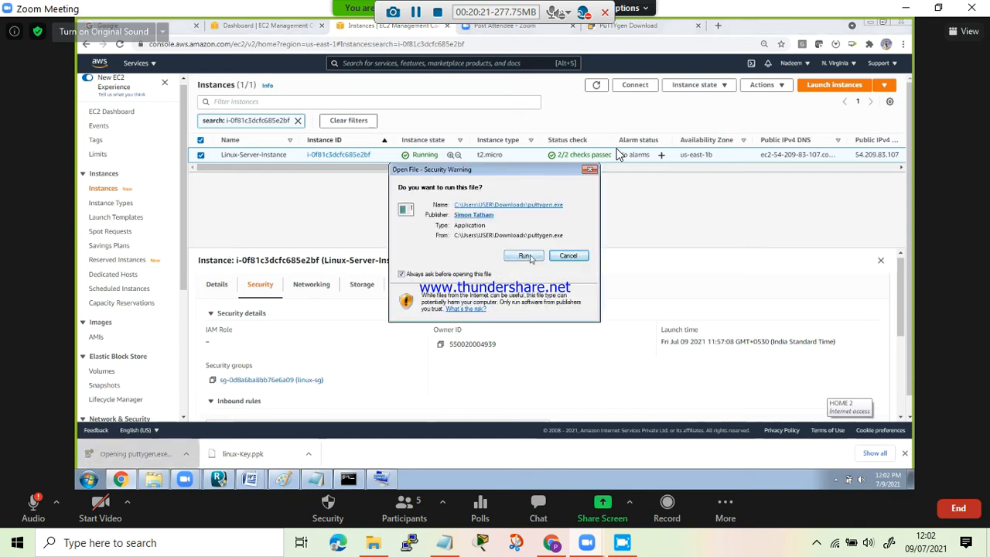
left_click(525, 256)
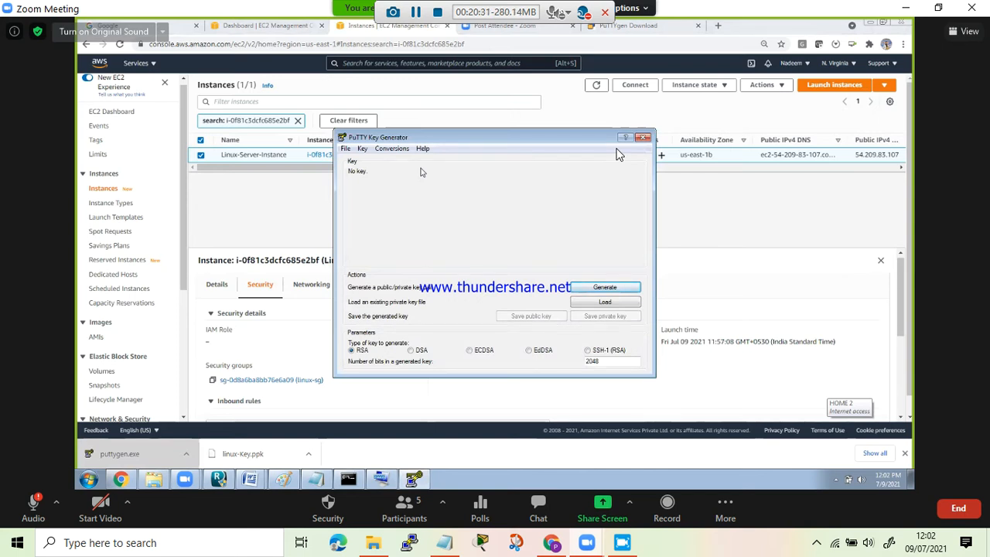
left_click(605, 303)
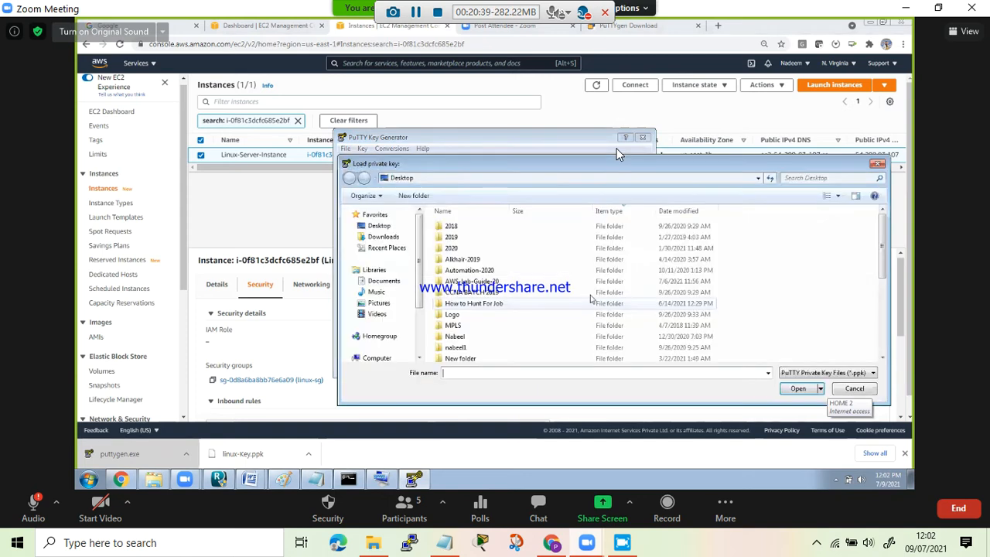
left_click(385, 237)
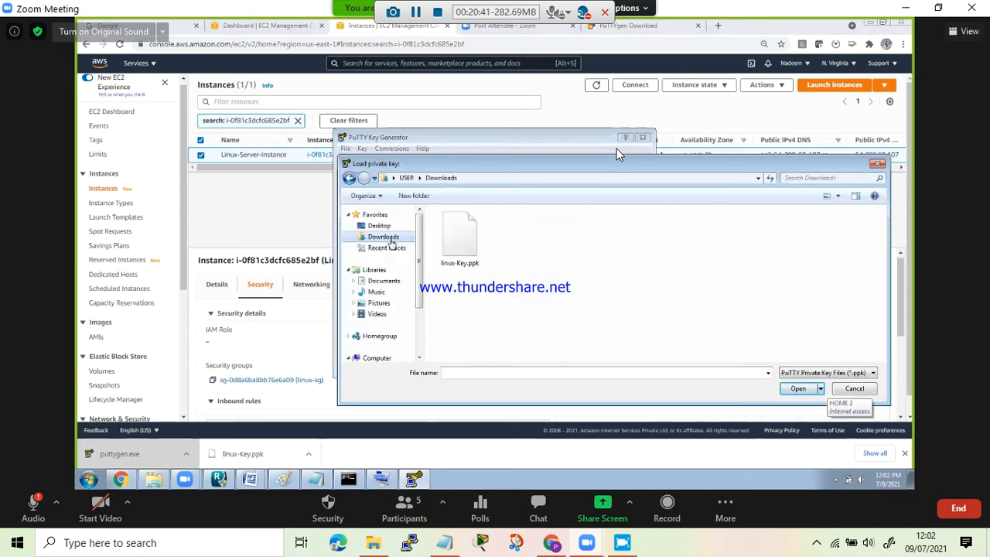
double_click(462, 235)
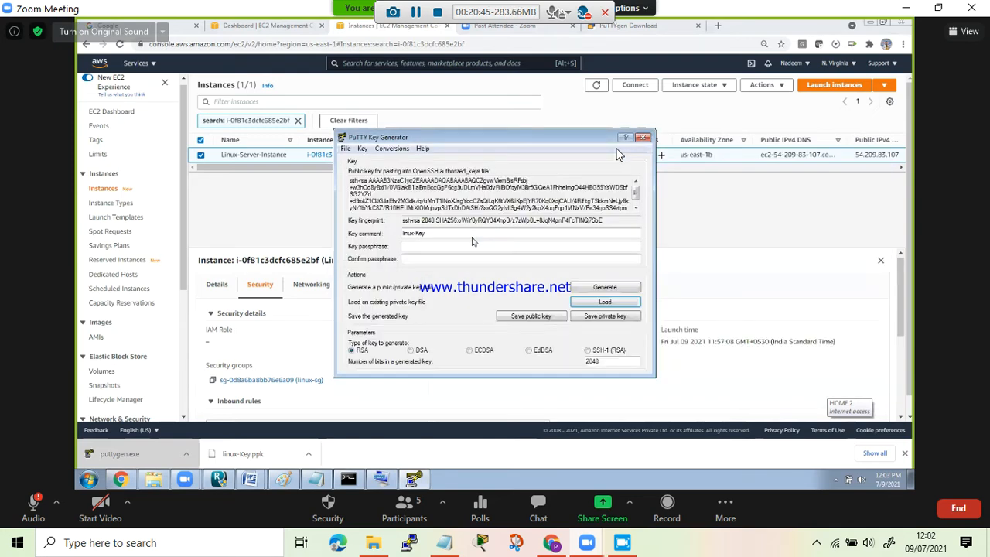
- Generate a new RSA key, save its private key without a passphrase as linux-private-key in Downloads, and close the key generator
left_click(597, 288)
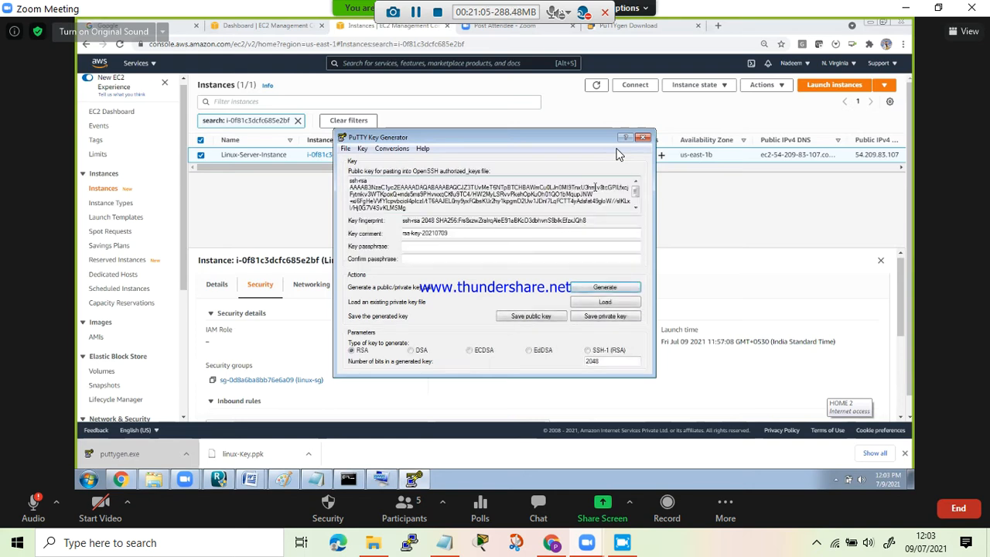
left_click(593, 318)
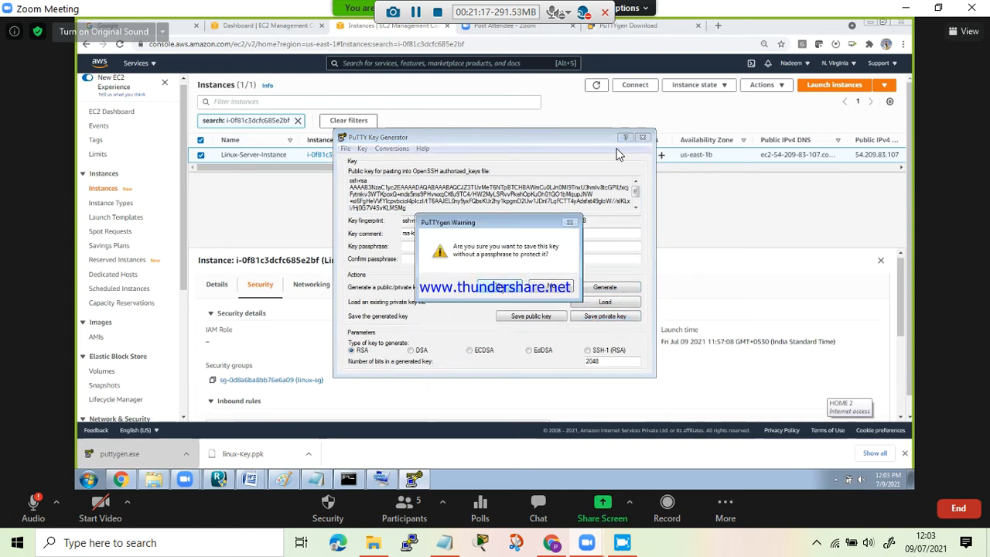
left_click(500, 286)
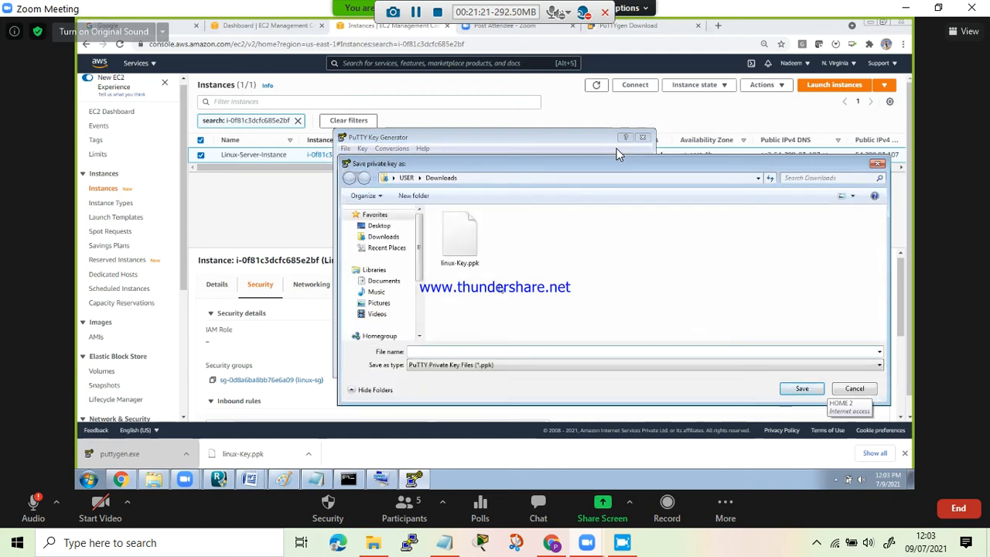
type("linux-privt")
type("y")
left_click(801, 389)
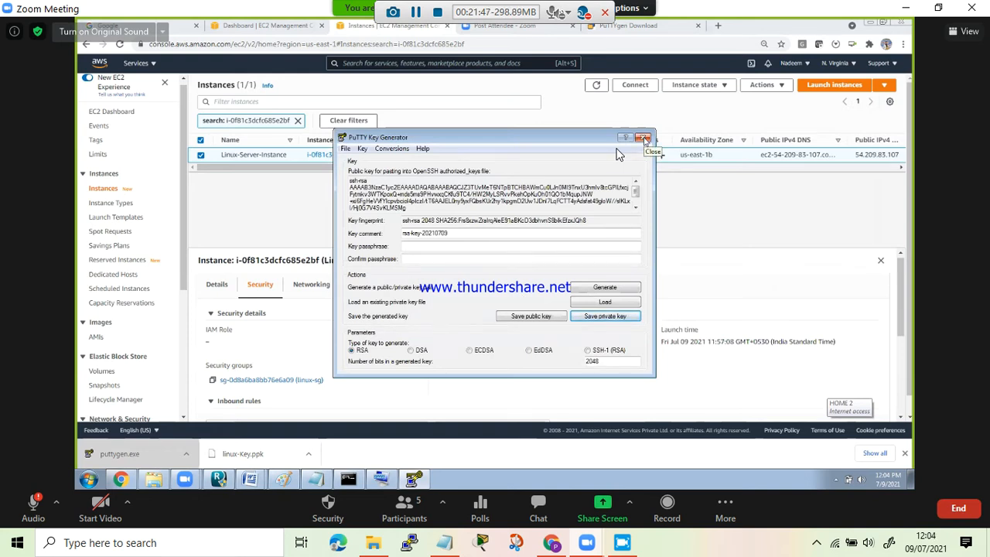
left_click(643, 138)
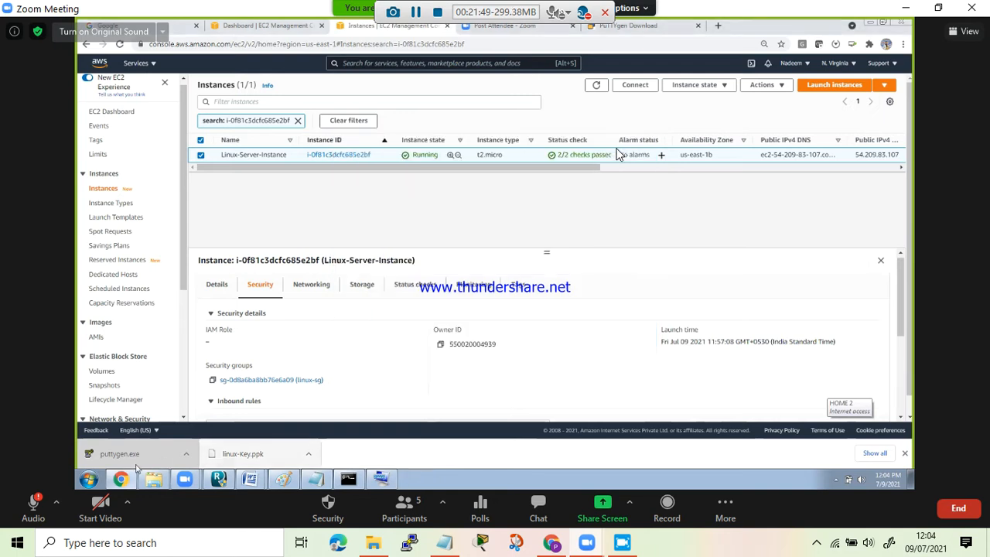
- Find and launch PuTTY on the computer, and set the session's host address to 54.209.83.107
left_click(88, 480)
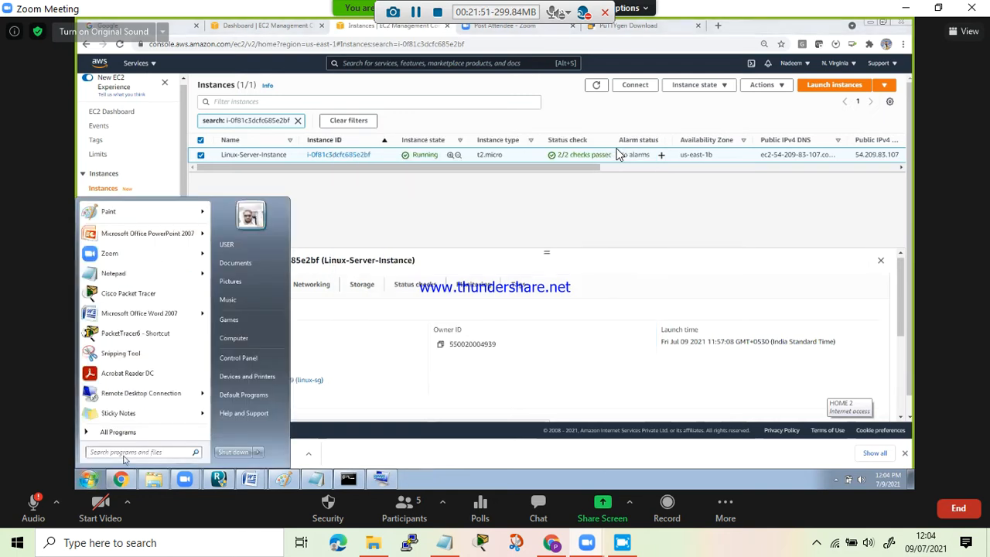
type("putt")
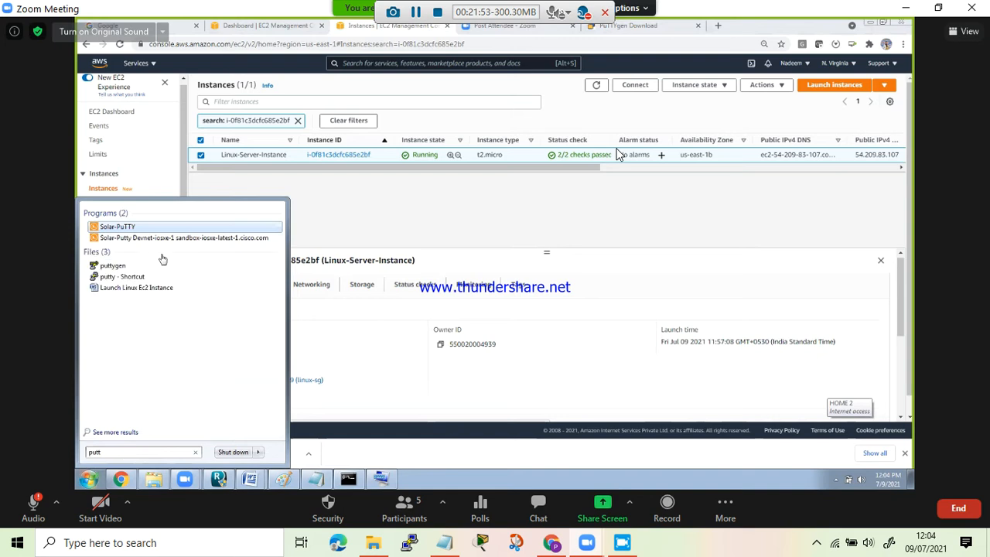
left_click(116, 278)
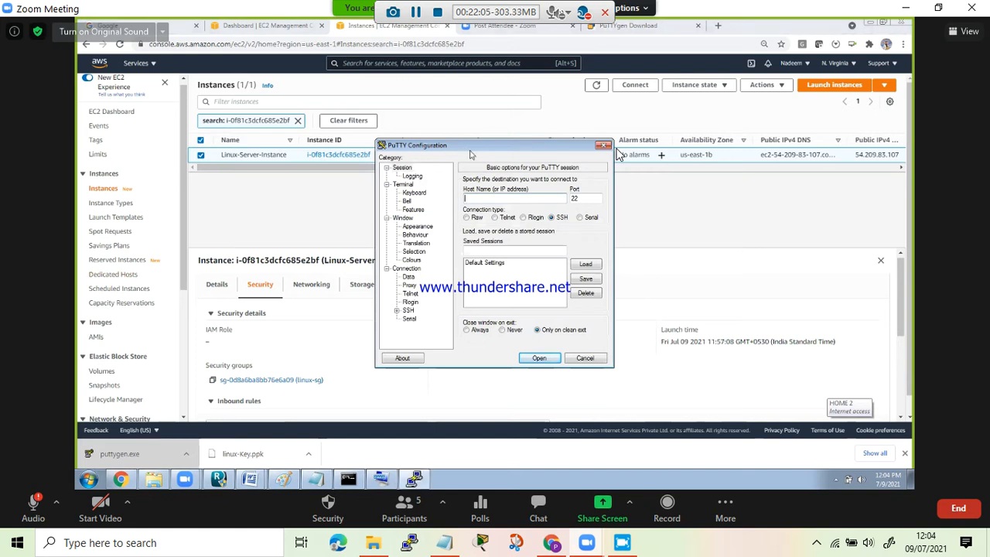
left_click_drag(470, 155, 448, 162)
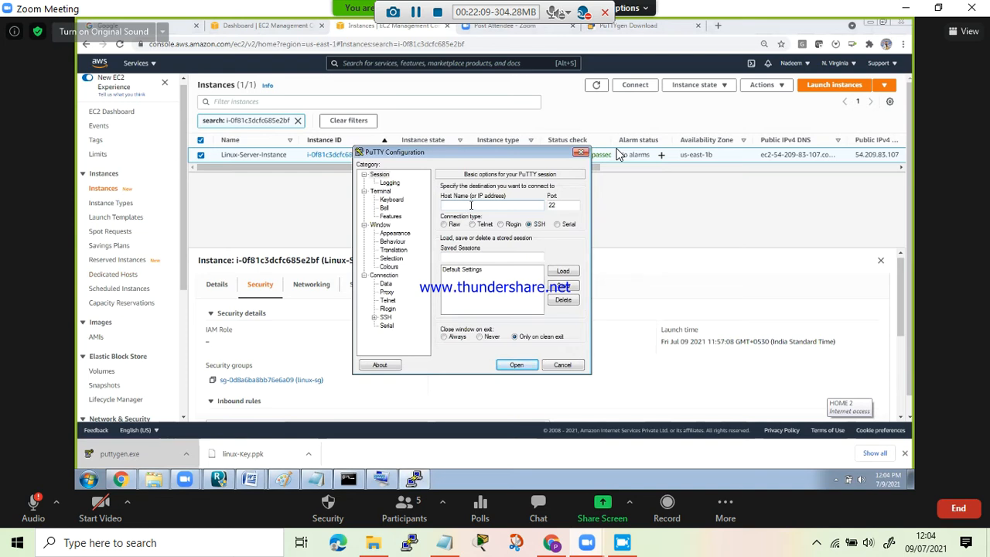
type(".209.83.107")
- Set linux-private-key.ppk from Downloads as the private key file for the session's SSH authentication
left_click(374, 319)
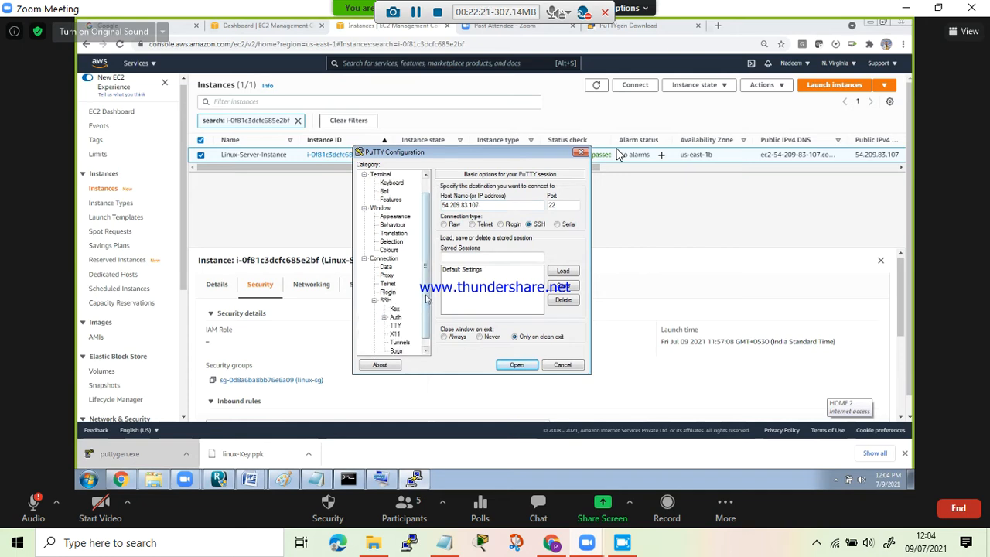
scroll(427, 309, "down", 1)
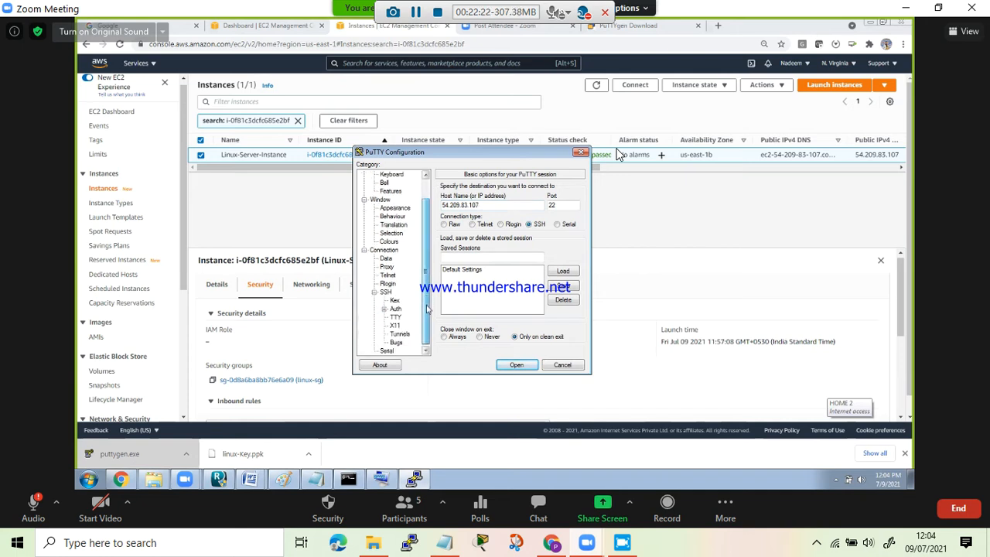
left_click(385, 308)
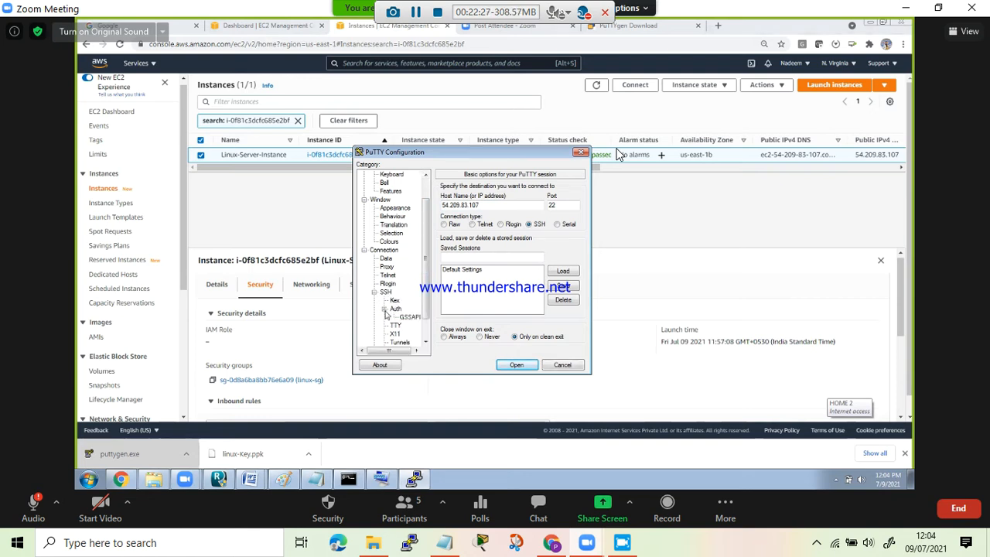
scroll(426, 300, "down", 2)
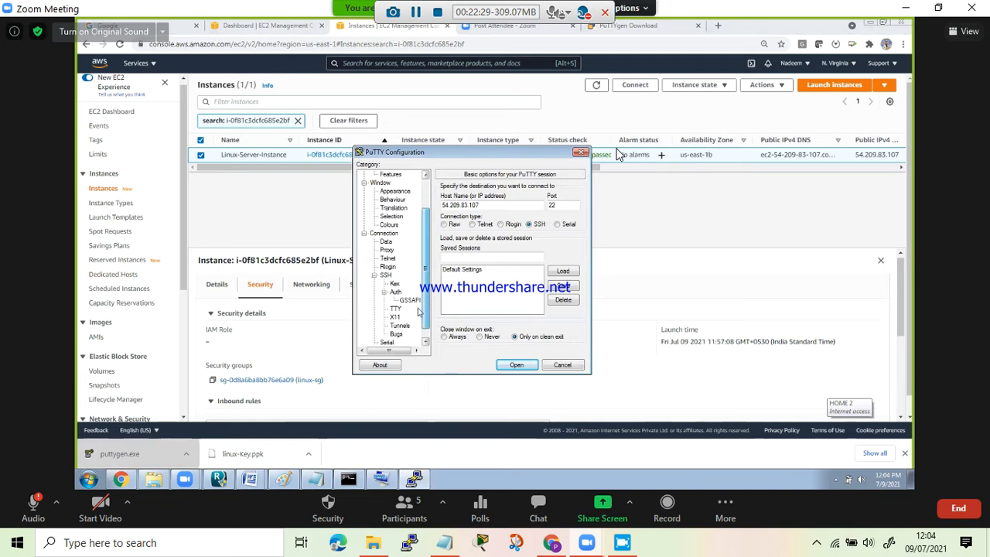
left_click(395, 292)
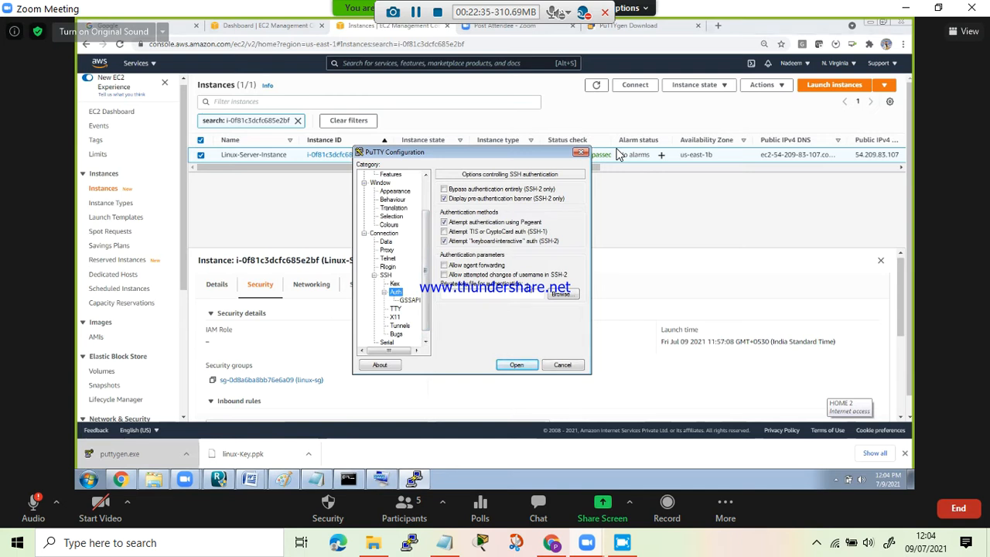
left_click(562, 295)
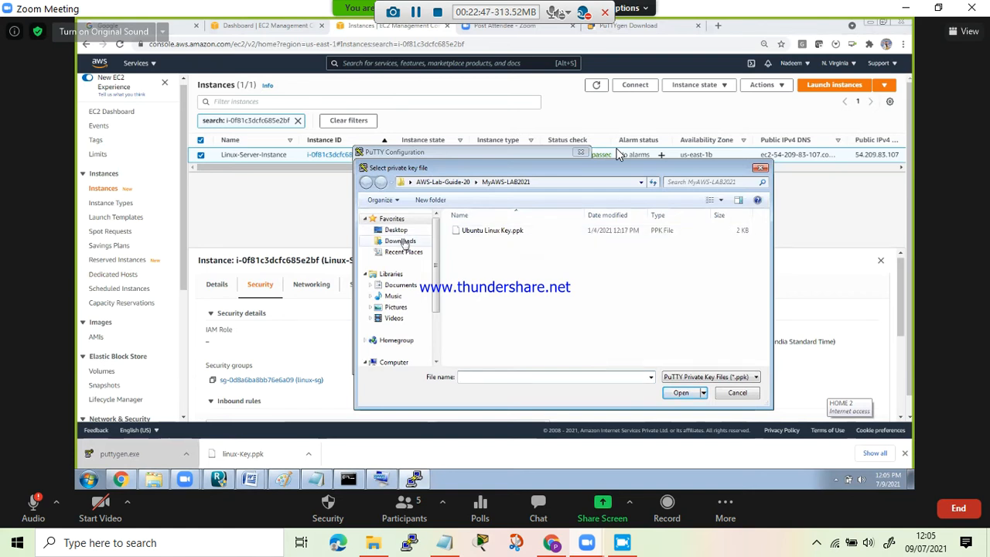
left_click(401, 241)
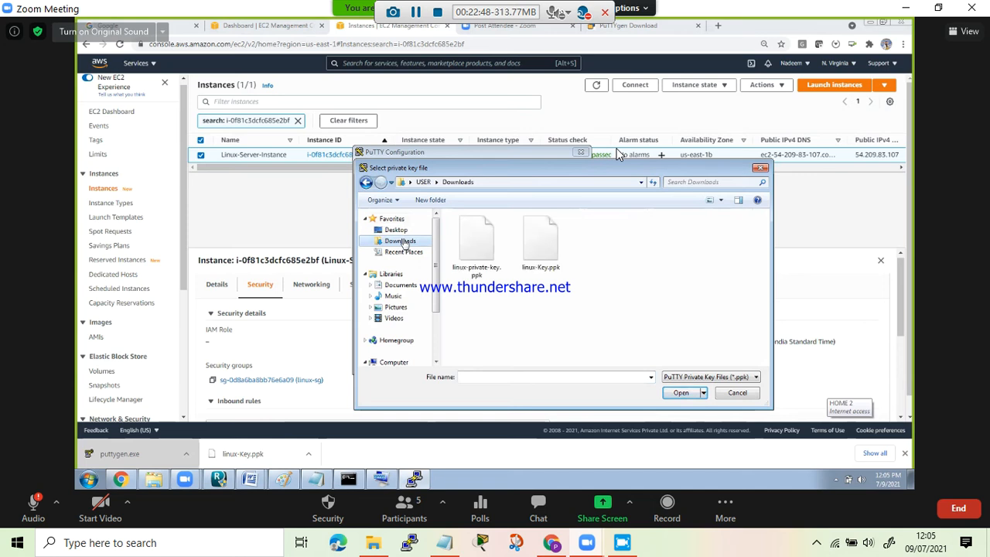
double_click(478, 233)
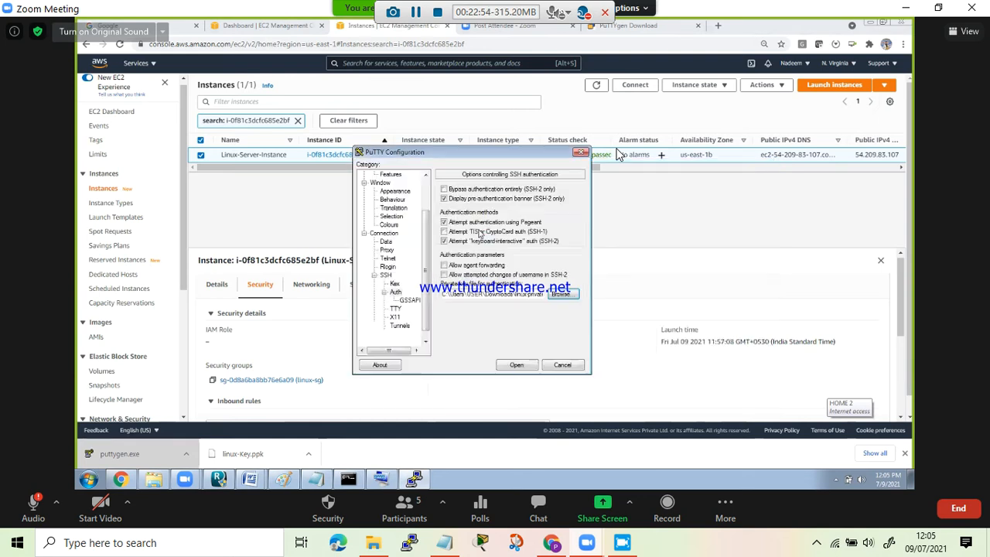
- Try to open the SSH session to the instance, dismiss the error, and minimise the terminal window
left_click(516, 365)
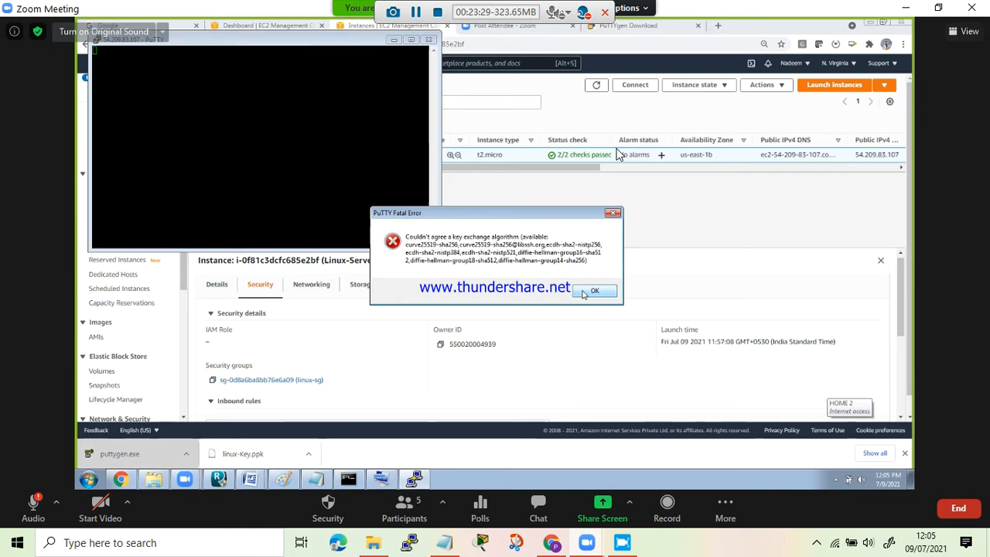
left_click(589, 291)
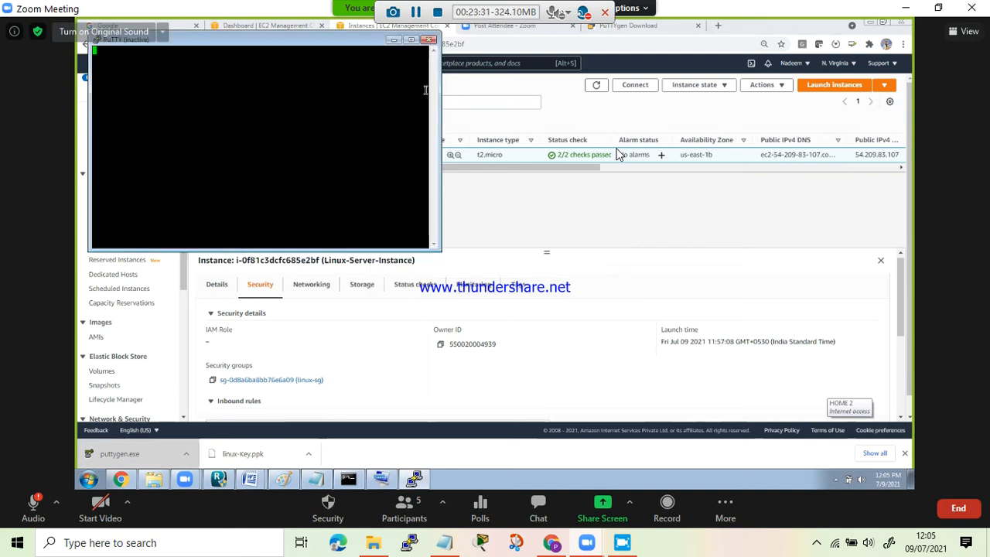
left_click_drag(290, 48, 377, 133)
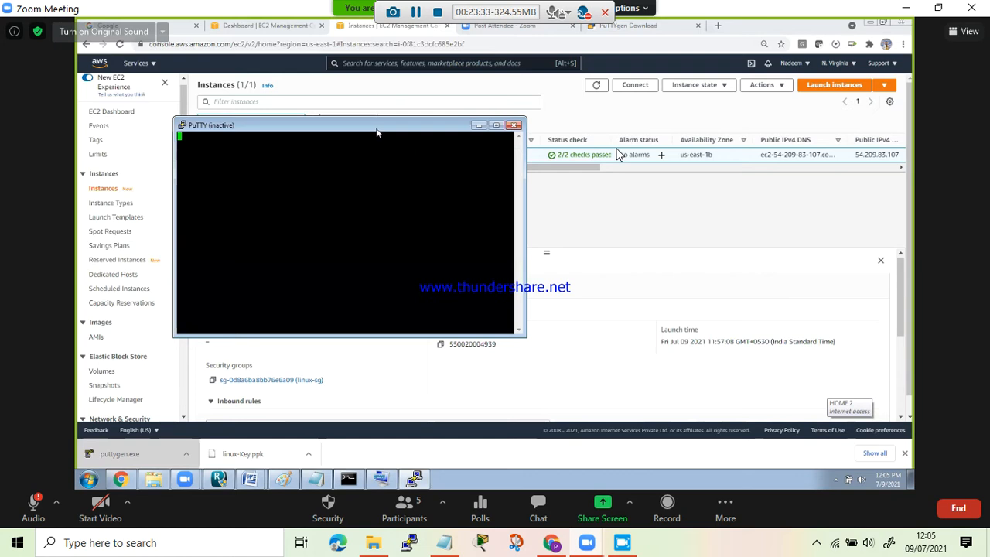
left_click(479, 127)
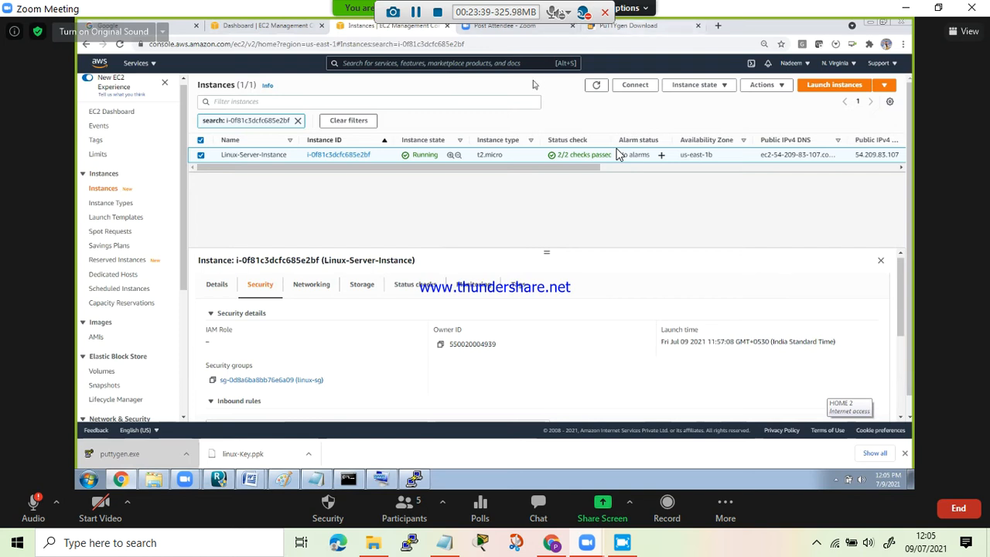
- Open the connection options for Linux-Server-Instance and review the Session Manager, EC2 Instance Connect and SSH client methods
left_click(637, 86)
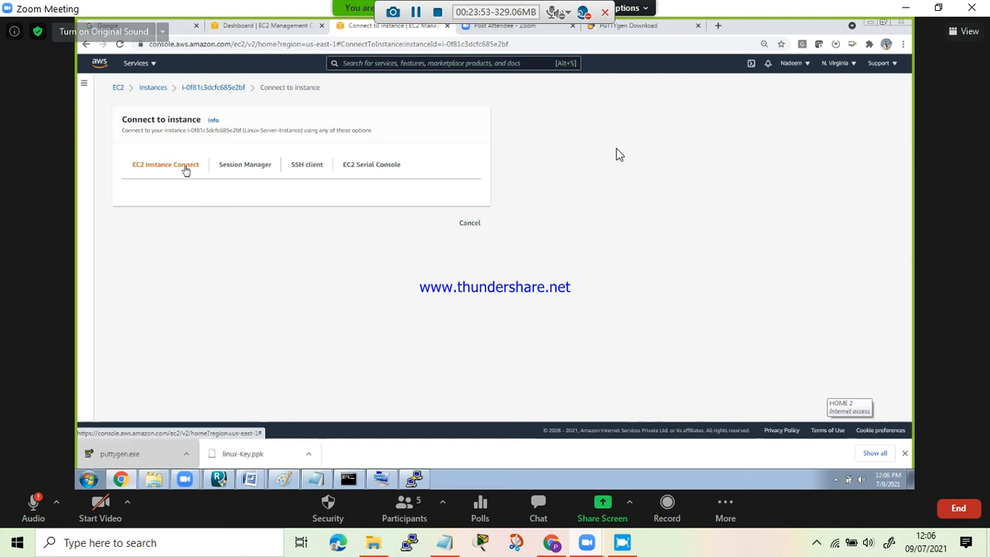
left_click(242, 167)
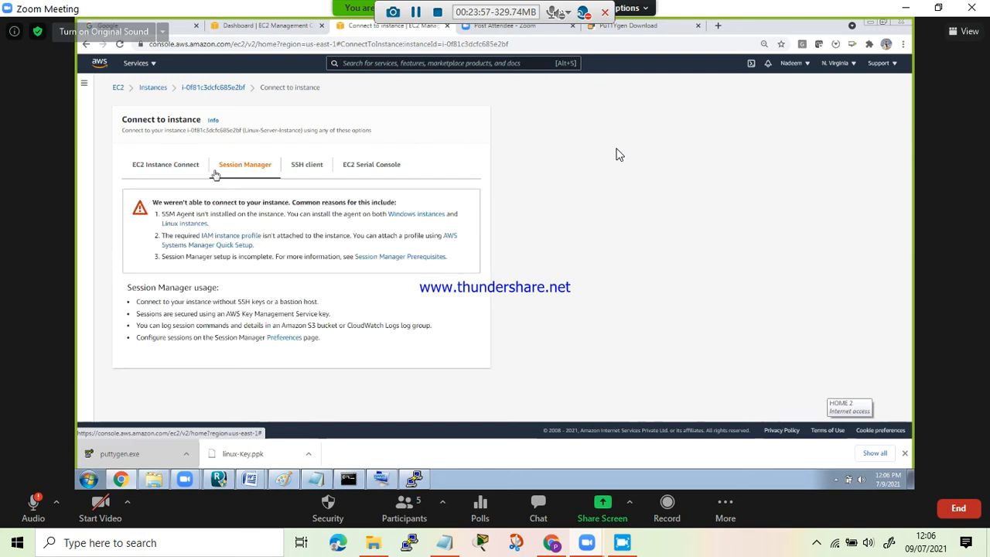
left_click(187, 170)
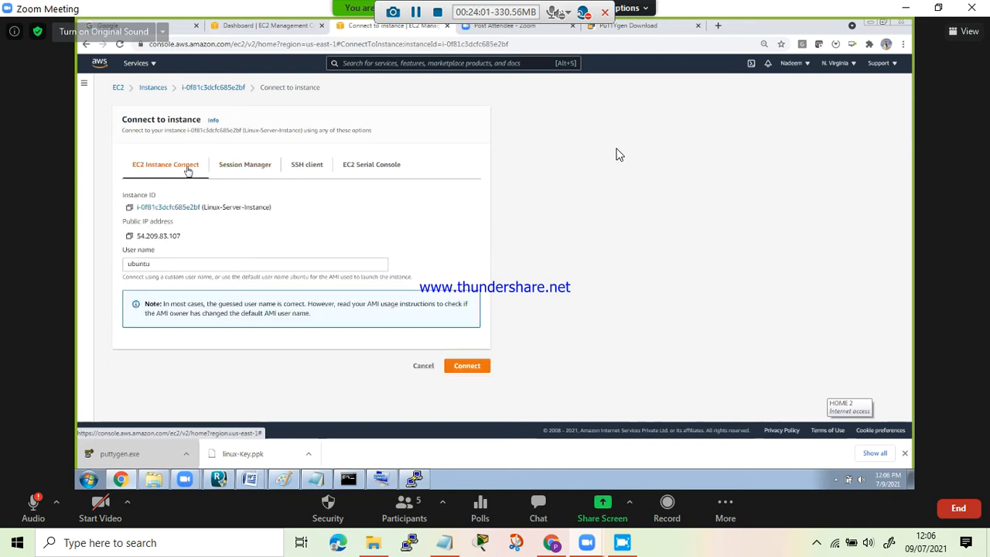
left_click(303, 168)
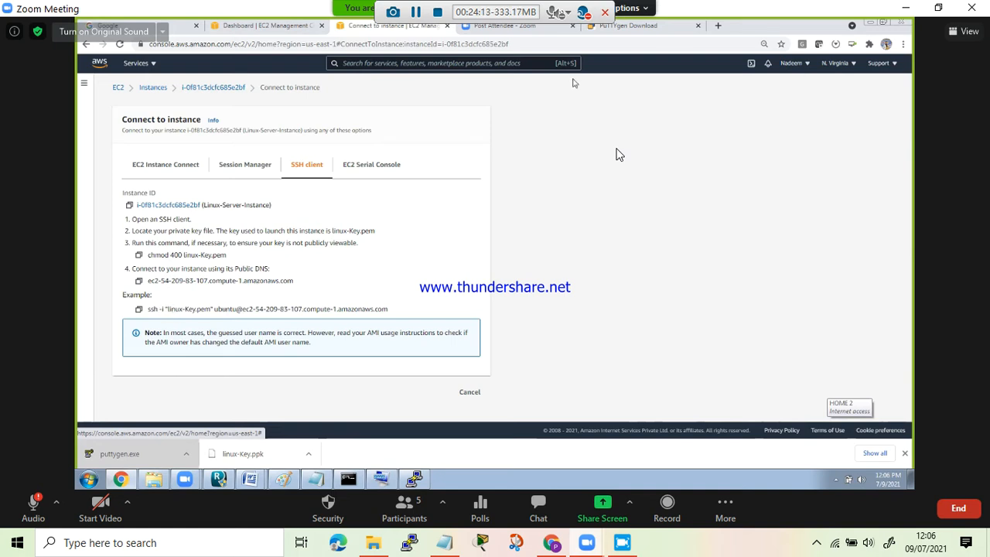
- Open Google in a new browser tab and search for "git download"
left_click(717, 25)
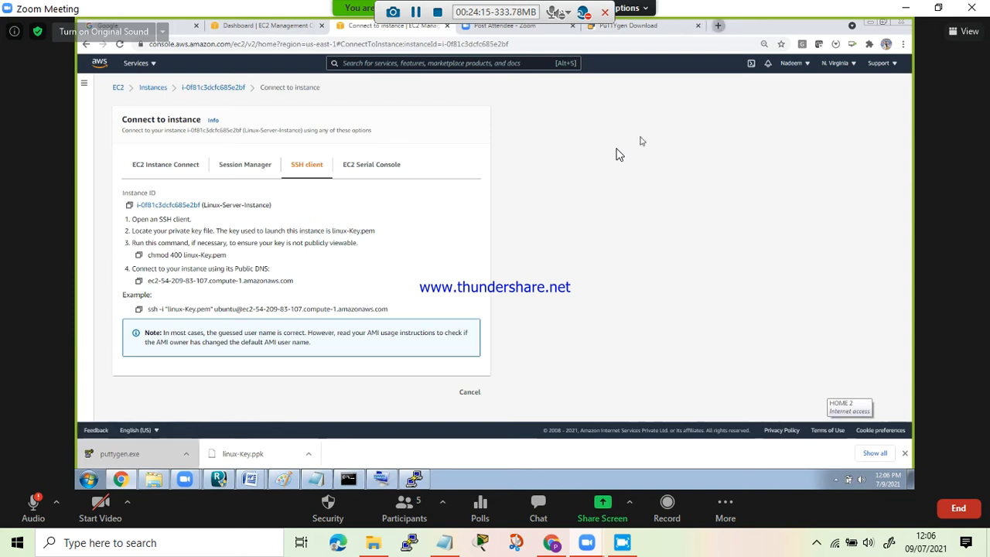
type("g")
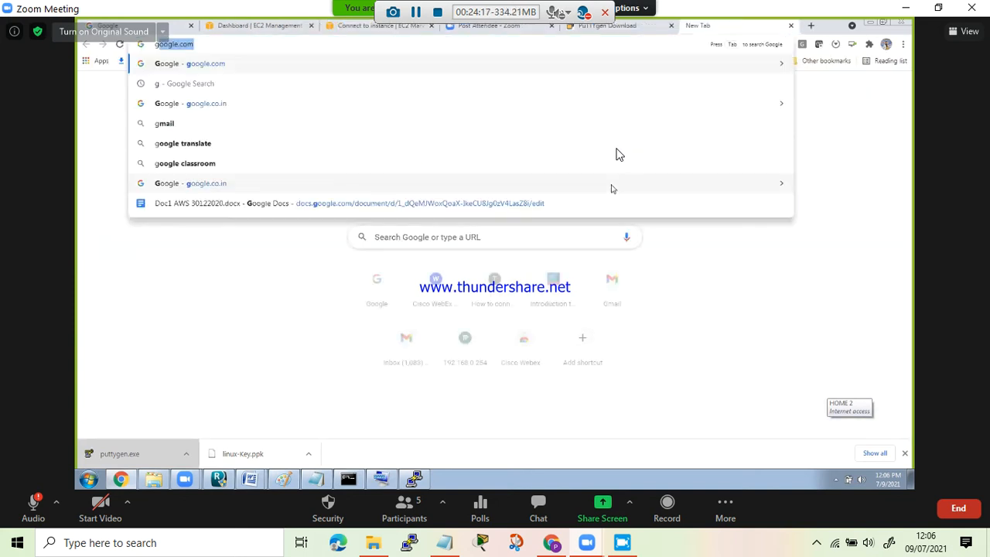
key("Return")
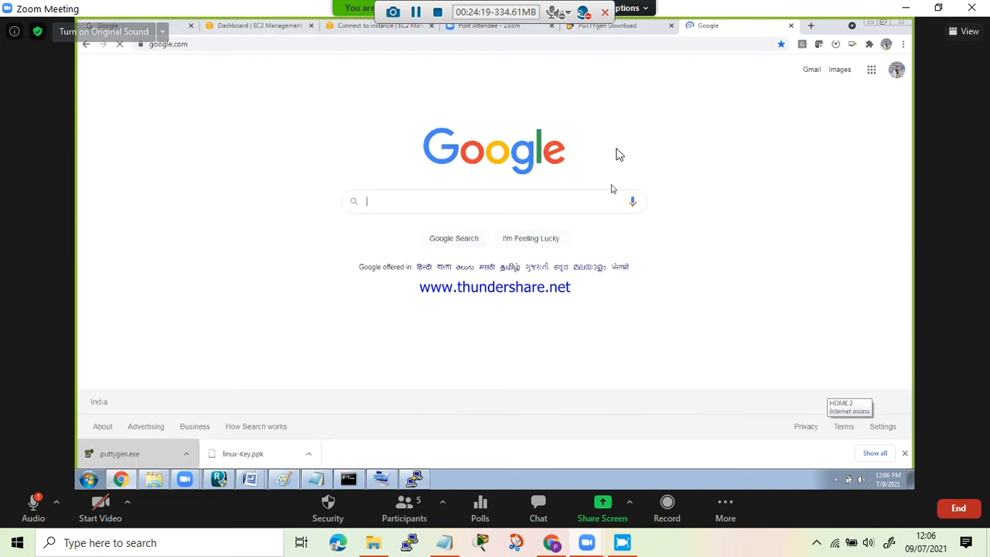
type("git")
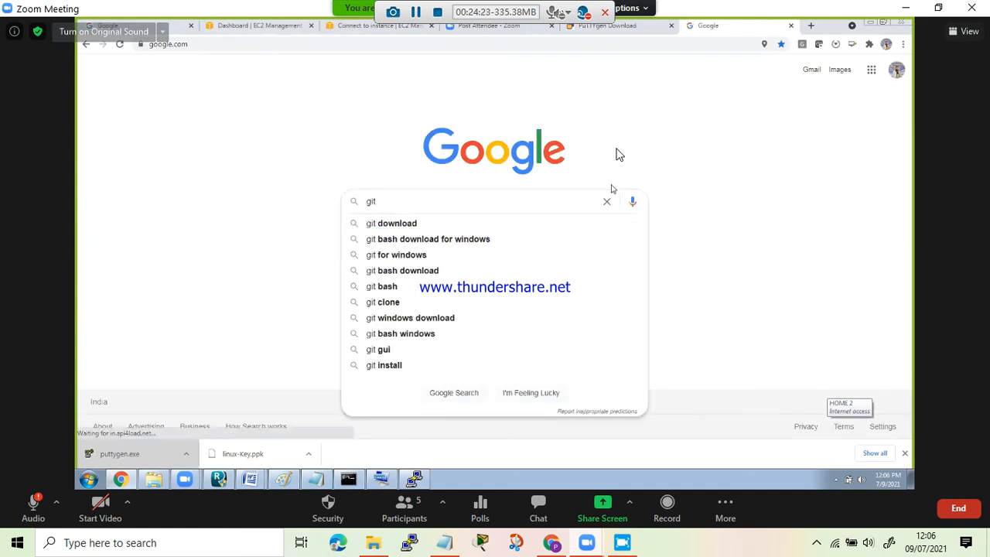
key("Down")
key("Return")
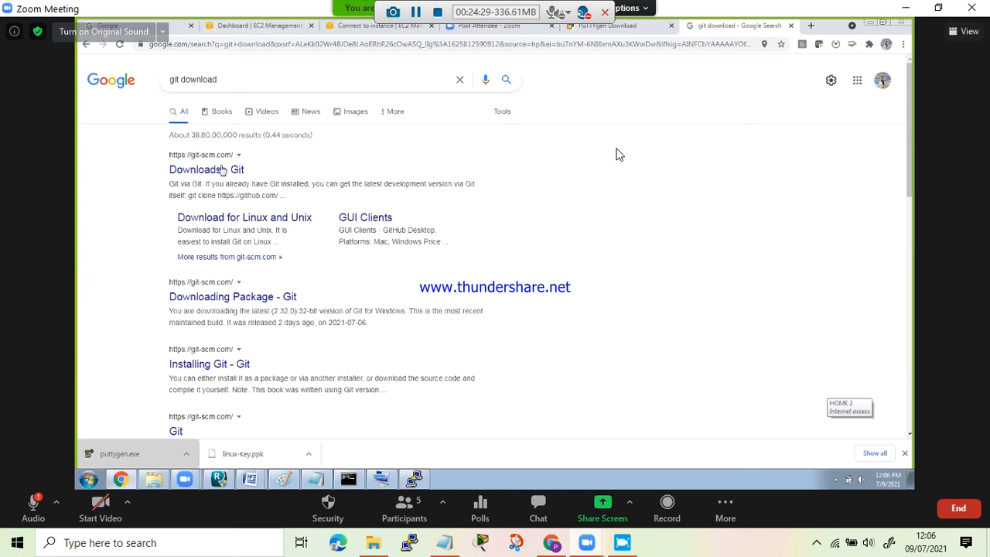
- Open the Git downloads page from the search results and download the Windows installer
left_click(220, 174)
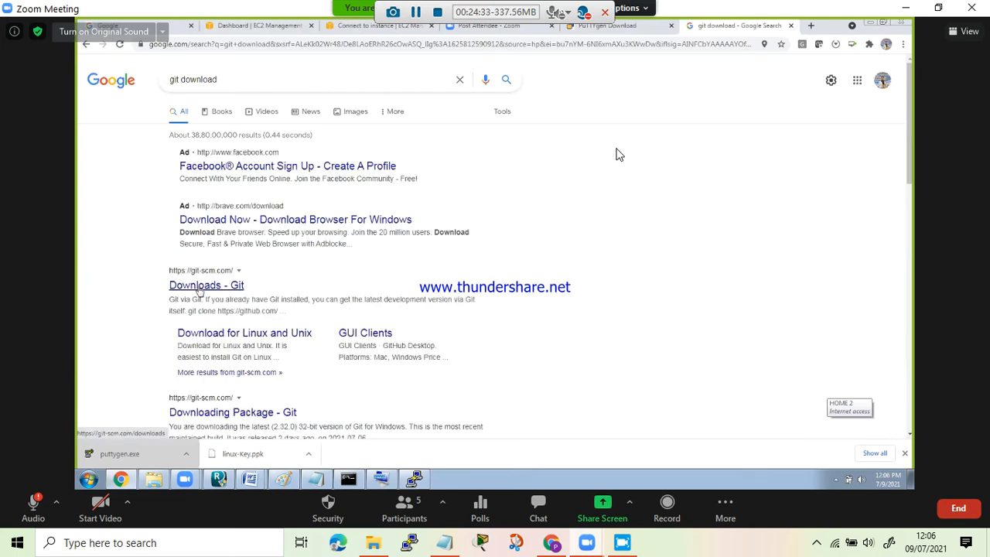
left_click(199, 288)
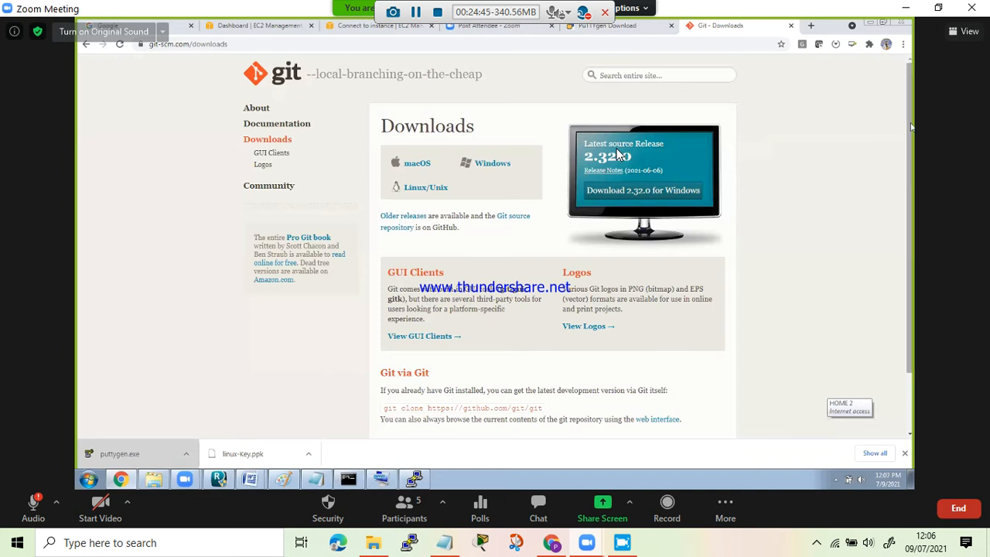
left_click(618, 155)
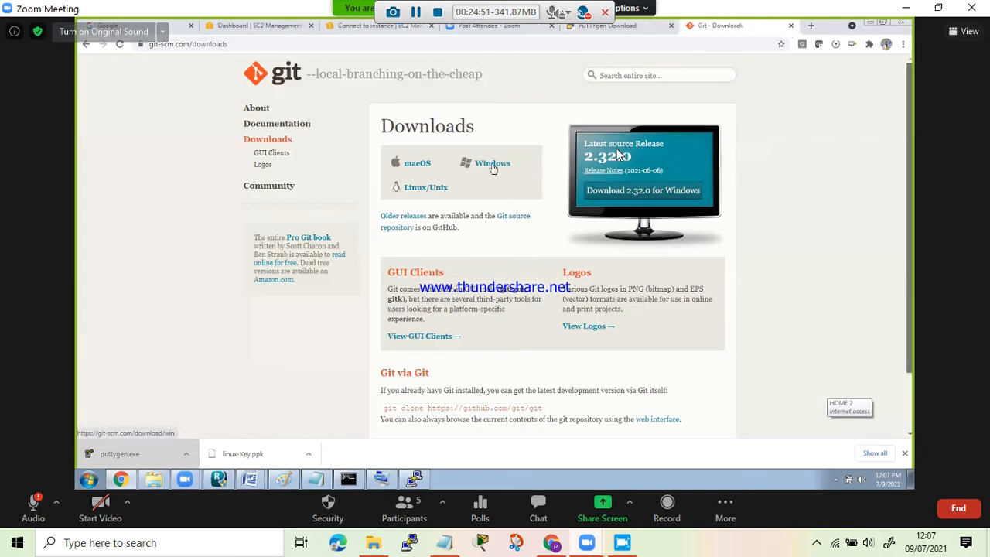
left_click(492, 165)
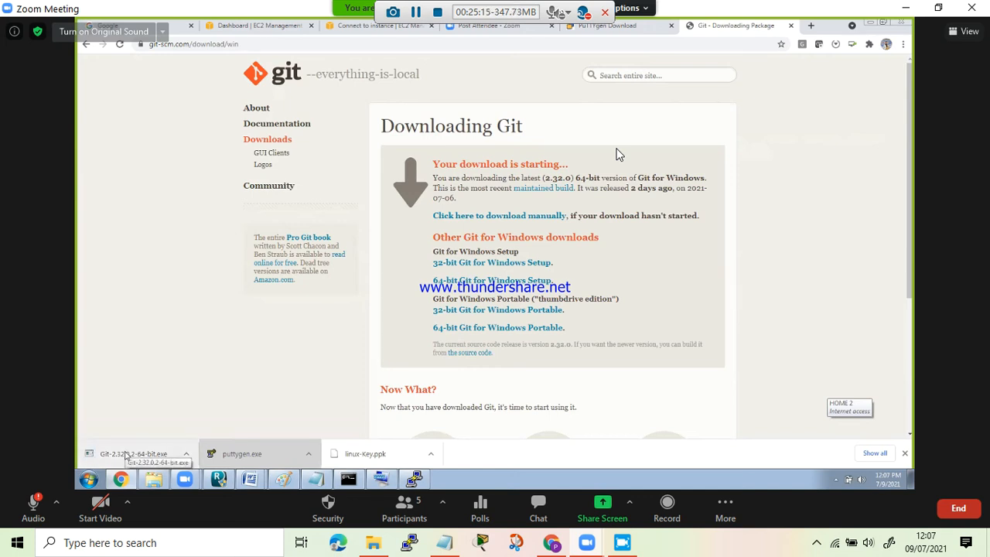
- Run the downloaded Git-2.32.0.2-64-bit.exe installer and minimise the on-screen keyboard covering the setup wizard
left_click(126, 455)
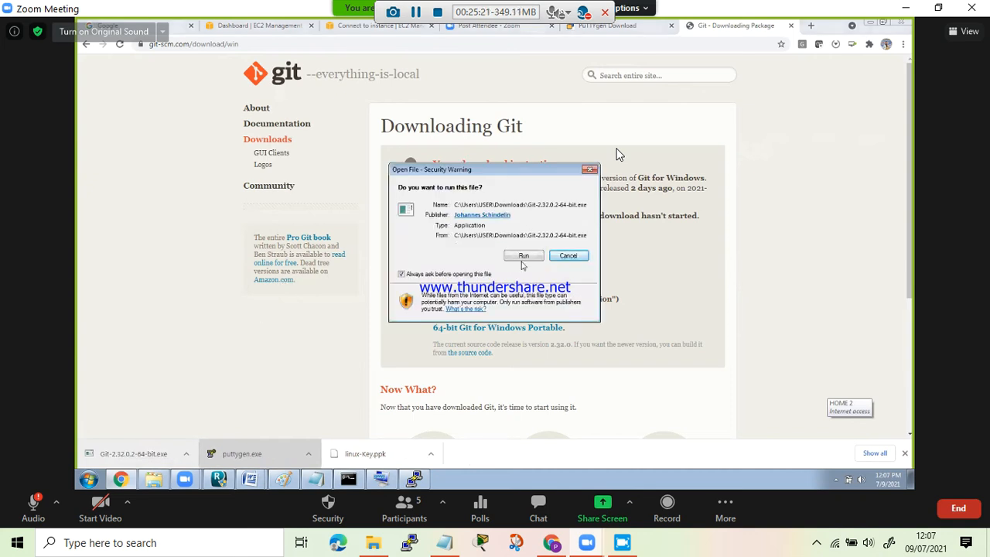
left_click(524, 256)
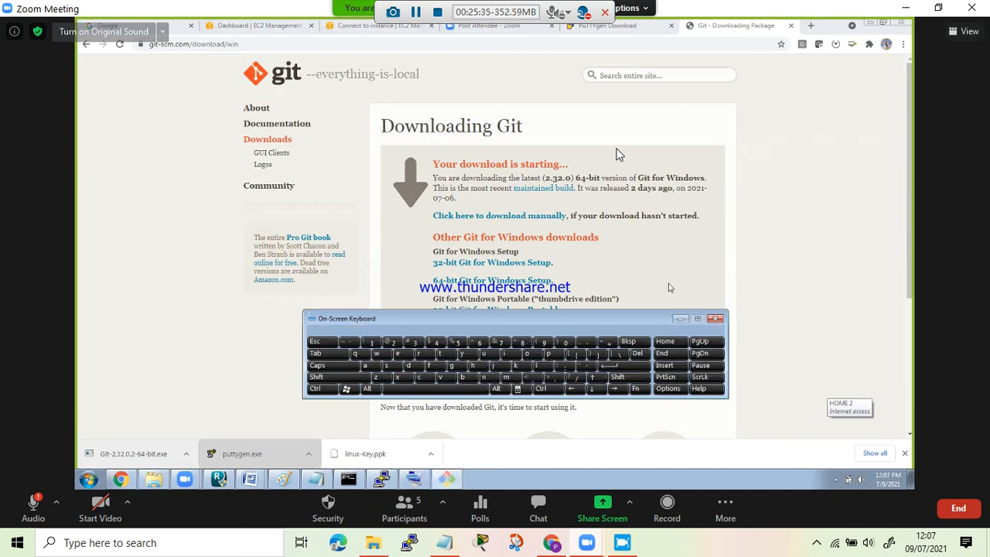
left_click(683, 320)
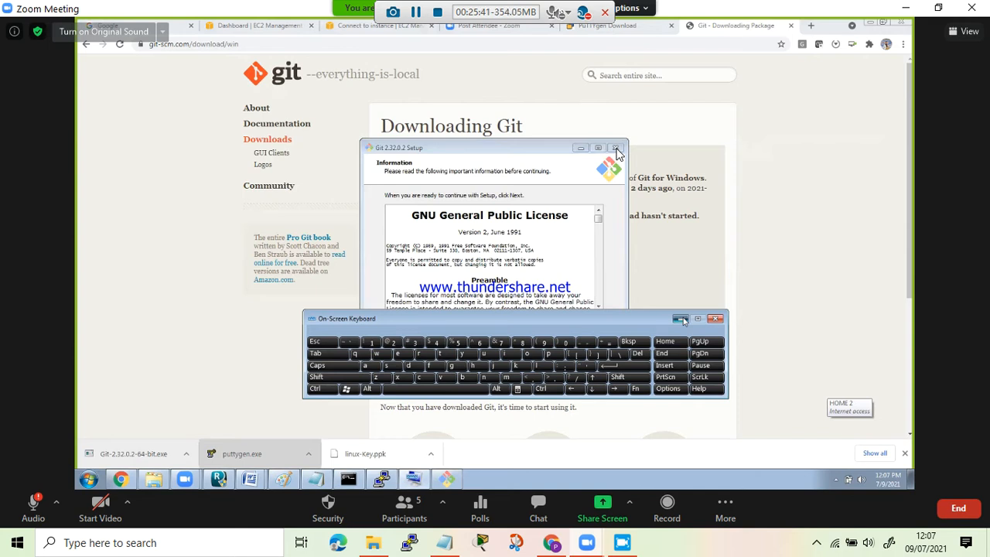
left_click(680, 319)
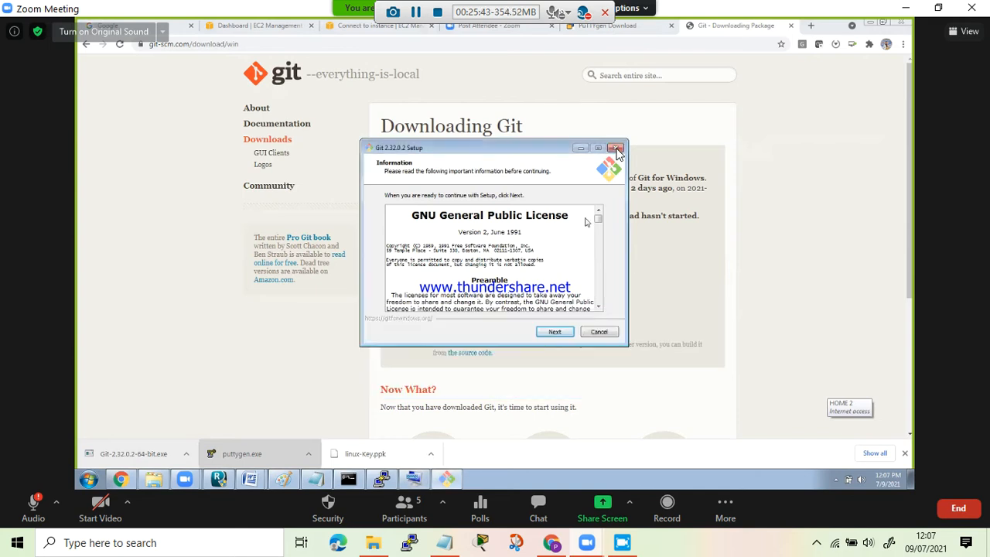
- Accept the licence and the C:\Program Files\Git destination, and include Additional icons on the desktop in the components
left_click(555, 332)
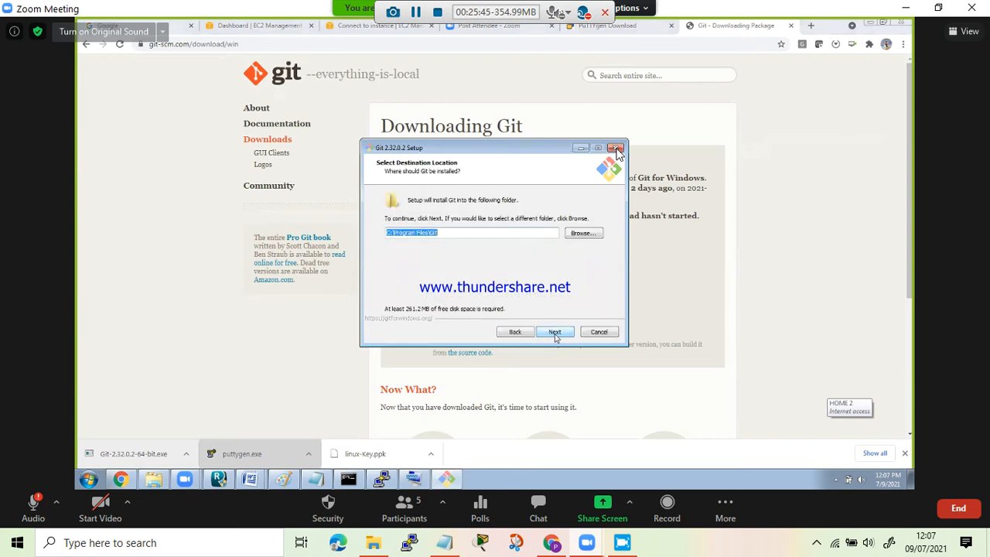
left_click(554, 333)
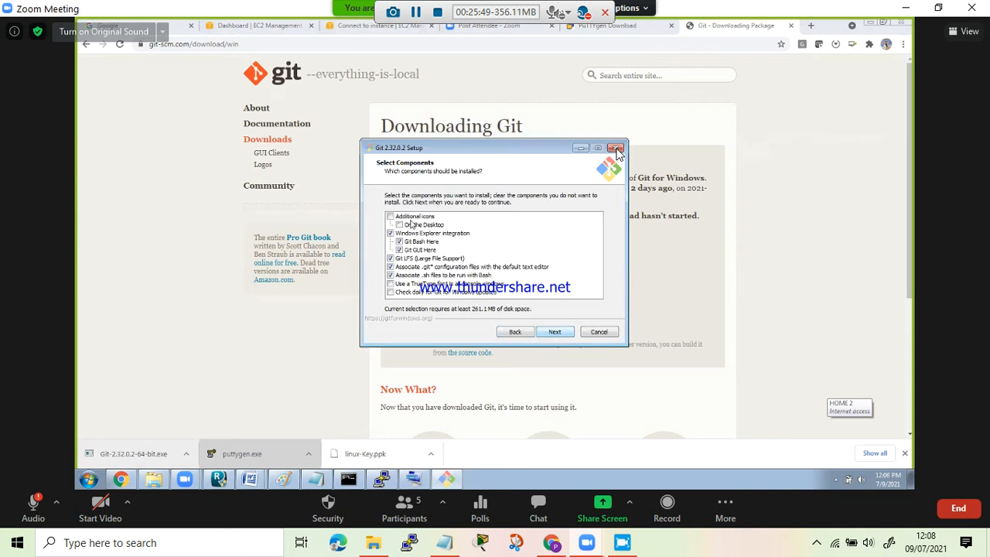
left_click(391, 217)
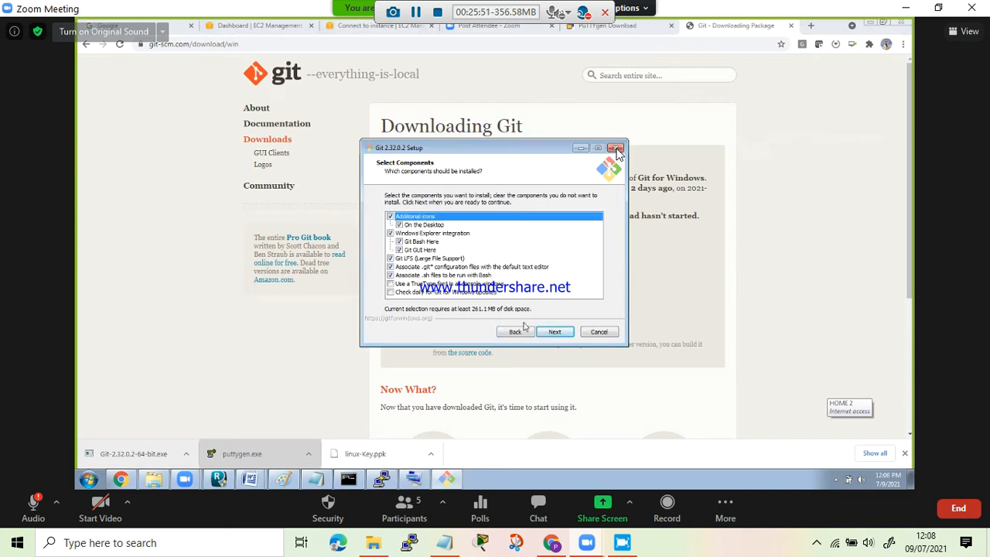
left_click(554, 332)
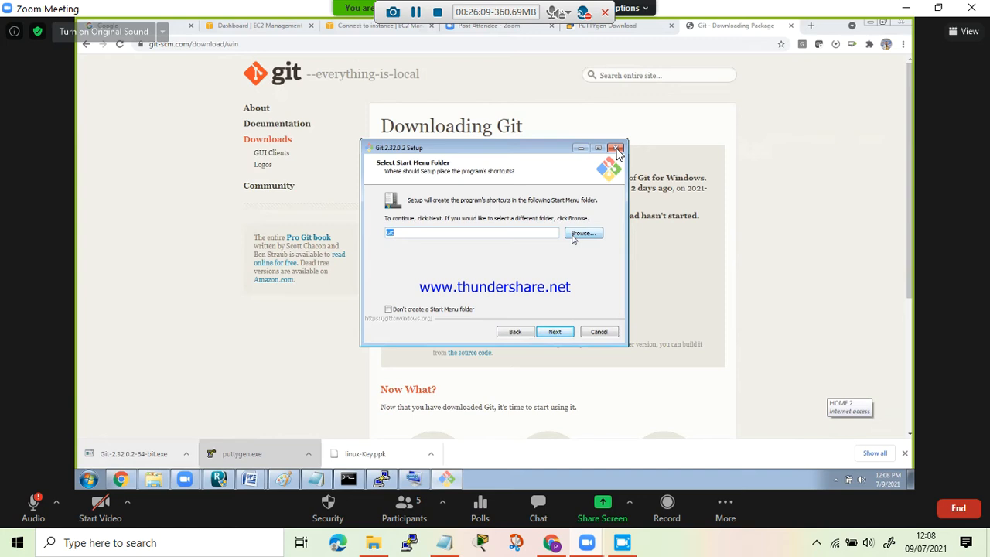
- Keep the defaults for the remaining Git setup options, including Vim, OpenSSL, MinTTY and Git Credential Manager Core, and start the installation
left_click(556, 332)
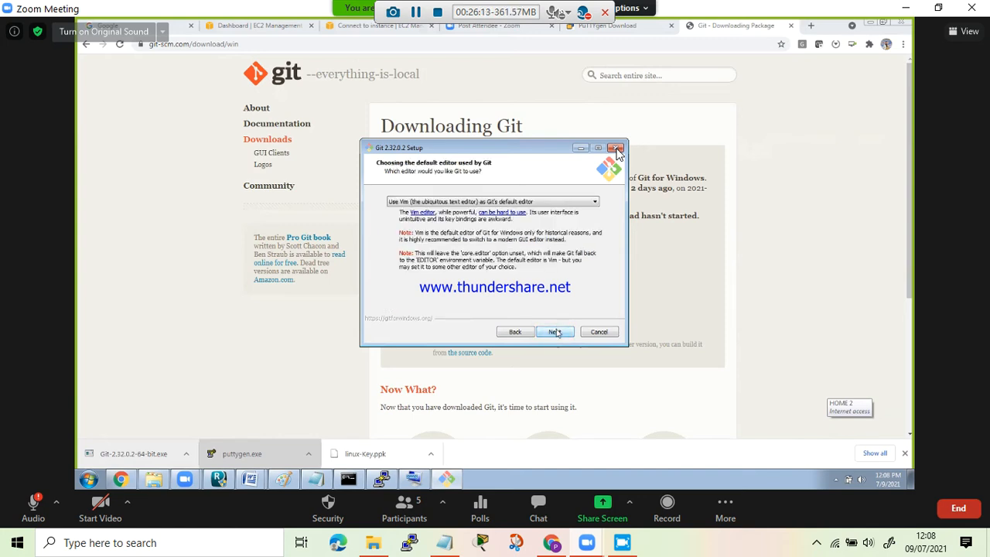
left_click(556, 332)
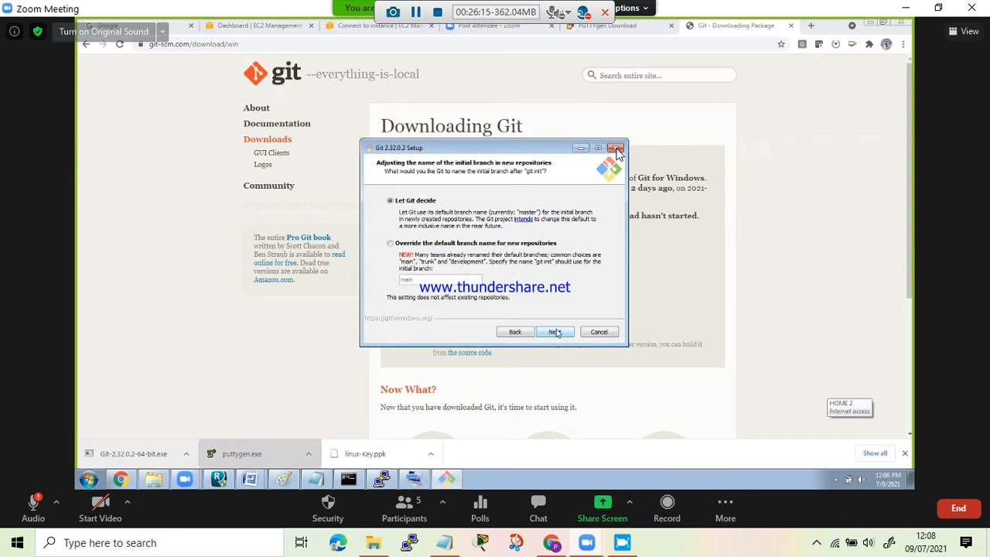
left_click(556, 332)
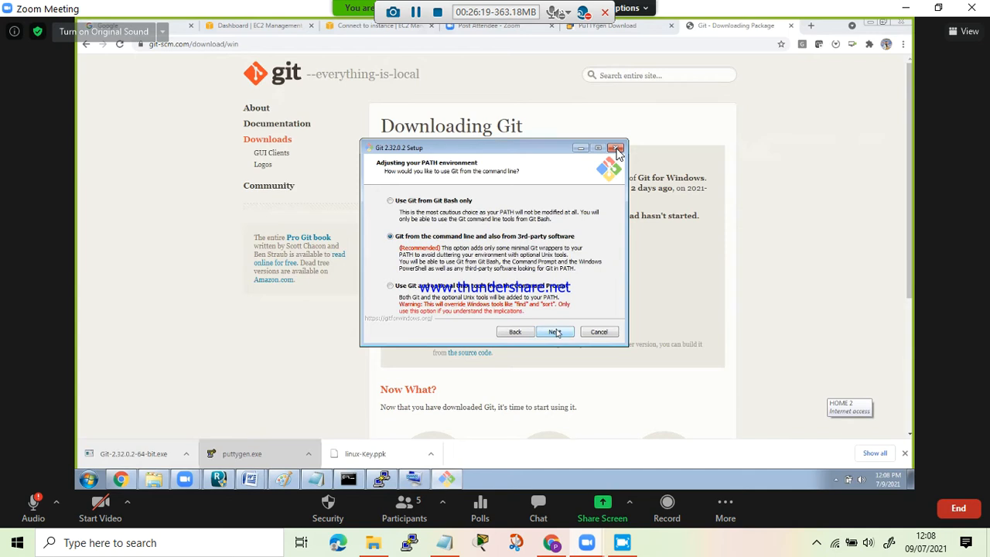
left_click(556, 332)
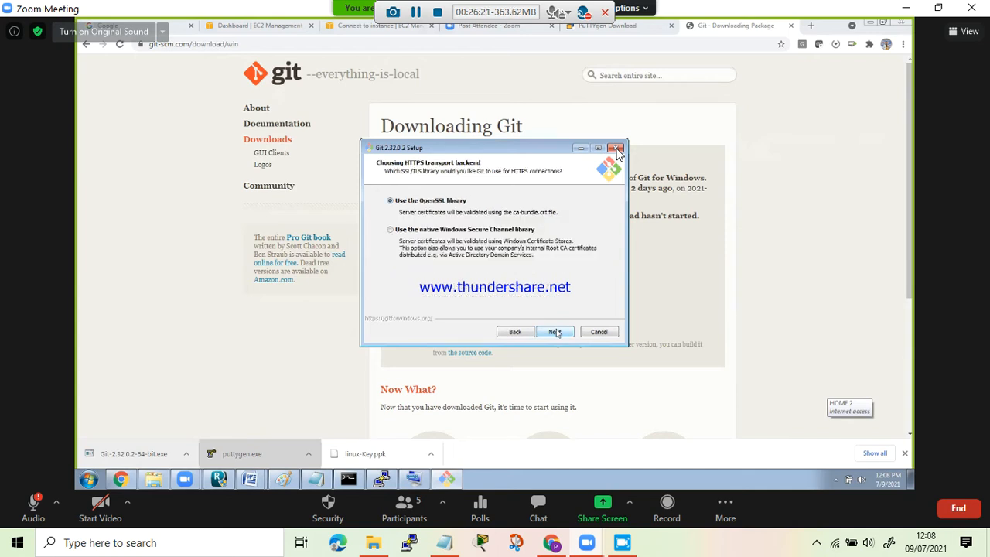
left_click(556, 332)
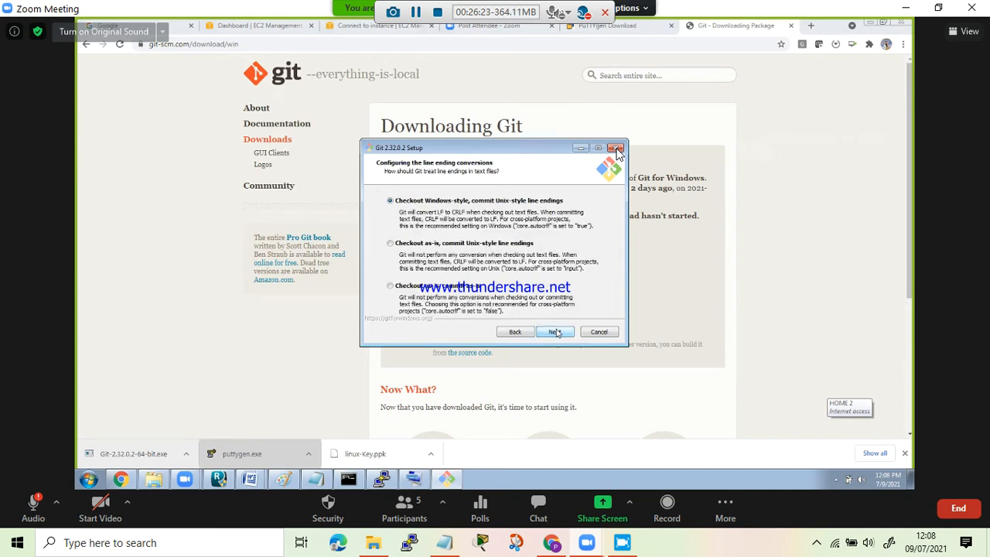
left_click(556, 331)
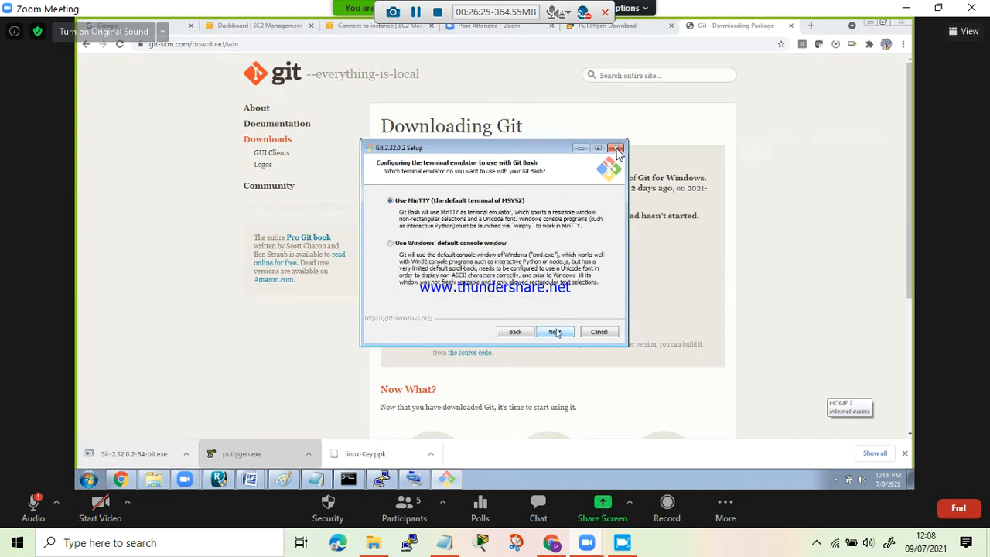
left_click(556, 332)
left_click(556, 332)
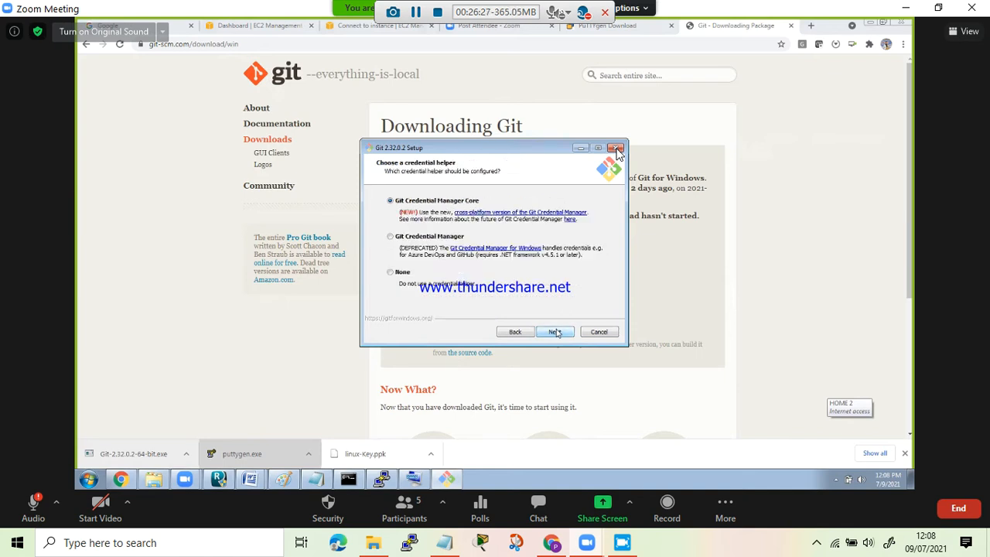
left_click(556, 332)
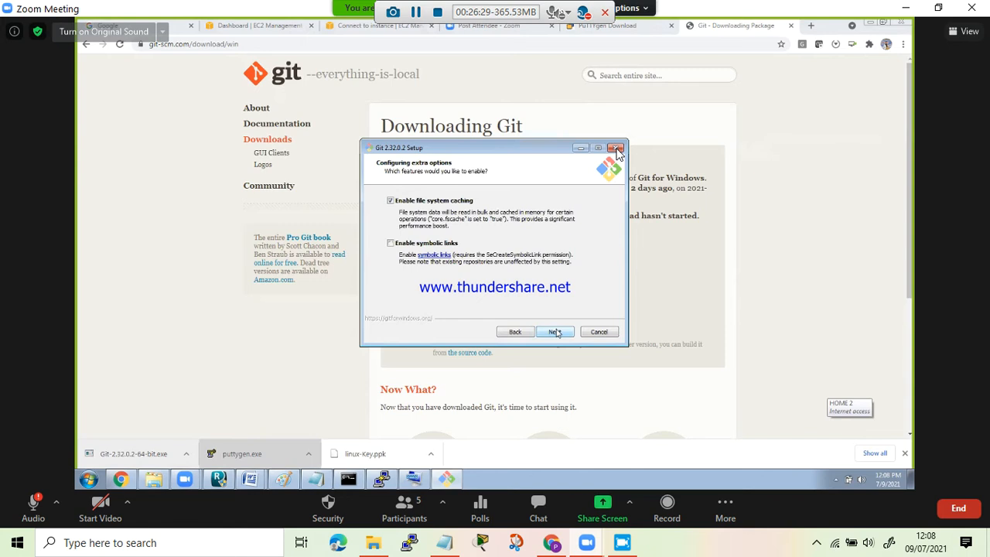
left_click(556, 332)
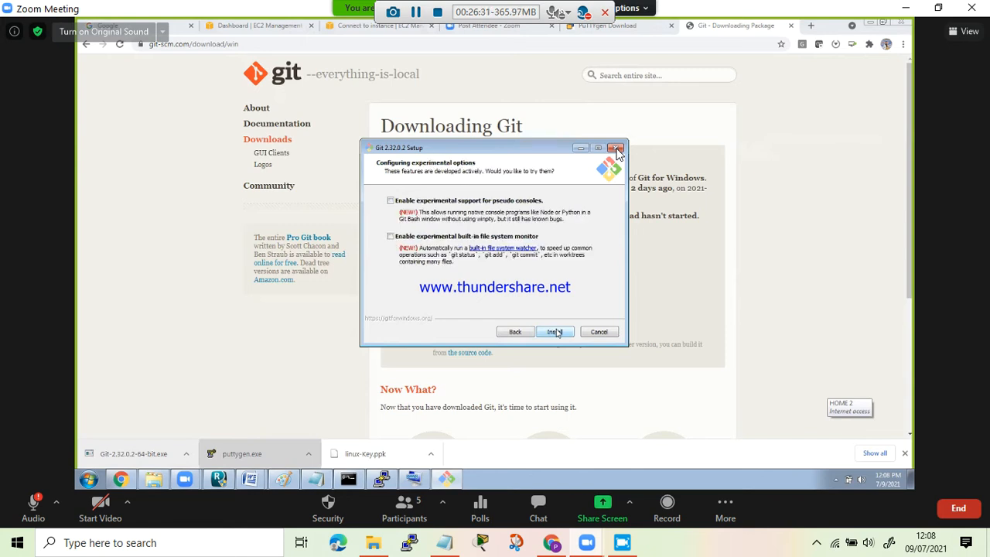
left_click(556, 332)
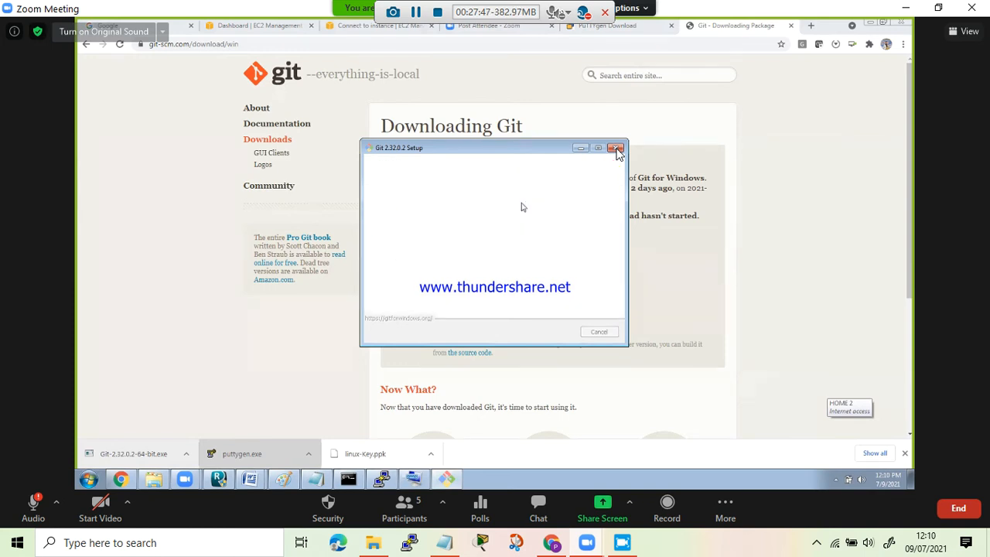
- Finish the Git setup with Launch Git Bash enabled, clear the release notes out of the way, and widen the Git Bash window
left_click(461, 229)
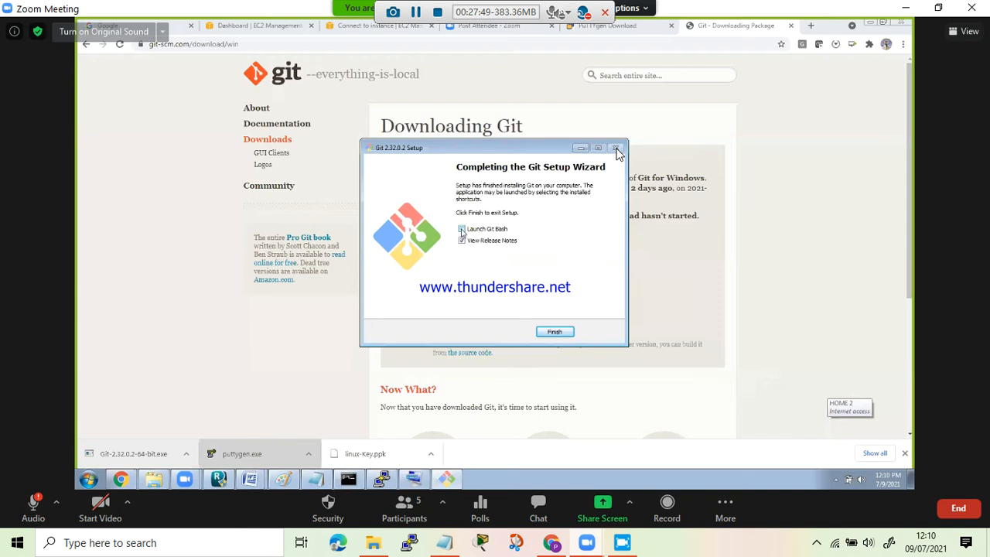
left_click(549, 333)
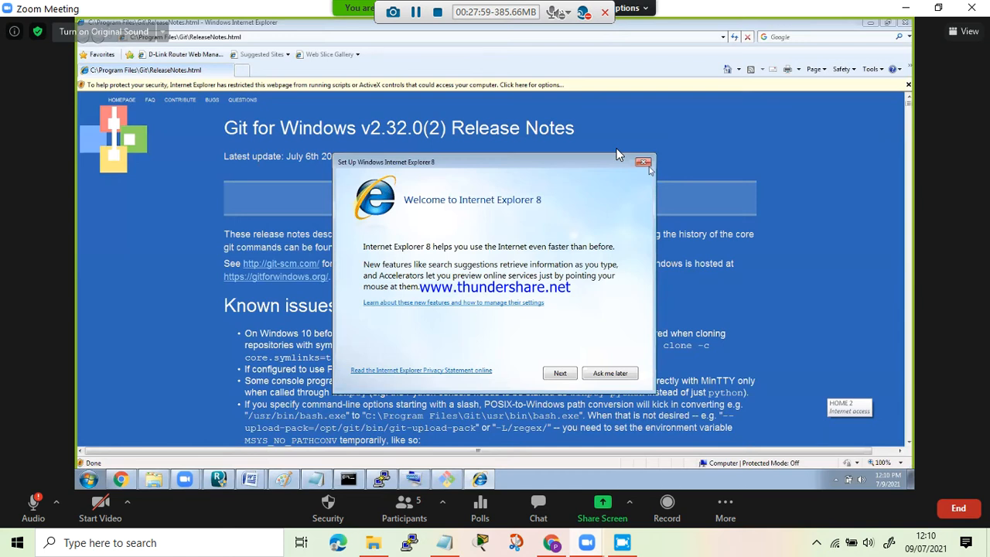
left_click(643, 162)
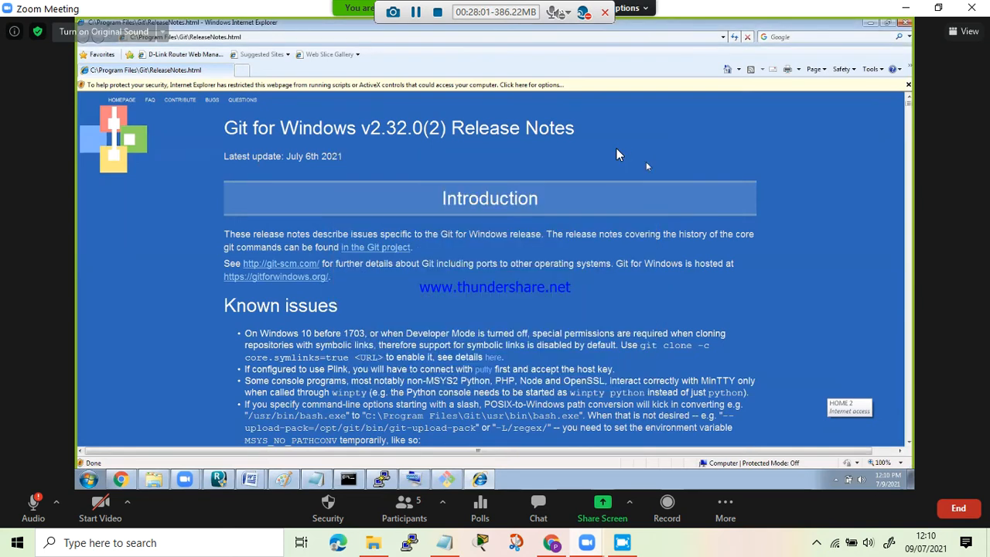
left_click(871, 24)
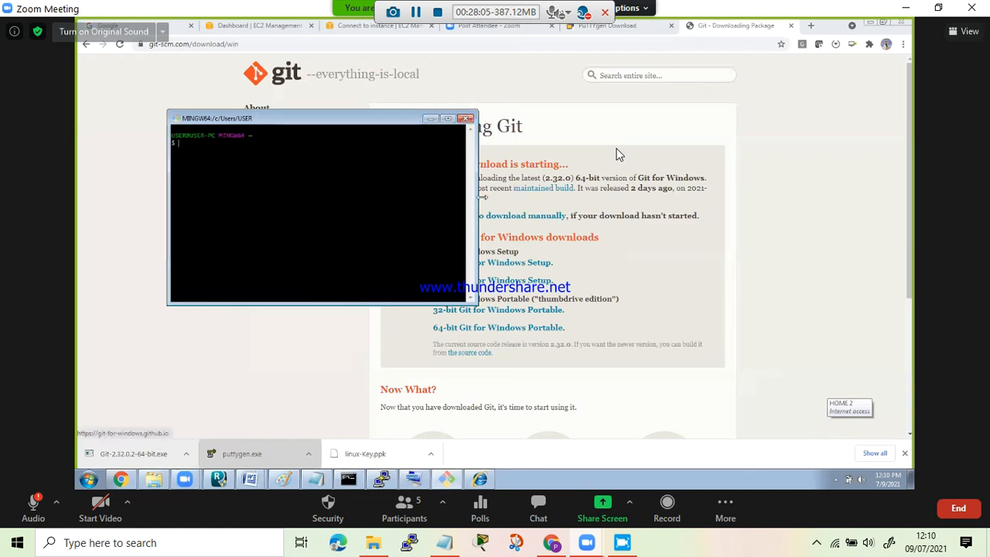
left_click_drag(475, 197, 566, 198)
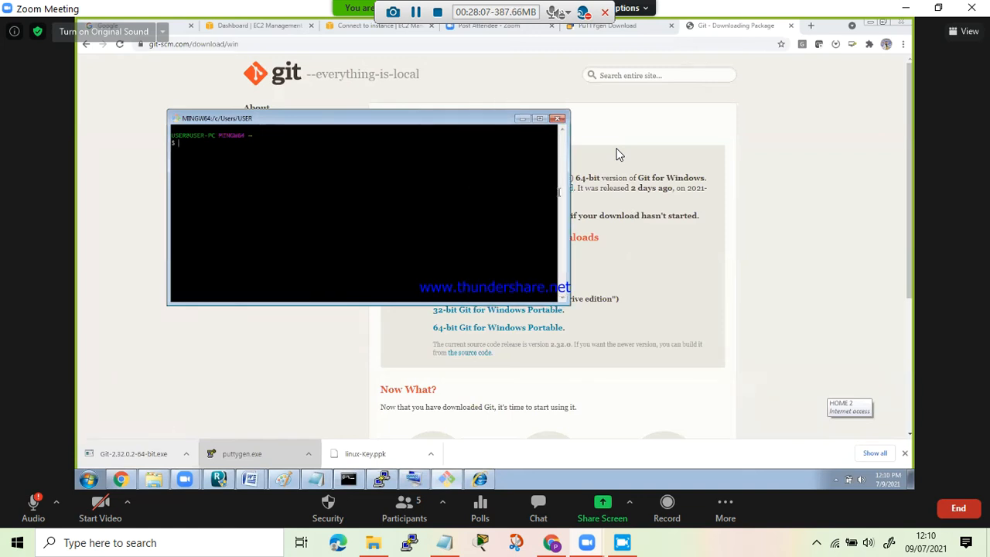
key("Return")
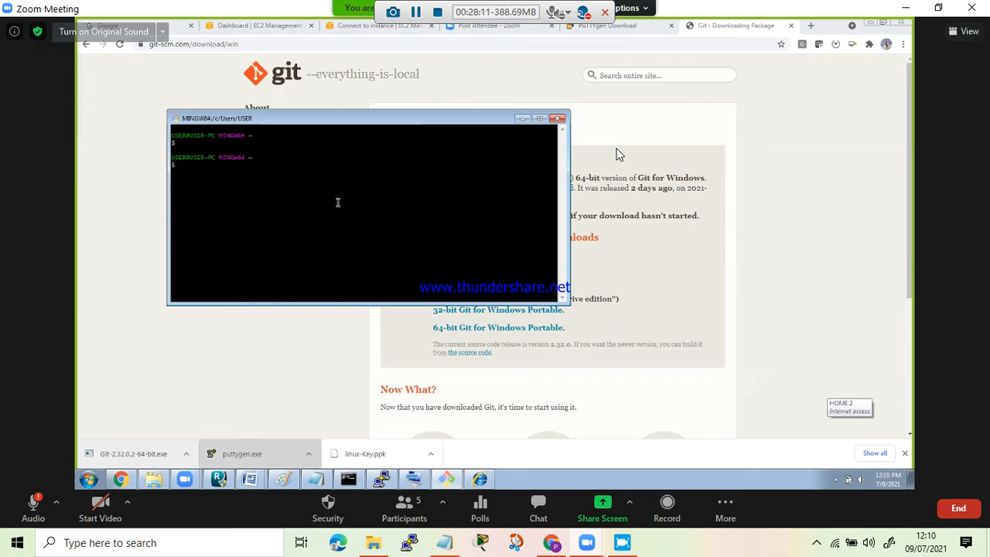
- Select linux-Key.ppk and linux-private-key.ppk in Downloads, and go to the C:\Users\USER folder
left_click(154, 479)
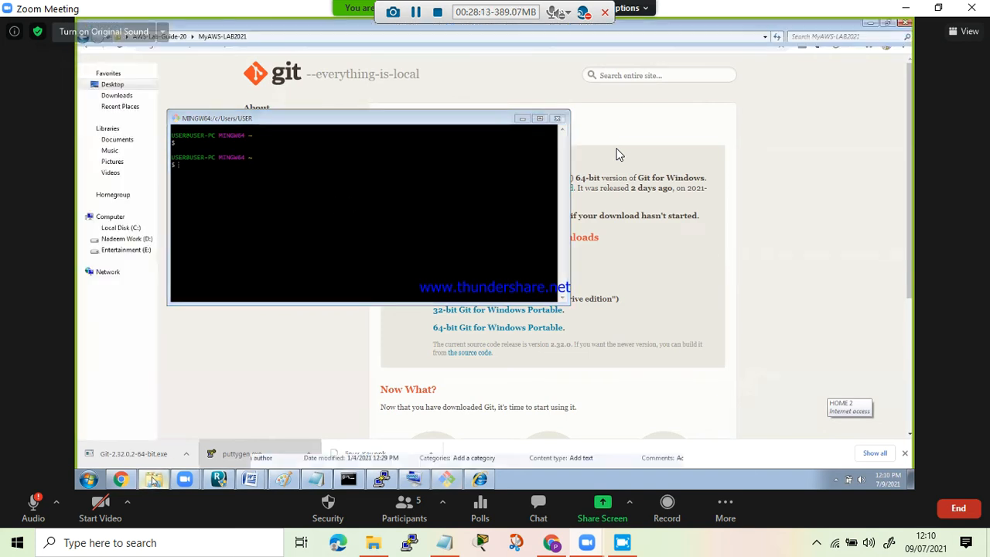
left_click(113, 96)
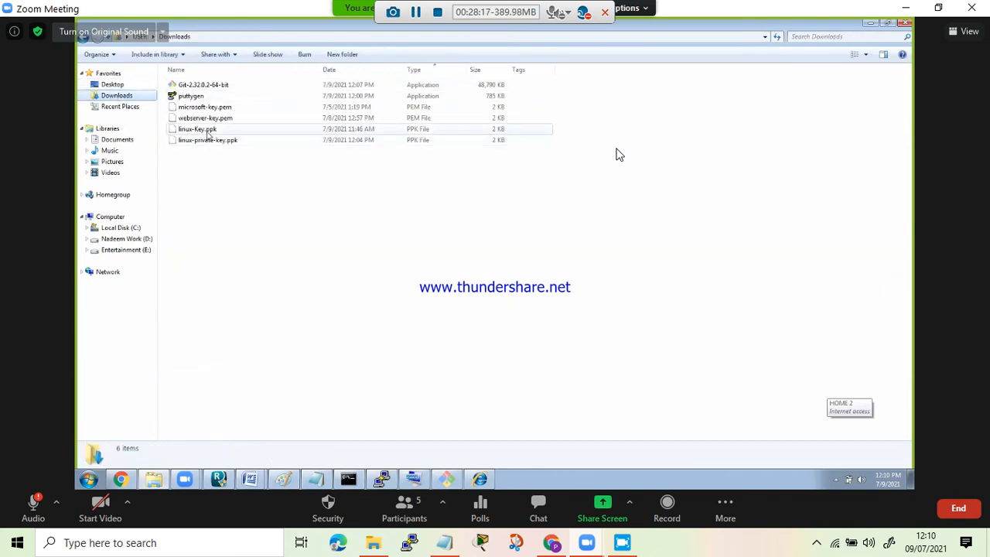
left_click(203, 130)
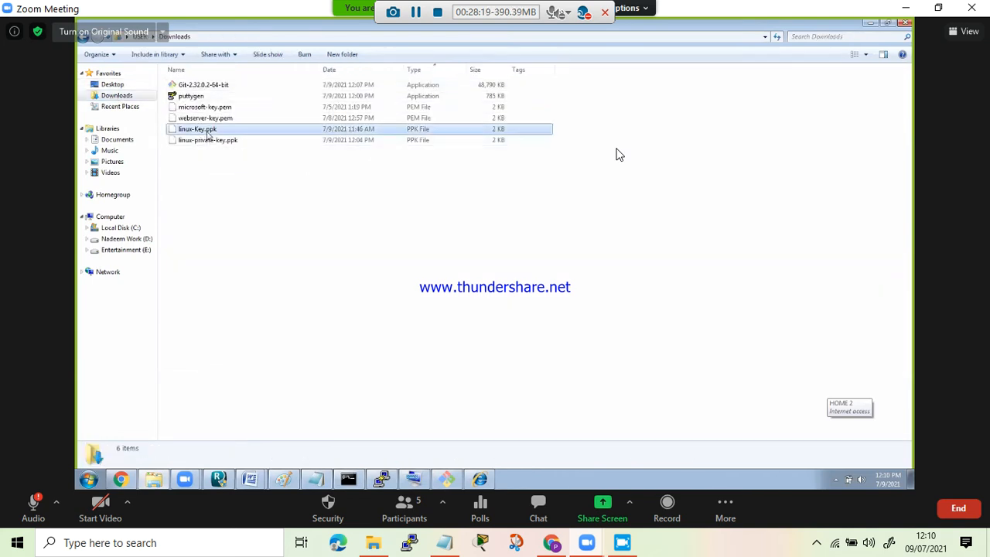
left_click(205, 140, "ctrl")
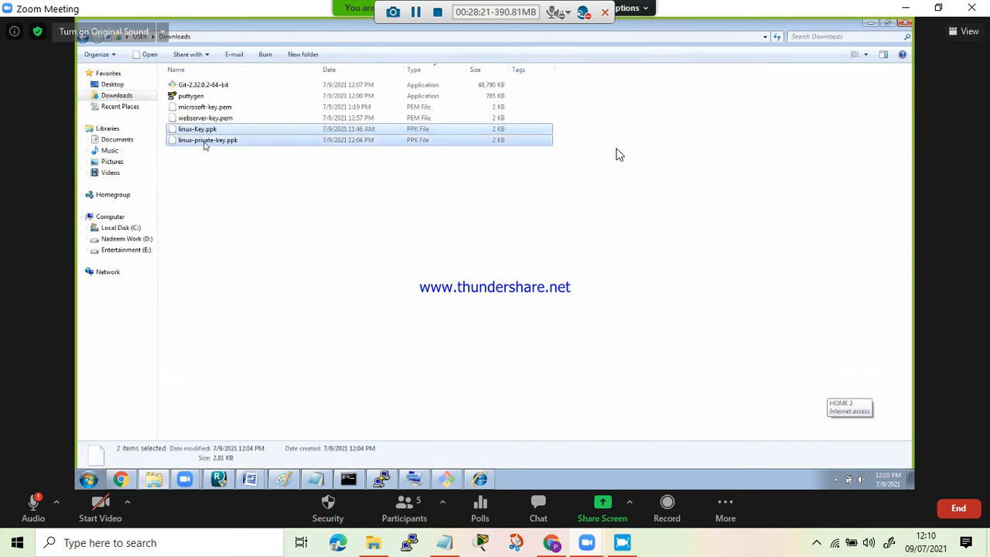
left_click(116, 228)
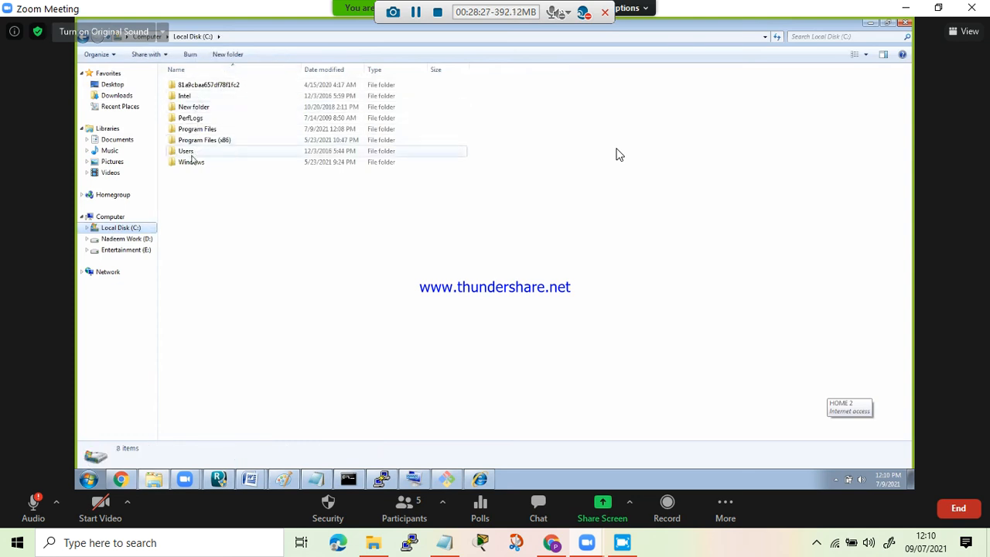
double_click(186, 151)
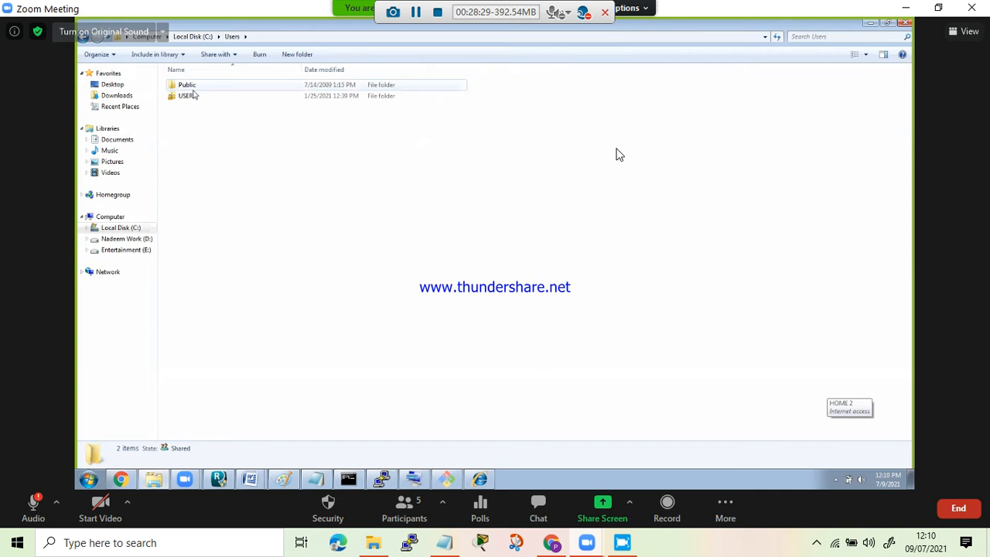
double_click(186, 96)
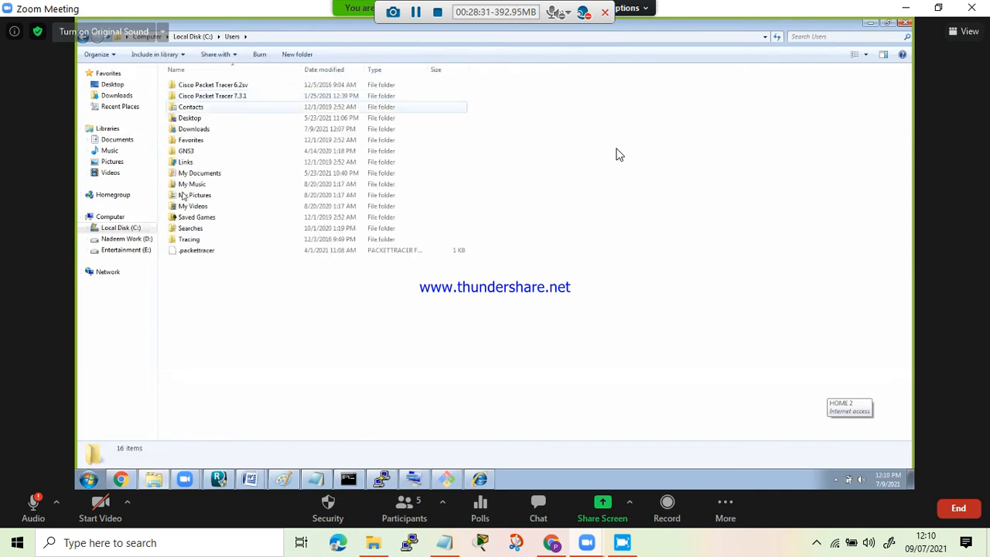
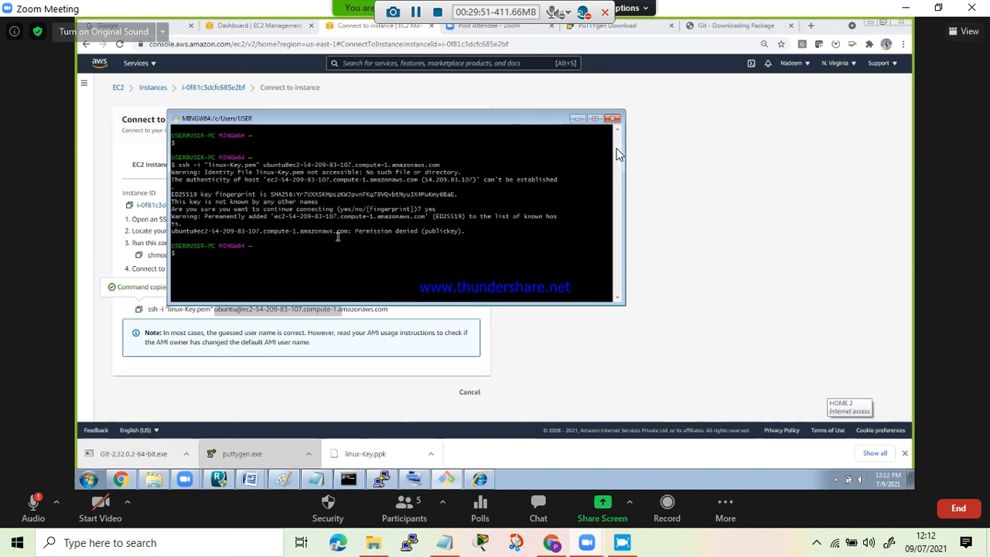
- Review the SSH error in Git Bash, and copy linux-Key.ppk from the C:\Users\USER folder in Windows Explorer
left_click_drag(355, 231, 427, 230)
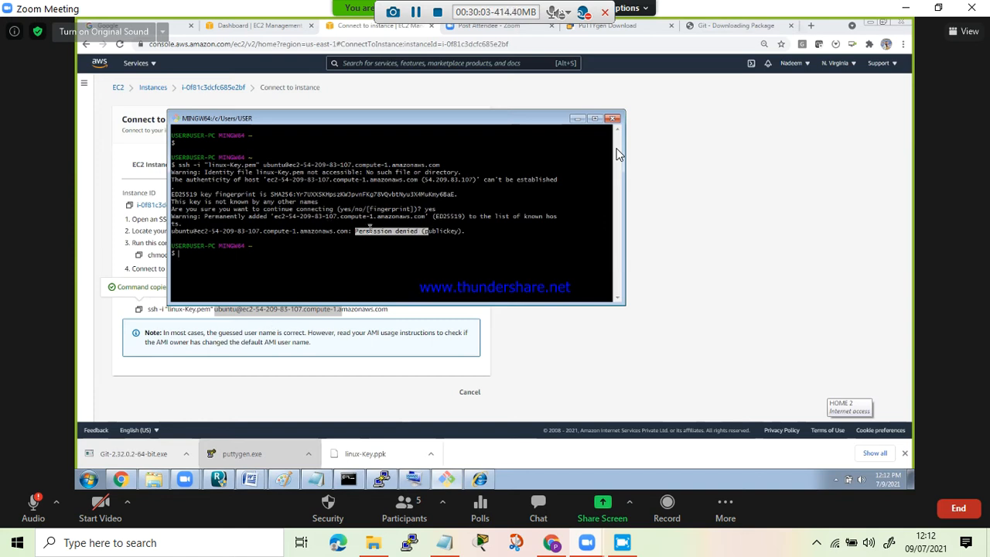
left_click(318, 241)
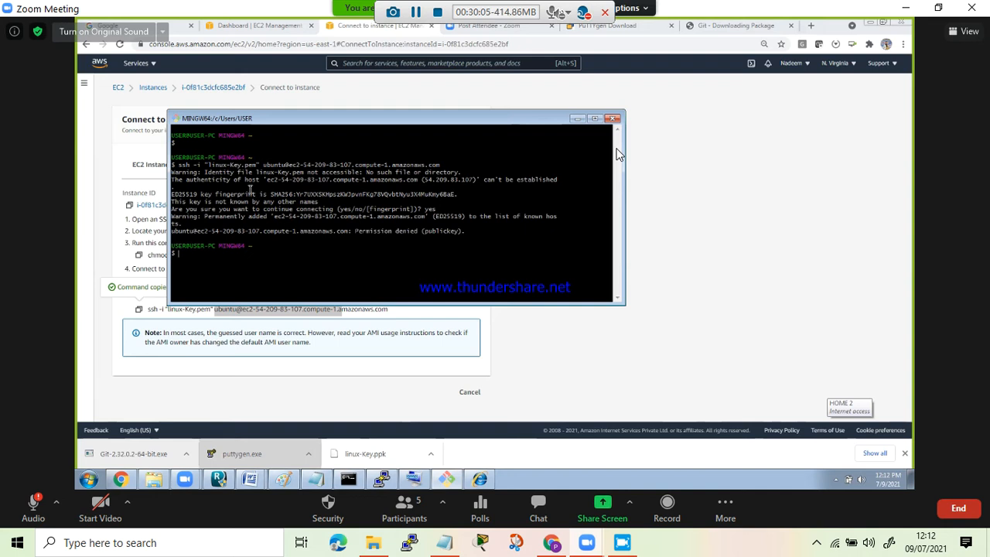
left_click(153, 479)
left_click(155, 481)
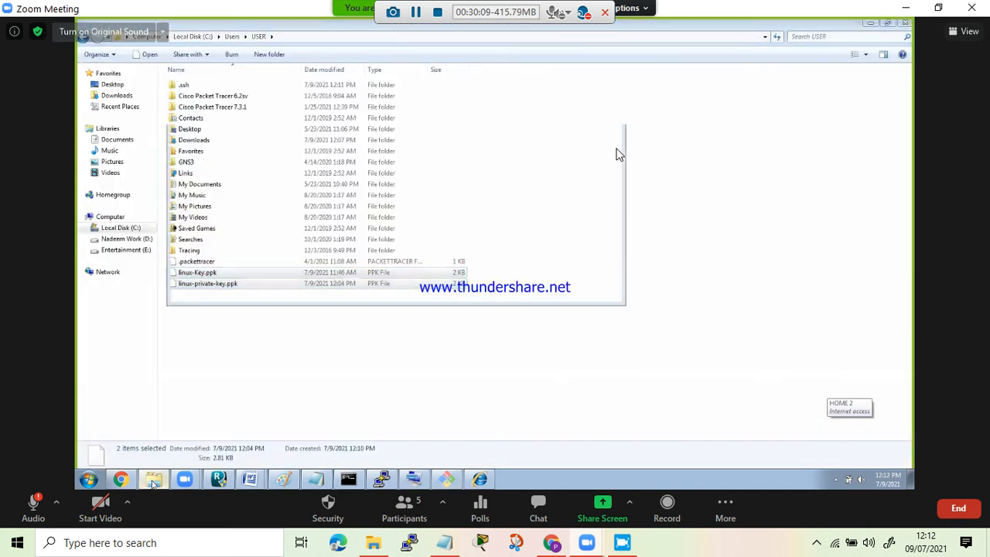
left_click(154, 481)
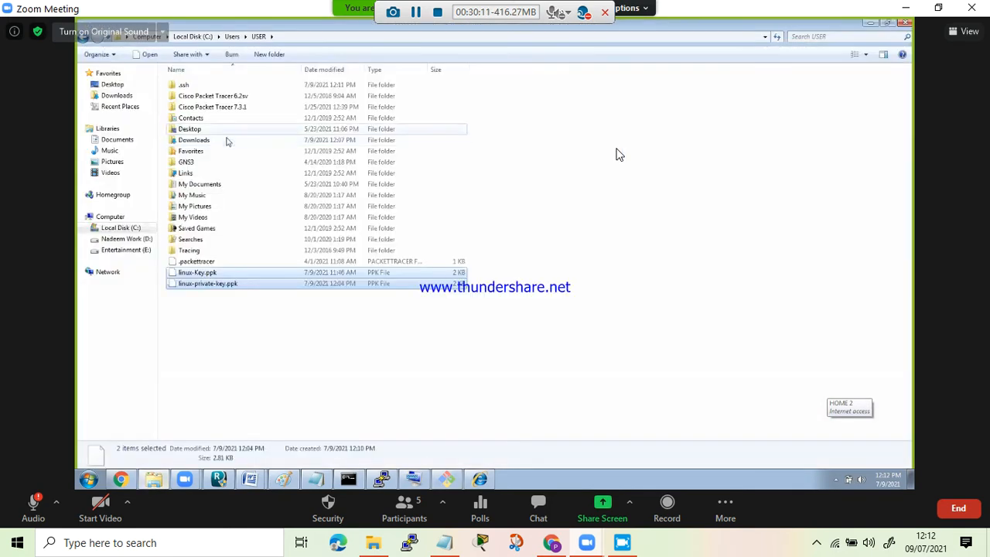
left_click(218, 277)
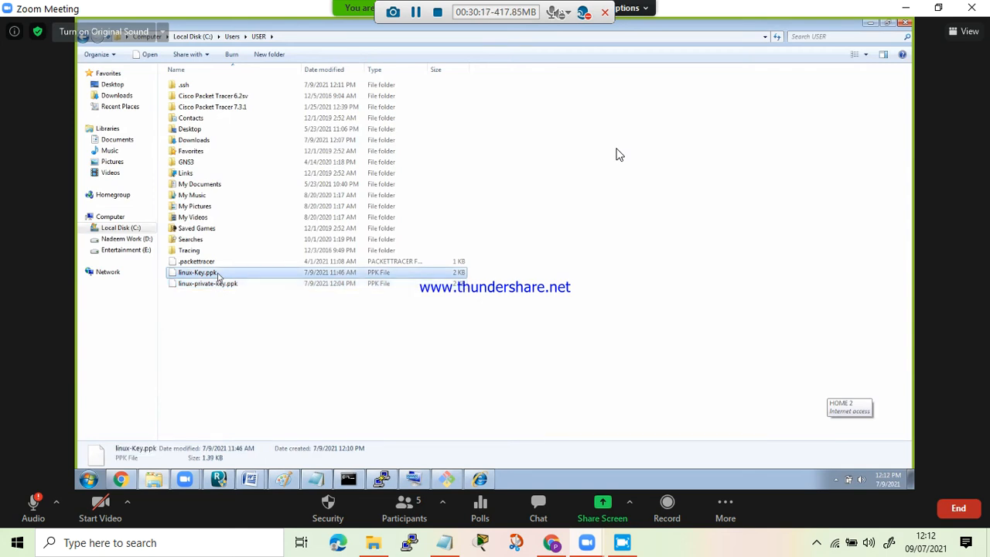
right_click(219, 277)
left_click(242, 363)
- Look in the .ssh folder, and try to paste linux-Key.ppk into C:\Program Files\Git
double_click(187, 87)
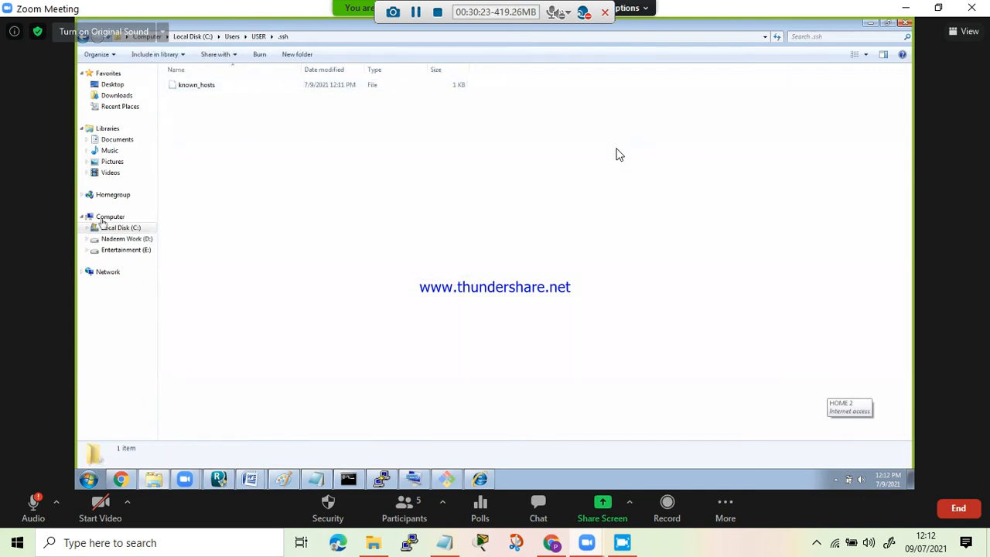
left_click(87, 39)
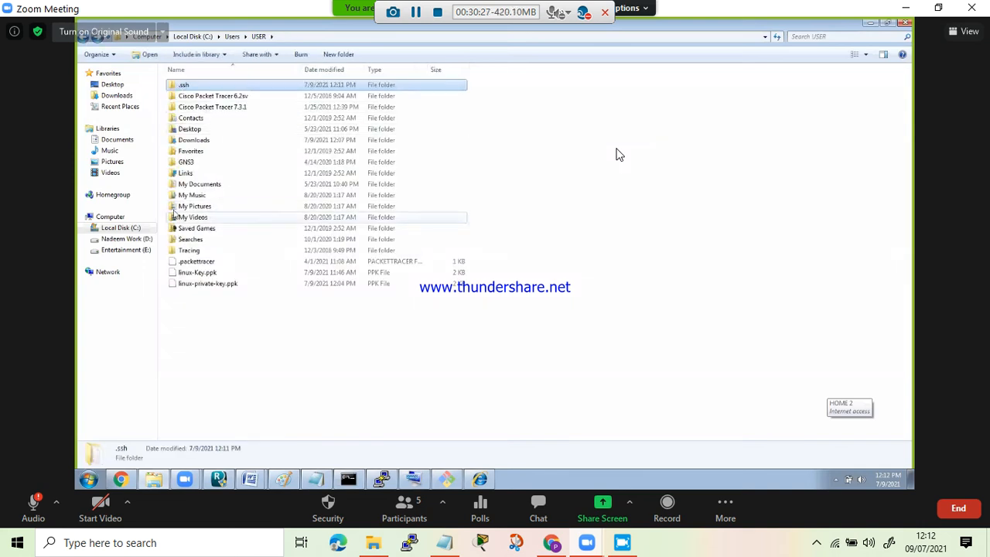
left_click(118, 228)
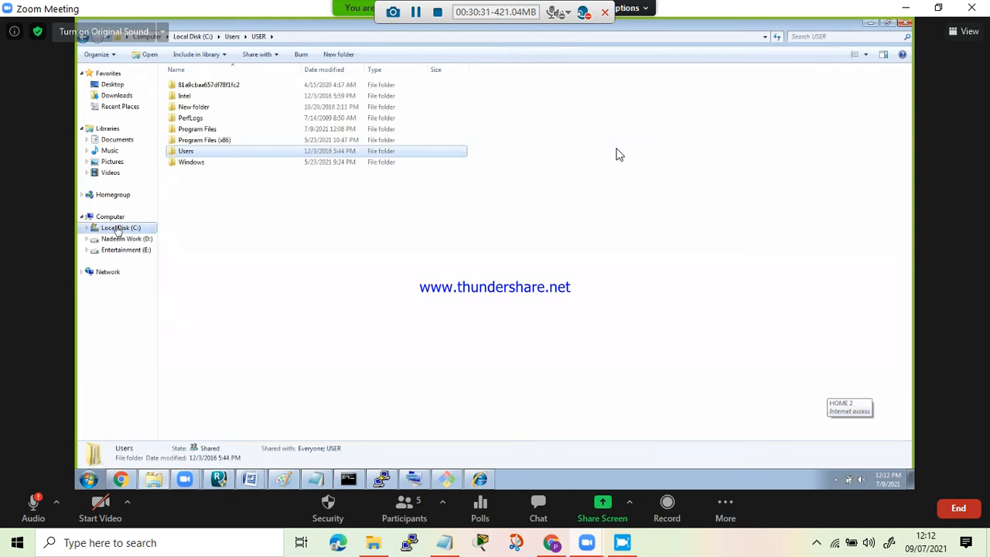
double_click(204, 130)
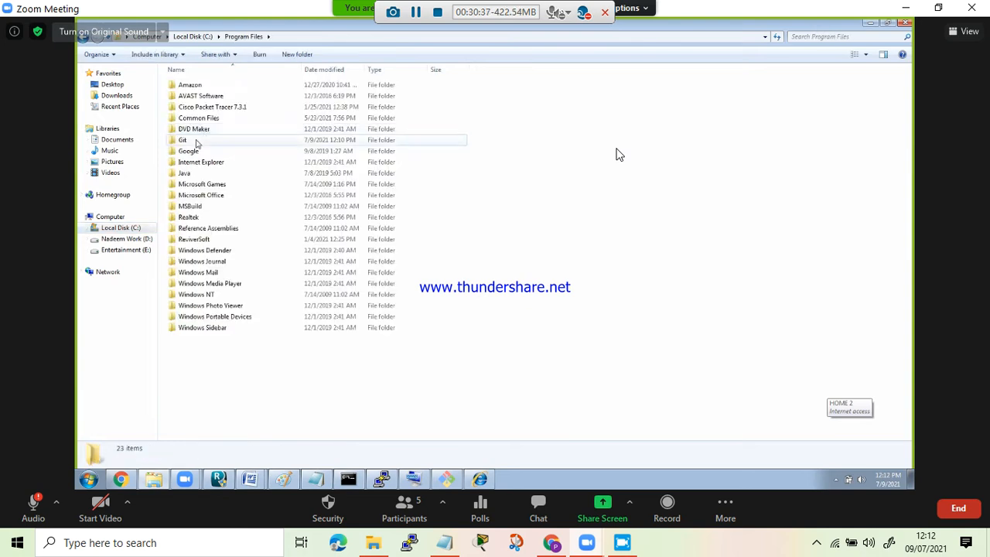
double_click(193, 140)
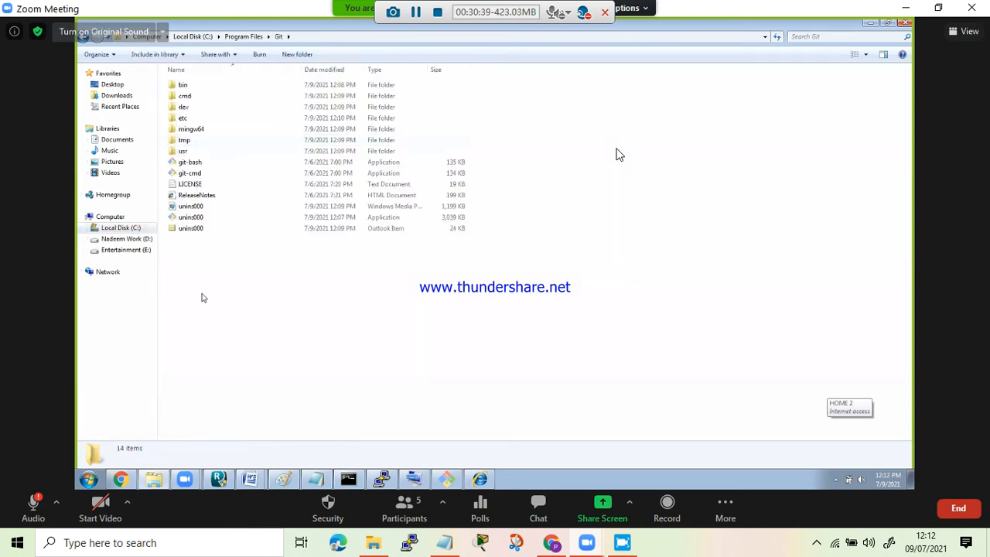
key("ctrl+v")
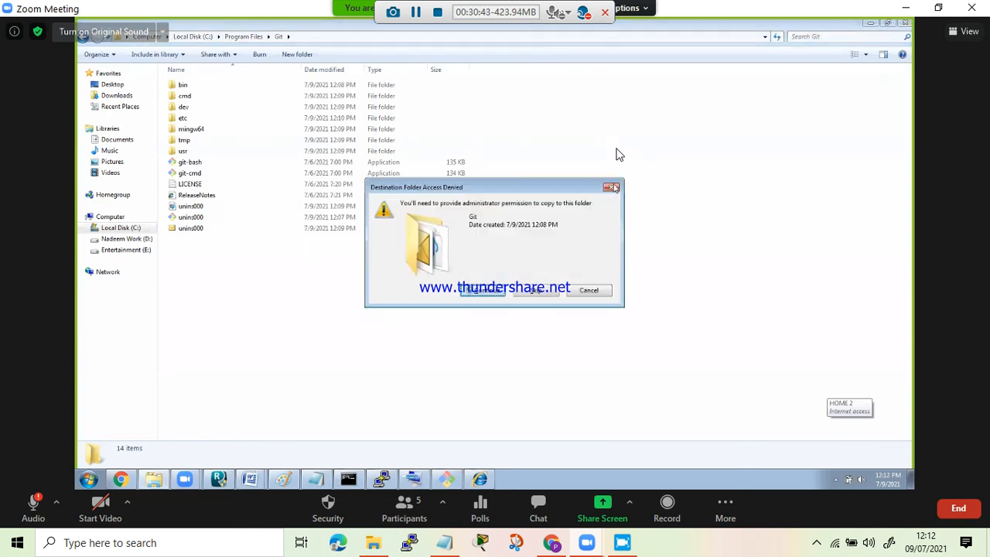
left_click(612, 188)
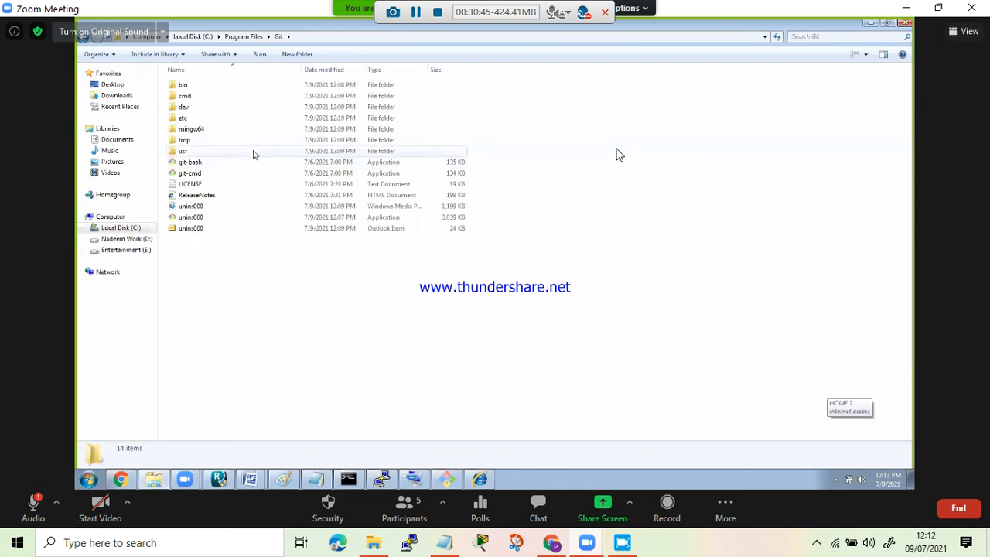
- Try to paste linux-Key.ppk into C:\Program Files and into the root of the C: drive
left_click(243, 36)
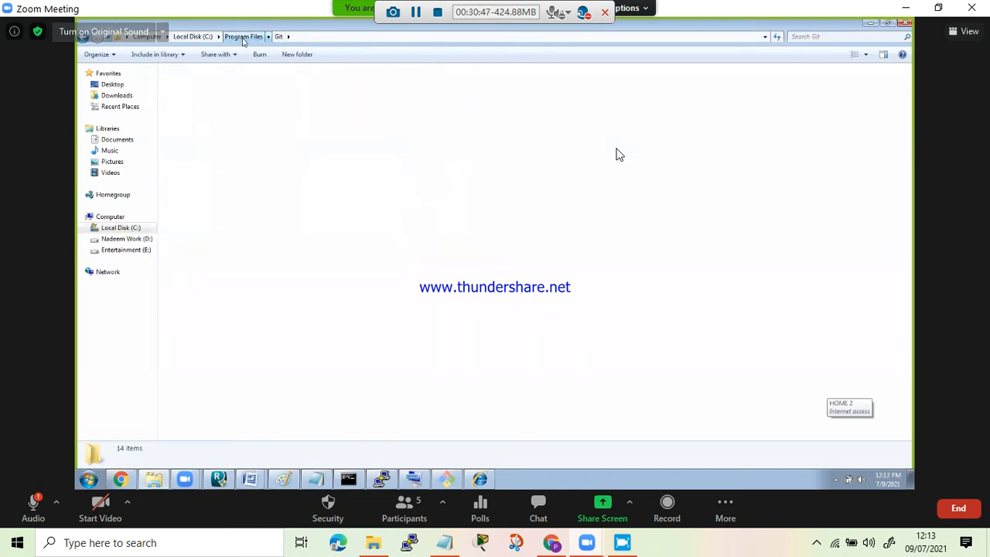
left_click(235, 374)
key("ctrl+v")
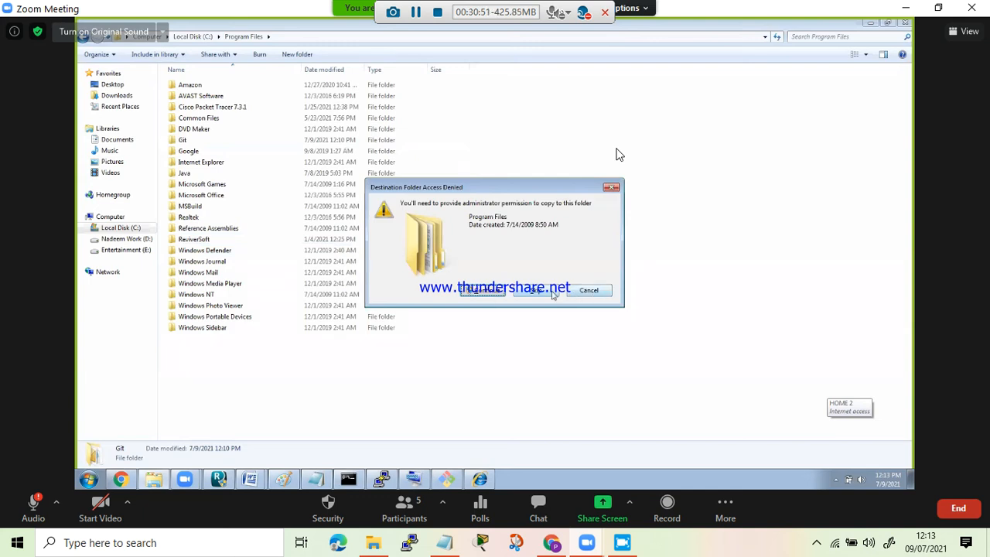
left_click(587, 293)
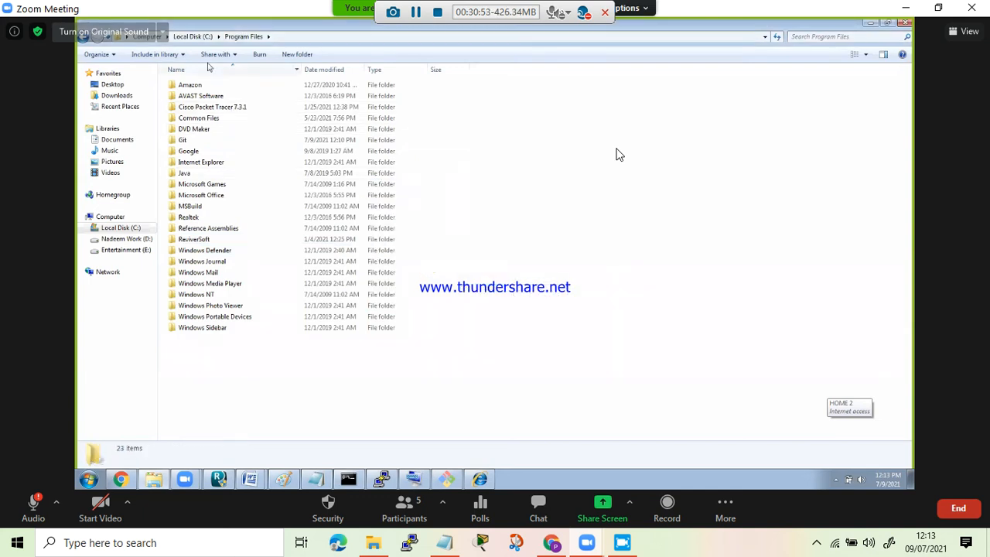
left_click(193, 37)
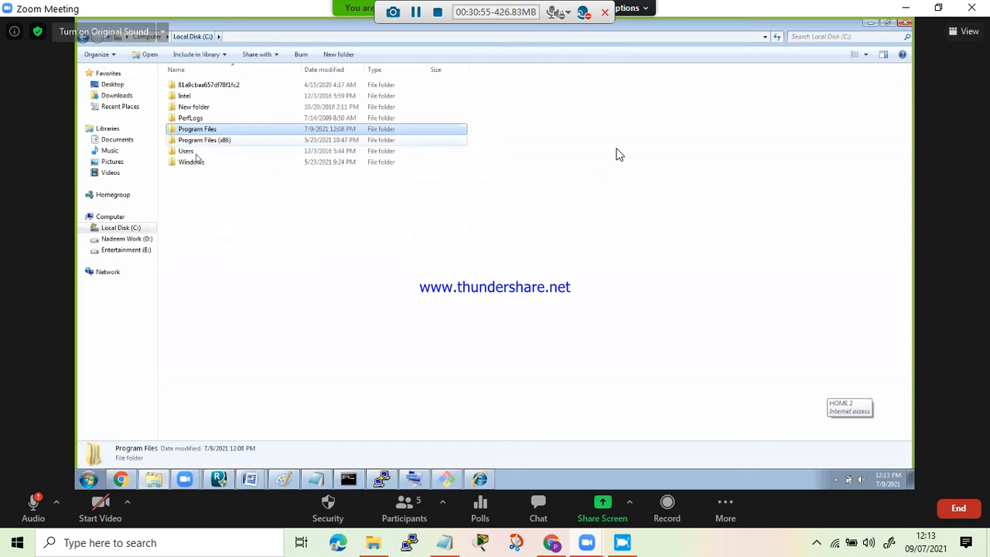
left_click(199, 200)
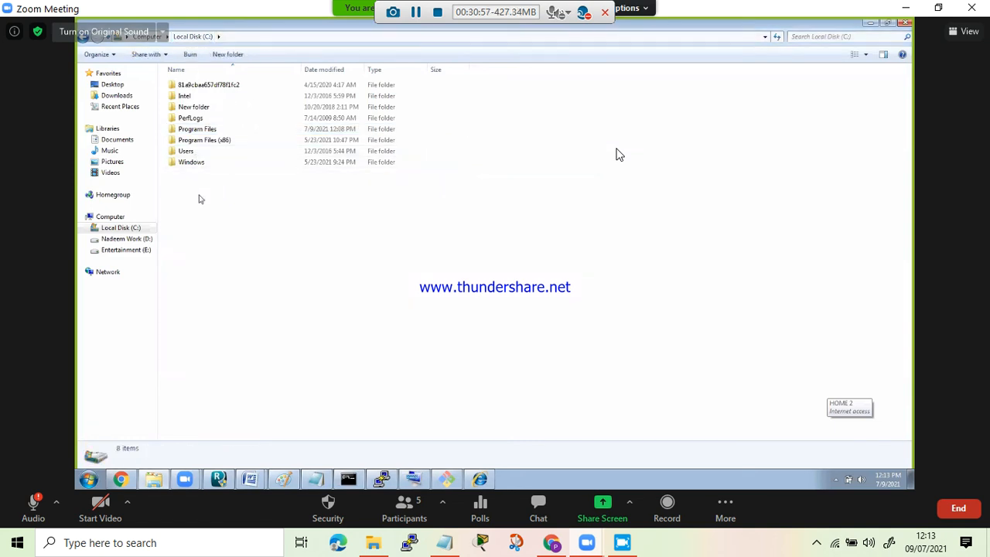
key("ctrl+v")
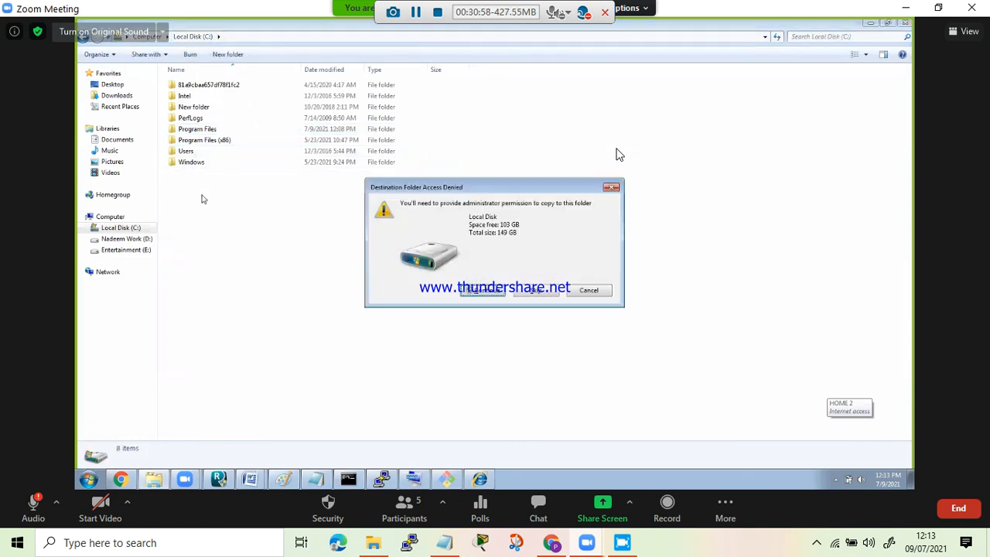
left_click(533, 292)
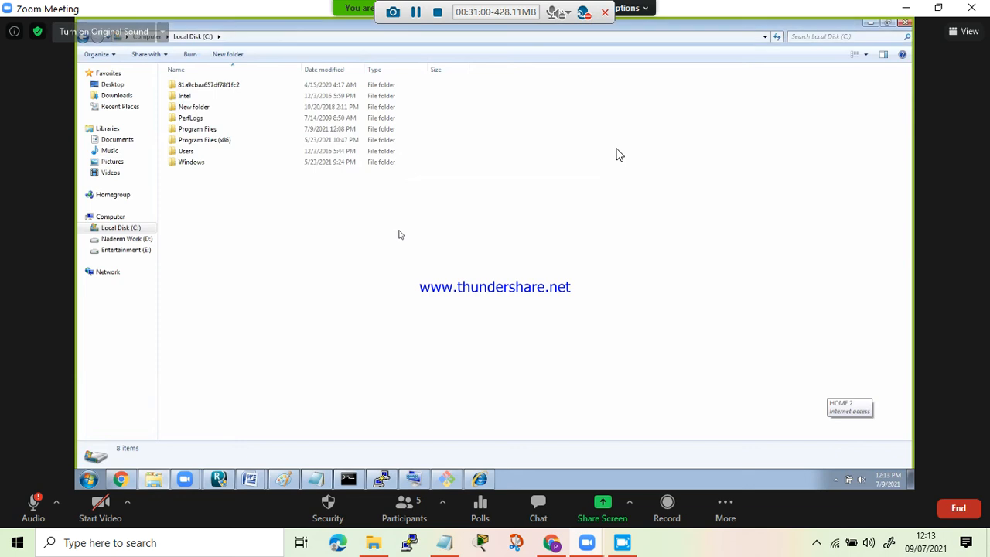
- Paste linux-Key.ppk into the C:\Users\Public folder
double_click(186, 151)
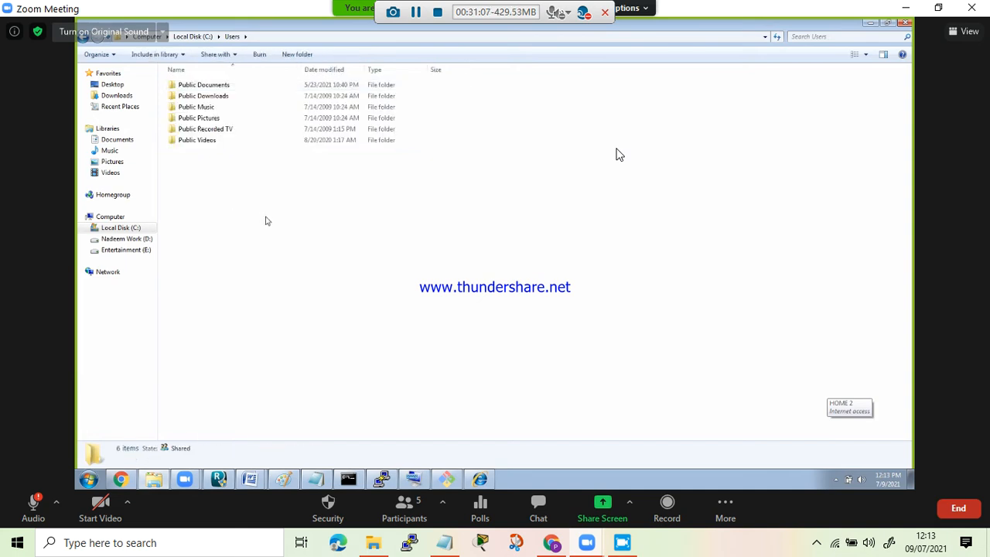
key("ctrl+v")
left_click(375, 305)
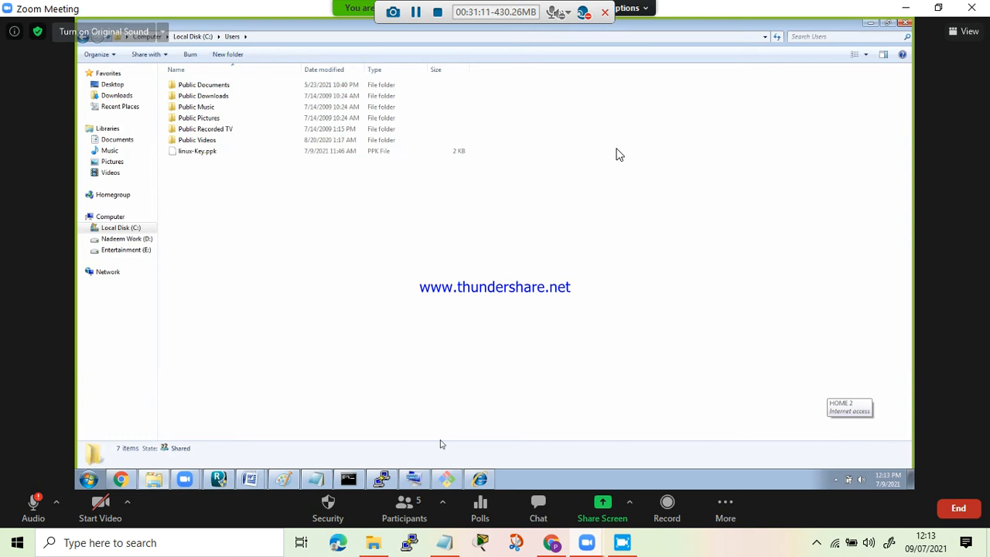
key("alt+Tab")
key("Return")
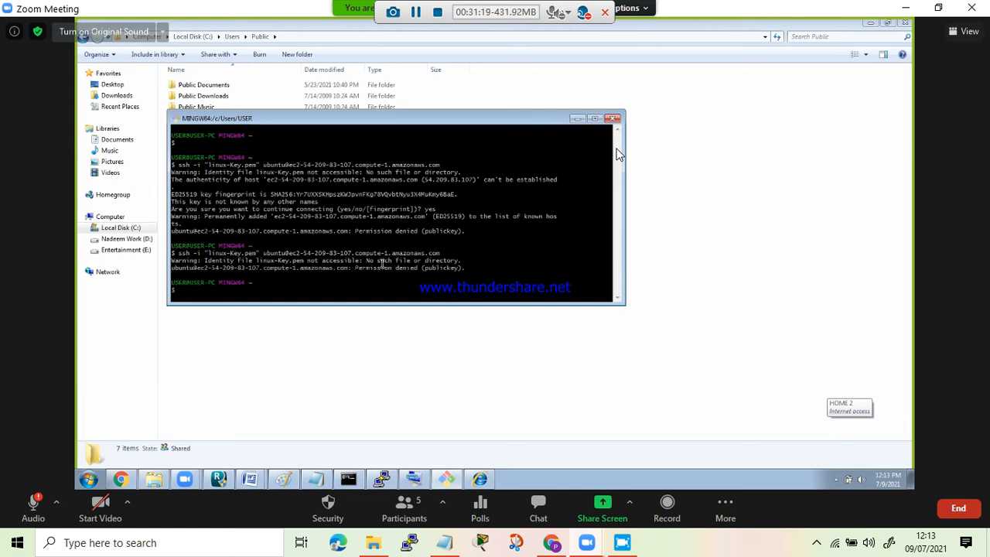
left_click_drag(377, 261, 436, 261)
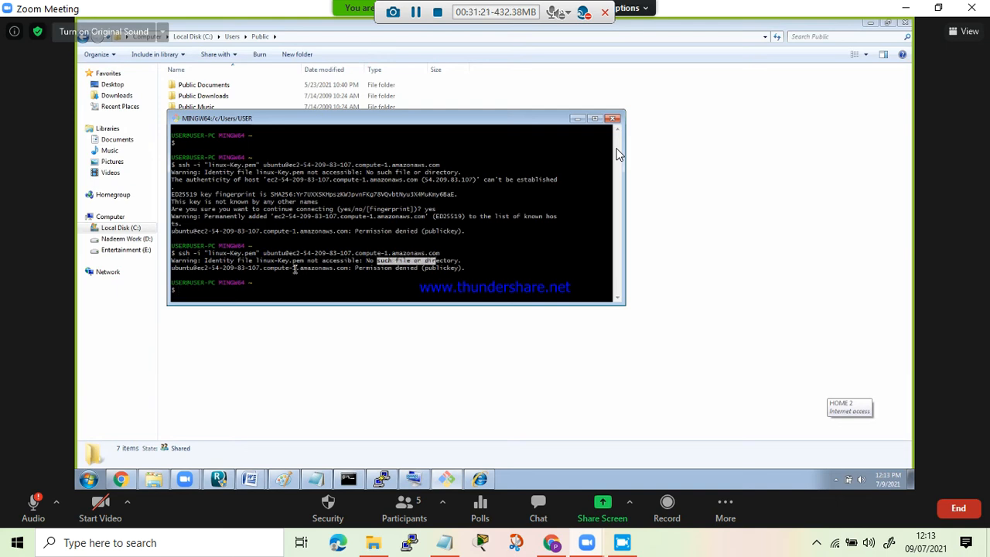
left_click_drag(293, 268, 425, 266)
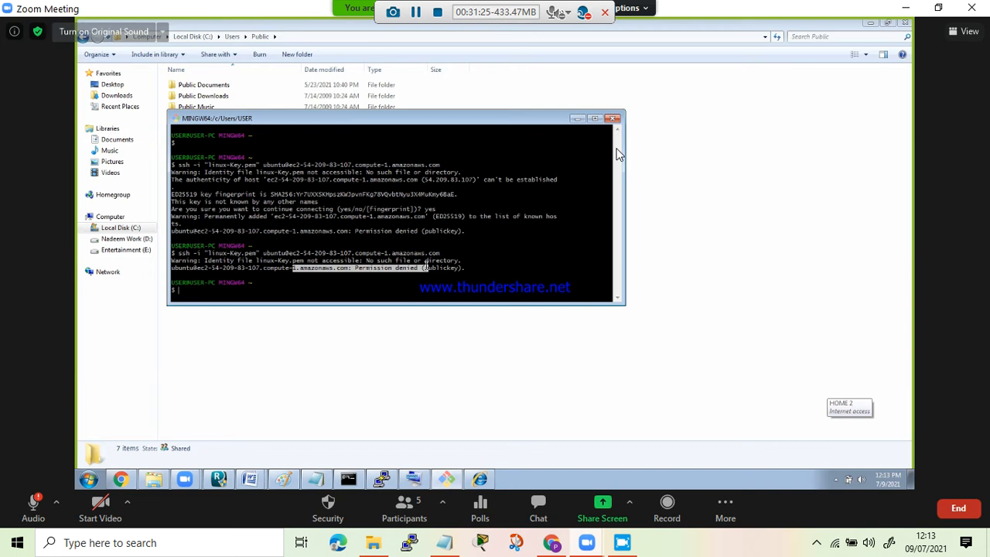
left_click_drag(297, 261, 460, 268)
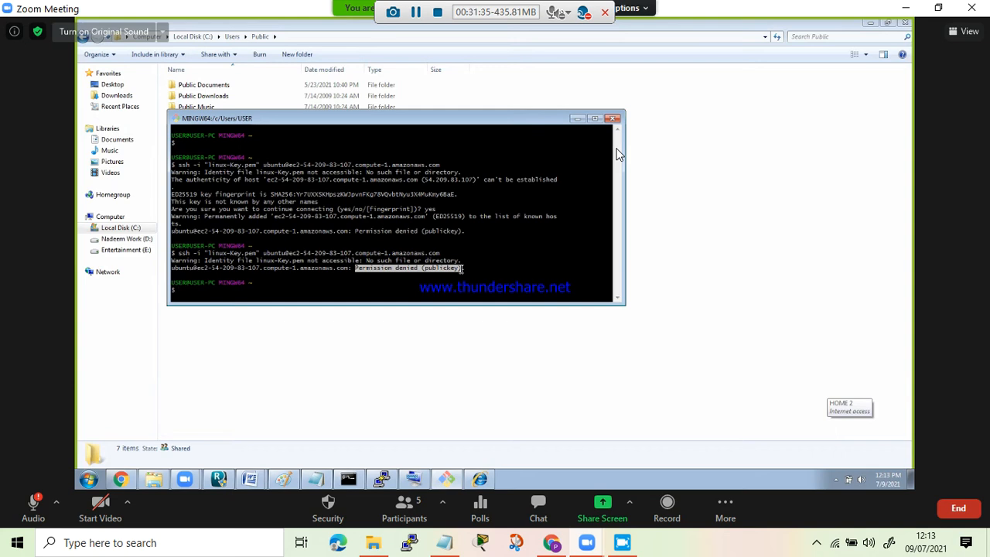
- Check Linux-Server-Instance in the EC2 instances list in Chrome, and look at the inactive PuTTY session
left_click(120, 480)
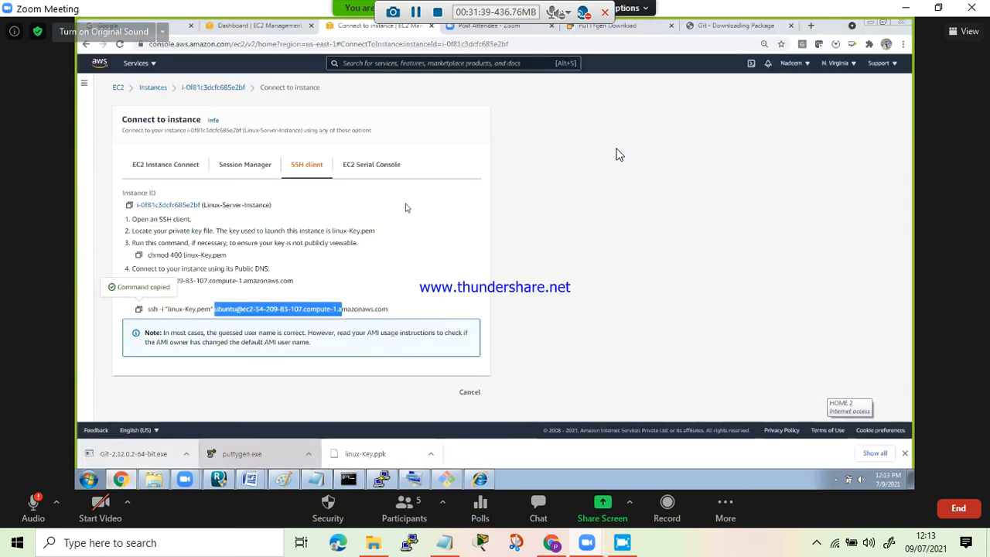
left_click(407, 207)
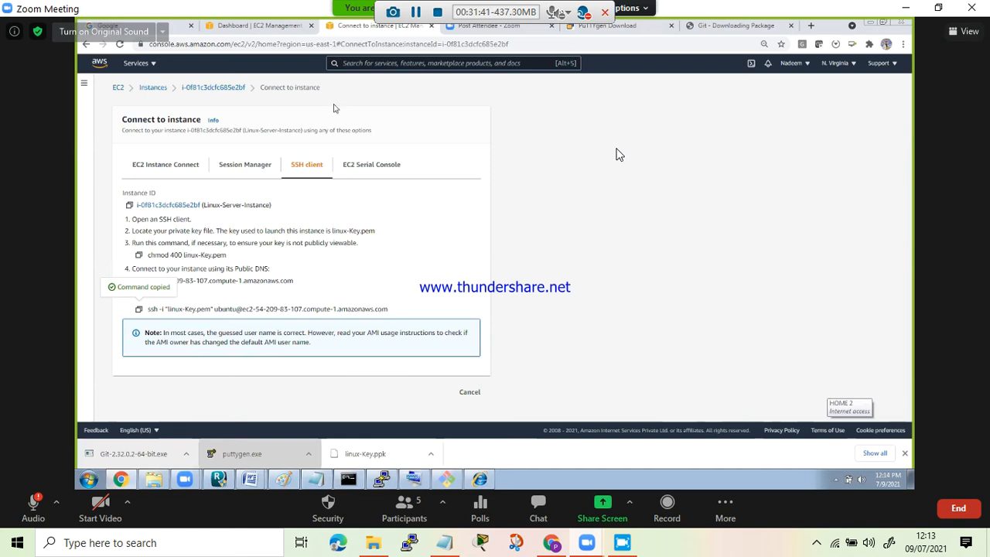
left_click(153, 87)
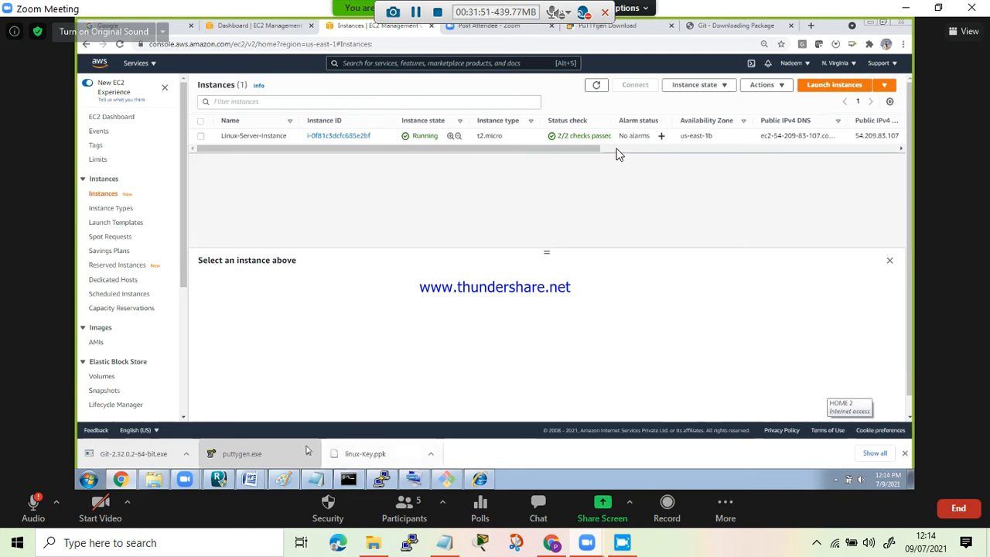
left_click(381, 480)
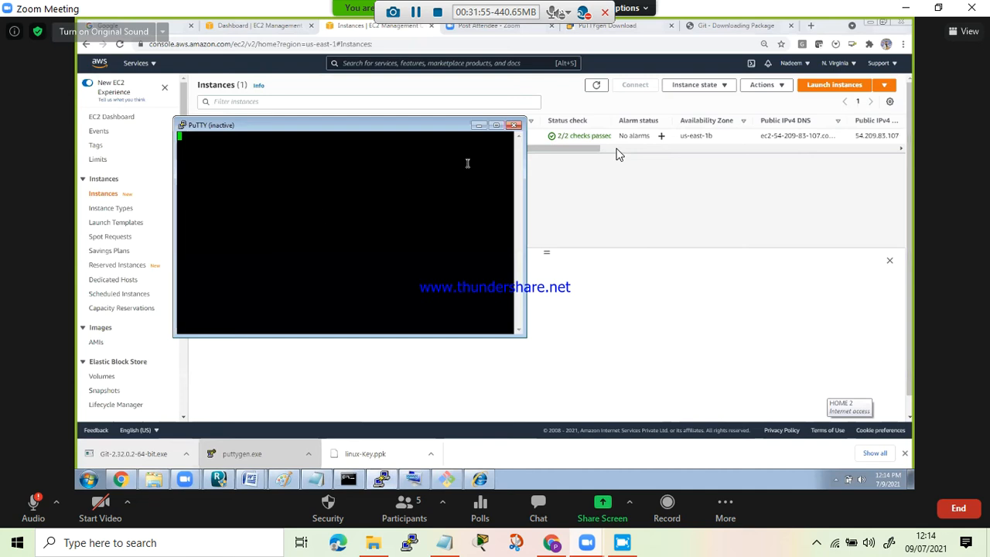
left_click(480, 126)
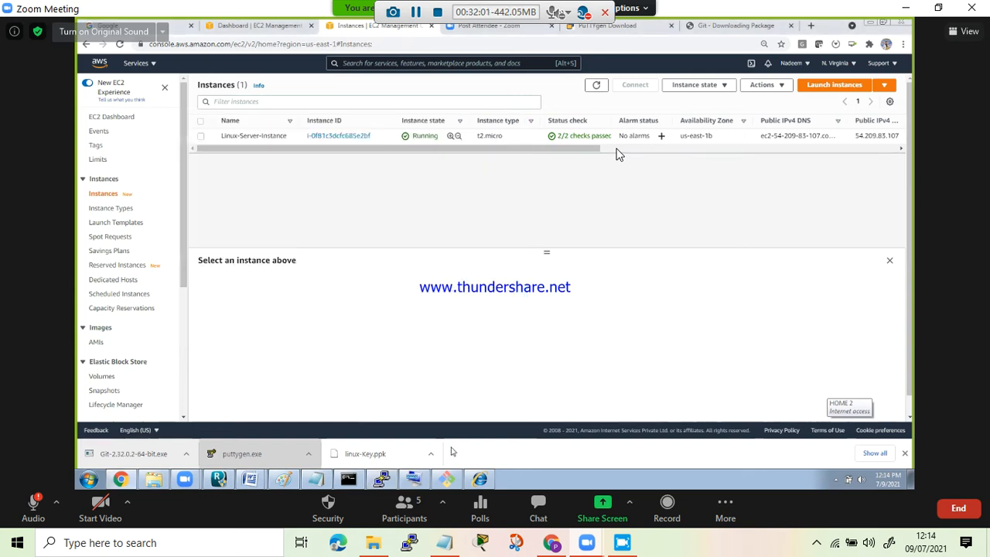
- Examine the SSH error in Git Bash again and the folder levels above C:\Users\Public in Windows Explorer
left_click(446, 479)
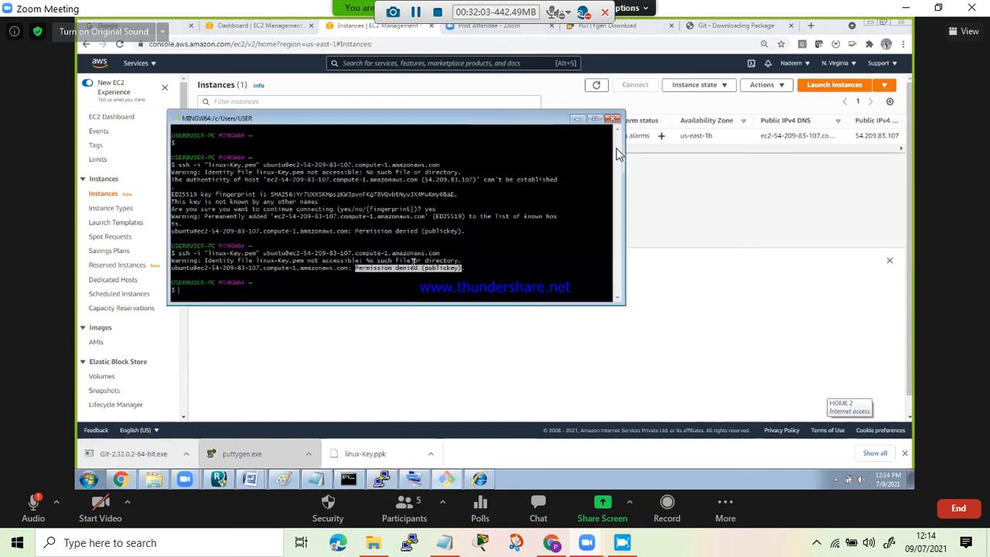
left_click_drag(359, 269, 424, 268)
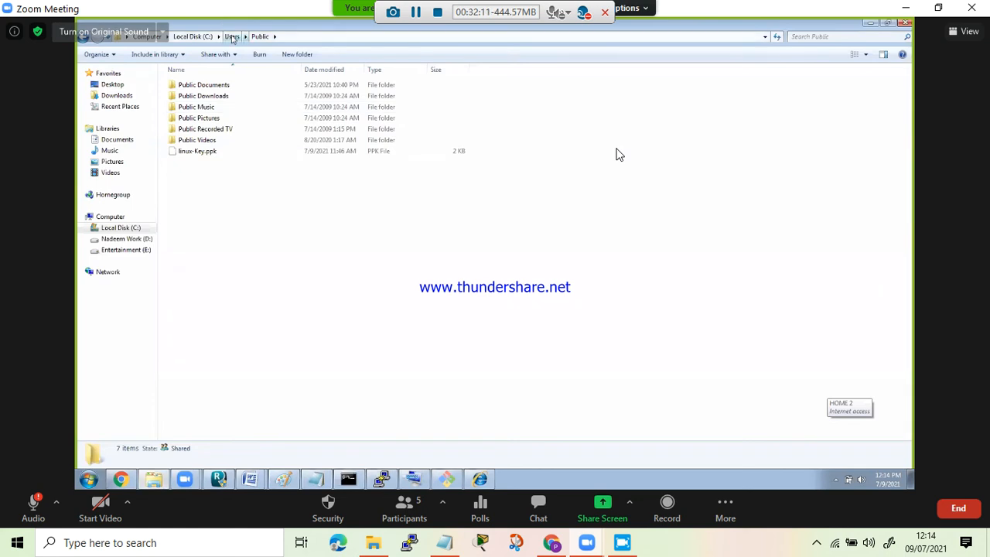
left_click(232, 36)
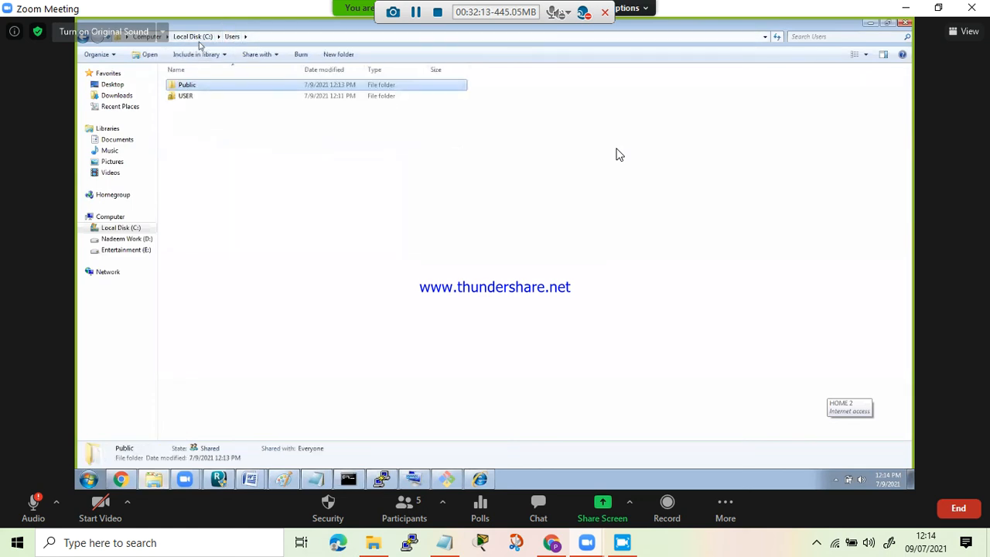
left_click(199, 41)
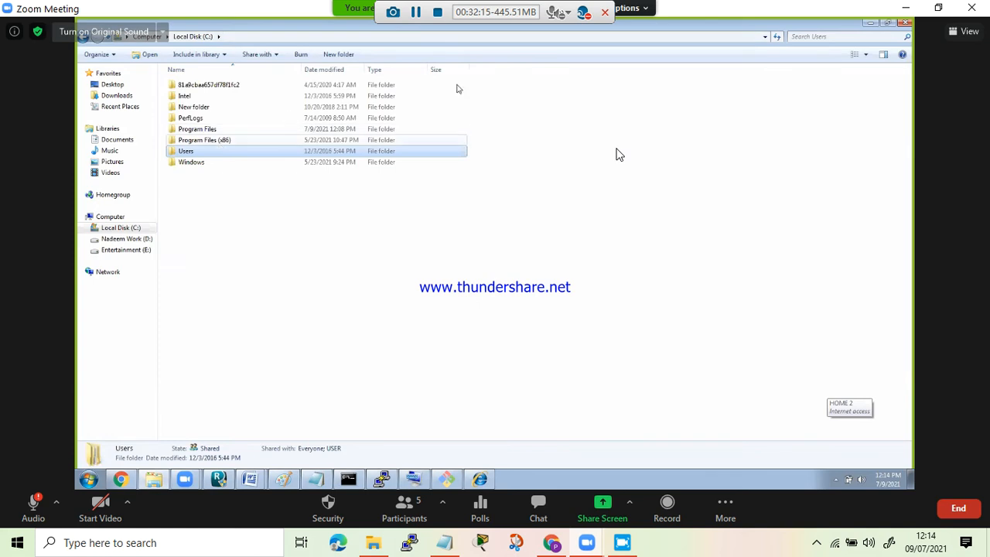
left_click(869, 23)
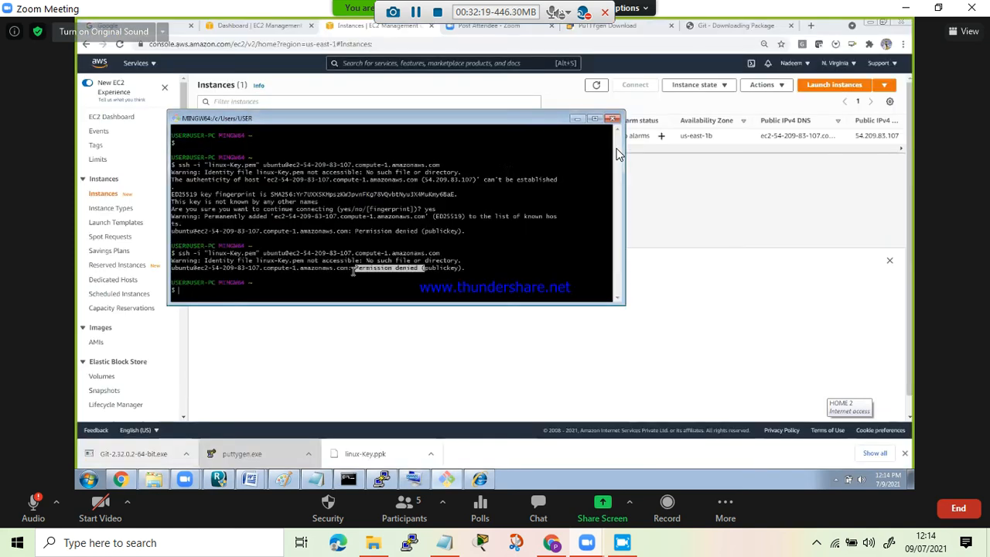
- Minimize the Git Bash window and look over the navigation sections of the EC2 console
left_click(576, 119)
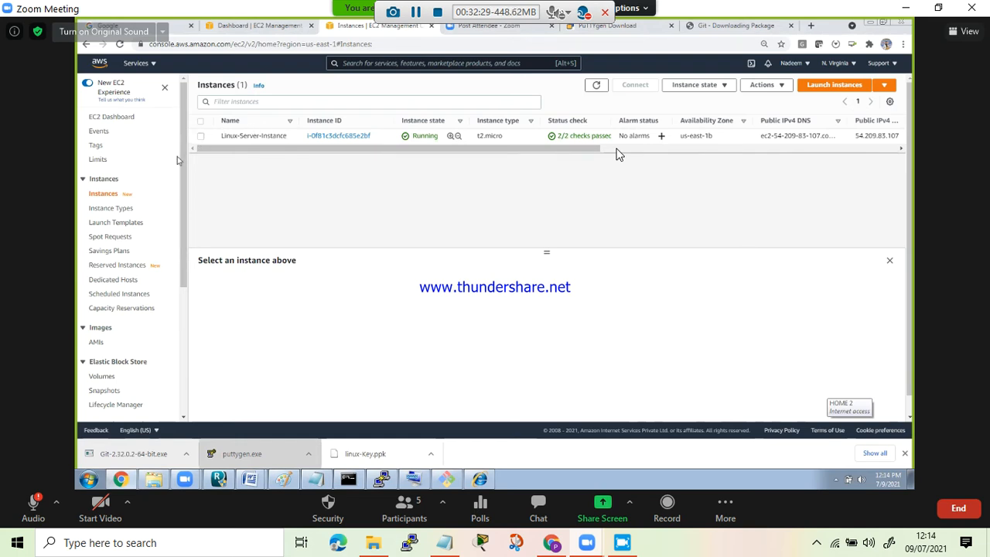
left_click_drag(183, 166, 184, 259)
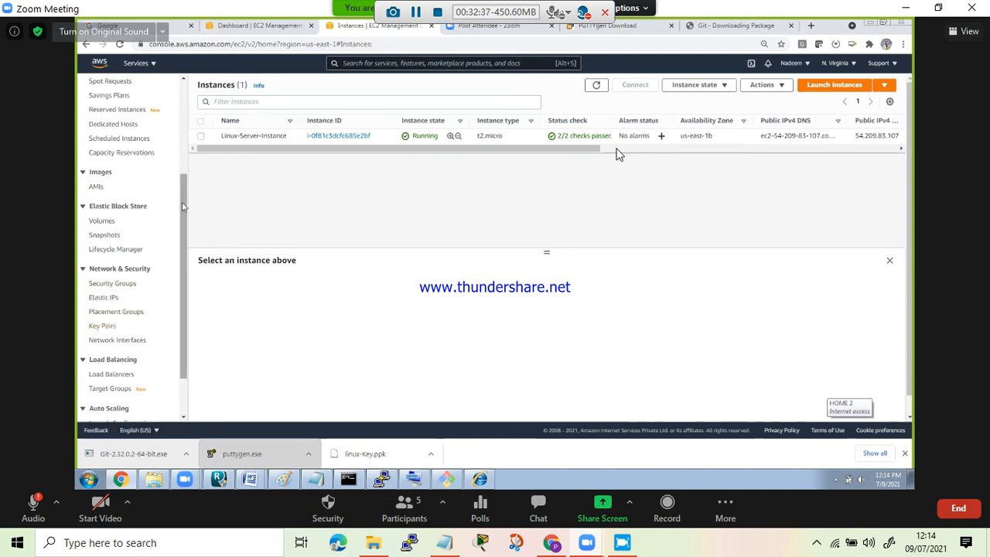
left_click_drag(185, 206, 190, 114)
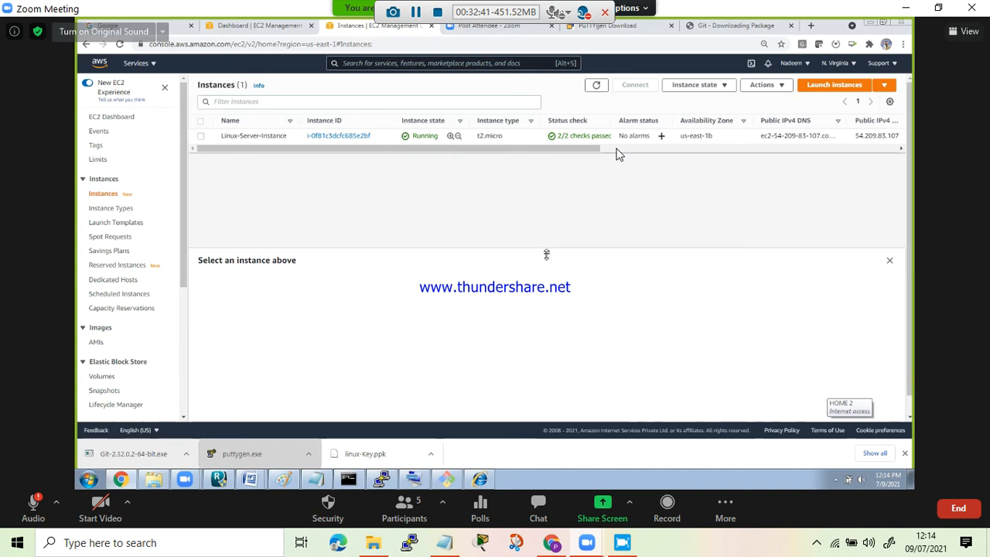
left_click_drag(546, 253, 546, 270)
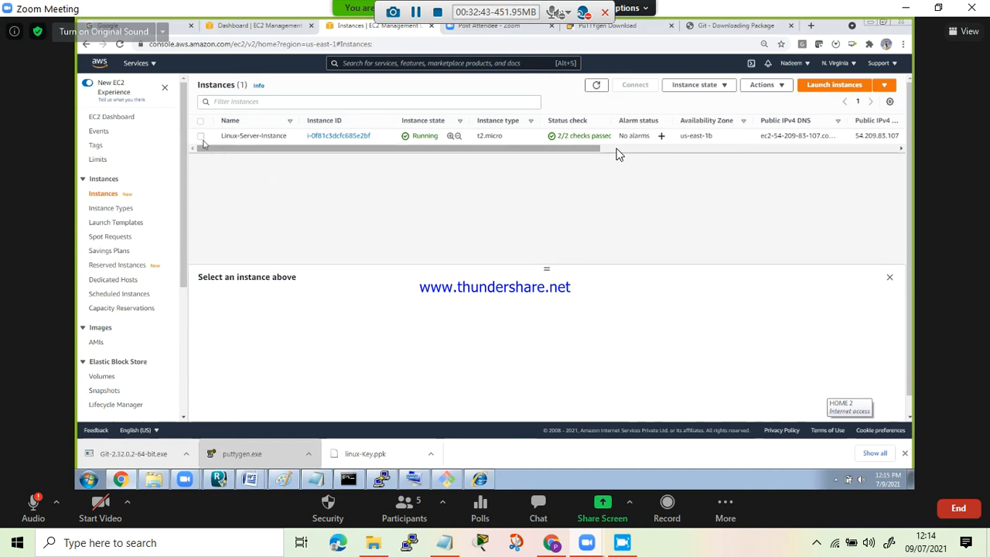
- Start launching a new EC2 instance from the Microsoft Windows Server 2019 Base image
left_click(885, 86)
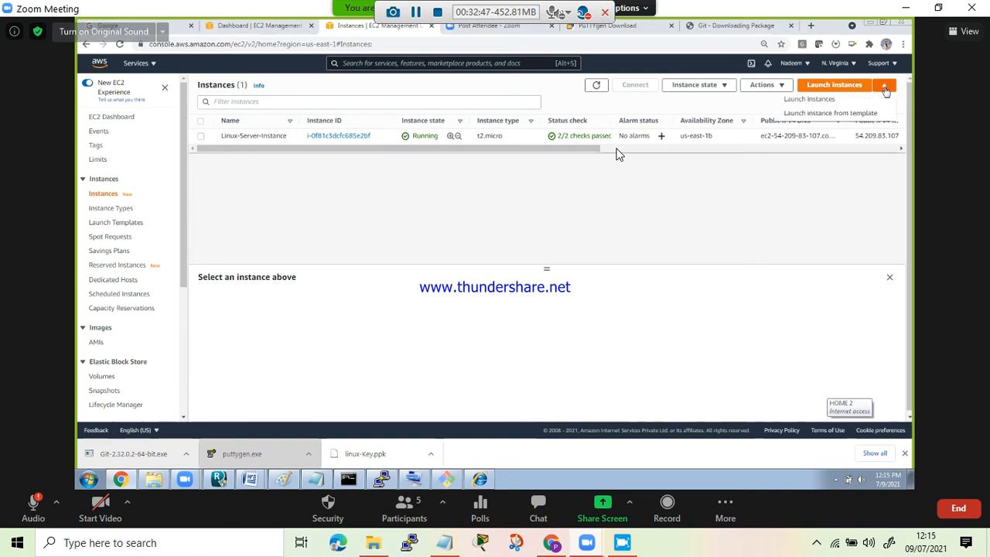
left_click(830, 100)
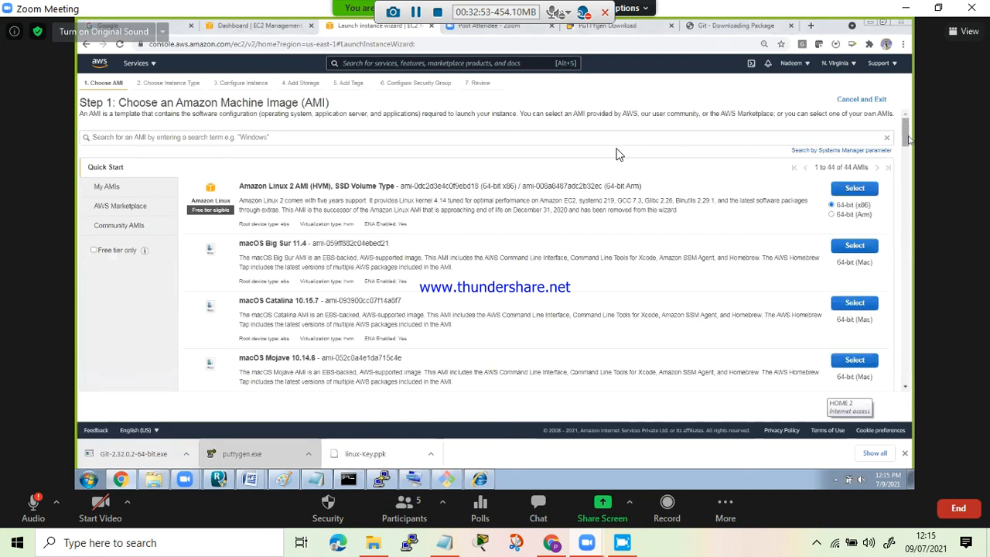
left_click(909, 170)
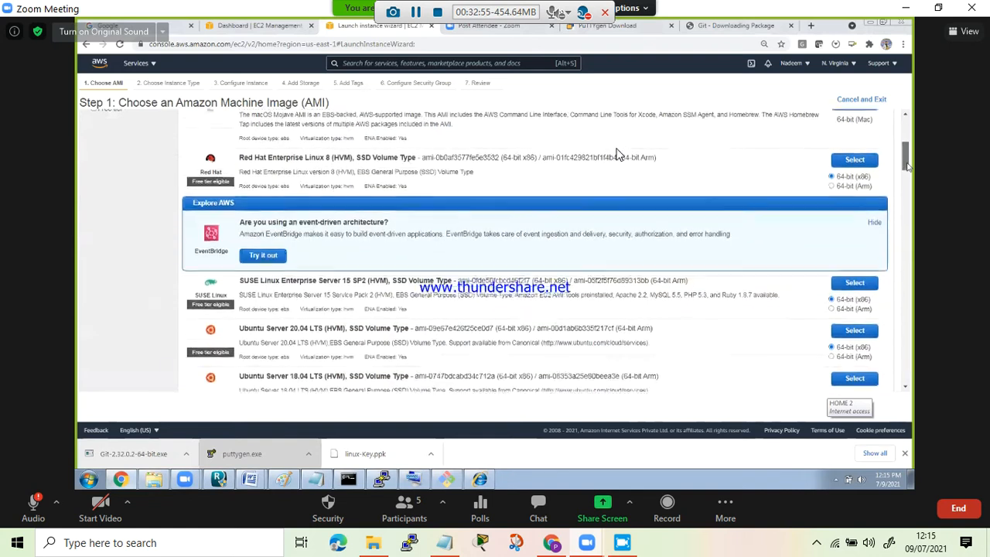
scroll(908, 176, "down", 5)
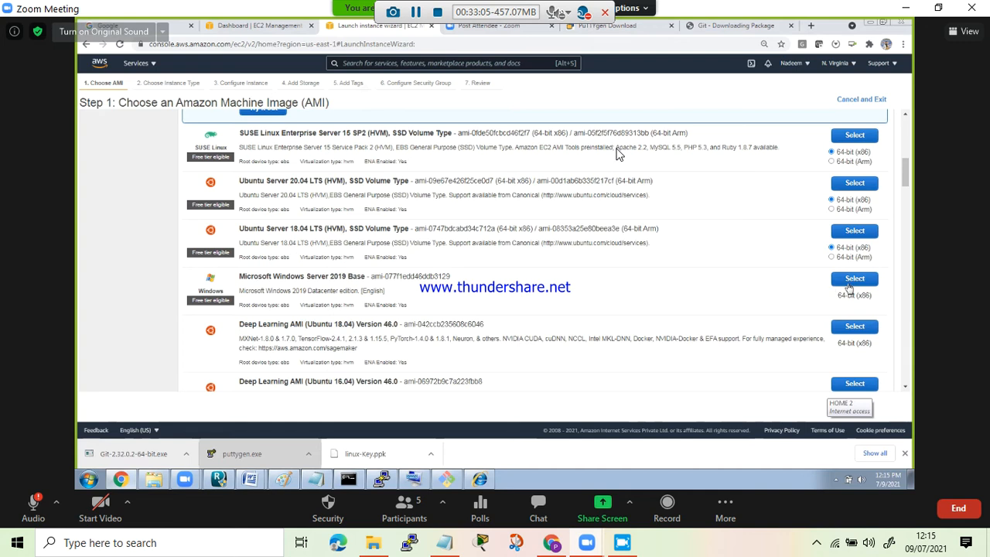
left_click(851, 279)
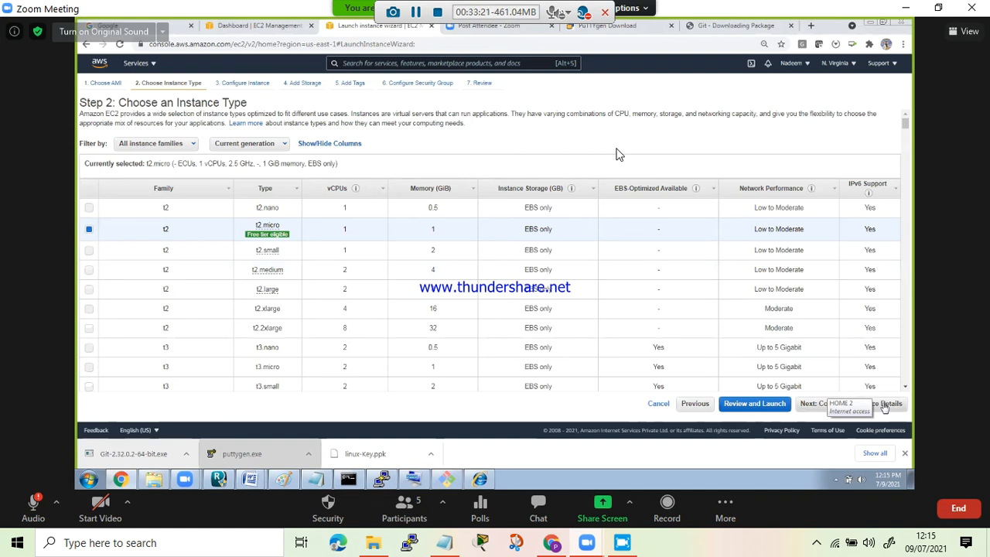
- Accept the t2.micro type and 30 GiB root volume, choosing subnet-931335f4 in us-east-1a in the instance details
left_click(885, 406)
left_click(340, 193)
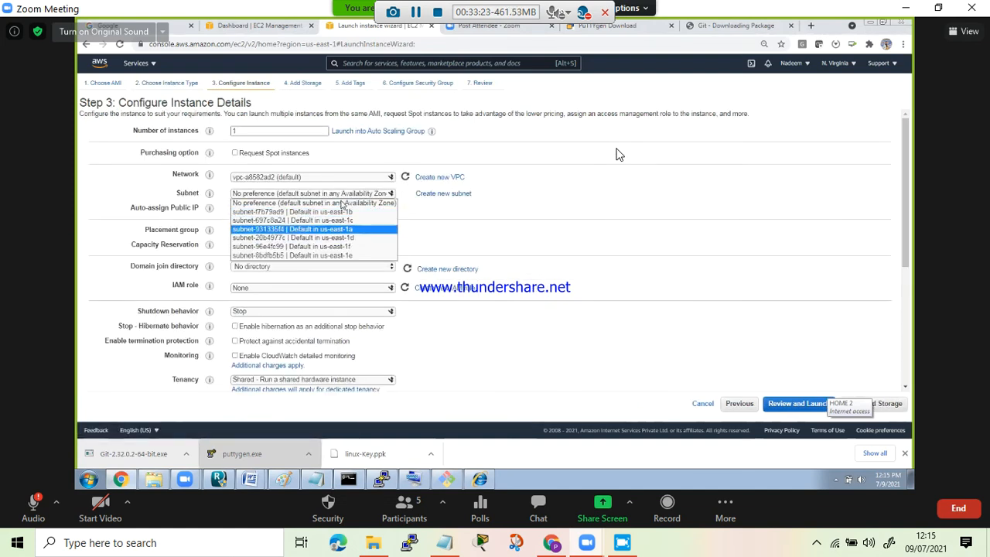
left_click(343, 204)
left_click(886, 404)
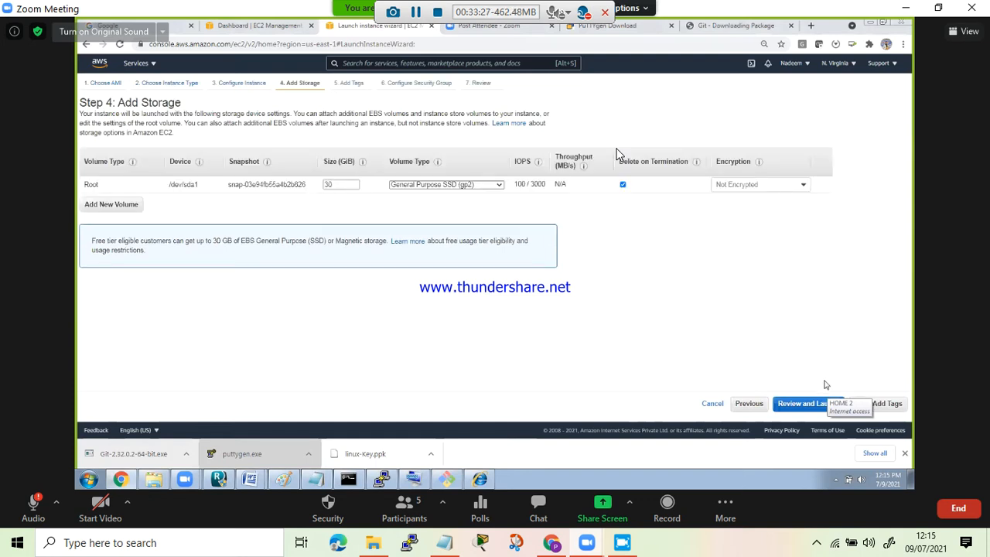
left_click(885, 406)
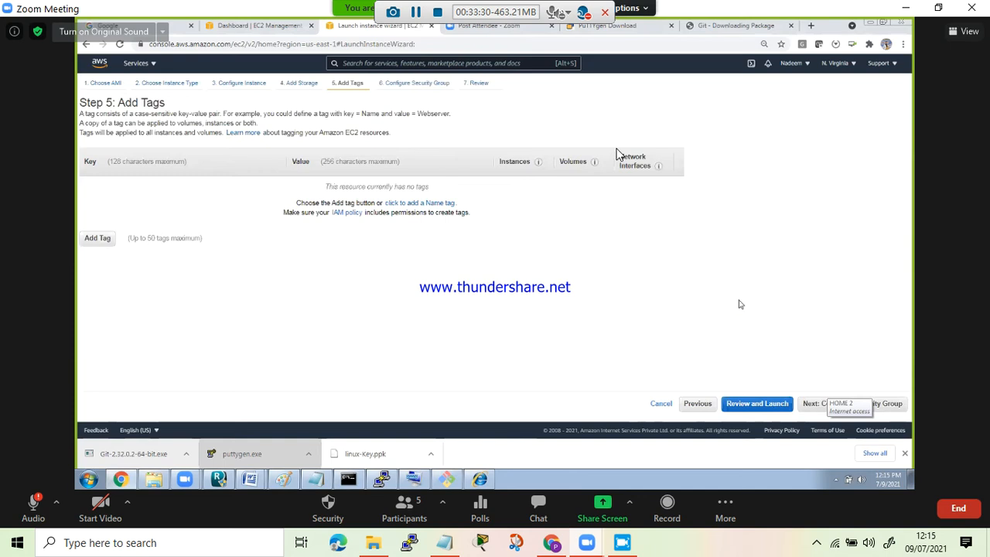
- Add a tag with the key Name and the value Windows-Server-Instance
left_click(97, 240)
type("Name")
key("Tab")
left_click(309, 190)
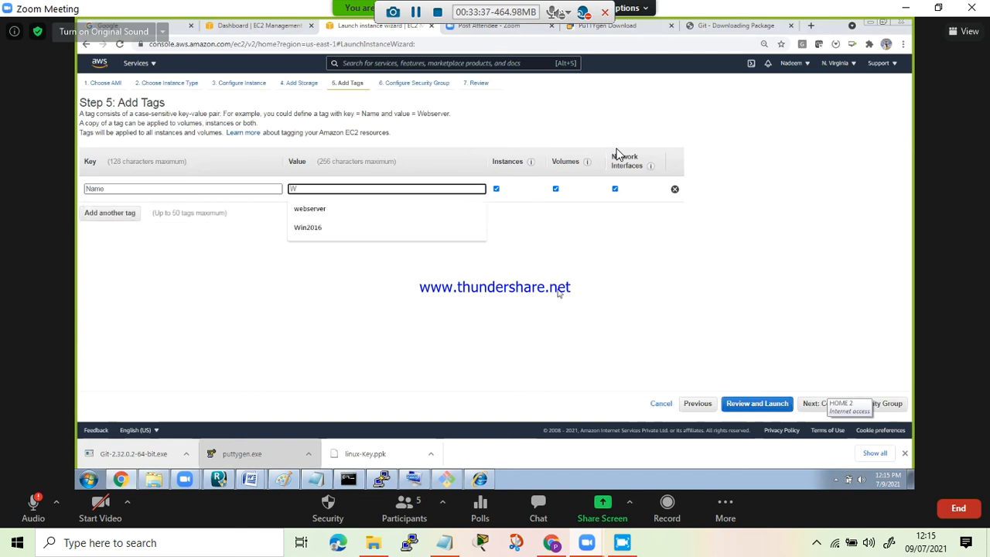
left_click(329, 206)
double_click(311, 190)
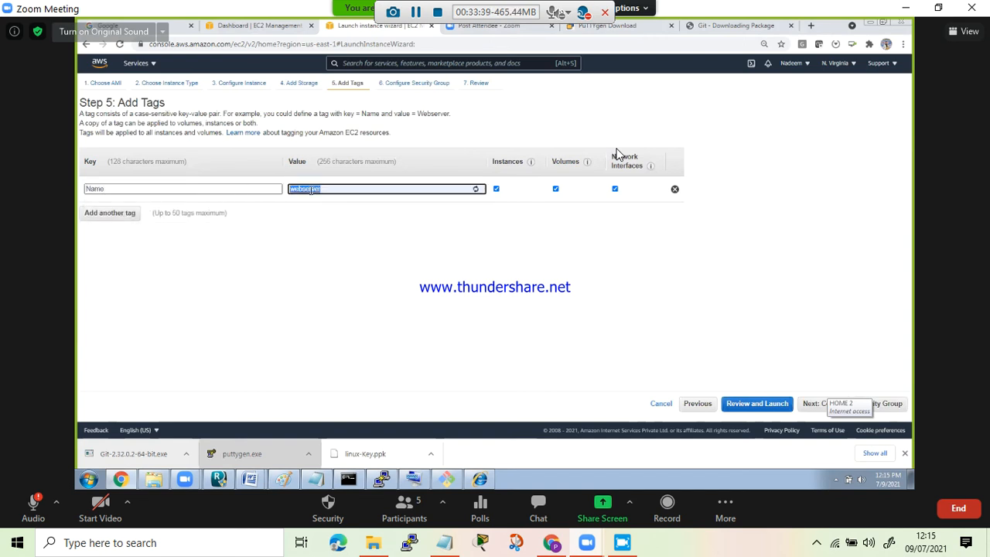
type("Windows")
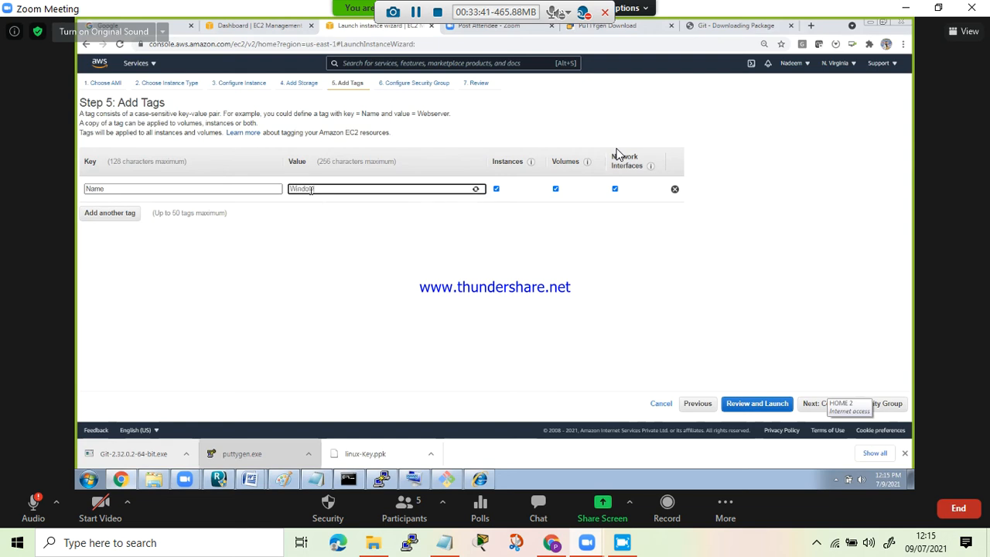
type("-Server-Ins")
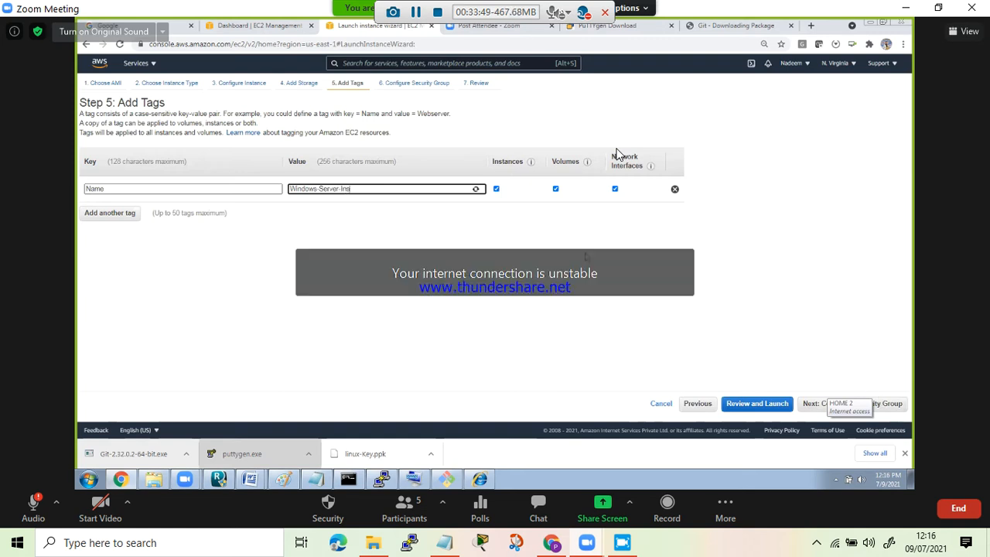
type("tance")
- Review the launch details with the microsoft-servers-sg security group and launch the Windows instance
left_click(887, 403)
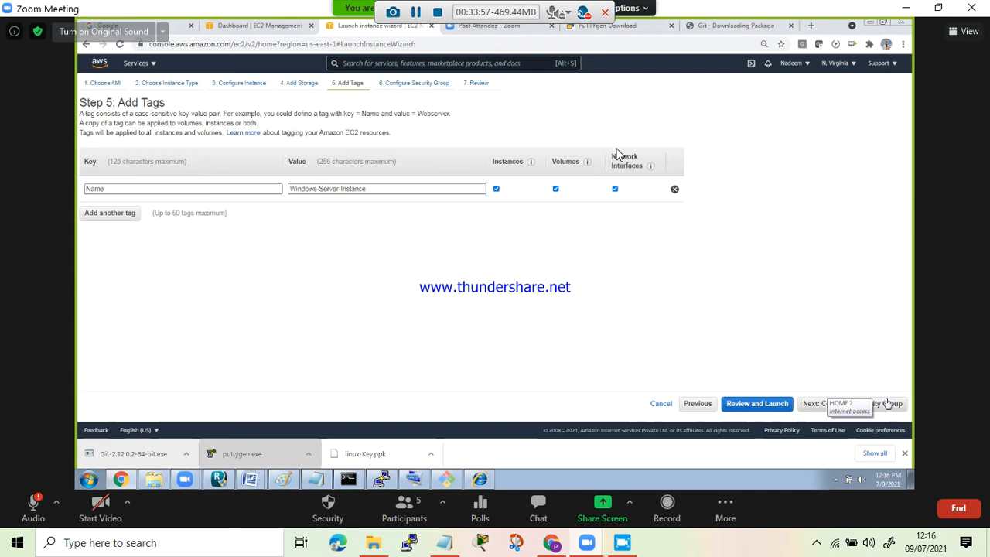
left_click(889, 402)
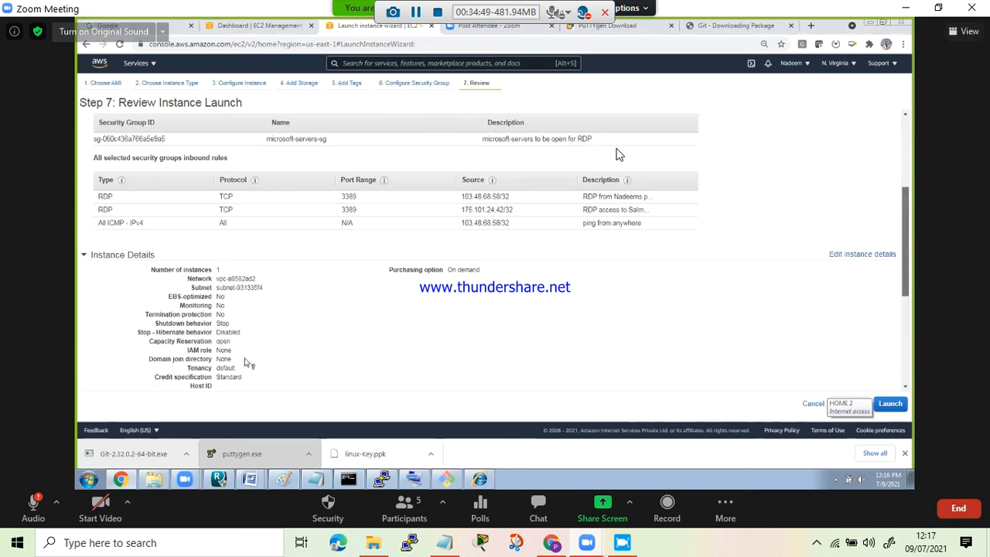
scroll(618, 155, "up", 1)
scroll(619, 155, "up", 1)
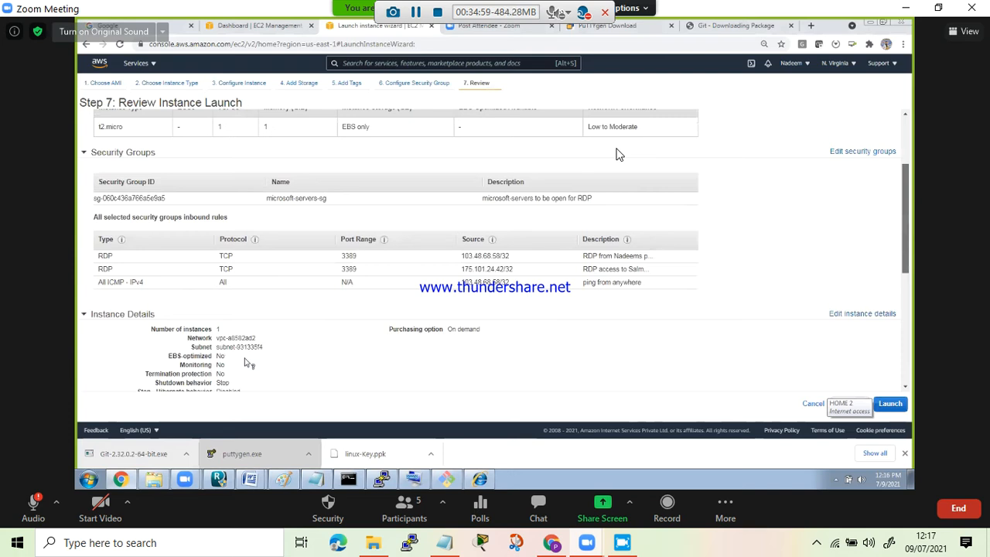
scroll(619, 155, "up", 1)
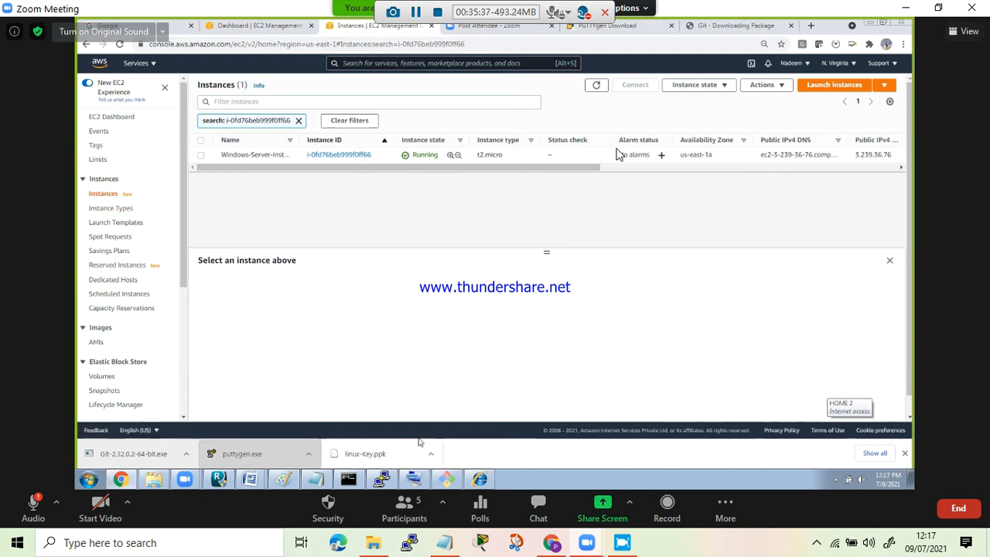
- Clear the instance search filter and refresh the list with the Name column widened to show full names
left_click(349, 121)
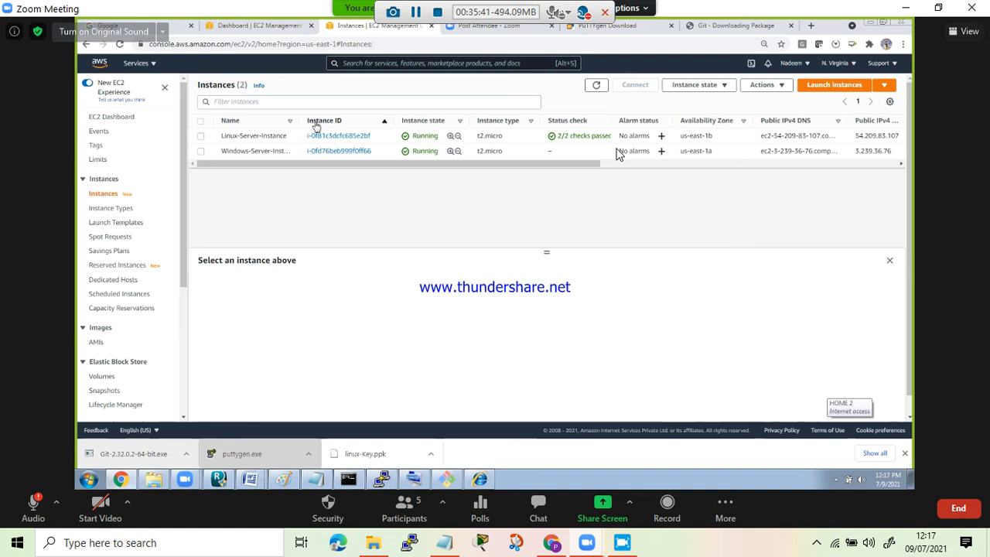
double_click(304, 122)
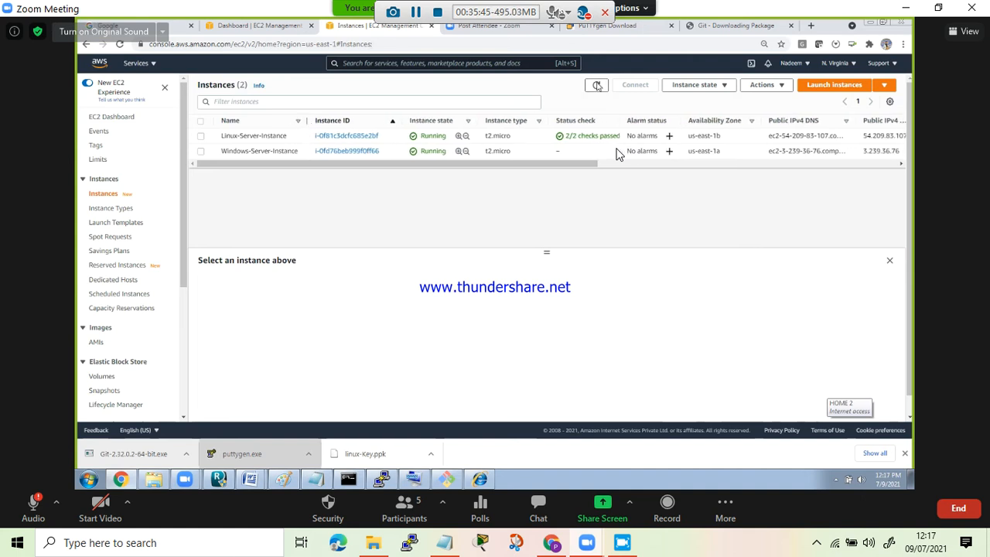
left_click(597, 86)
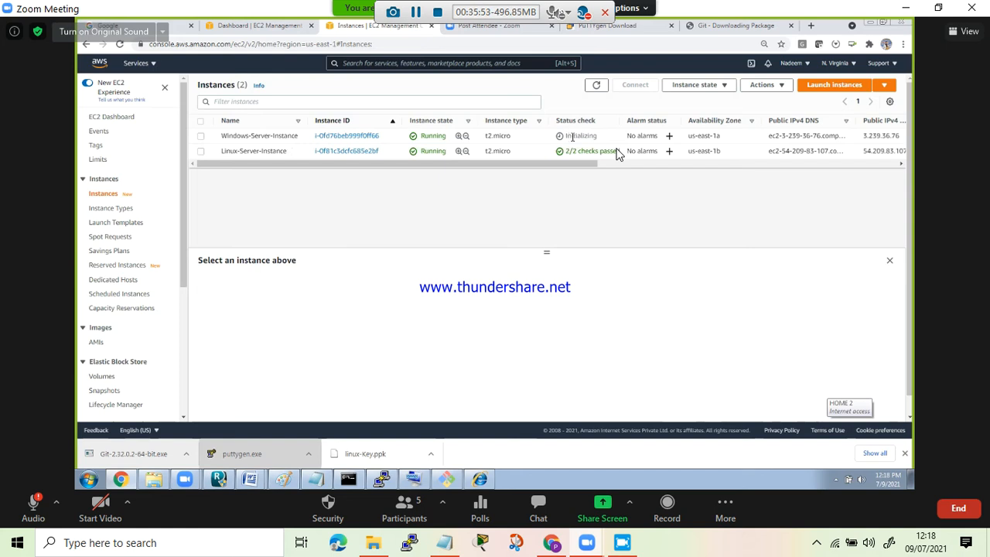
left_click(596, 86)
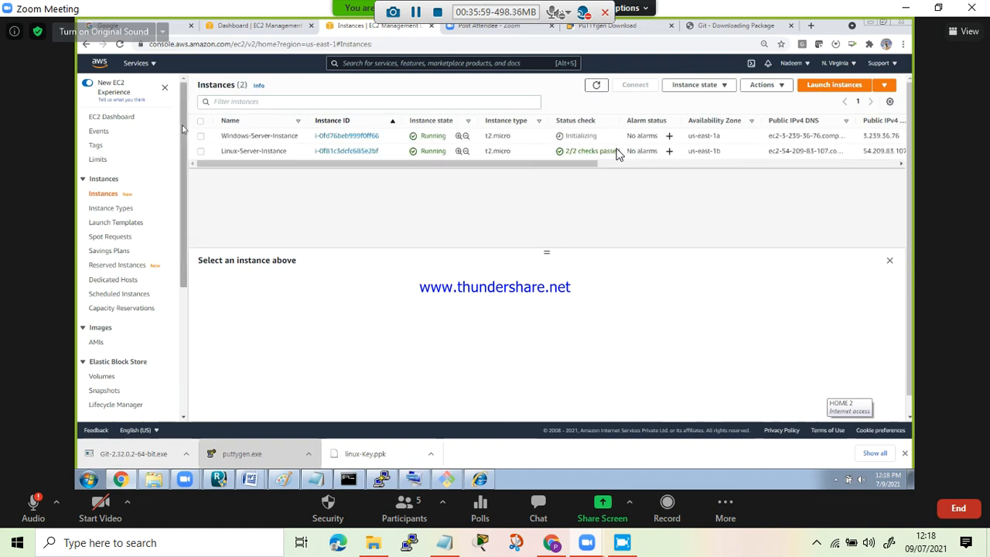
- Examine the EC2 Tags list and the tag management page for the microsoft-sg tag
mouse_move(183, 132)
left_mouse_down()
mouse_move(182, 144)
mouse_move(182, 126)
left_mouse_up()
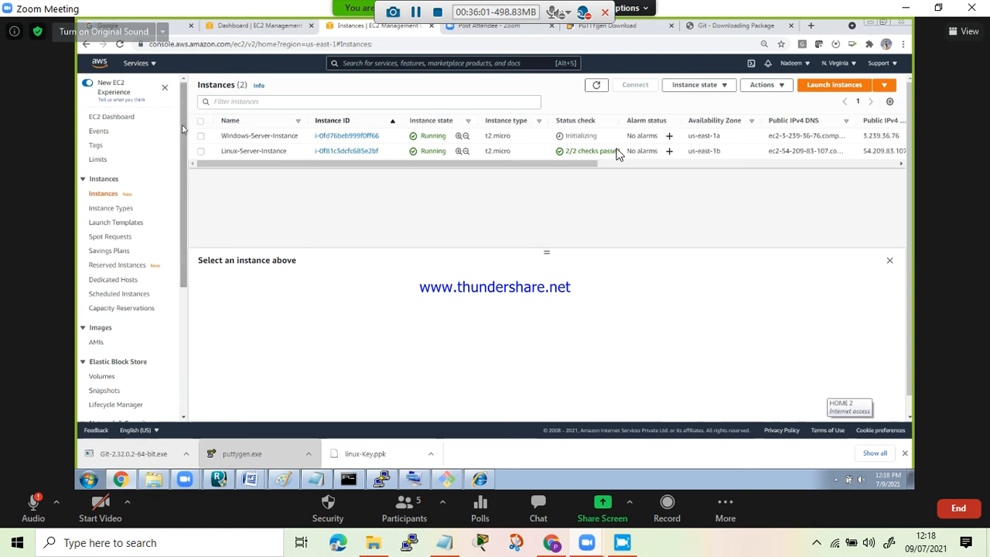
left_click(96, 147)
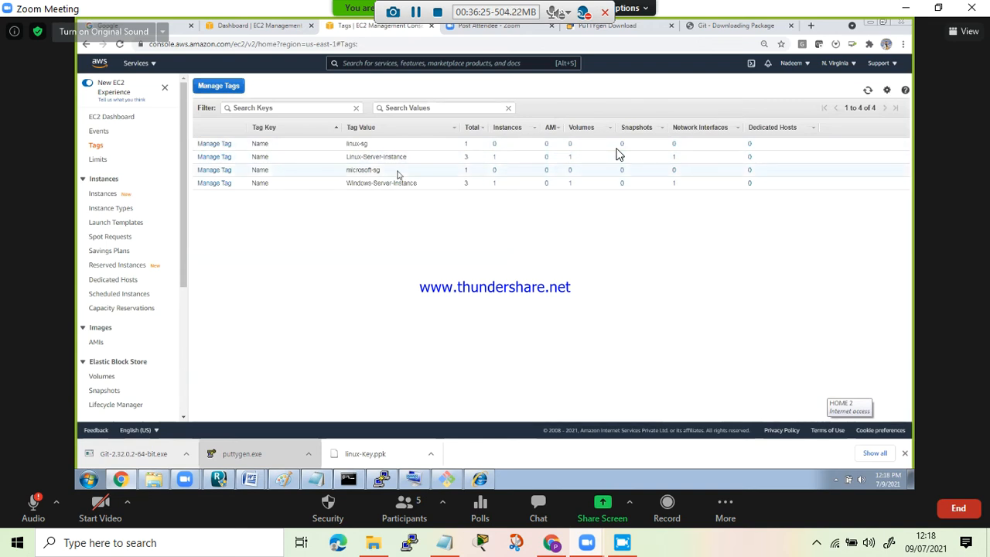
left_click(228, 170)
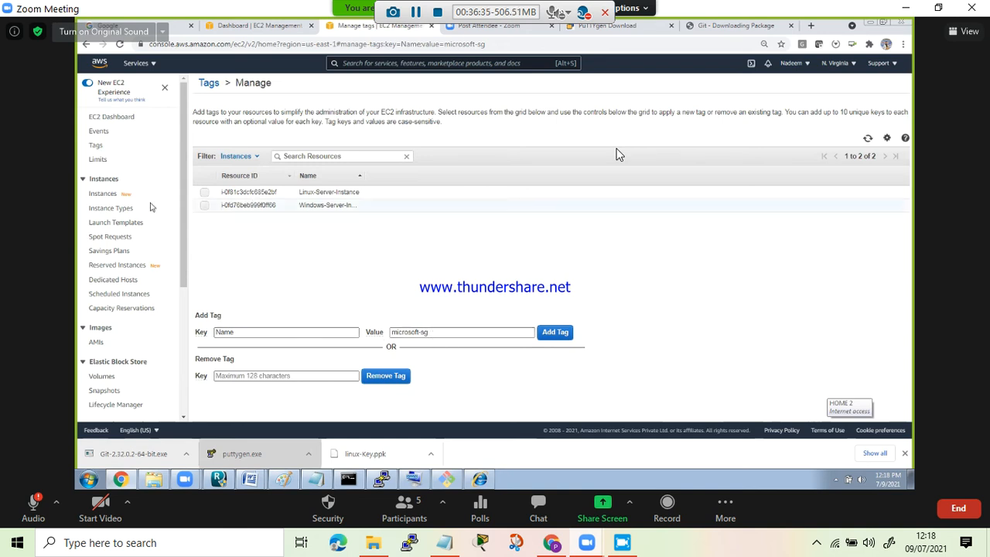
left_click(96, 146)
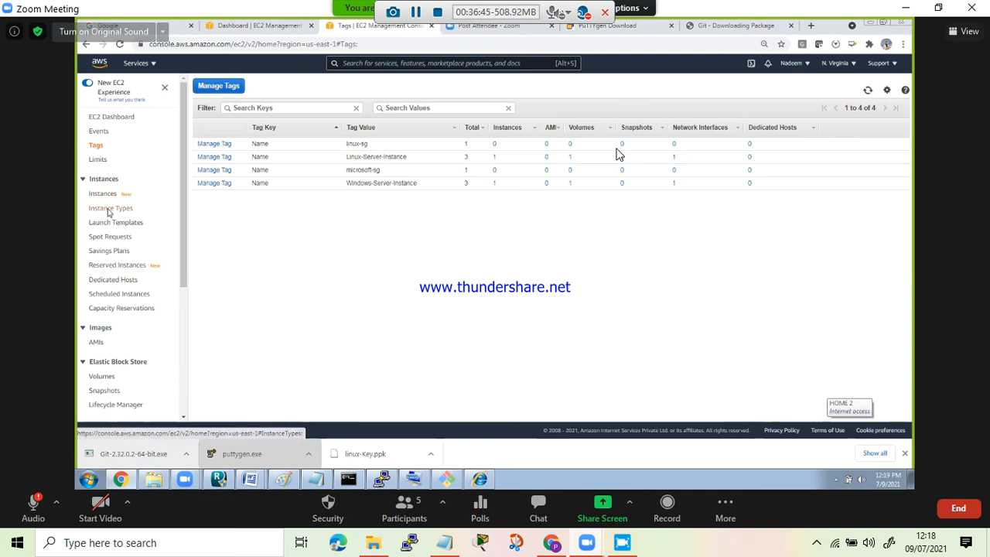
- Examine the Instance Types list, checking t1.micro's on-demand Linux pricing and the specifications of the larger a1 and c-series types
left_click(109, 210)
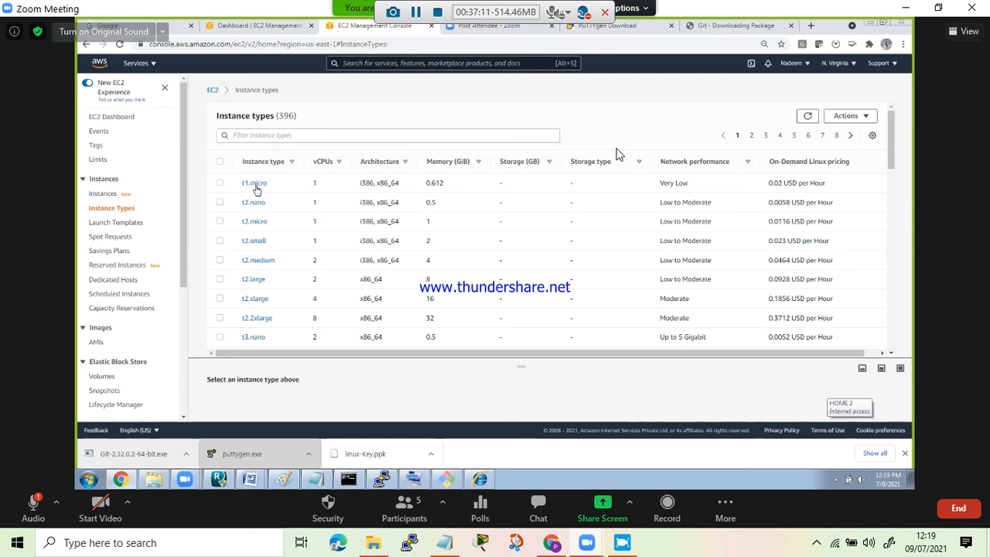
left_click(256, 185)
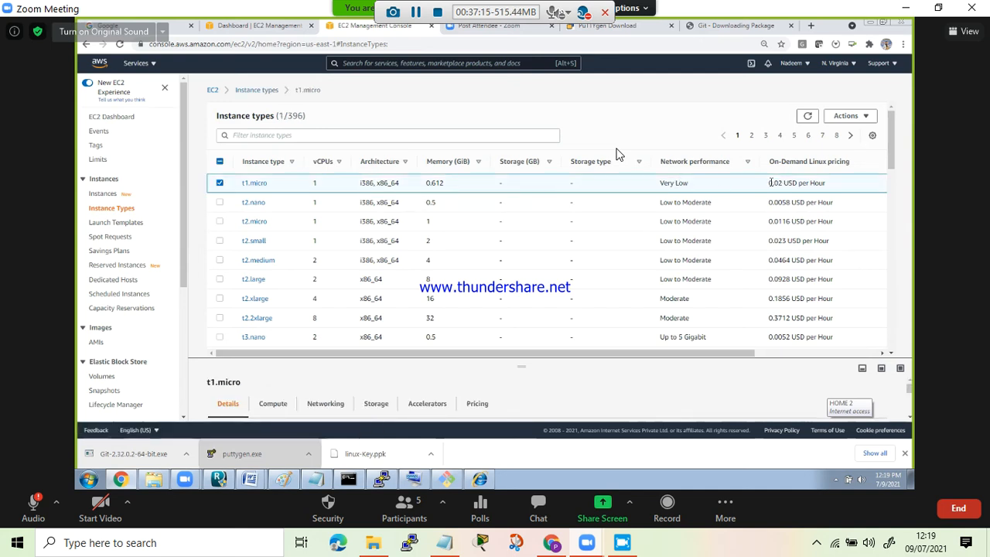
left_click_drag(770, 182, 857, 189)
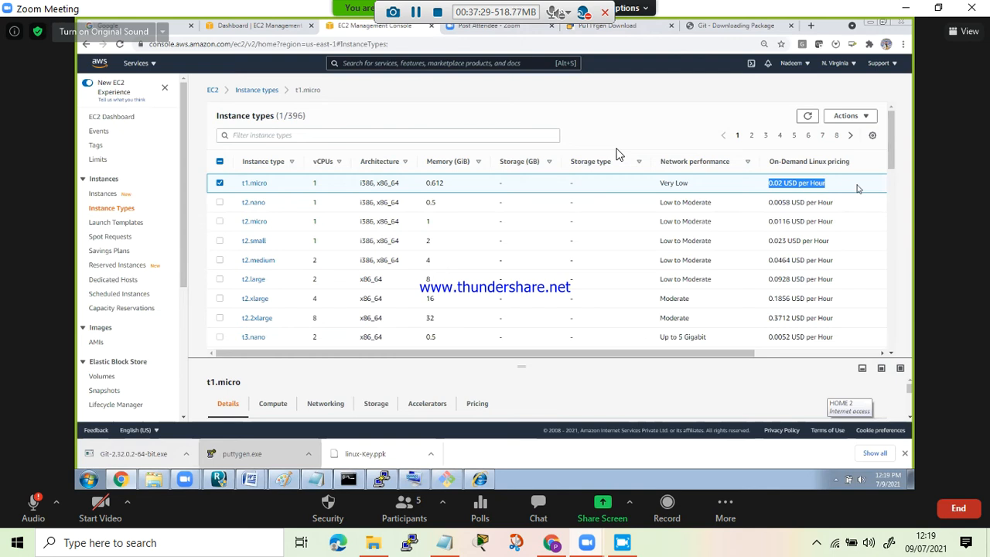
left_click(220, 184)
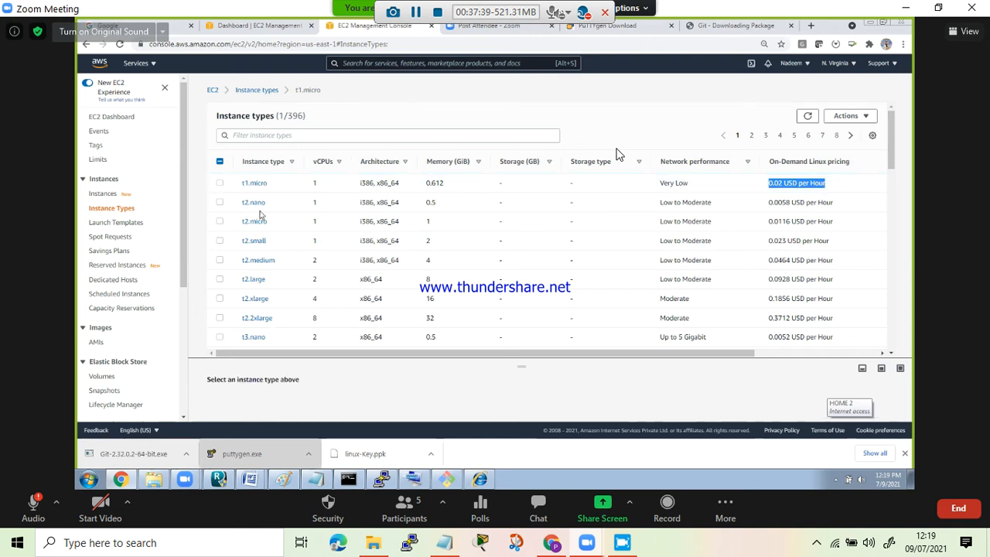
left_click_drag(891, 150, 892, 219)
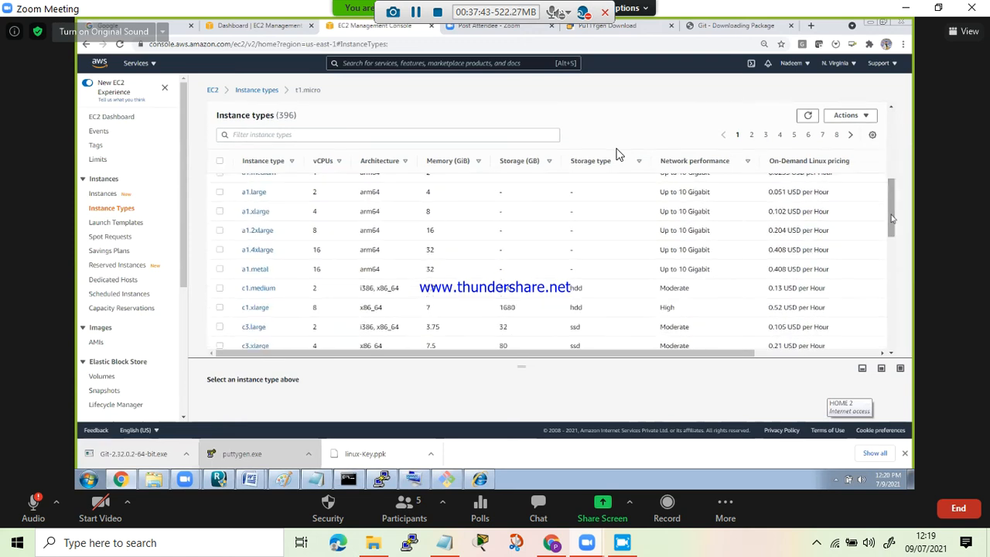
left_click_drag(891, 219, 891, 224)
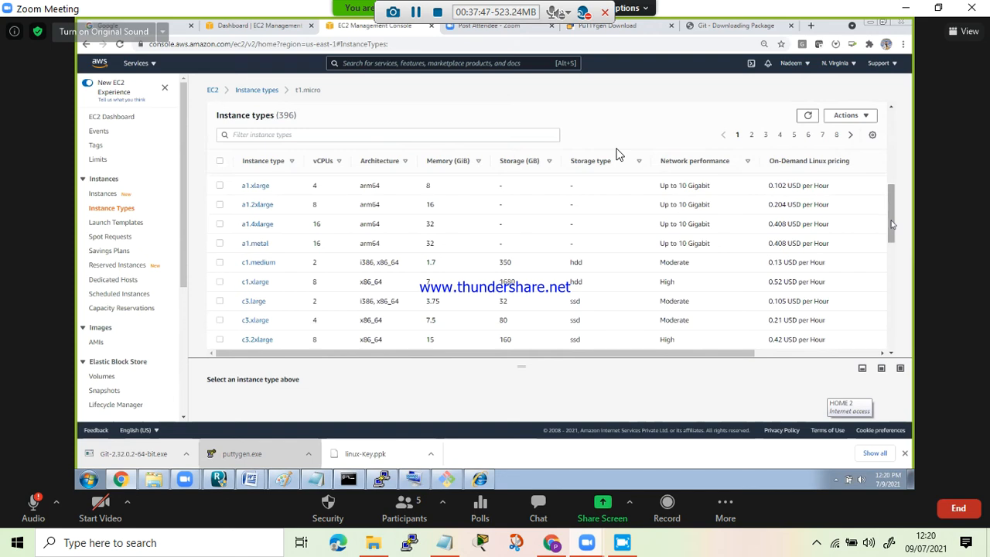
left_click_drag(892, 224, 892, 231)
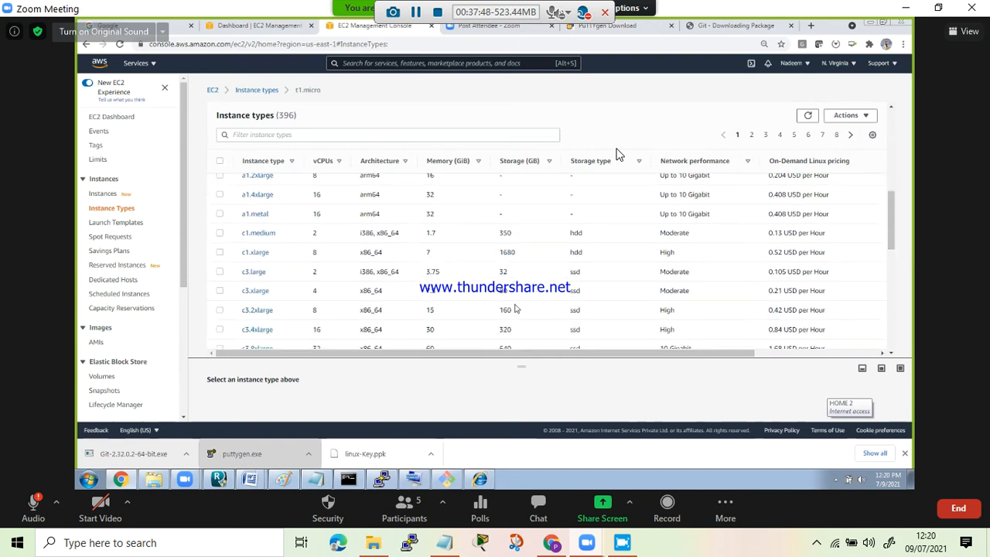
- Examine a1.metal's details, compute, networking, storage, accelerator and pricing information in the Instance Types list
left_click(220, 215)
left_click_drag(399, 358, 409, 239)
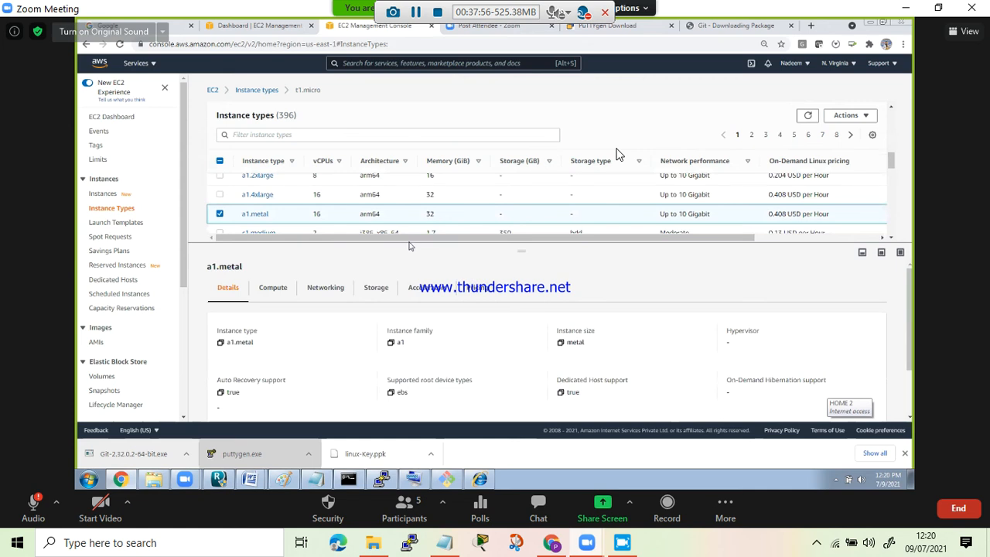
left_click(283, 294)
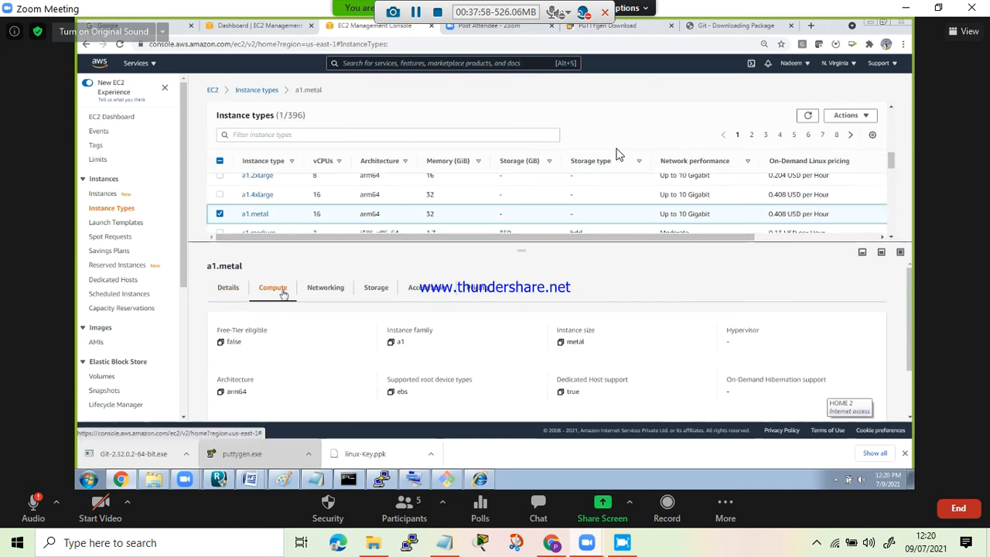
left_click(329, 292)
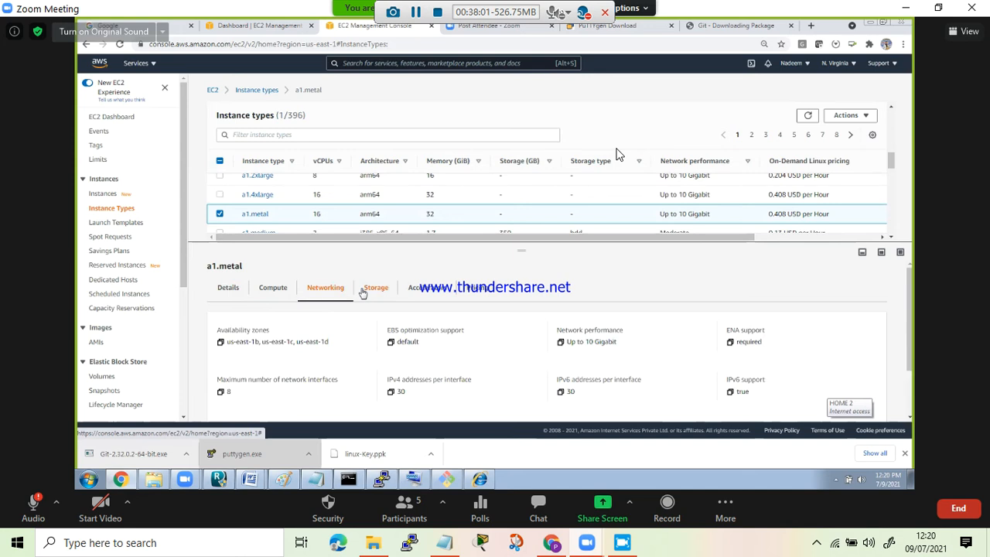
left_click(363, 294)
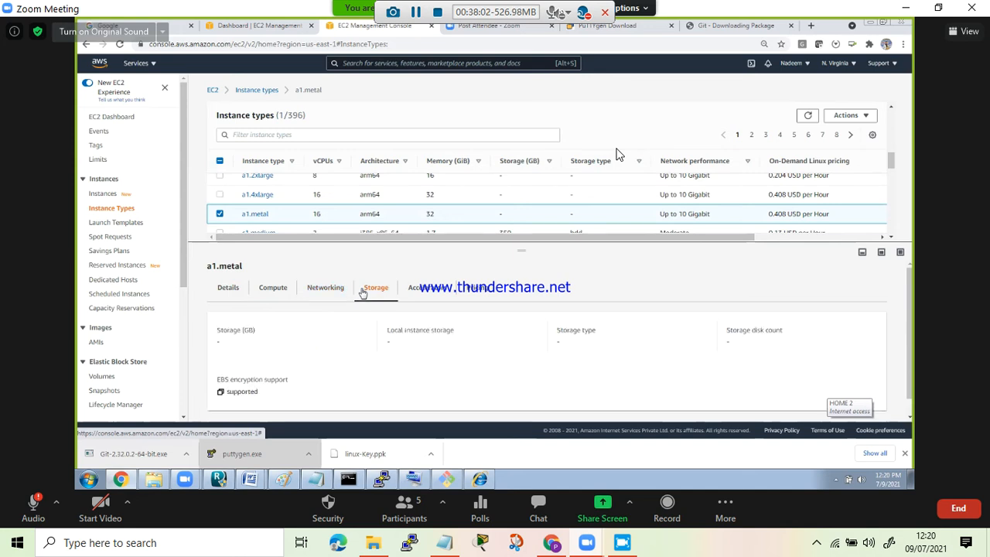
left_click(421, 289)
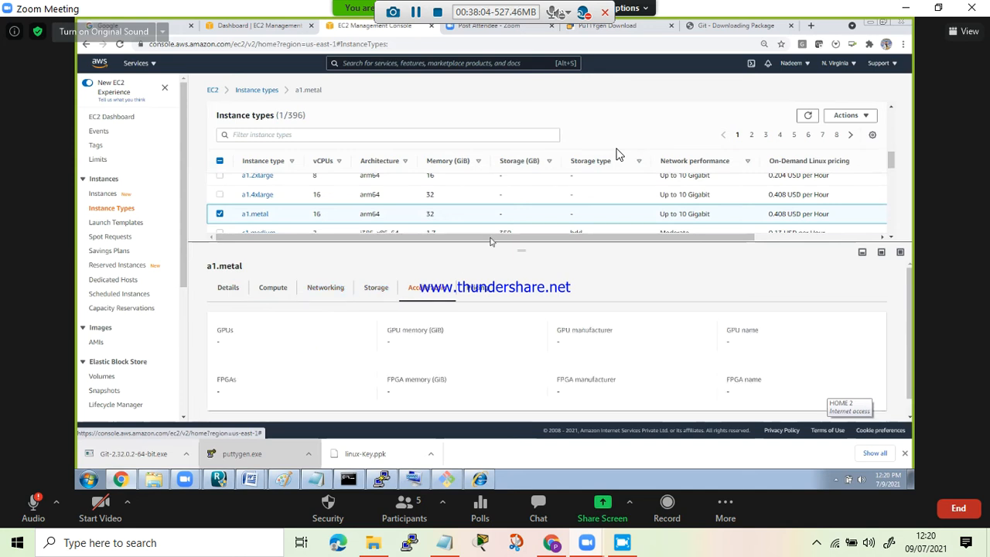
left_click(475, 294)
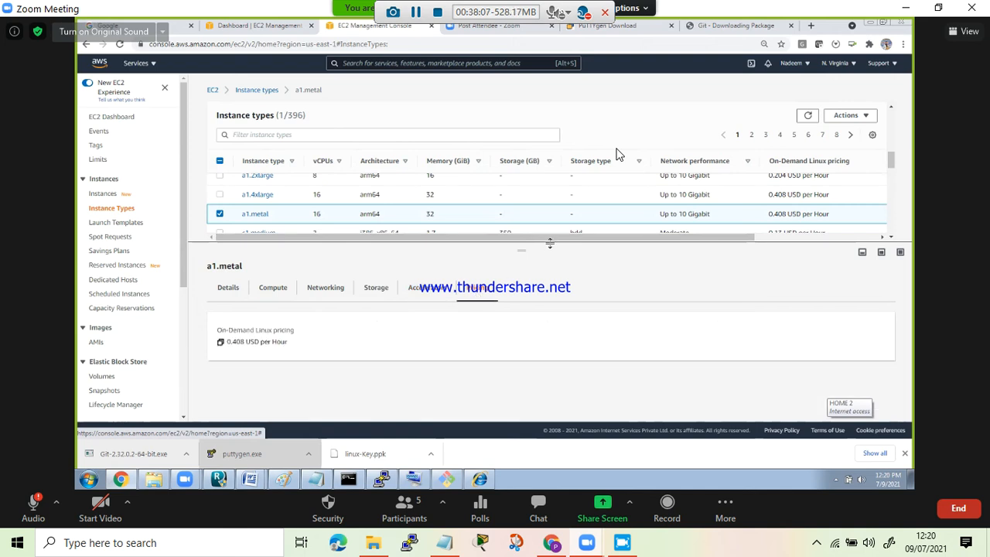
left_click_drag(520, 341, 520, 355)
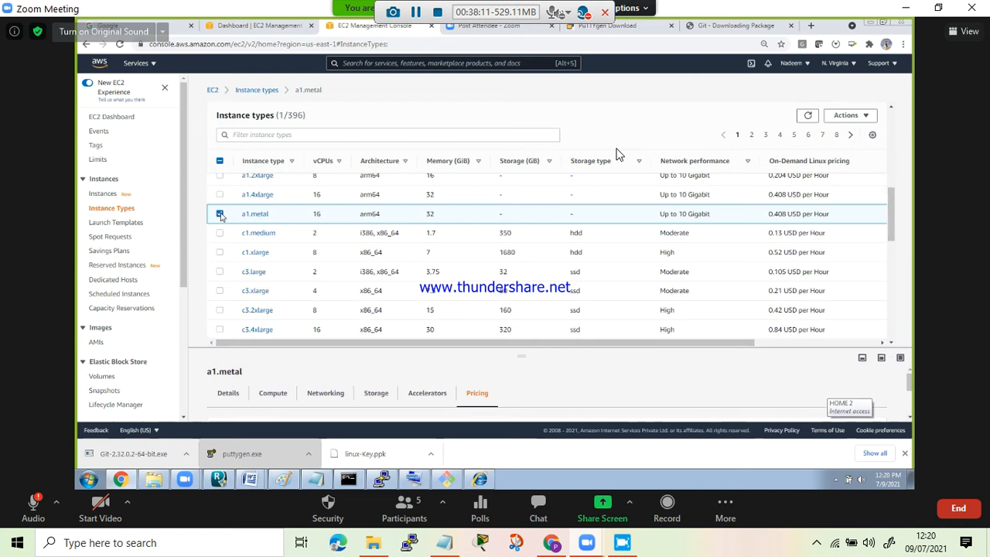
left_click(129, 211)
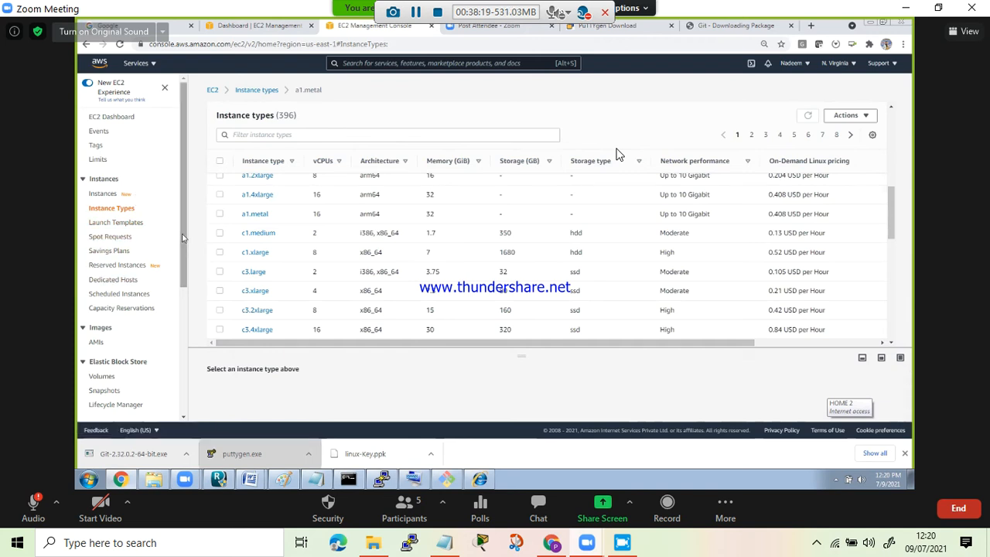
- Look through the EC2 console's navigation sections down to Auto Scaling and the overview of all AWS services
scroll(184, 258, "down", 3)
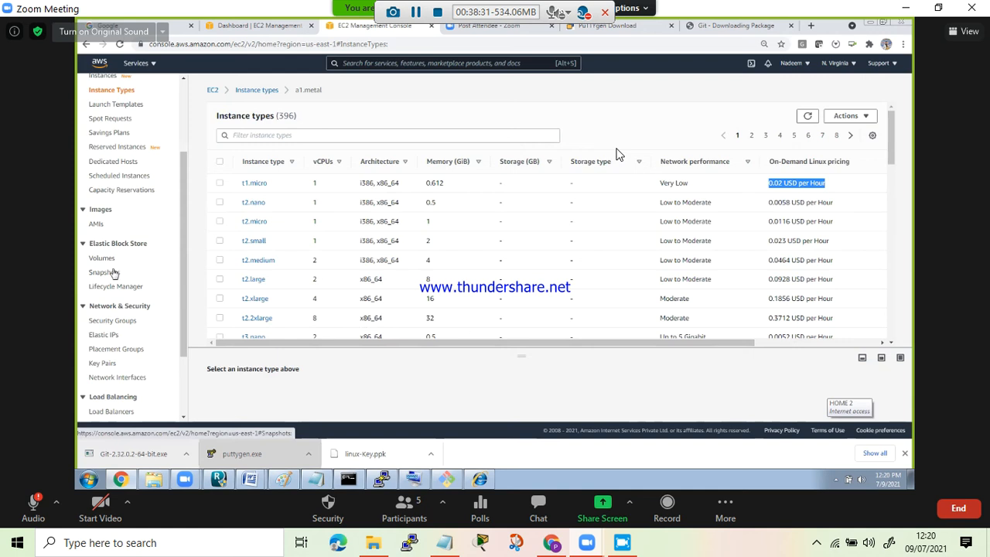
left_click(111, 272)
scroll(182, 301, "down", 2)
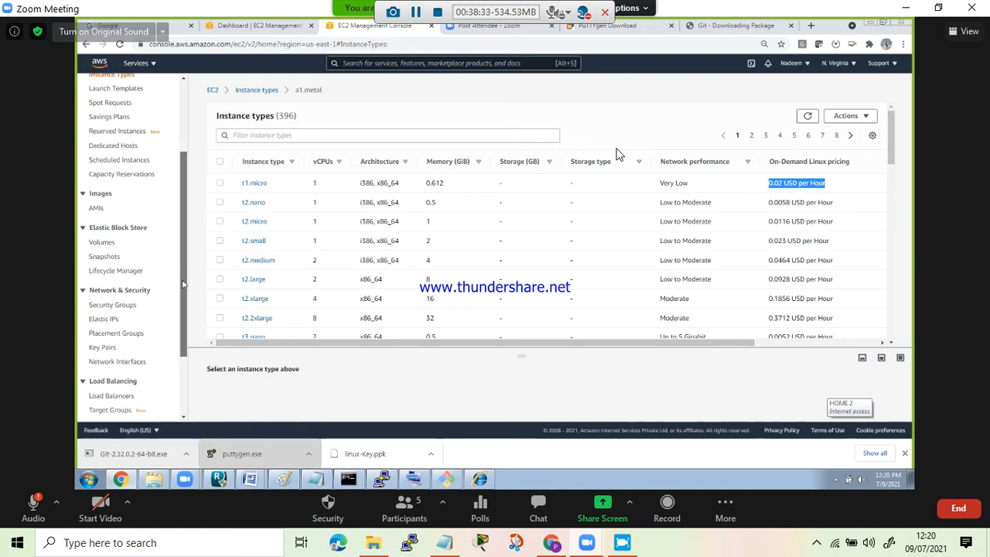
scroll(182, 313, "down", 1)
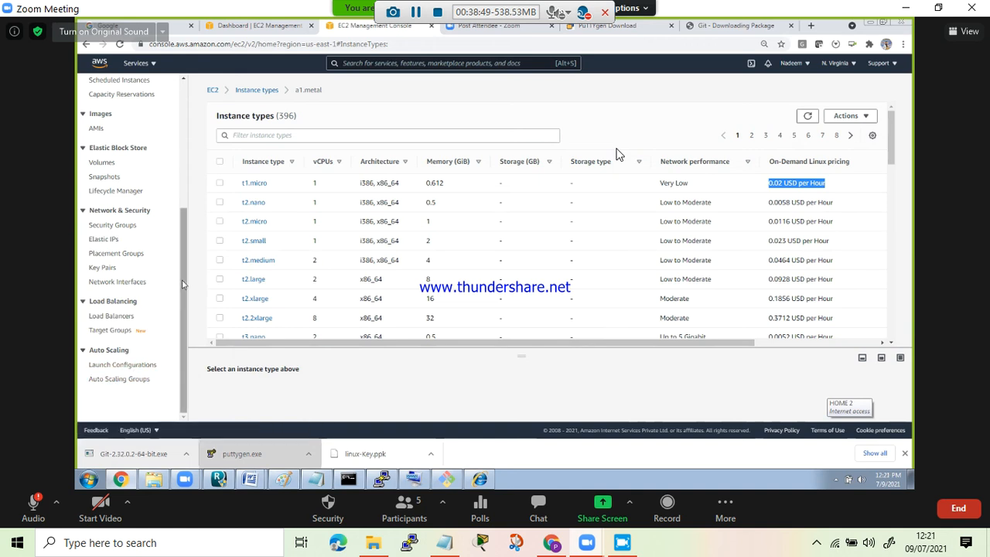
left_click_drag(183, 284, 187, 198)
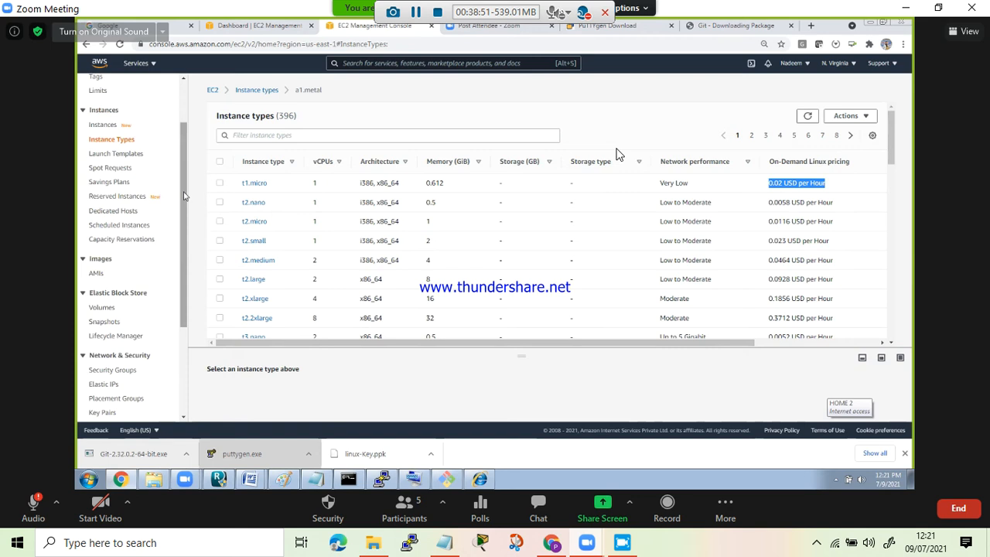
left_click_drag(184, 144, 184, 282)
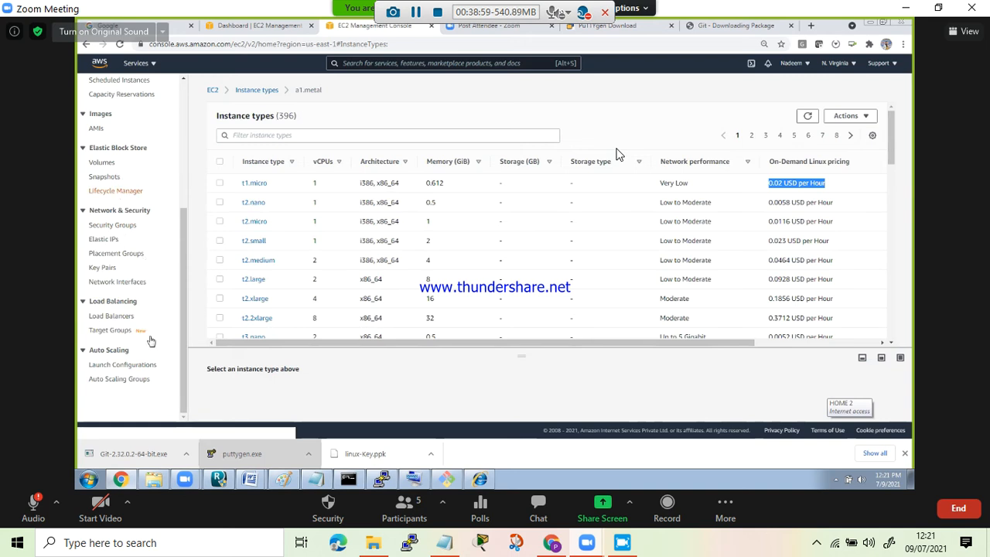
left_click_drag(185, 277, 187, 135)
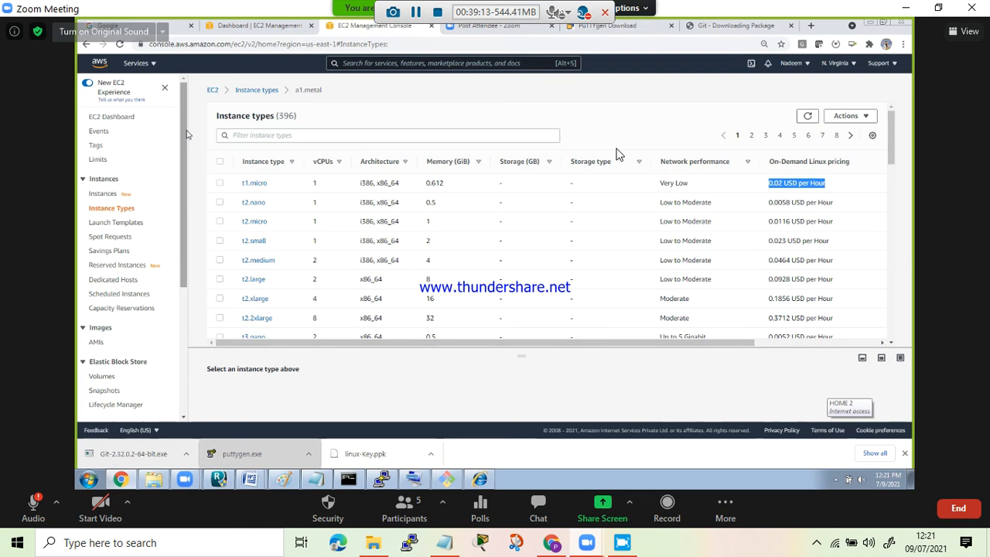
left_click_drag(184, 158, 183, 116)
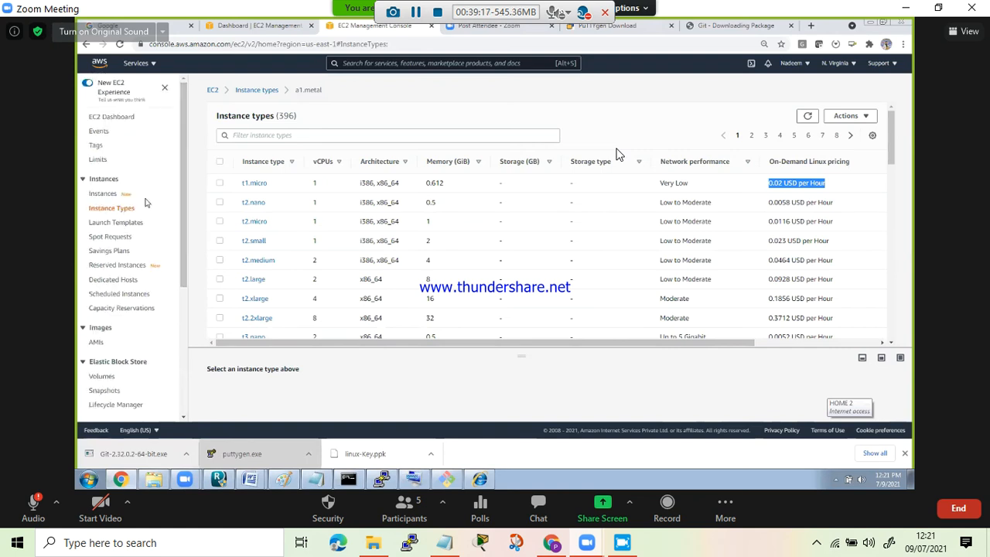
left_click(154, 68)
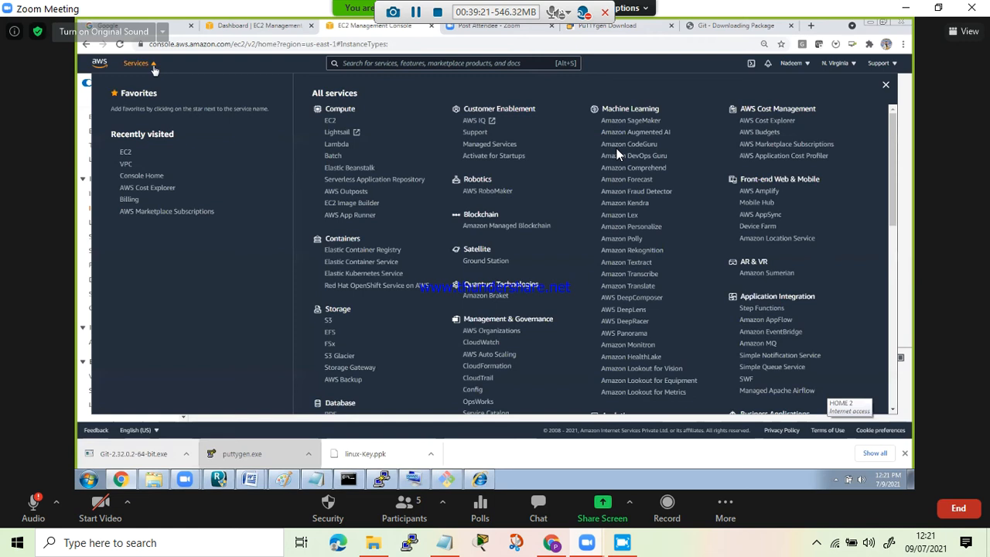
left_click(613, 68)
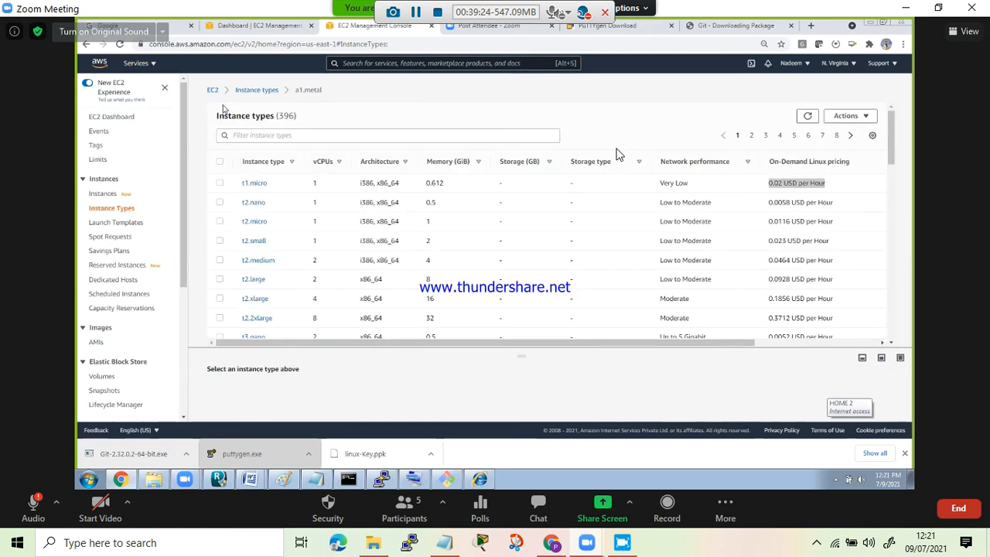
- Refresh the Instances list and open the RDP client connection details for Windows-Server-Instance
left_click(104, 195)
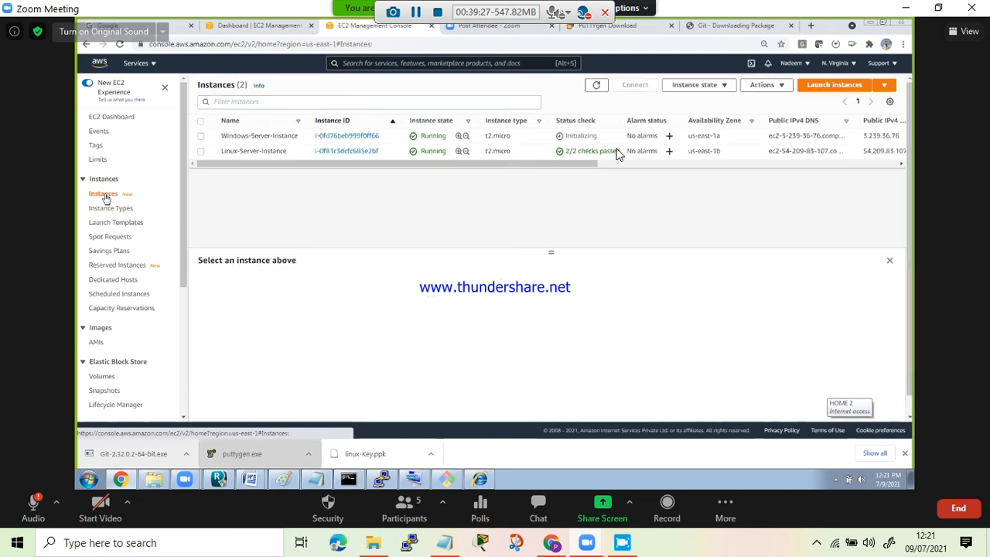
left_click(596, 86)
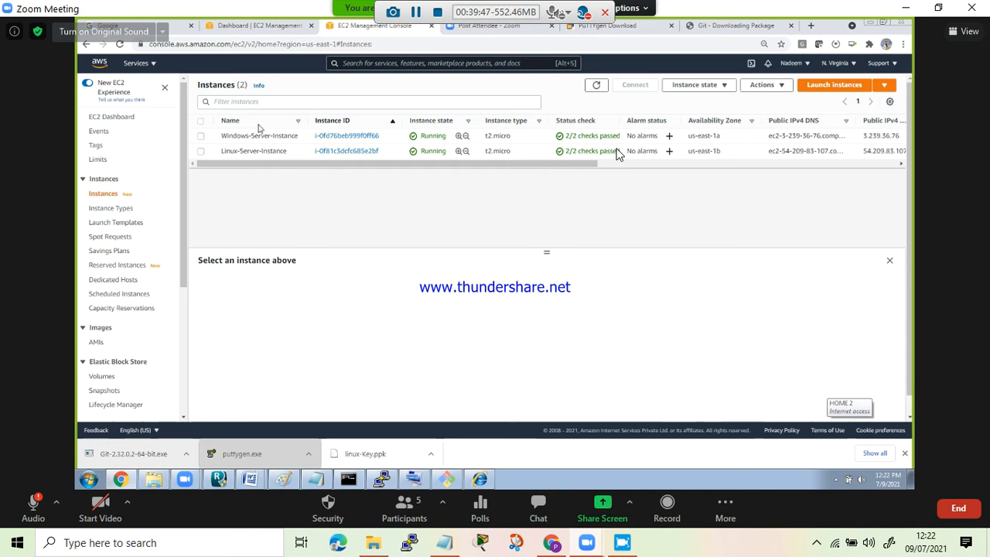
left_click(201, 137)
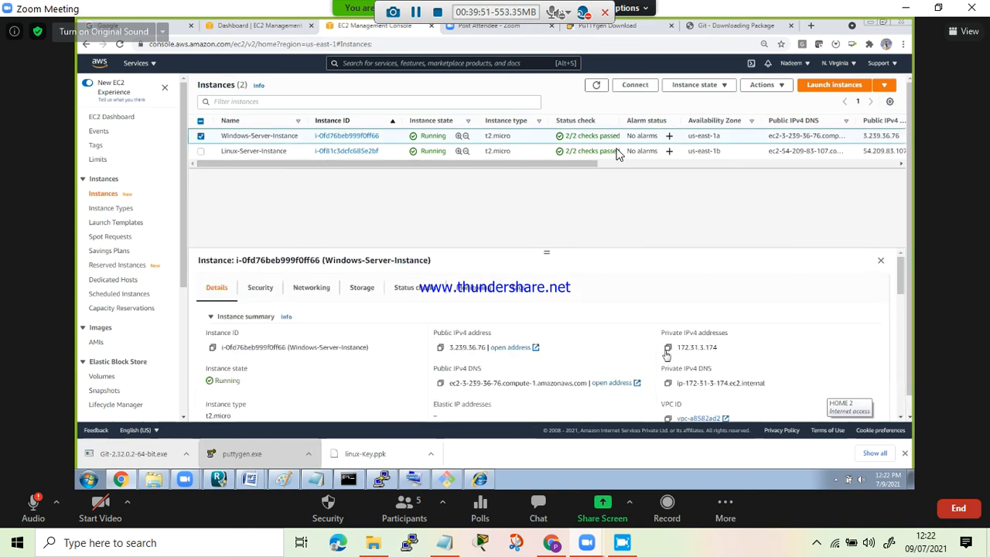
left_click(439, 350)
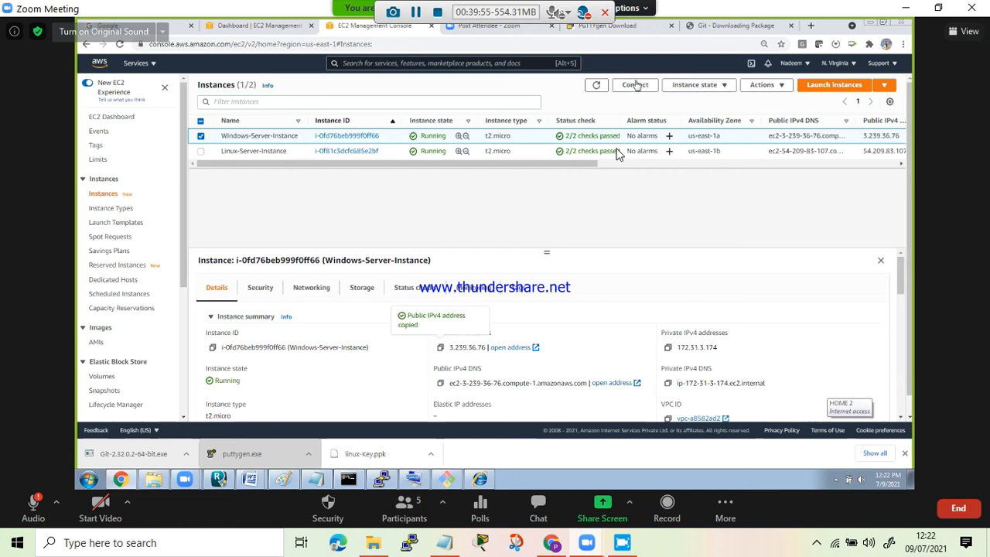
left_click(635, 86)
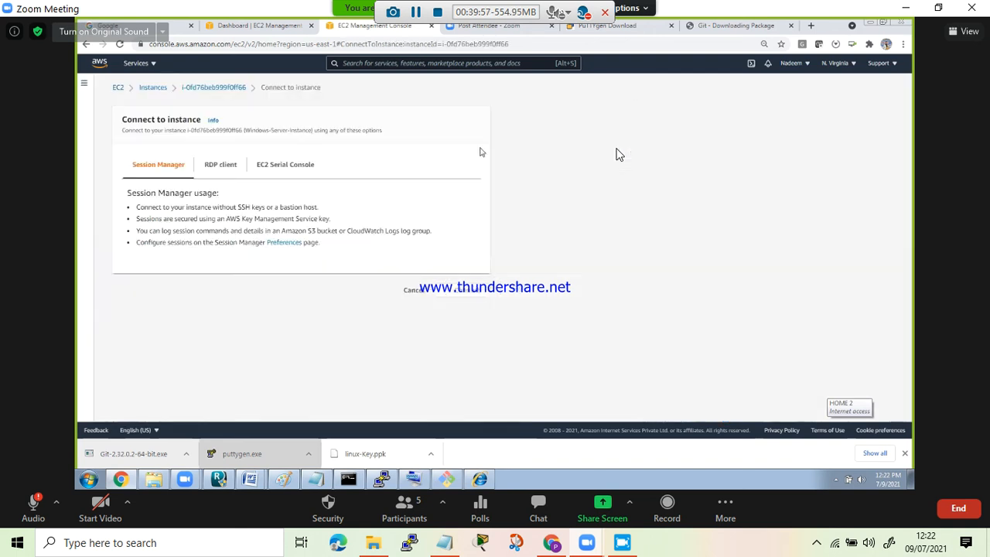
left_click(220, 165)
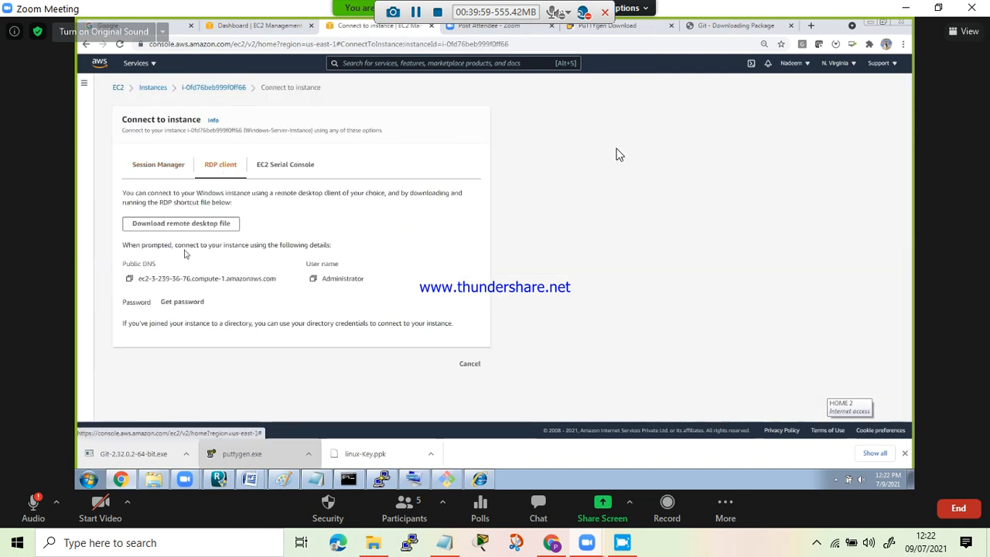
- Decrypt the Windows administrator password using the microsoft-key.pem key pair file from Downloads
left_click(183, 303)
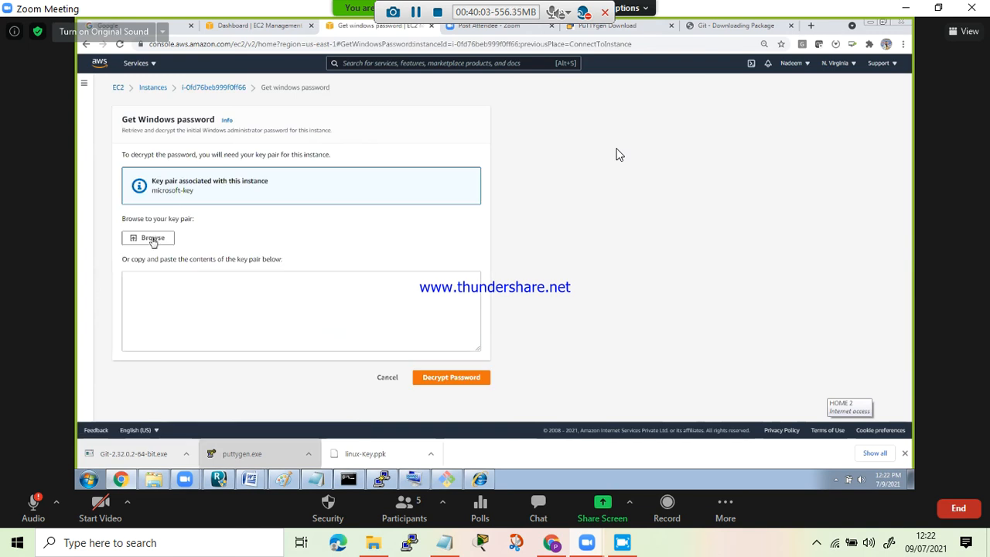
left_click(152, 240)
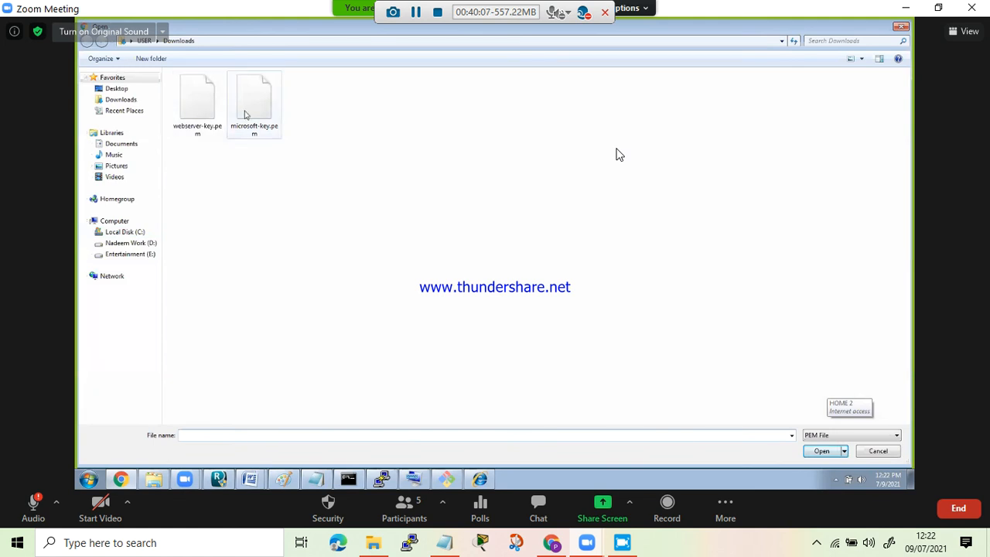
double_click(245, 114)
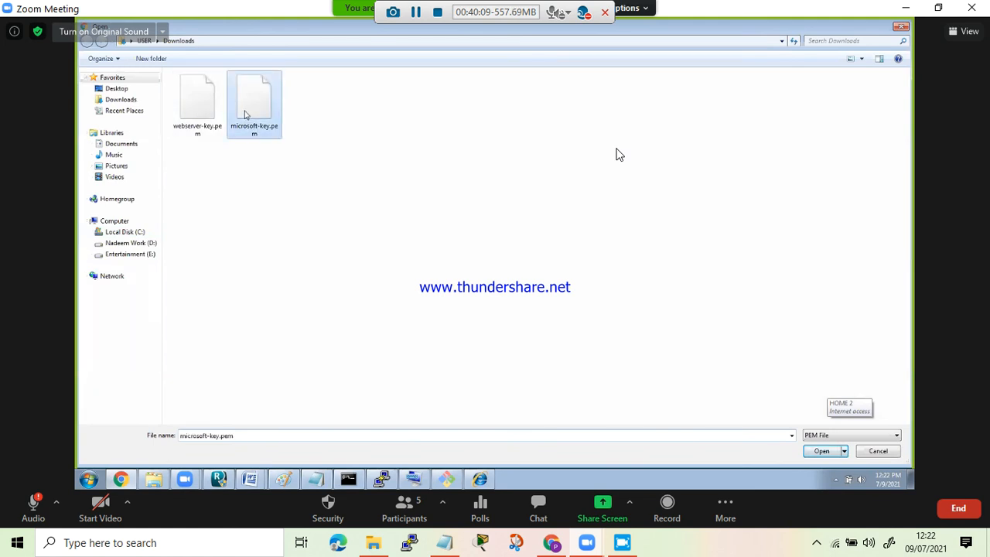
left_click(447, 406)
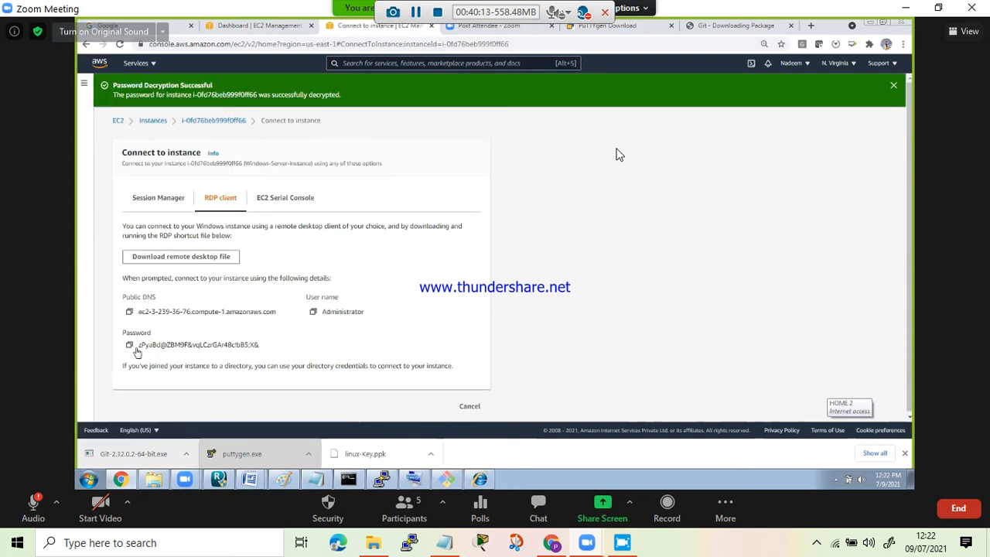
- Copy the decrypted administrator password and paste it into the untitled Notepad document
left_click(129, 345)
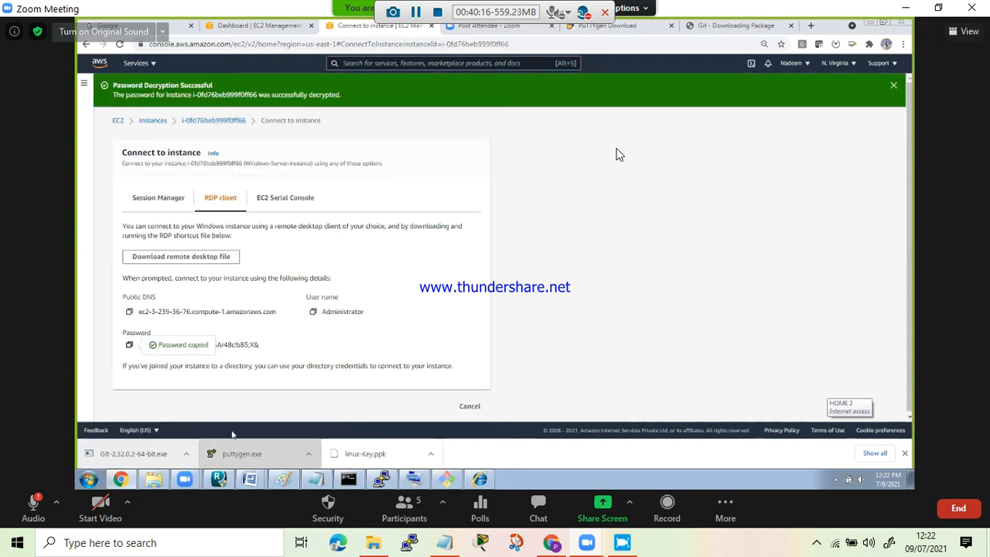
left_click(314, 479)
key("ctrl+v")
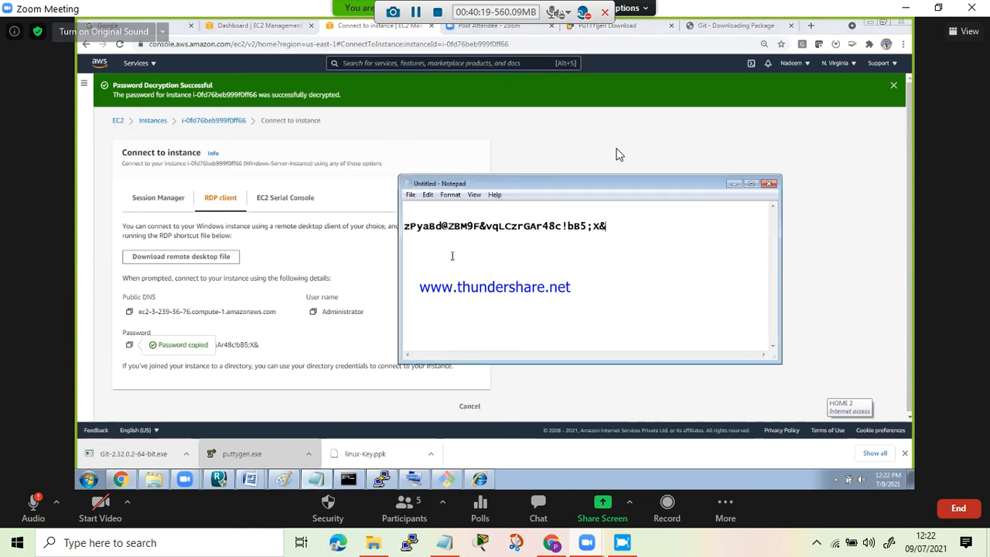
- Return to the Instances list and copy the public IPv4 address of Windows-Server-Instance
left_click(151, 124)
left_click(150, 122)
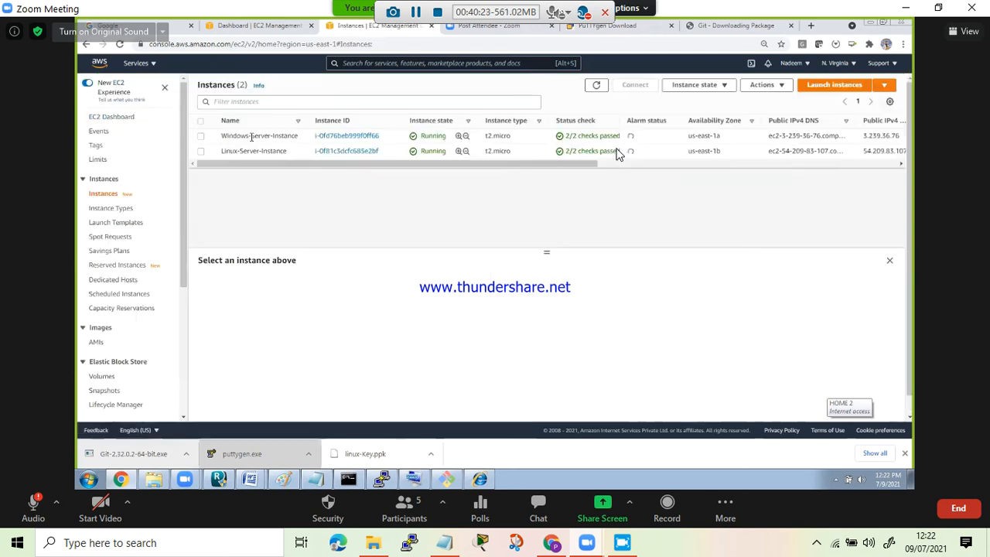
left_click(201, 138)
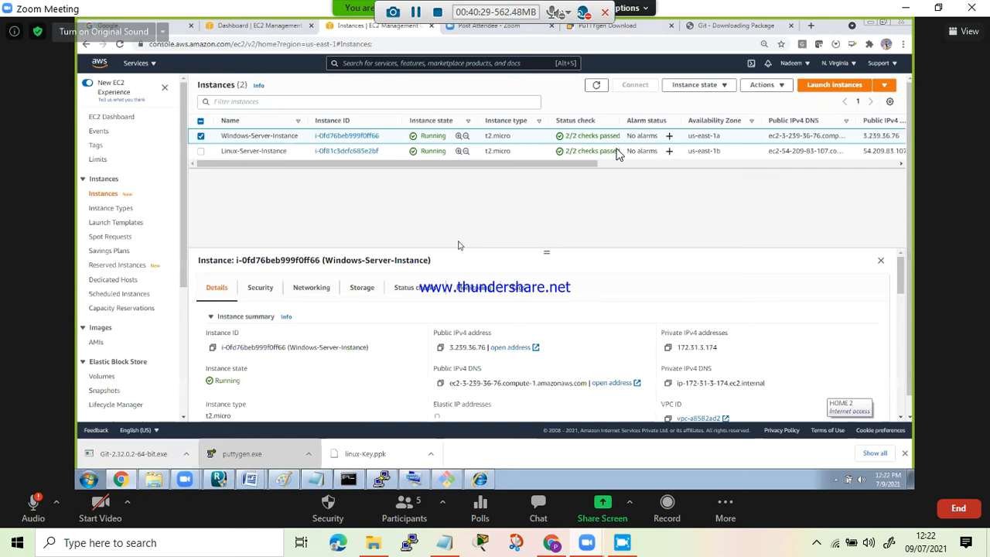
left_click(440, 347)
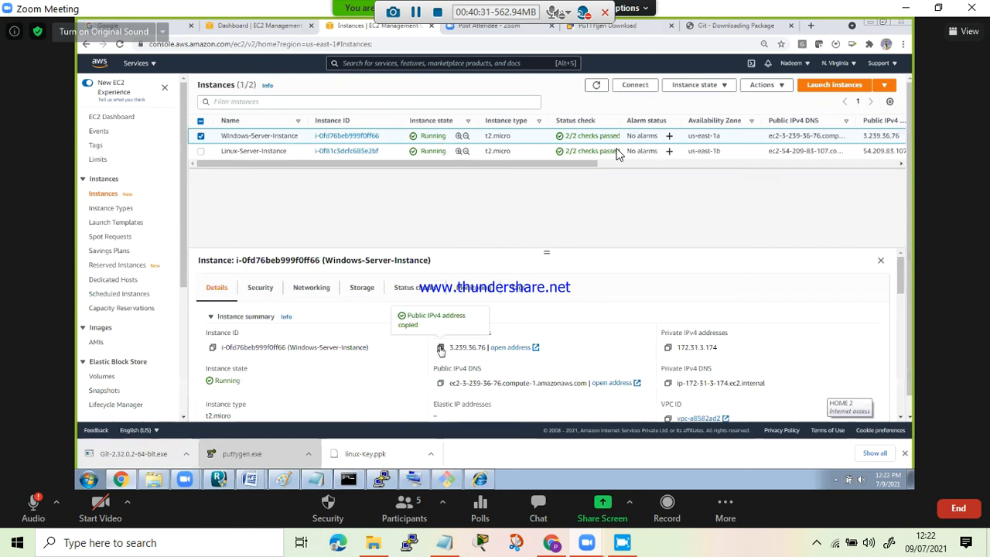
- Open Remote Desktop Connection and start a connection to the copied address 3.239.36.76
left_click(89, 479)
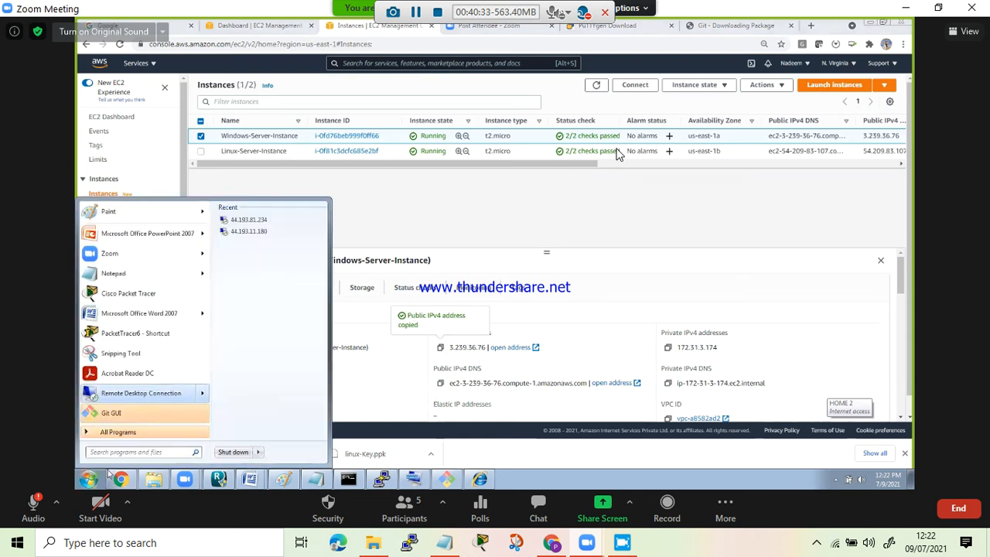
left_click(145, 392)
key("ctrl+v")
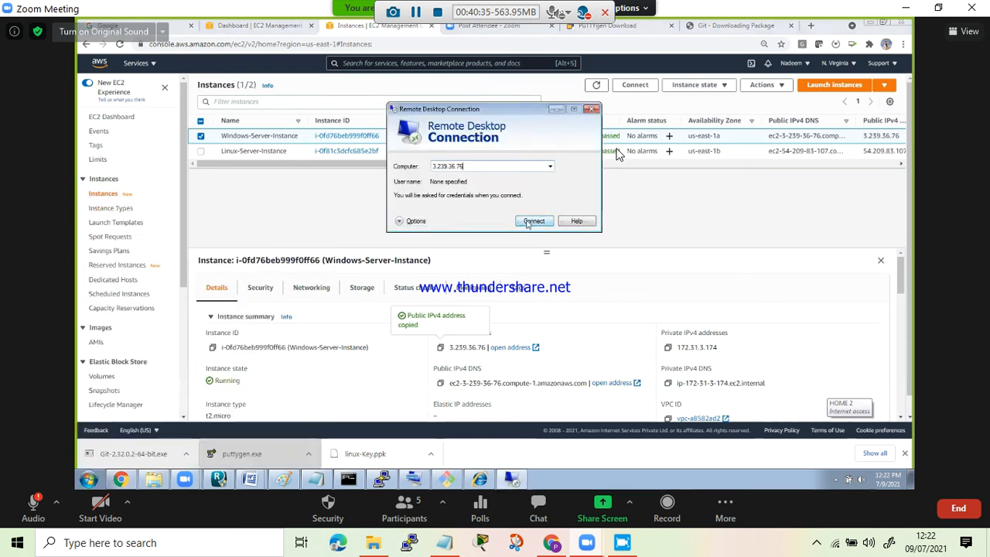
left_click(532, 221)
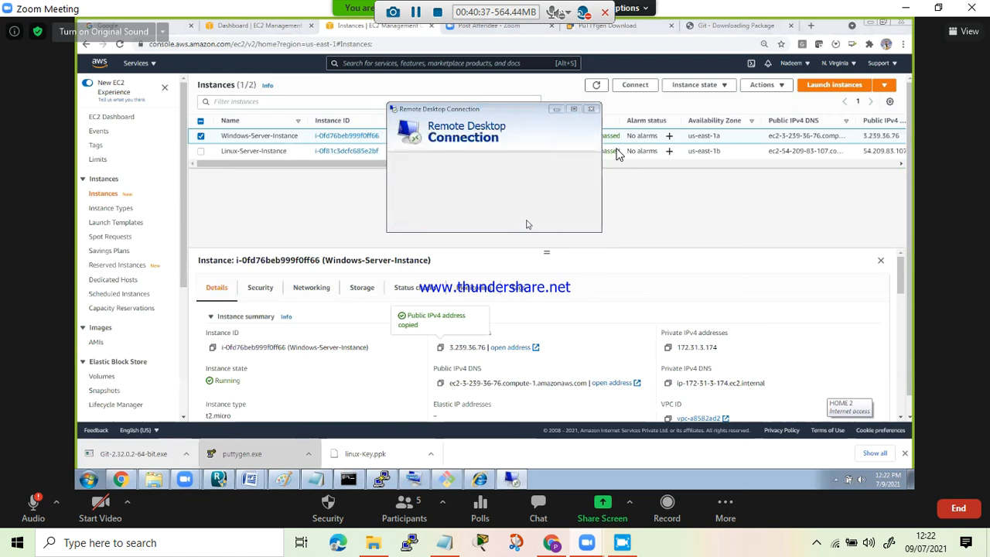
- Enter administrator as the user name in the Windows Security credentials for the remote connection
type("administrator")
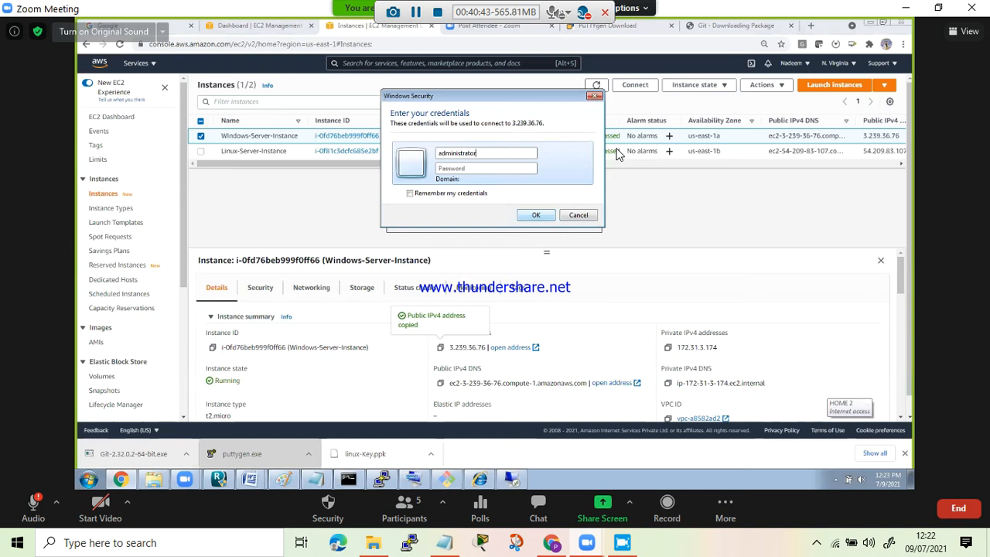
- Copy the saved administrator password from the untitled Notepad document
left_click(318, 478)
left_click_drag(404, 226, 511, 220)
left_click_drag(404, 226, 626, 227)
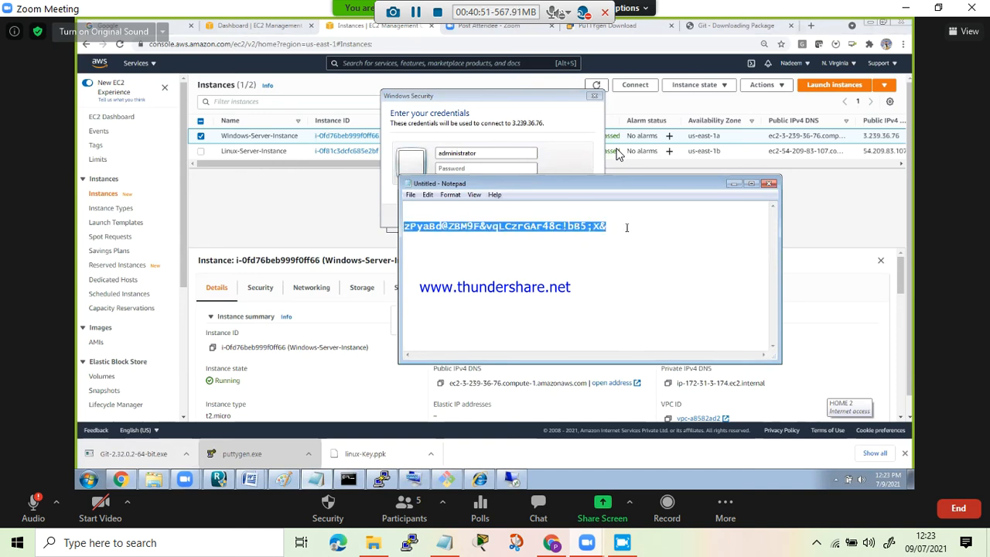
left_click(626, 228)
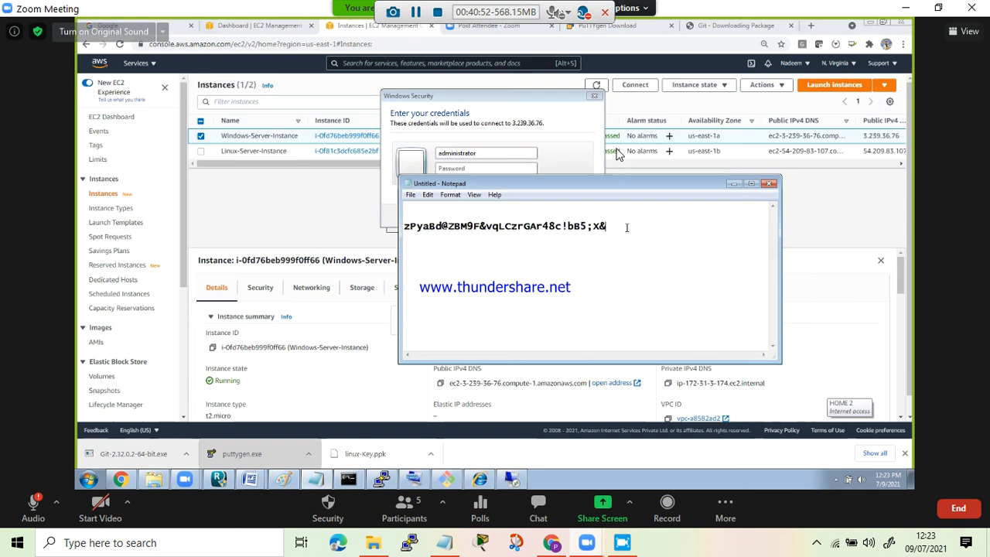
double_click(518, 226)
left_click(517, 226)
left_click_drag(404, 226, 619, 225)
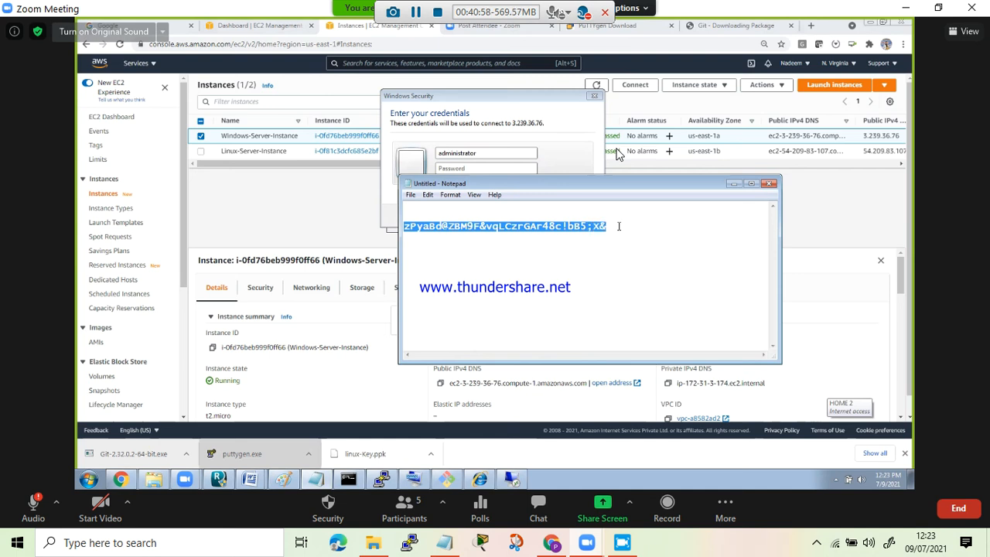
- Sign in to 3.239.36.76 by pasting the administrator password, and maximize the remote session window
left_click(733, 184)
key("ctrl+v")
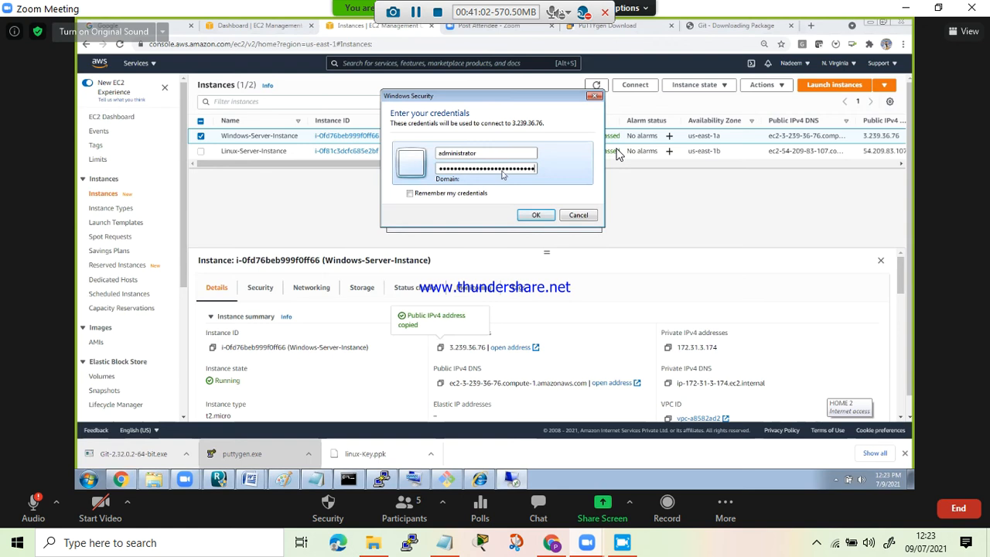
left_click(535, 215)
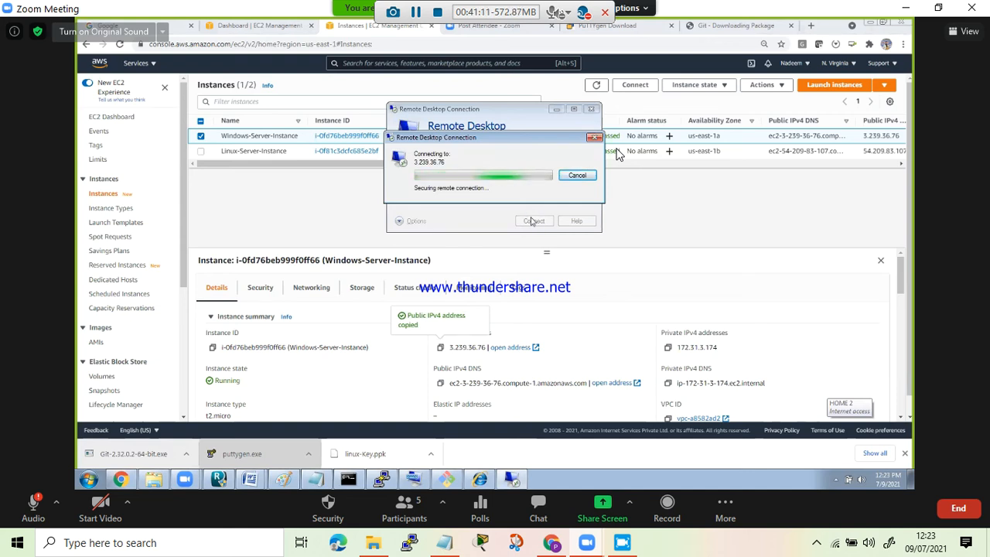
left_click(526, 257)
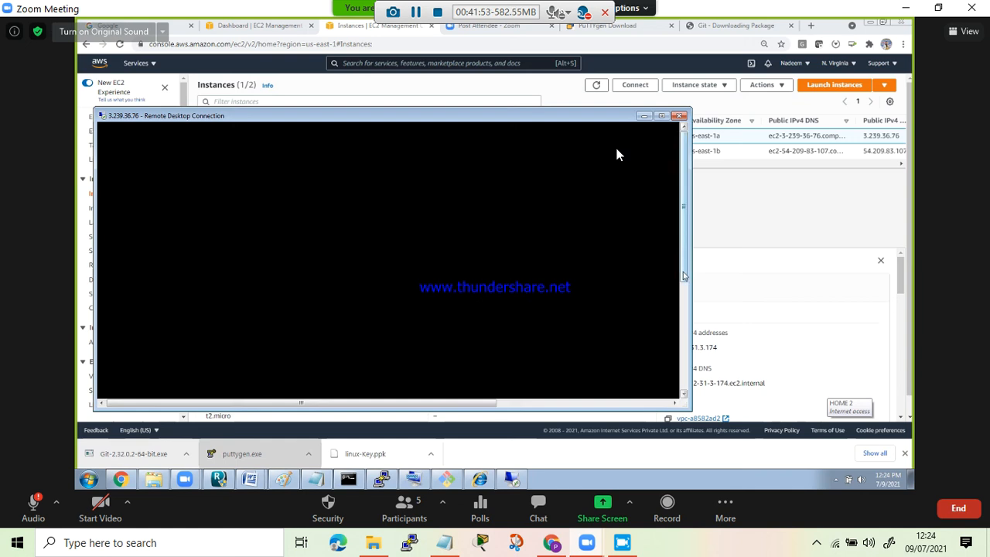
left_click(664, 118)
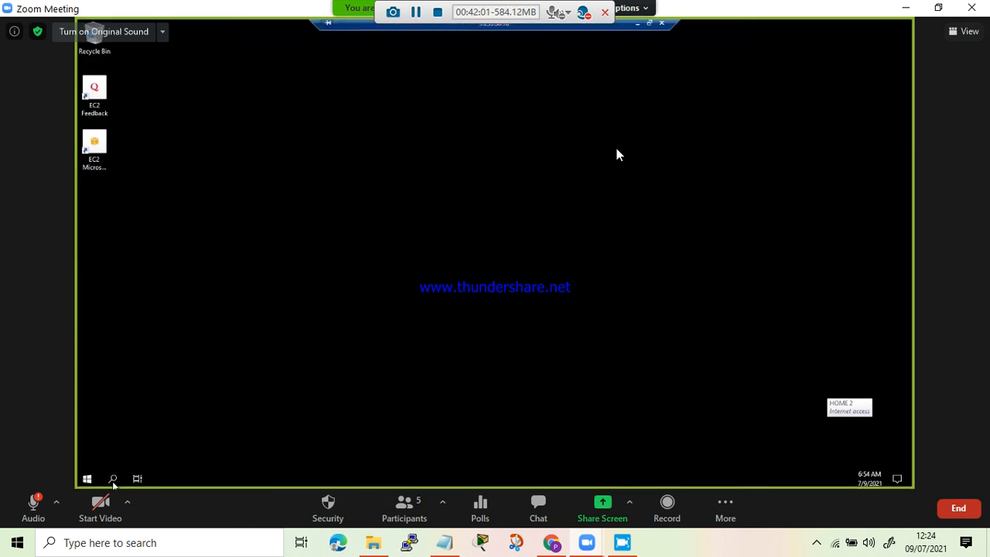
- Search for cmd on the remote Windows server and open Command Prompt
left_click(86, 478)
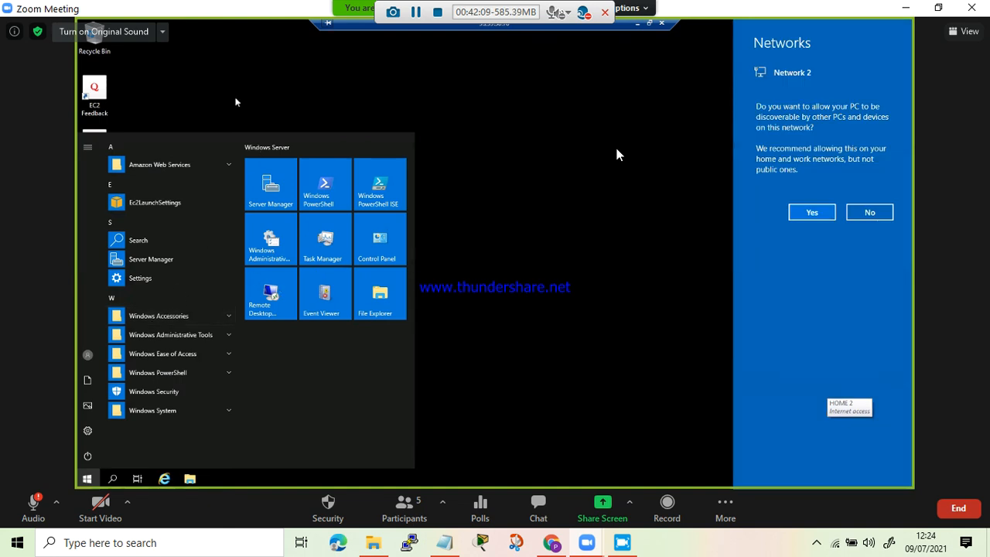
left_click(354, 92)
left_click(115, 483)
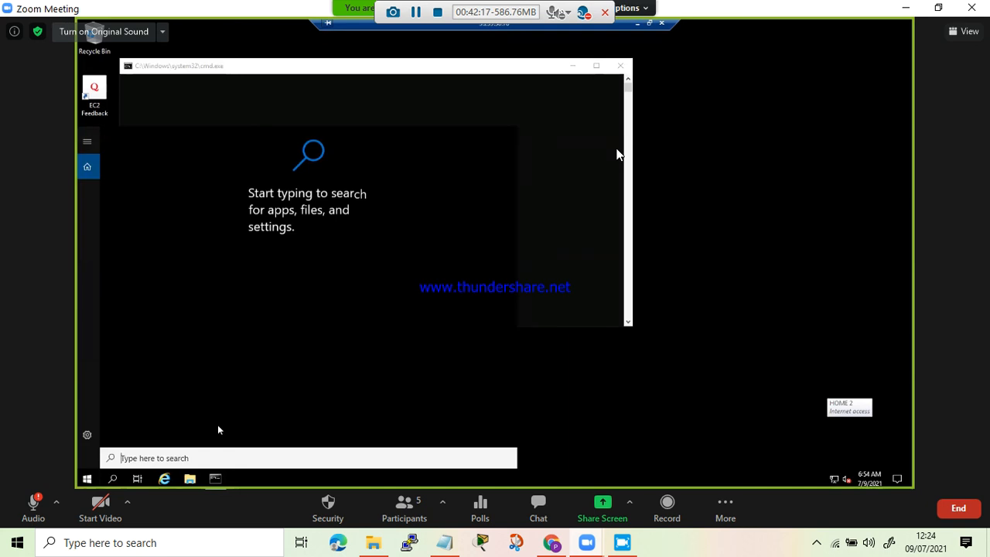
type("cm")
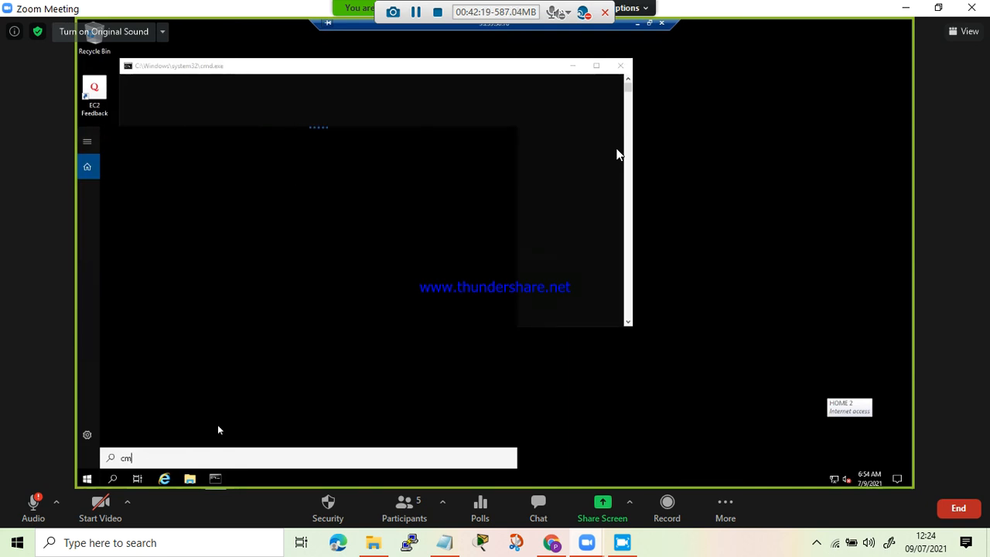
type("d")
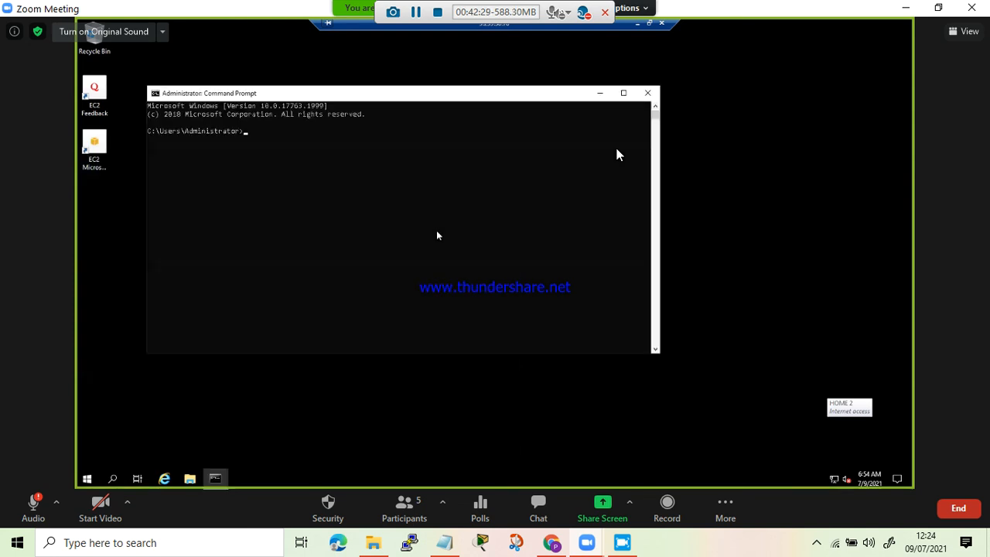
- Try a continuous ping from the remote server with the command "ping 8.8.8.8. -t"
type("ping 8.8.8.8. -t")
key("Return")
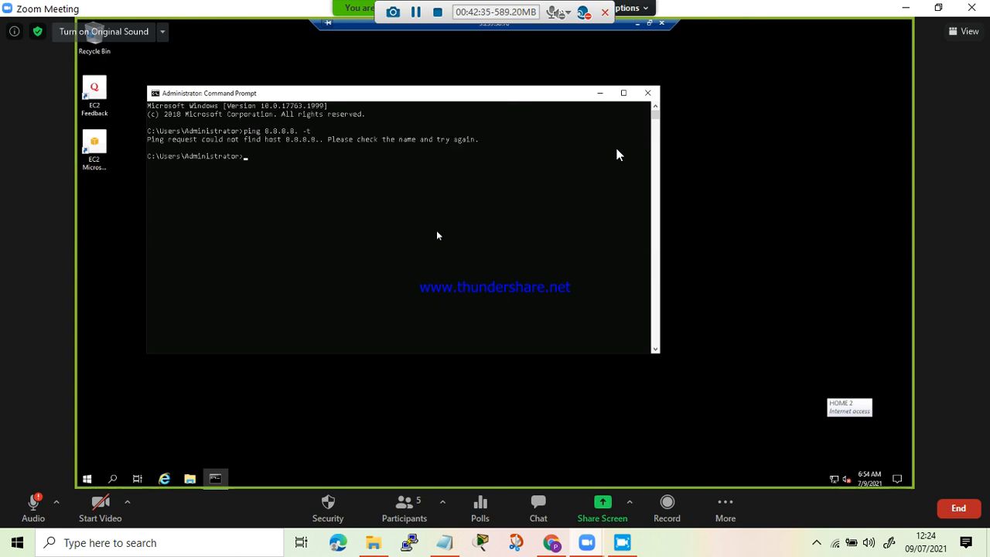
- Test the remote server's internet connectivity by running "ping 8.8.8.8" in Command Prompt
type("ping 8.8.8.8.")
key("BackSpace")
key("Return")
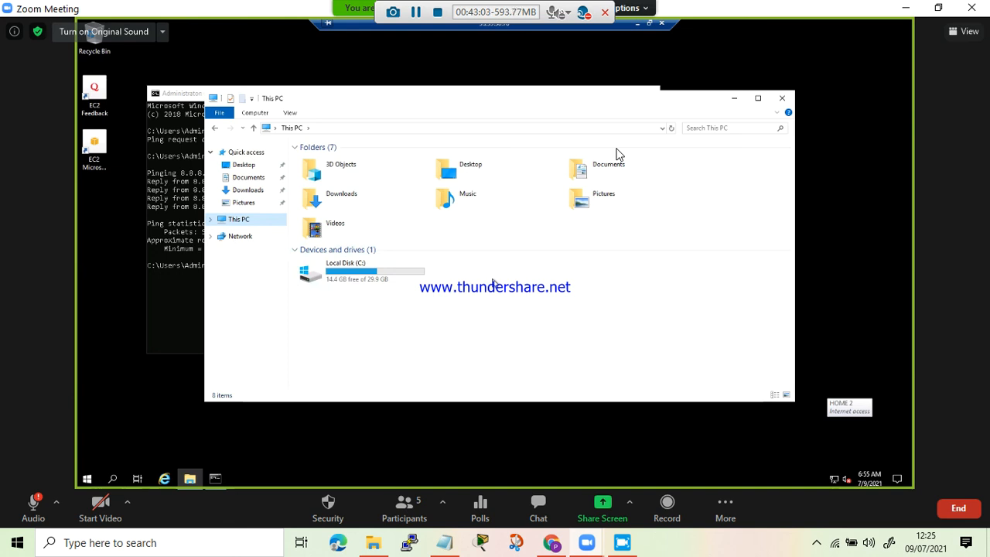
- Minimize the remote desktop session and deselect Windows-Server-Instance in the EC2 Instances list
left_click(650, 23)
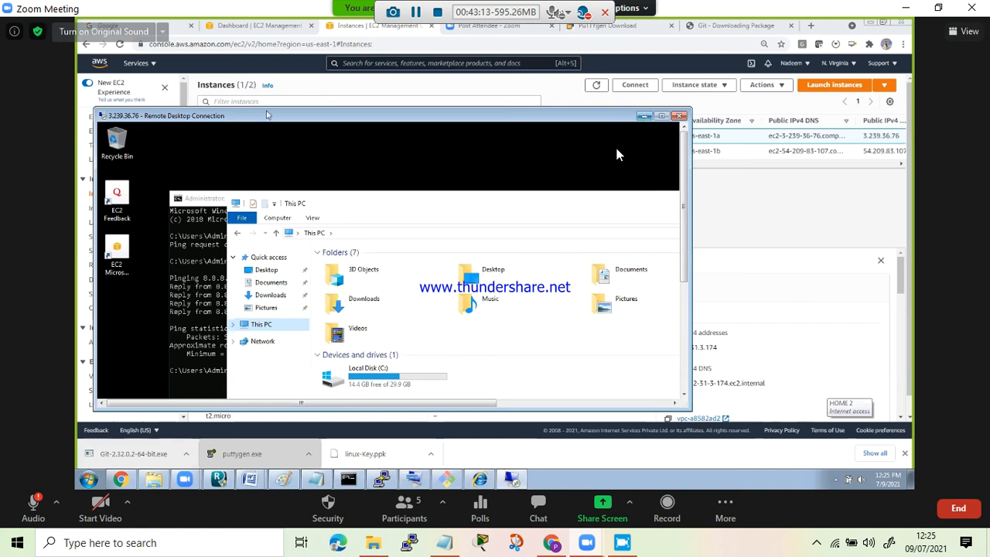
left_click(644, 116)
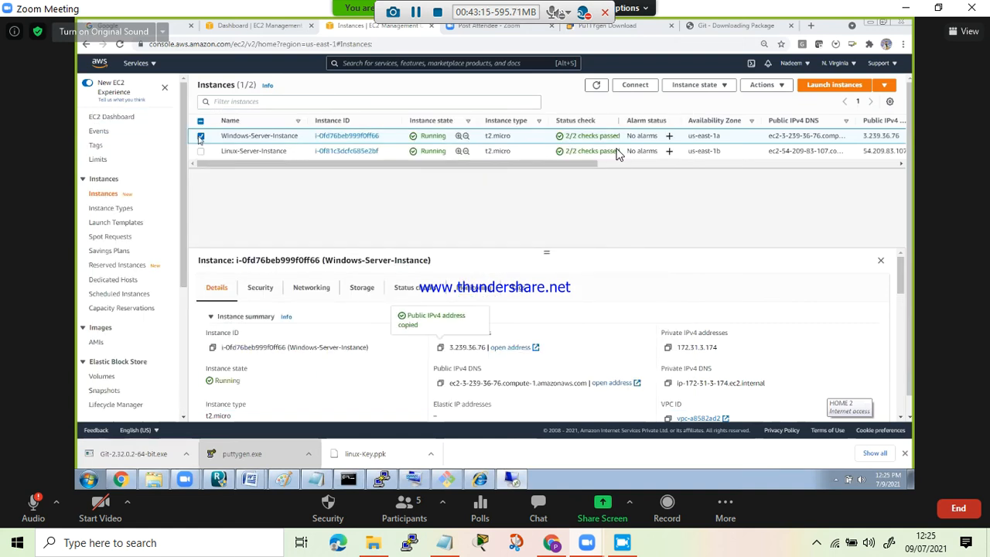
left_click(200, 137)
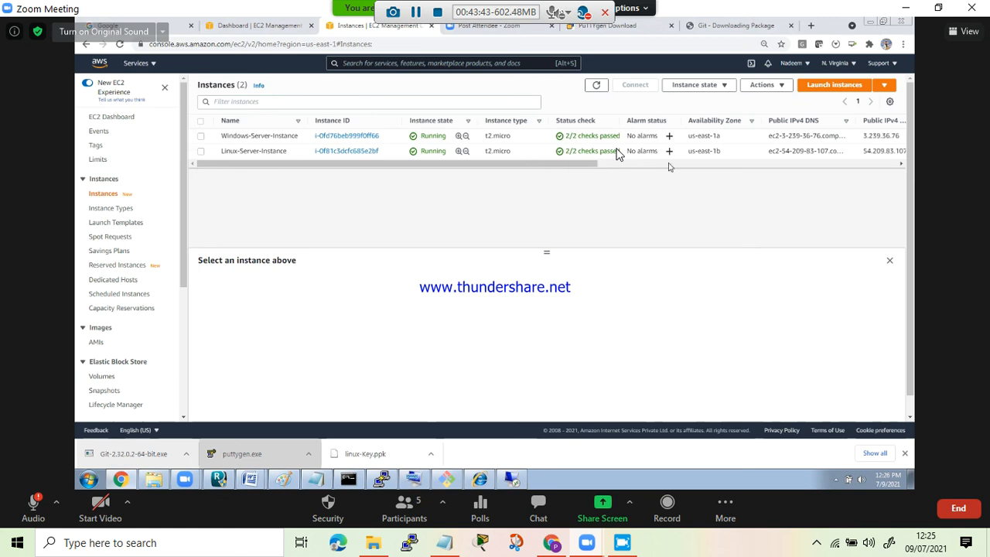
scroll(783, 167, "right", 3)
scroll(779, 170, "right", 5)
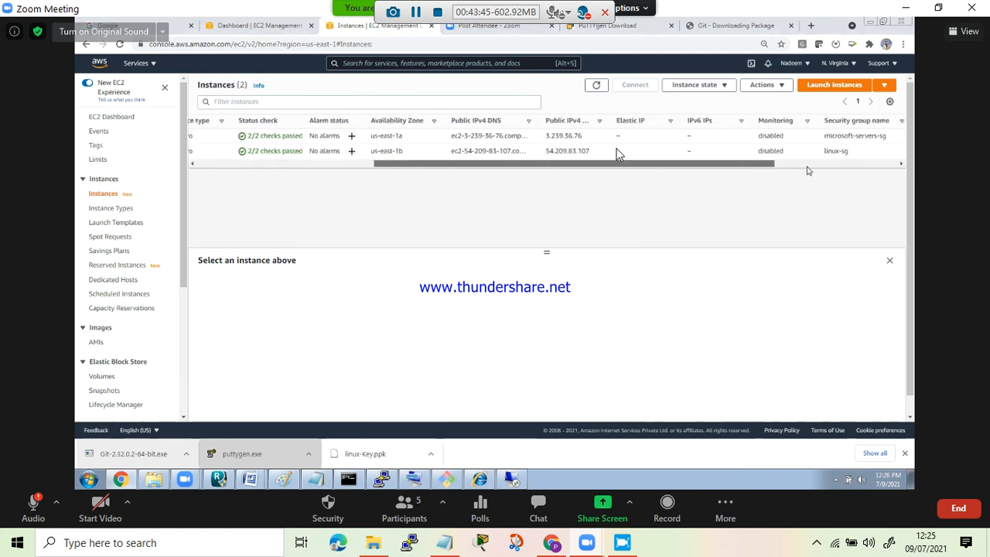
scroll(897, 168, "left", 8)
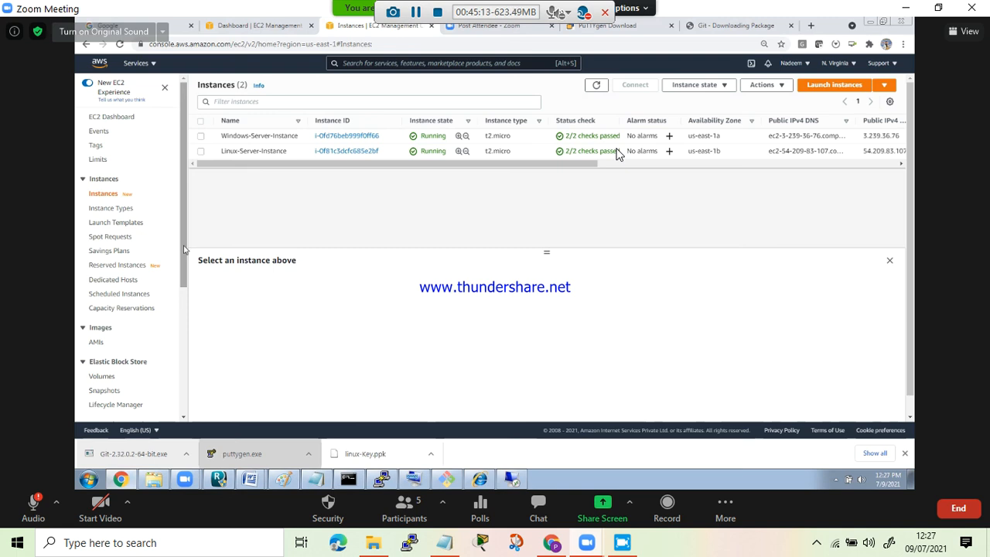
scroll(110, 334, "down", 3)
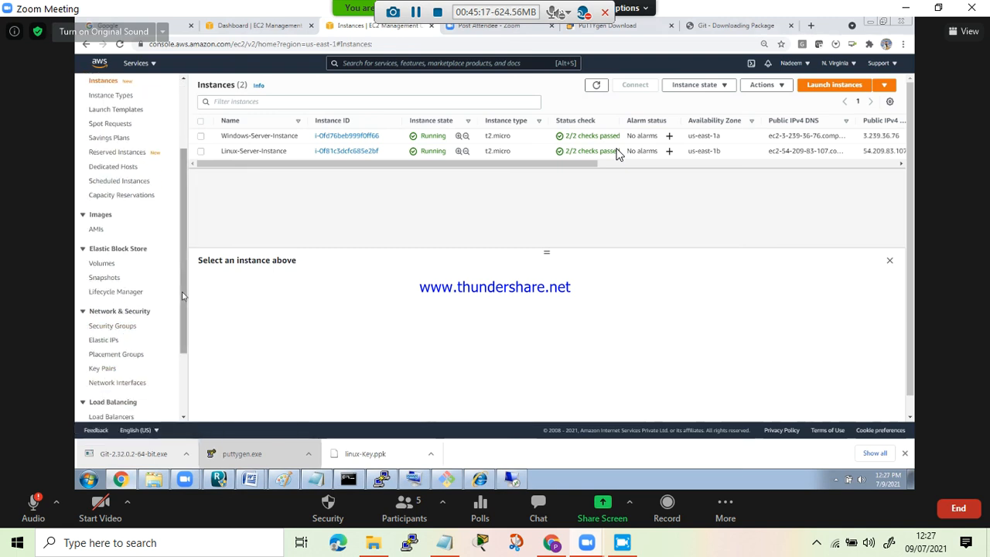
scroll(184, 149, "up", 3)
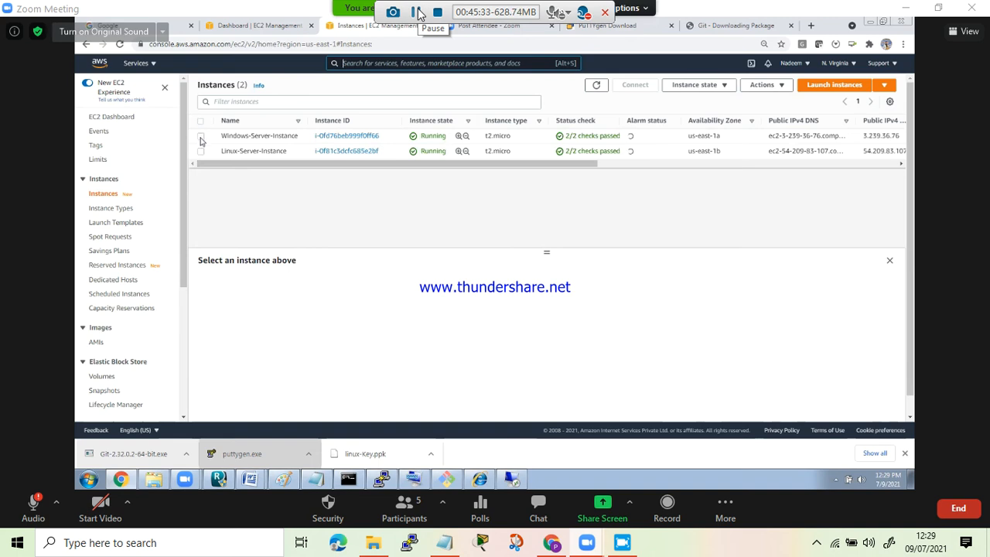
- Terminate both Windows-Server-Instance and Linux-Server-Instance, confirming the termination
left_click(200, 137)
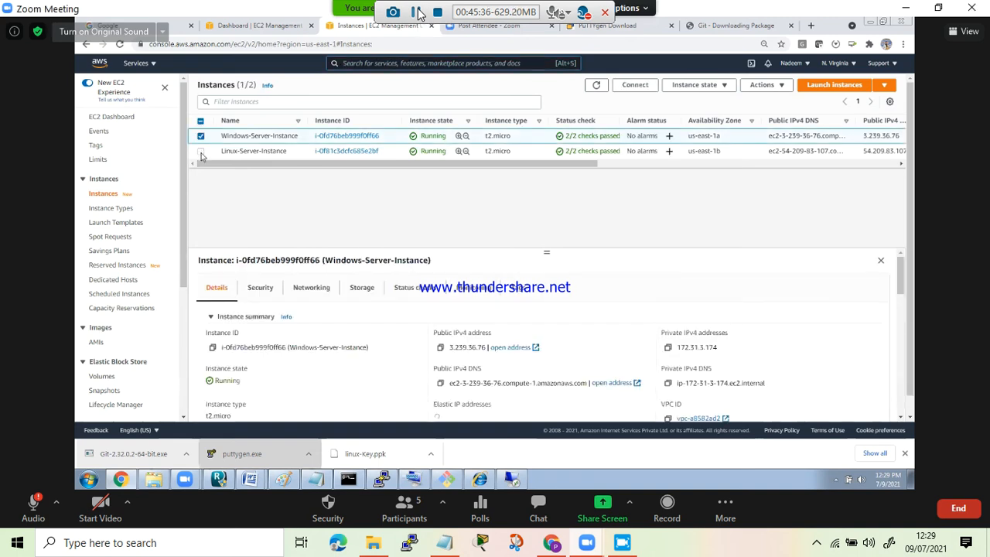
left_click(201, 152)
left_click(720, 86)
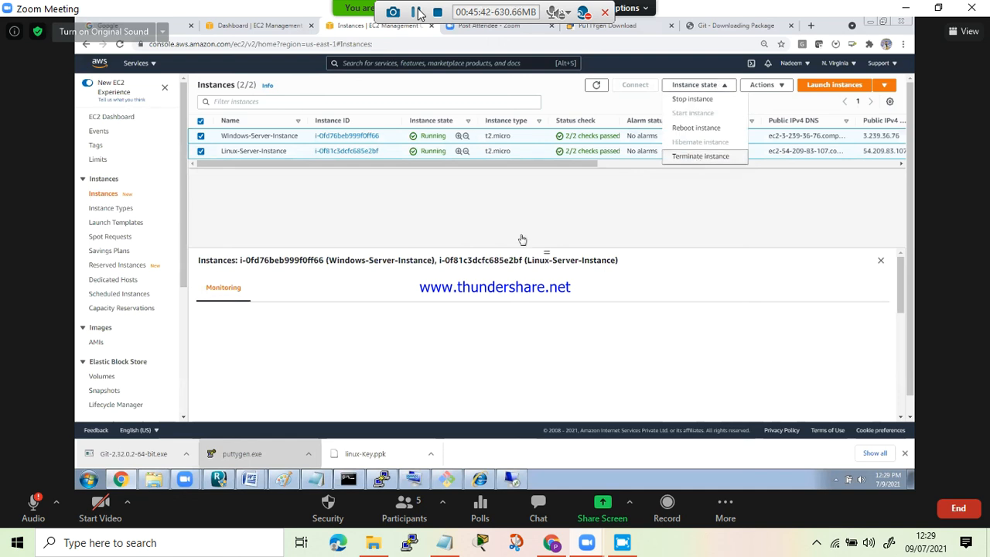
left_click(699, 158)
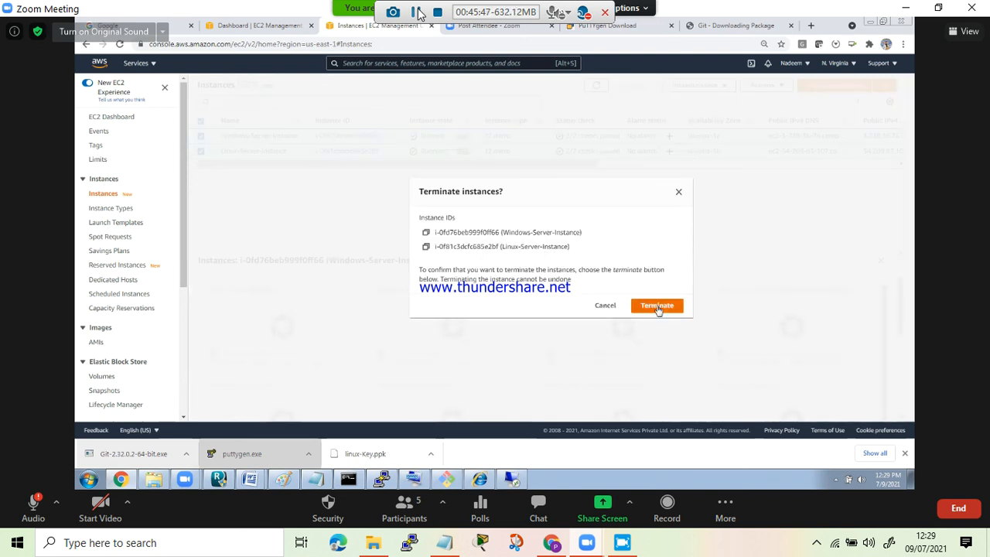
left_click(656, 308)
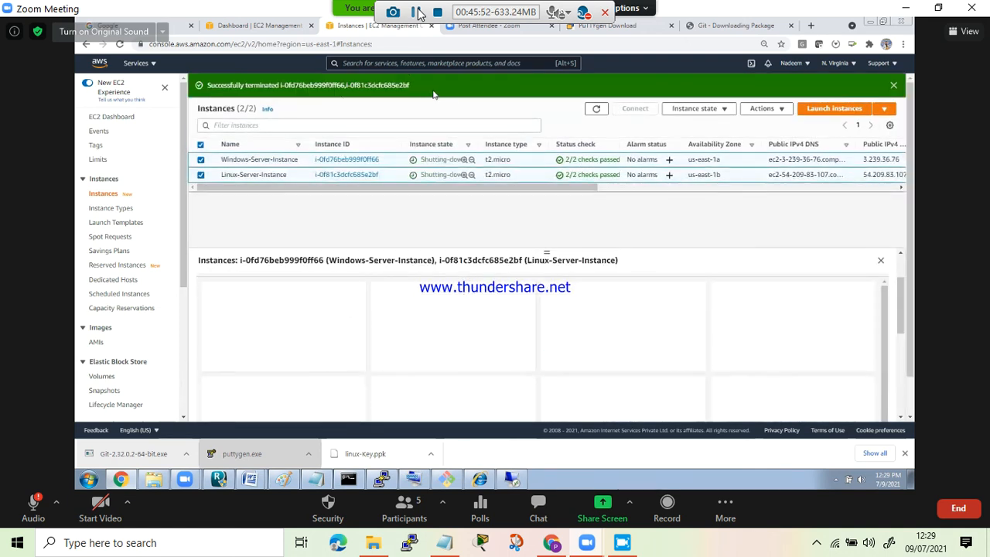
- Open the account's billing dashboard, then the AWS Cost Management home page to review current and forecasted costs
left_click(807, 65)
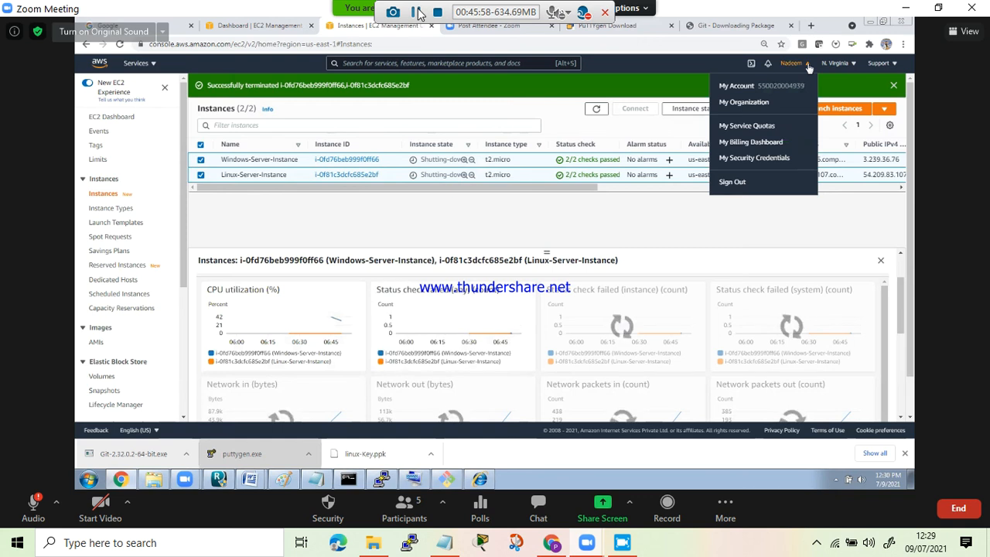
left_click(759, 143)
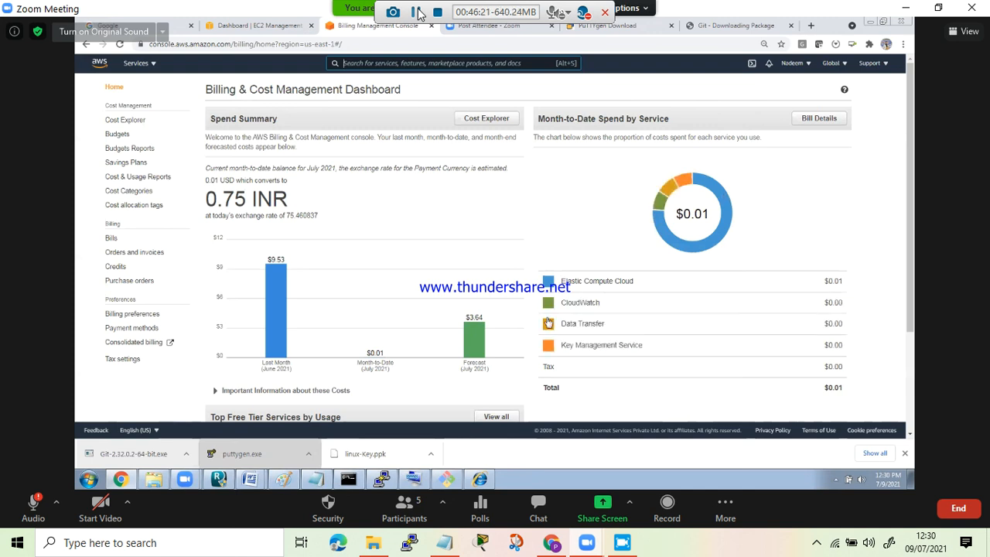
left_click(476, 348)
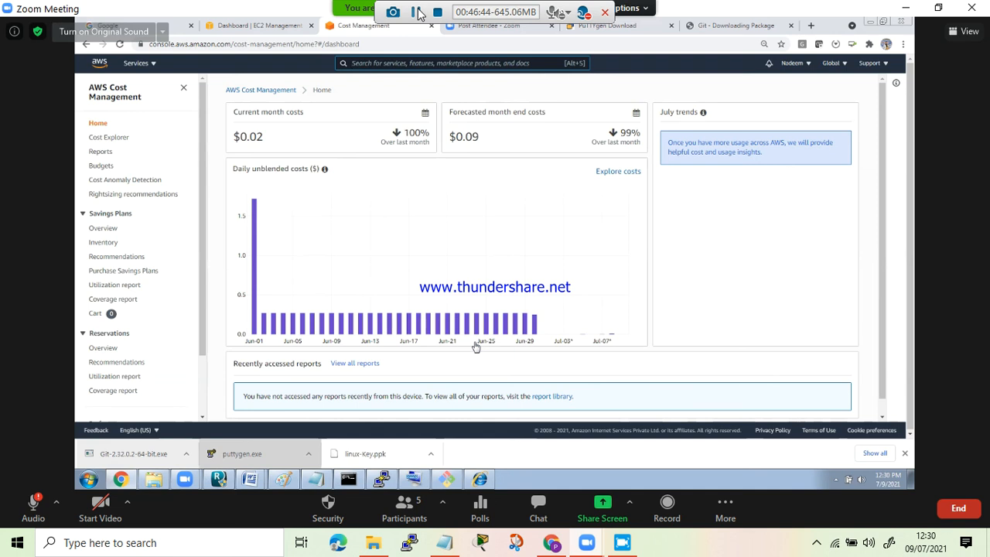
left_click_drag(910, 156, 884, 212)
left_click_drag(884, 211, 882, 134)
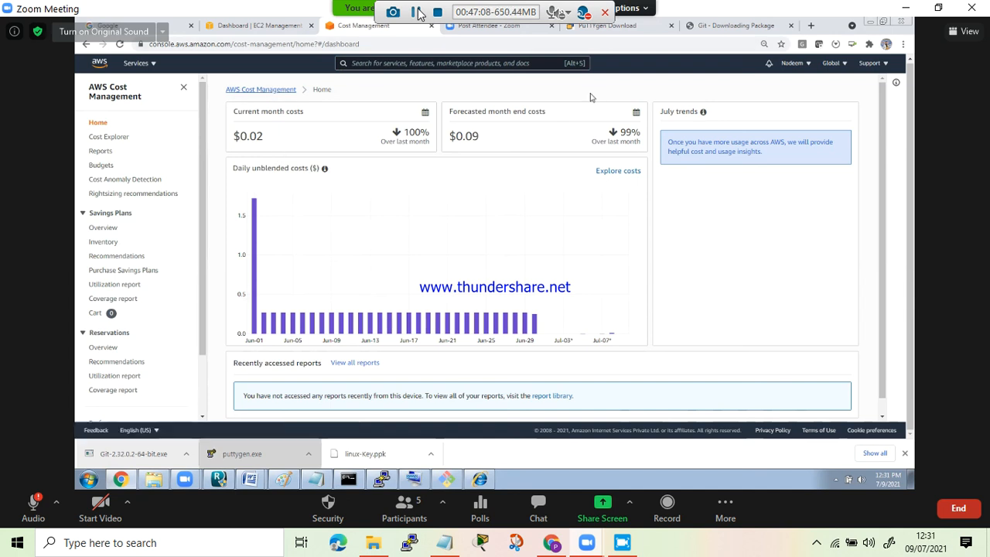
- Open Cost Explorer and then the Reports page in AWS Cost Management
left_click(804, 68)
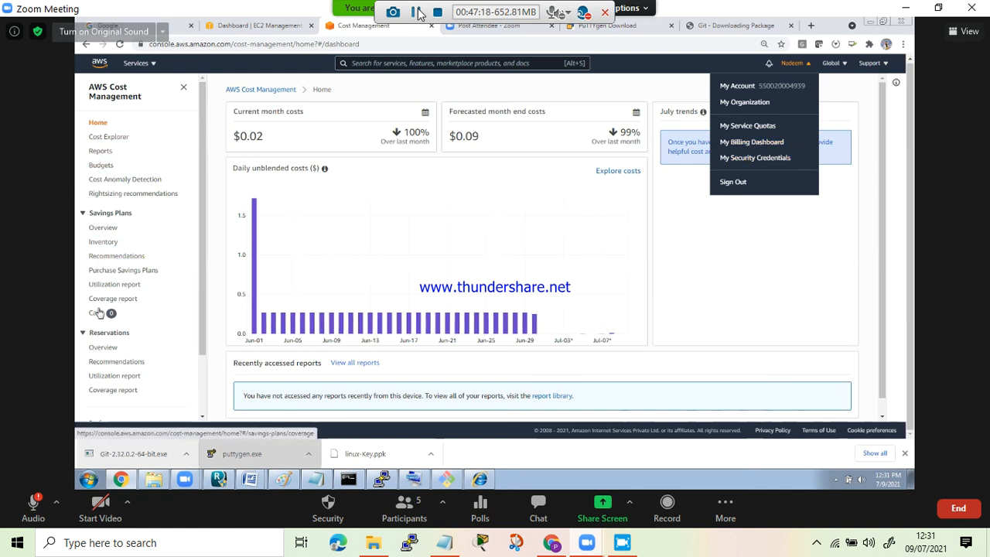
left_click(101, 140)
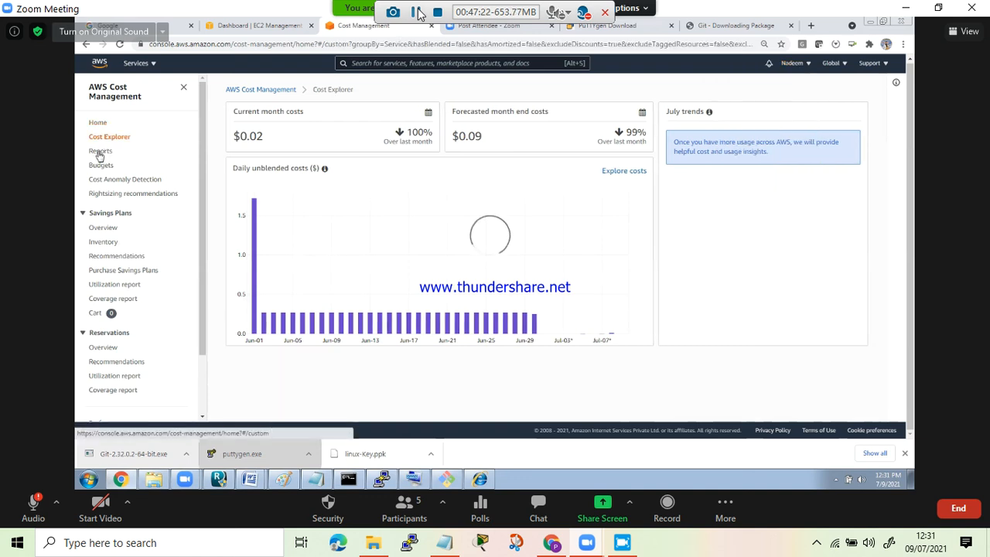
left_click(99, 153)
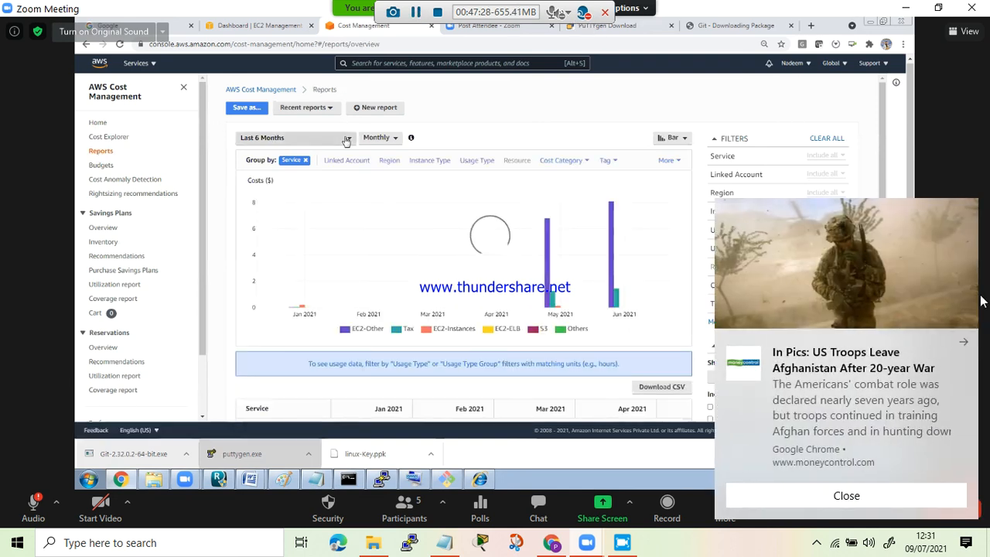
- Set the cost report's granularity to Daily
left_click(346, 139)
left_click(964, 343)
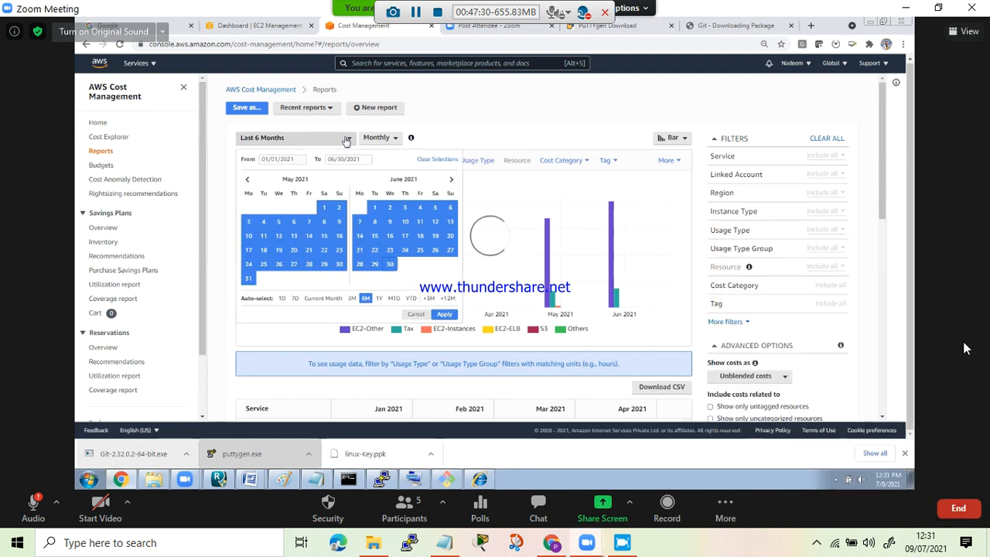
left_click(394, 139)
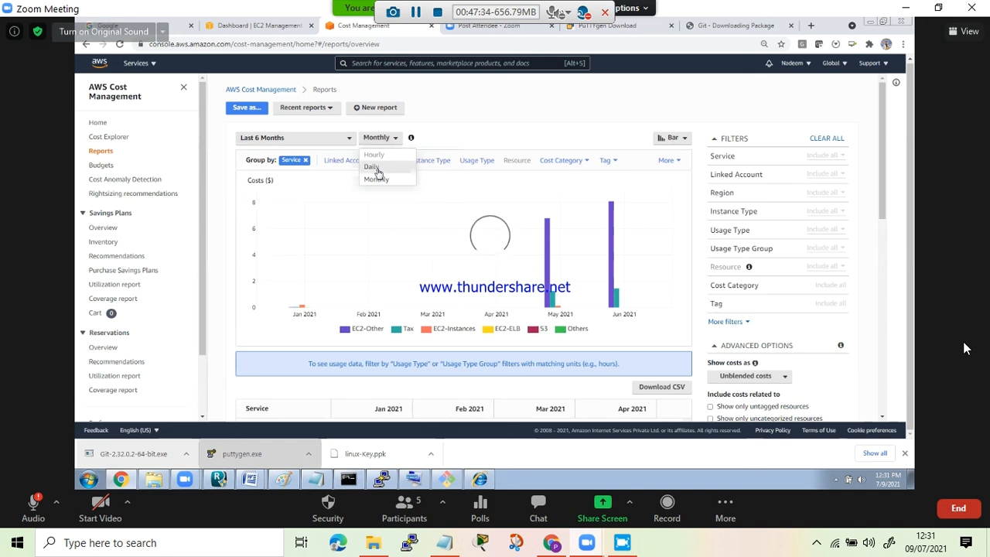
left_click(375, 168)
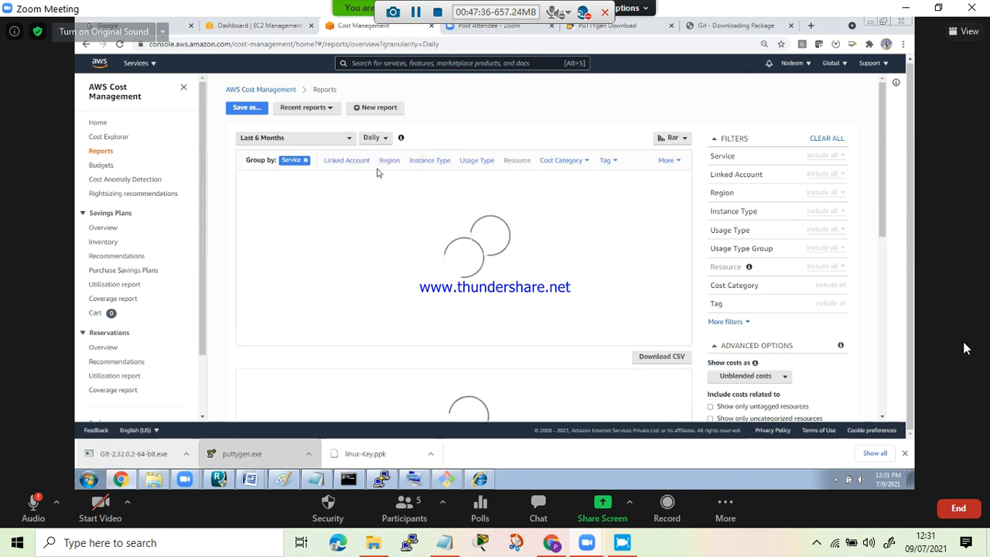
- Open the date range selection of the daily cost report and review its per-service cost table
left_click(348, 140)
left_click_drag(881, 167, 883, 251)
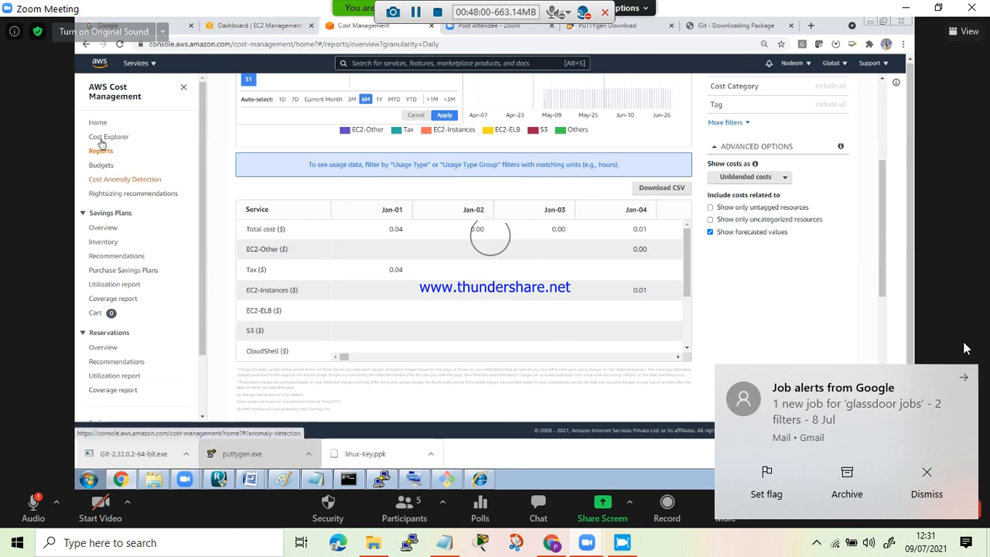
- Dismiss the mail notifications and review the cost overview and July trends on the AWS Cost Management home page
left_click(926, 486)
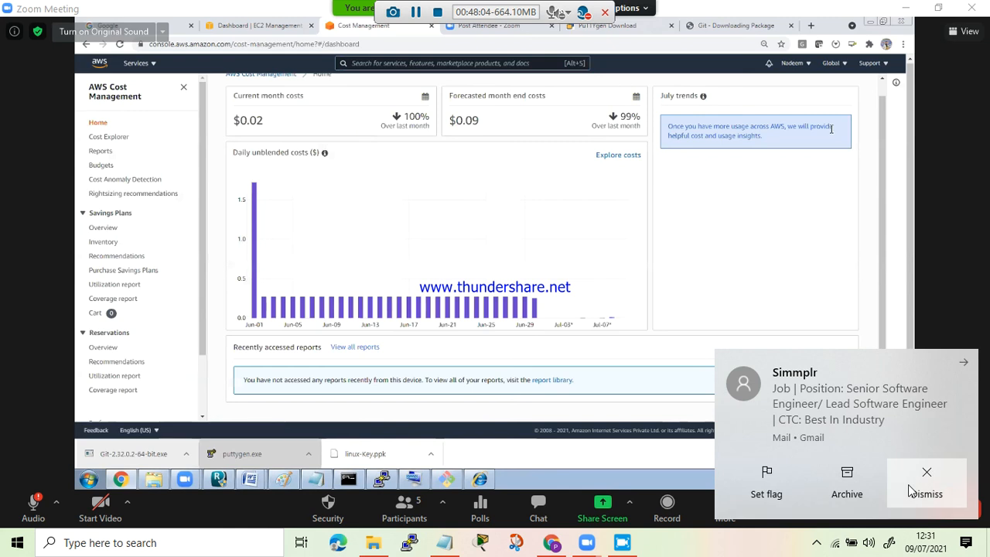
left_click(907, 484)
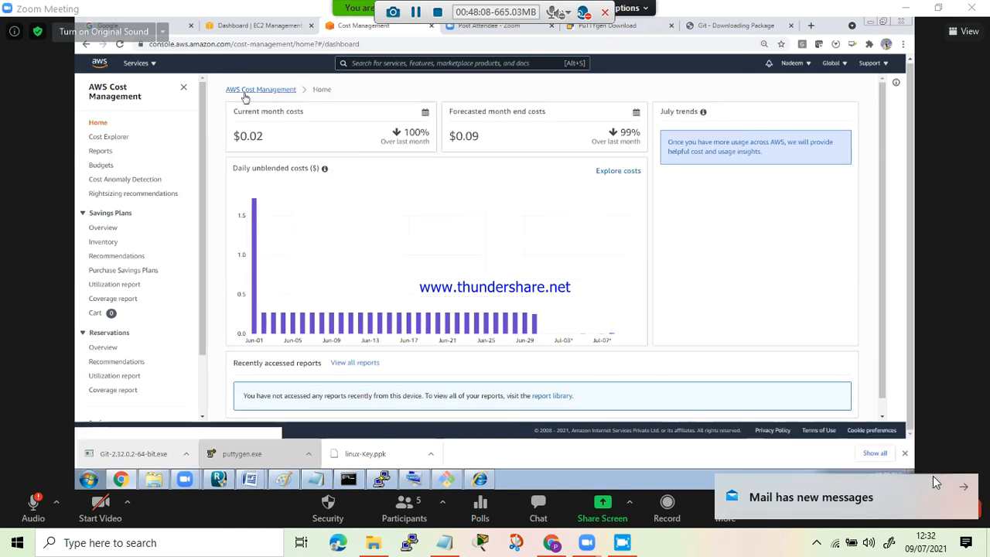
left_click(970, 489)
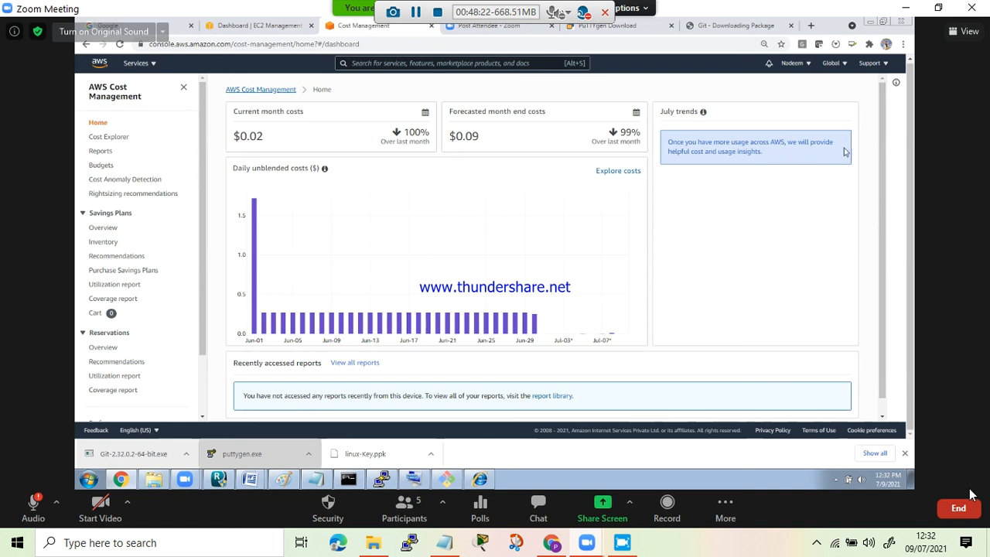
left_click_drag(883, 167, 883, 175)
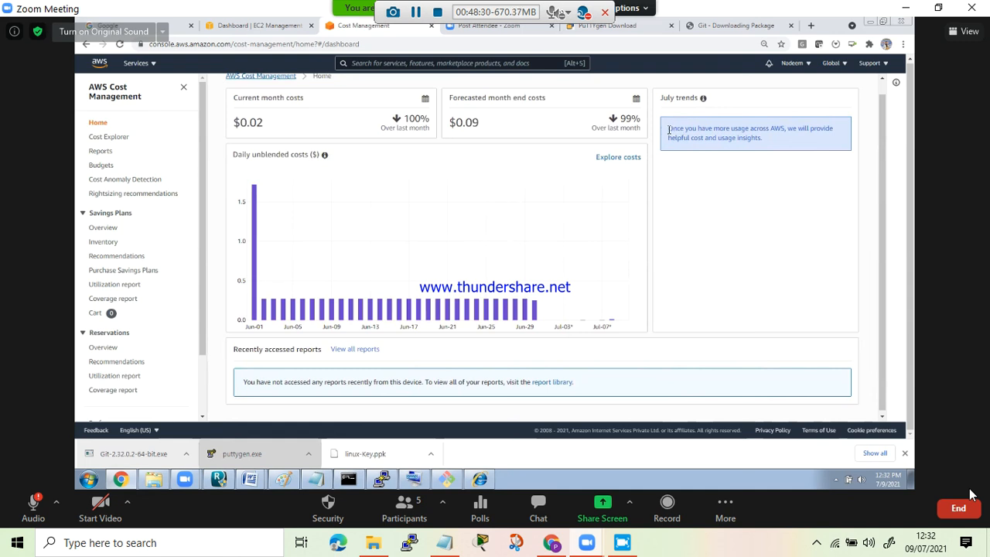
left_click_drag(735, 126, 792, 140)
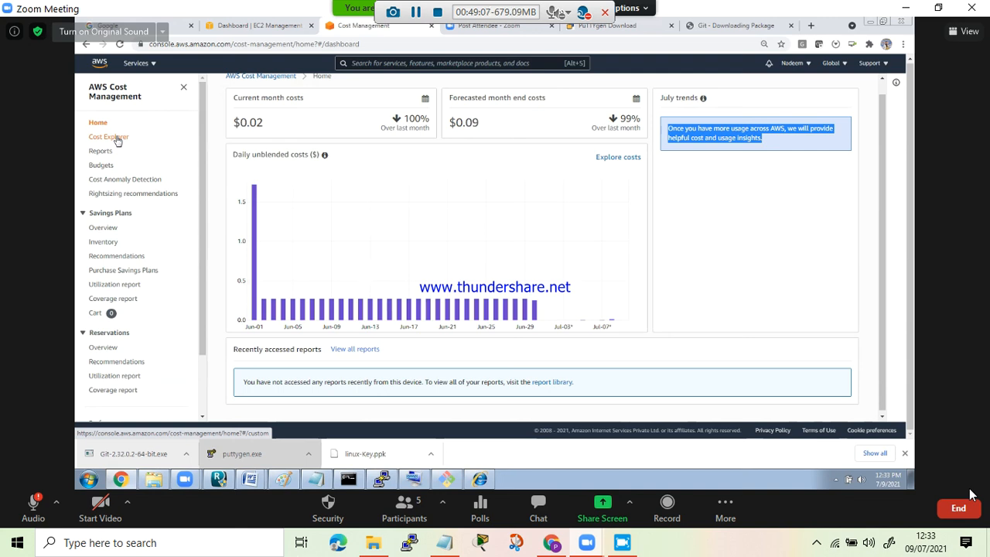
- Open the Monthly costs by service report from the reports list and inspect the June 2021 costs in its chart
left_click(100, 152)
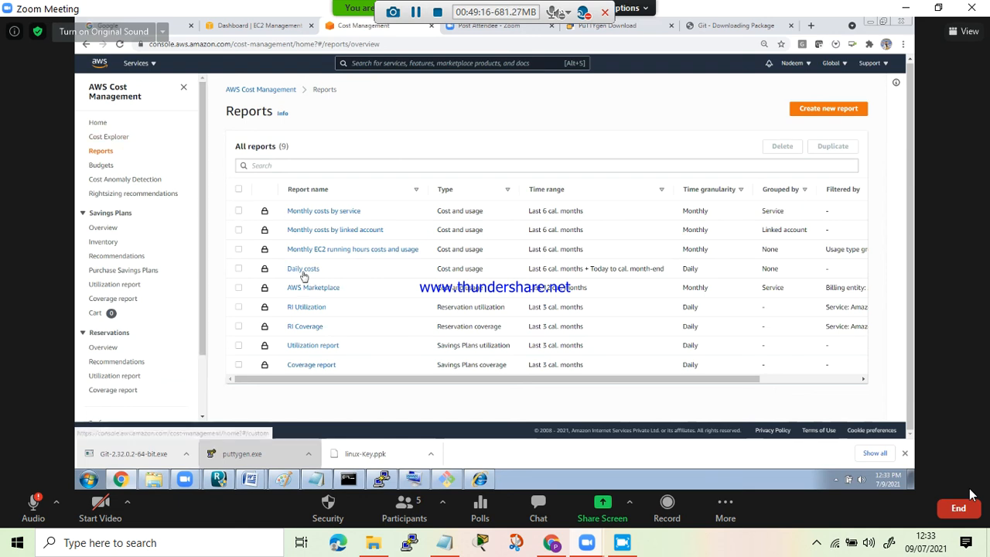
left_click(340, 215)
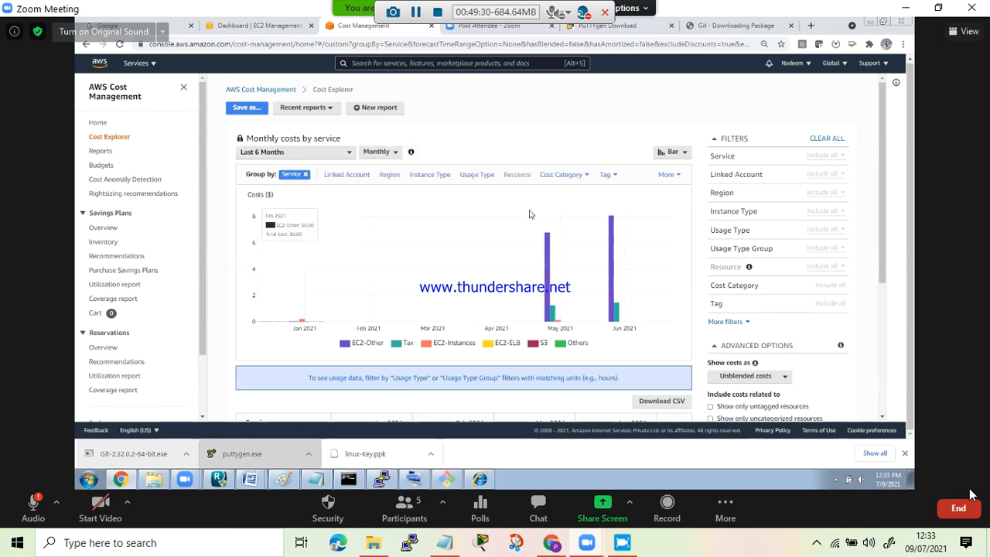
mouse_move(611, 251)
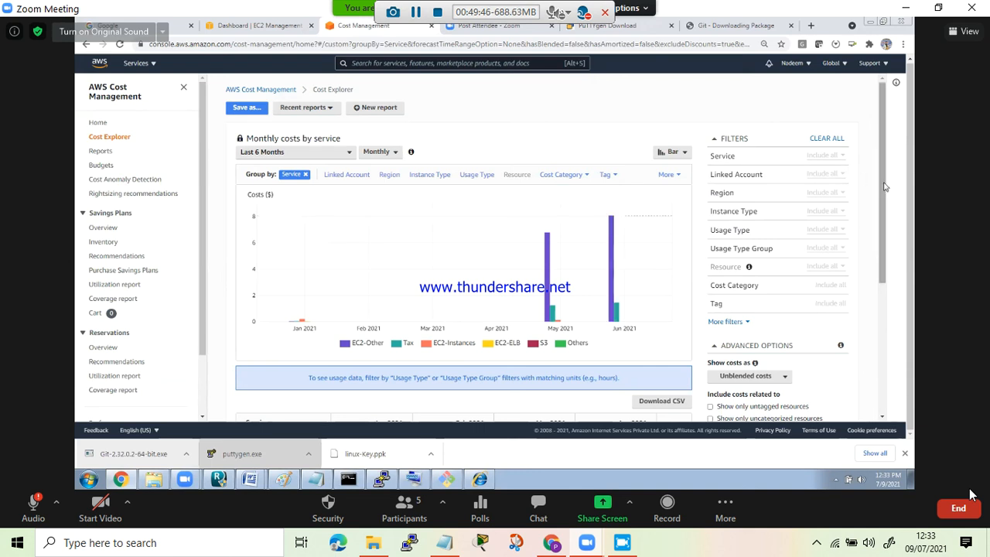
- Examine the monthly cost table for each service, including the Service Total column, and return to the Cost Management home page
left_click_drag(885, 187, 884, 315)
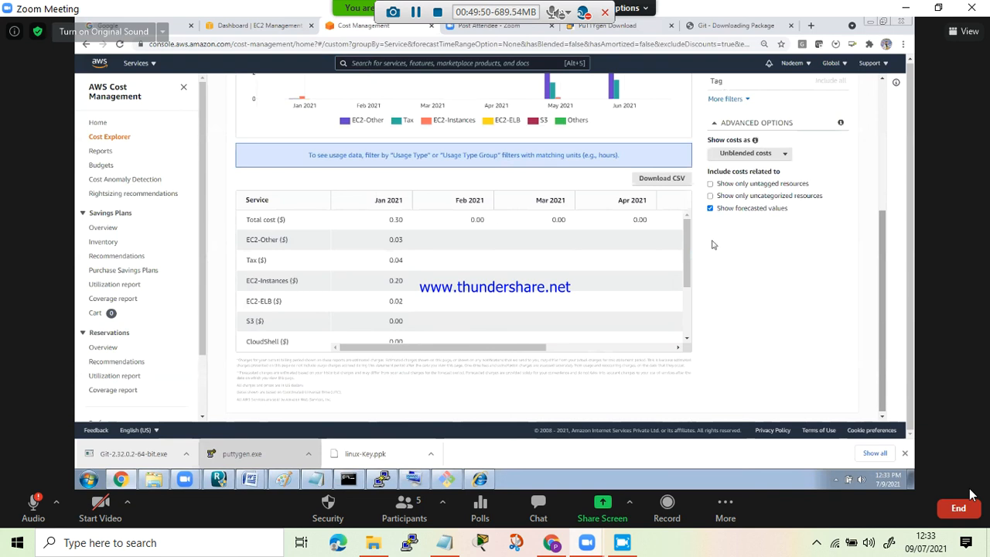
scroll(686, 242, "down", 1)
scroll(521, 340, "up", 1)
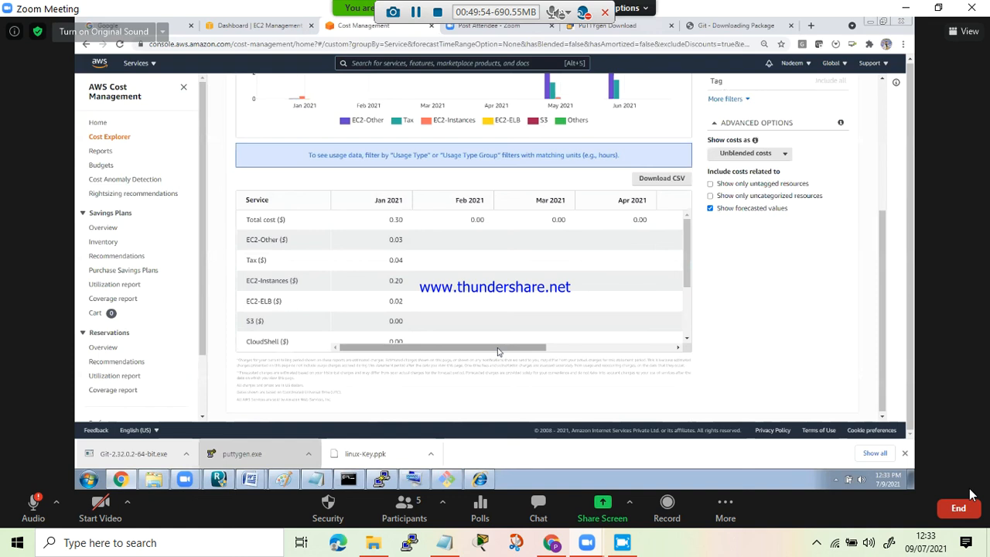
left_click_drag(590, 353, 646, 351)
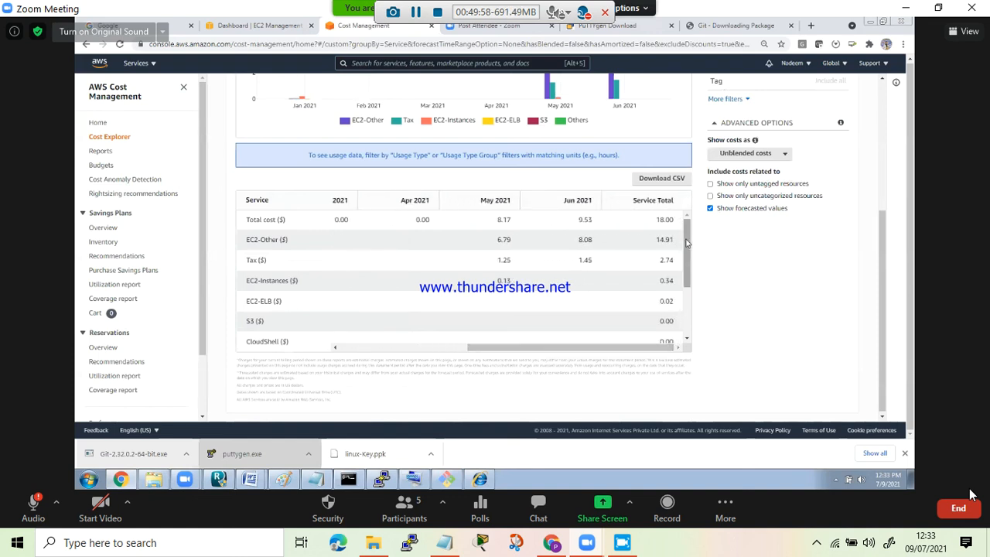
scroll(687, 242, "down", 1)
scroll(686, 238, "up", 1)
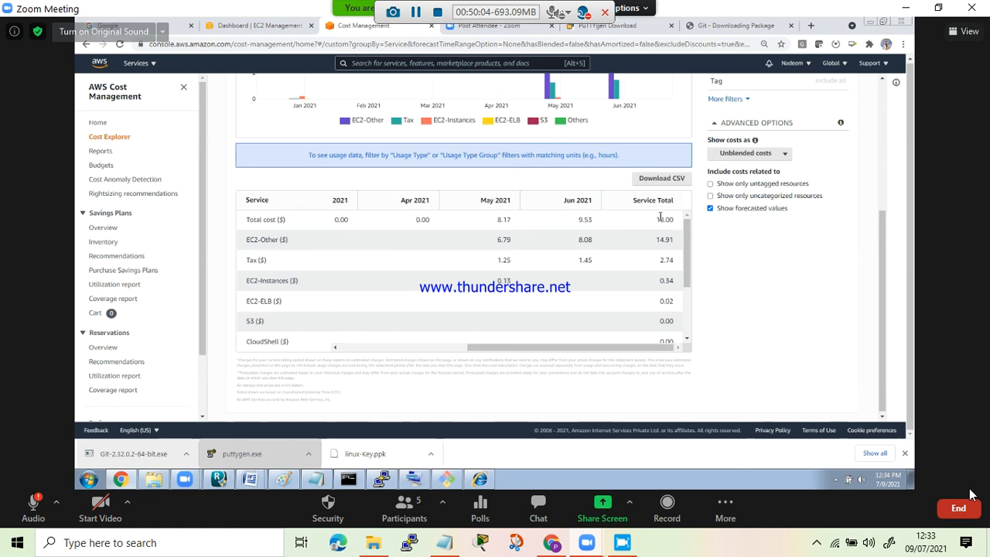
scroll(690, 307, "down", 1)
scroll(691, 307, "down", 3)
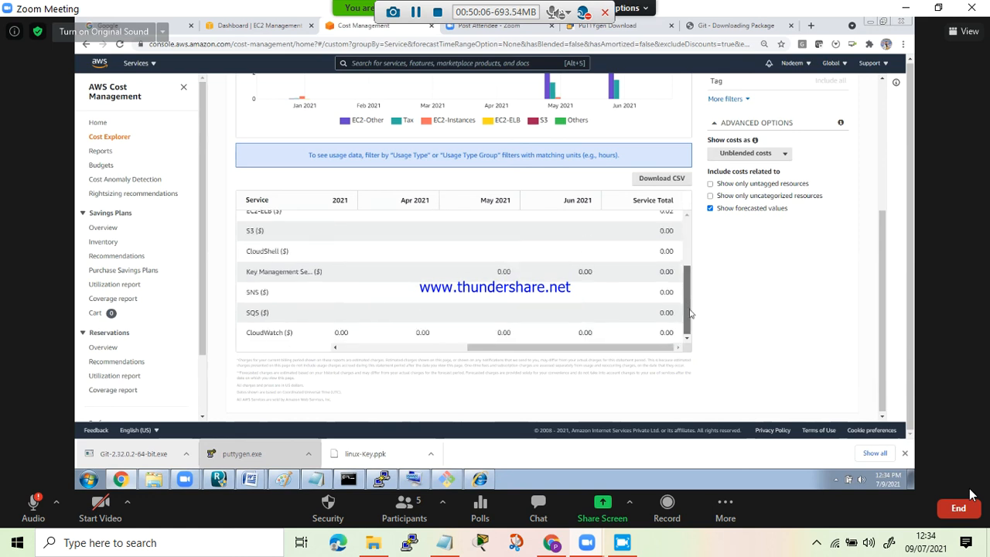
left_click_drag(691, 309, 694, 160)
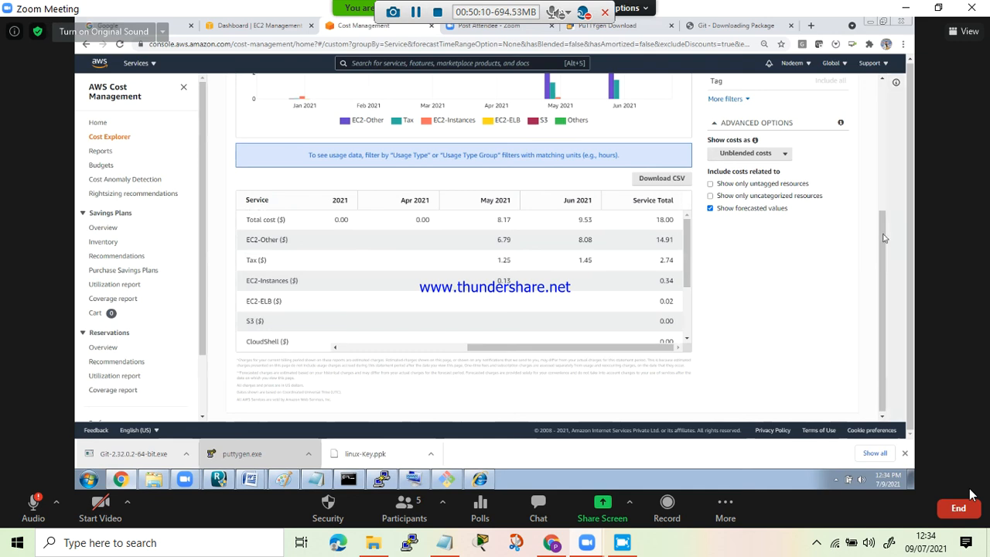
left_click_drag(883, 237, 884, 89)
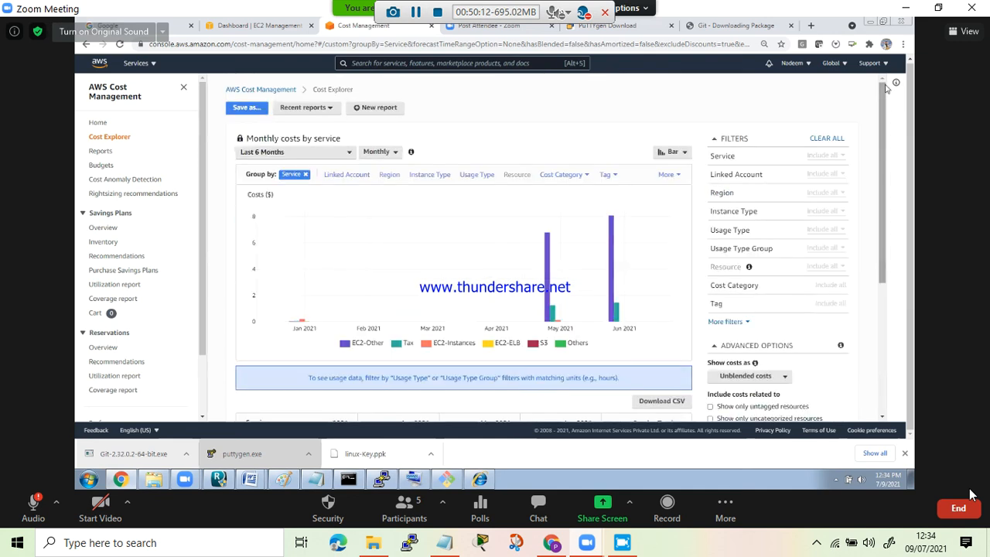
left_click(98, 124)
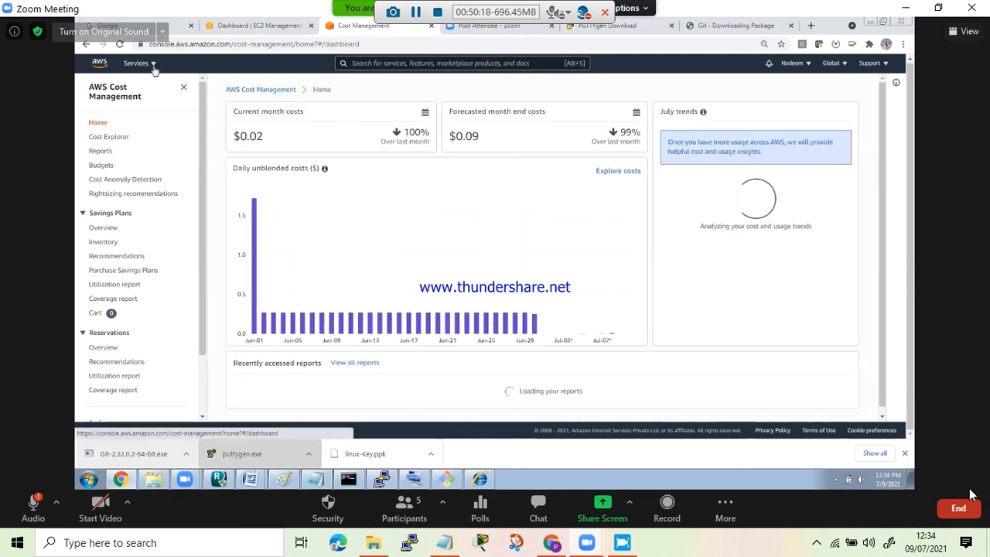
- Check the EC2 console for remaining EBS volumes and return to the Cost Management page
left_click(259, 25)
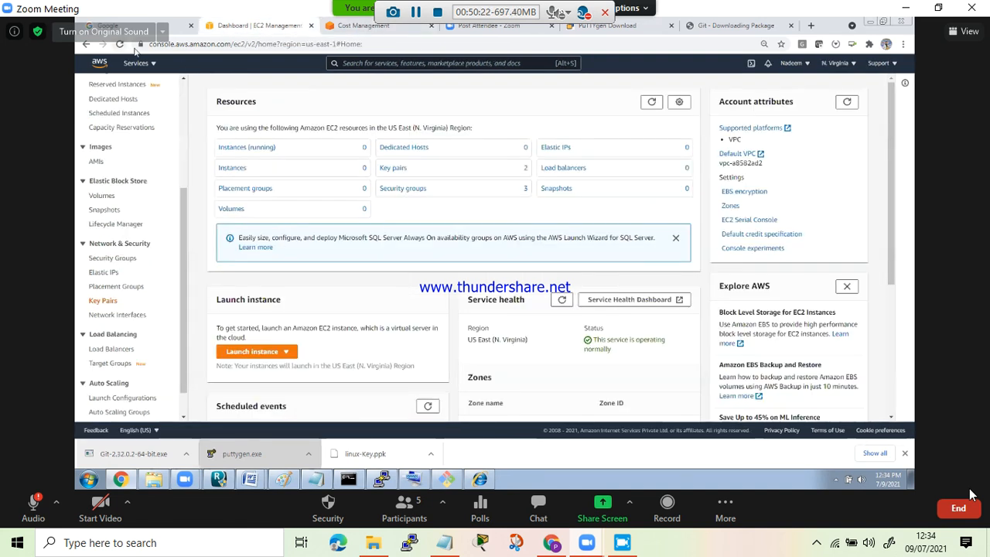
left_click(103, 196)
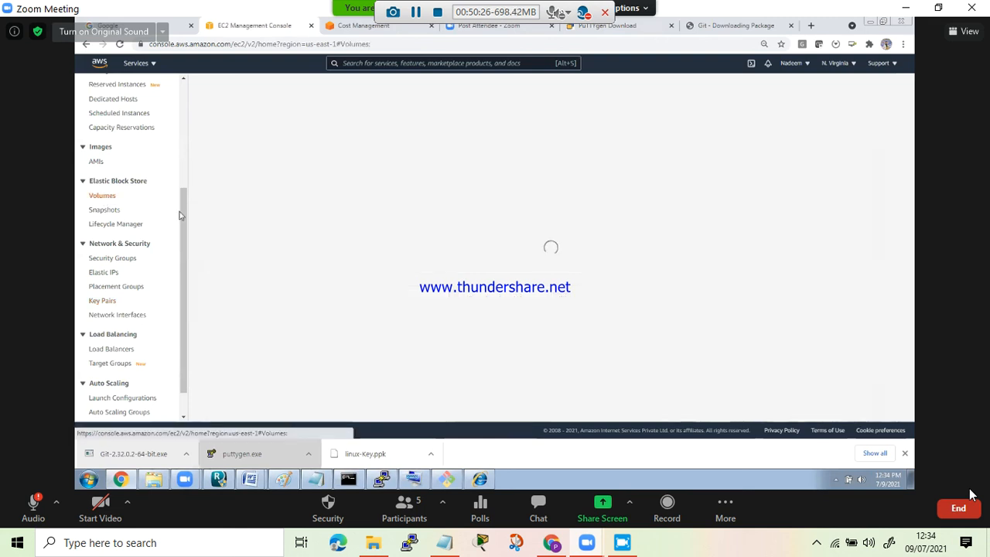
scroll(109, 194, "up", 3)
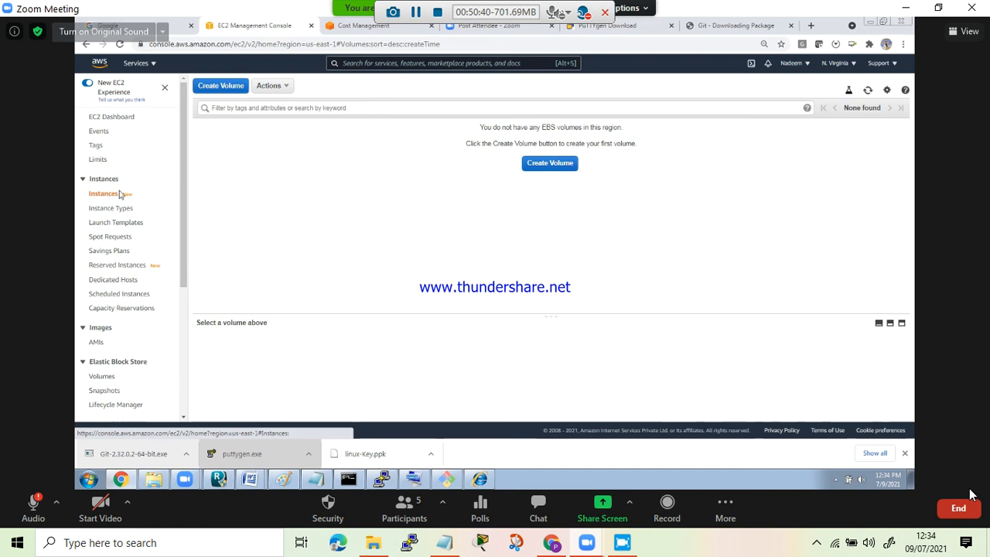
left_click(359, 22)
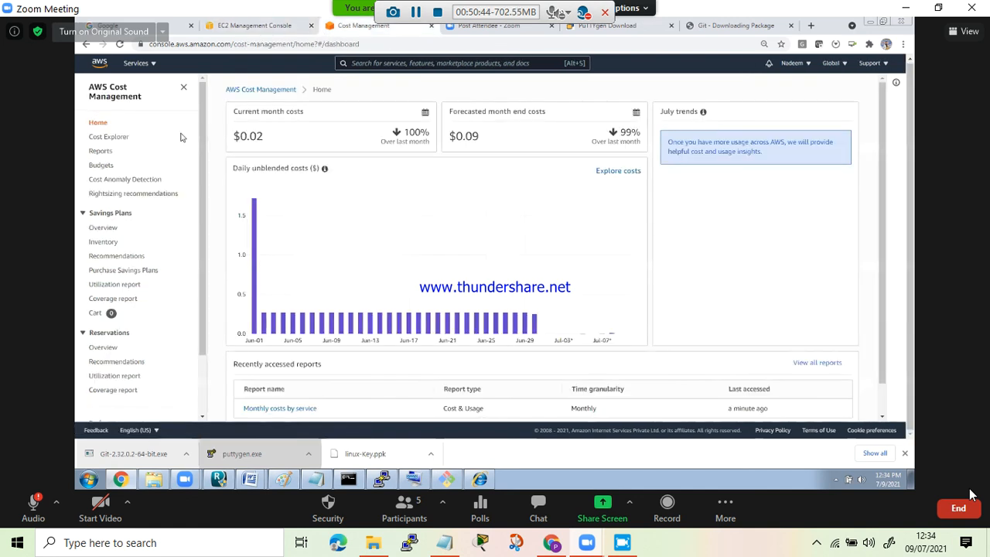